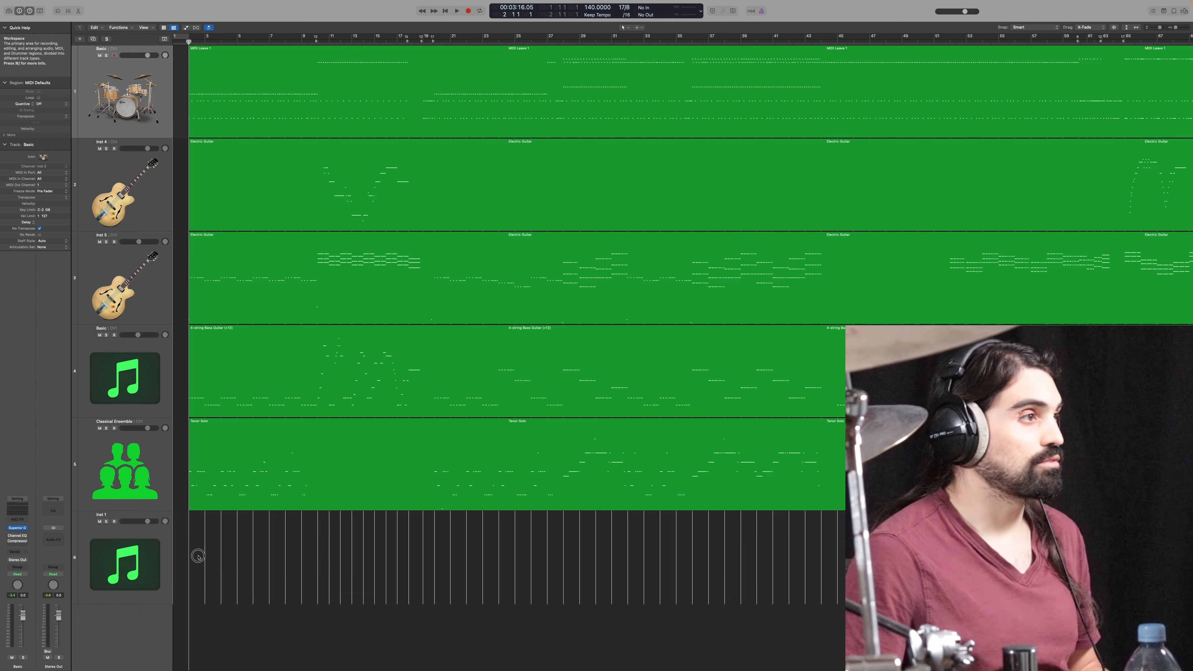
Step: Solo the drum track and play it back from bar 2 and again from bar 29
{"action": "key", "text": "s"}
{"action": "key", "text": "space"}
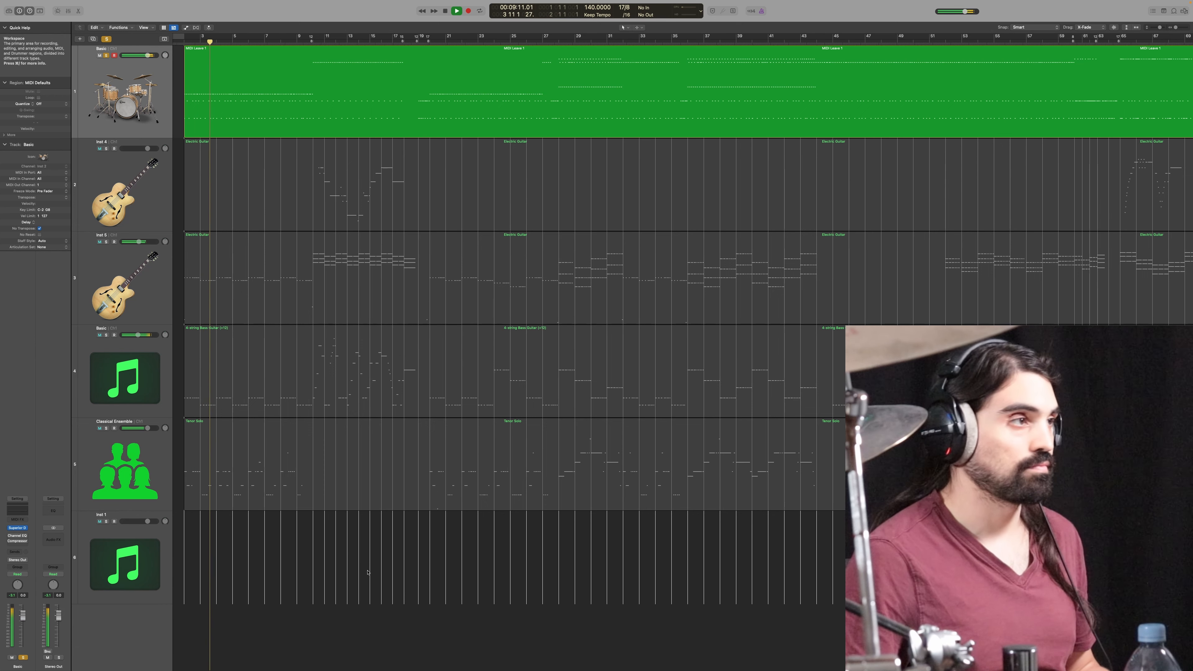
{"action": "key", "text": "space"}
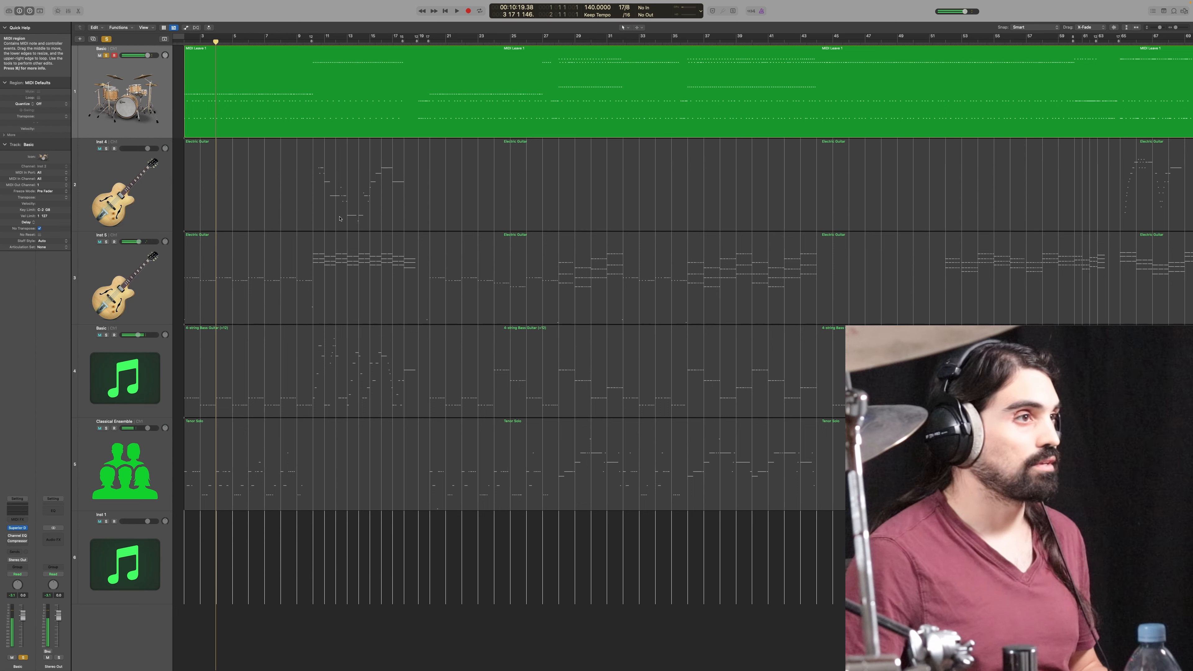
{"action": "left_click", "coordinate": [573, 569]}
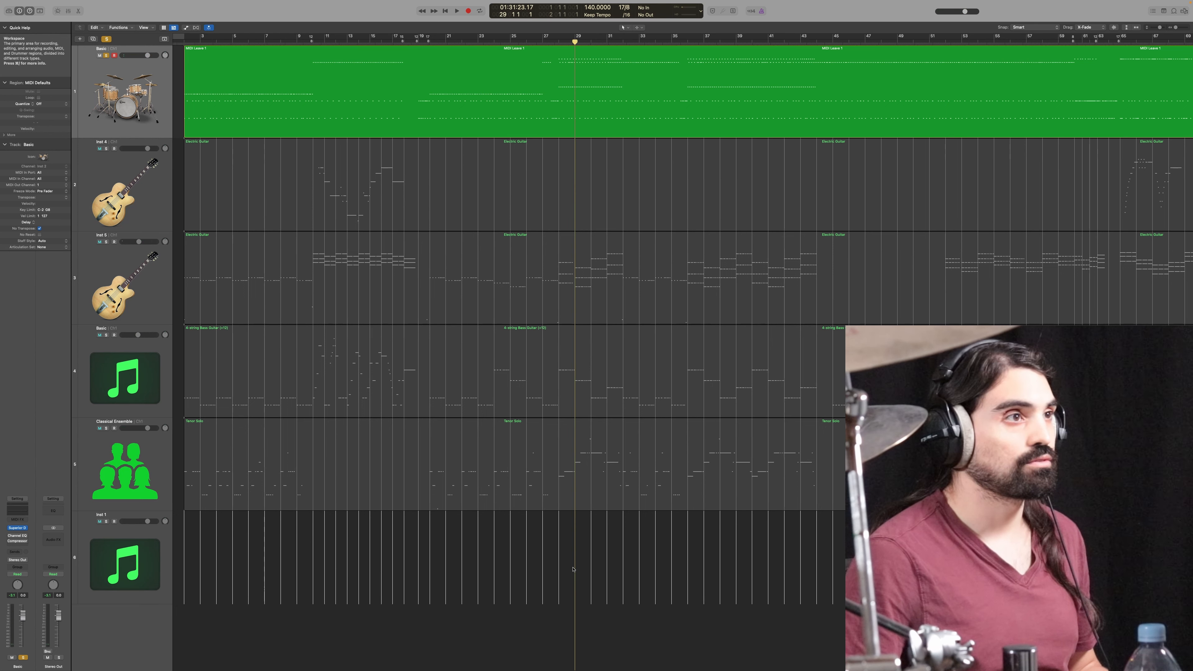
{"action": "left_click", "coordinate": [559, 569]}
{"action": "key", "text": "space"}
{"action": "scroll", "coordinate": [567, 567], "scroll_direction": "up", "scroll_amount": 3}
{"action": "key", "text": "space"}
Step: Solo the bass guitar track together with the drums and play the passage from bar 28
{"action": "left_click", "coordinate": [123, 449]}
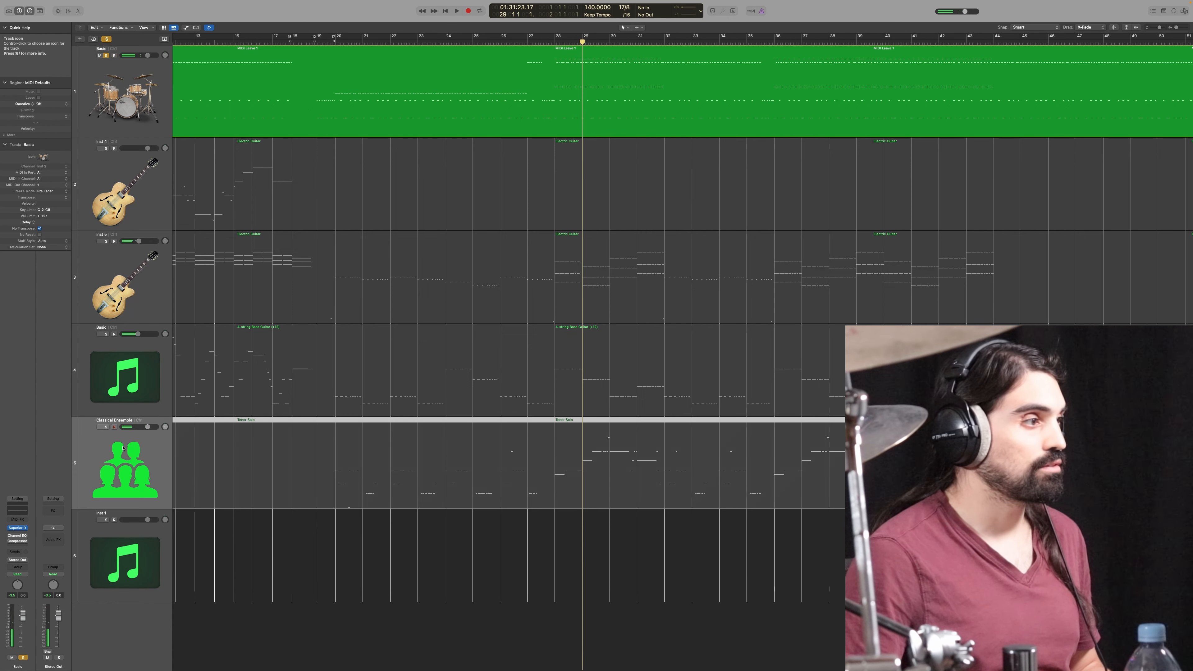
{"action": "left_click", "coordinate": [127, 385]}
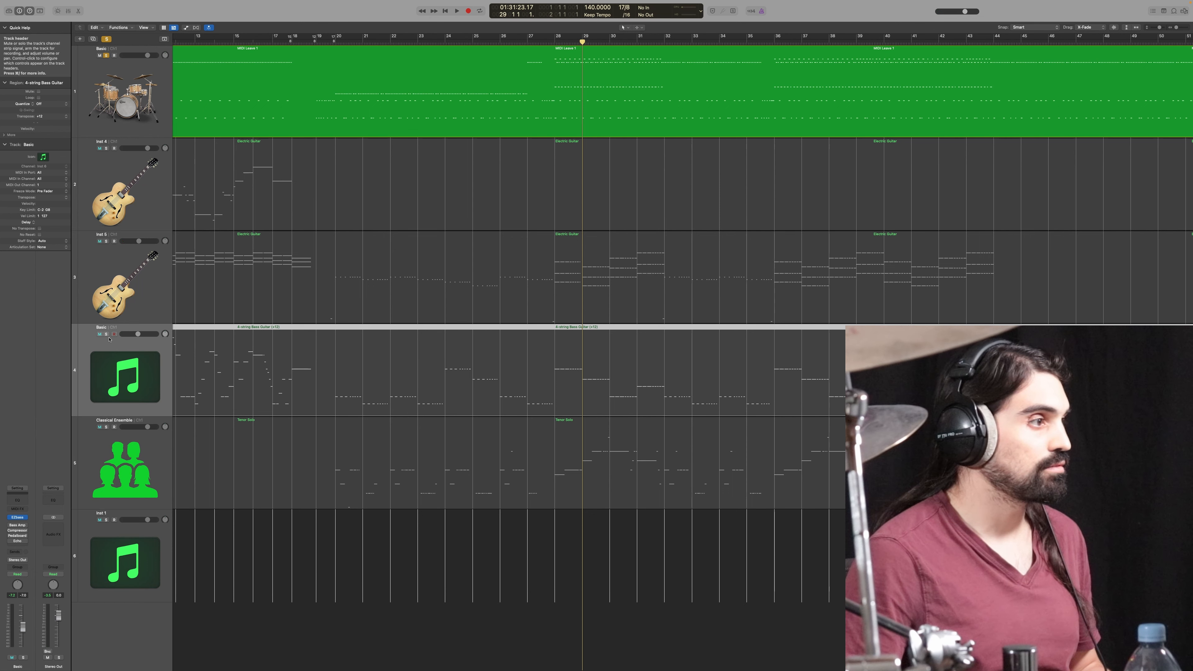
{"action": "key", "text": "s"}
{"action": "key", "text": "comma"}
{"action": "key", "text": "space"}
{"action": "left_click", "coordinate": [639, 563]}
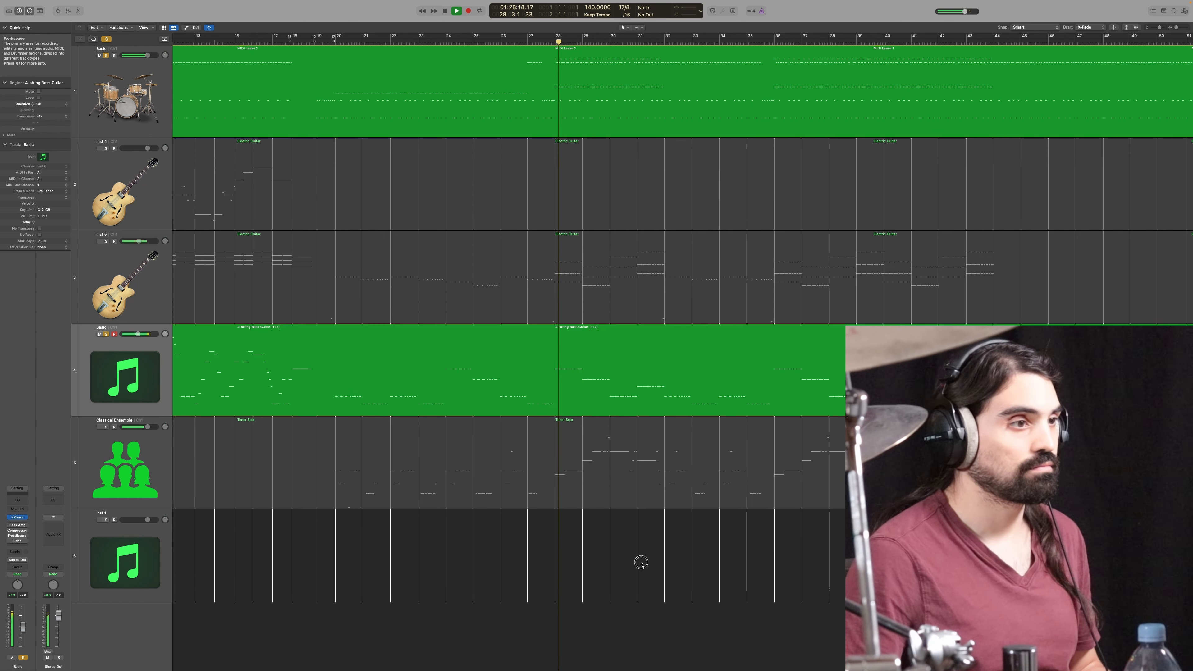
{"action": "scroll", "coordinate": [639, 563], "scroll_direction": "up", "scroll_amount": 2}
{"action": "scroll", "coordinate": [631, 564], "scroll_direction": "up", "scroll_amount": 1}
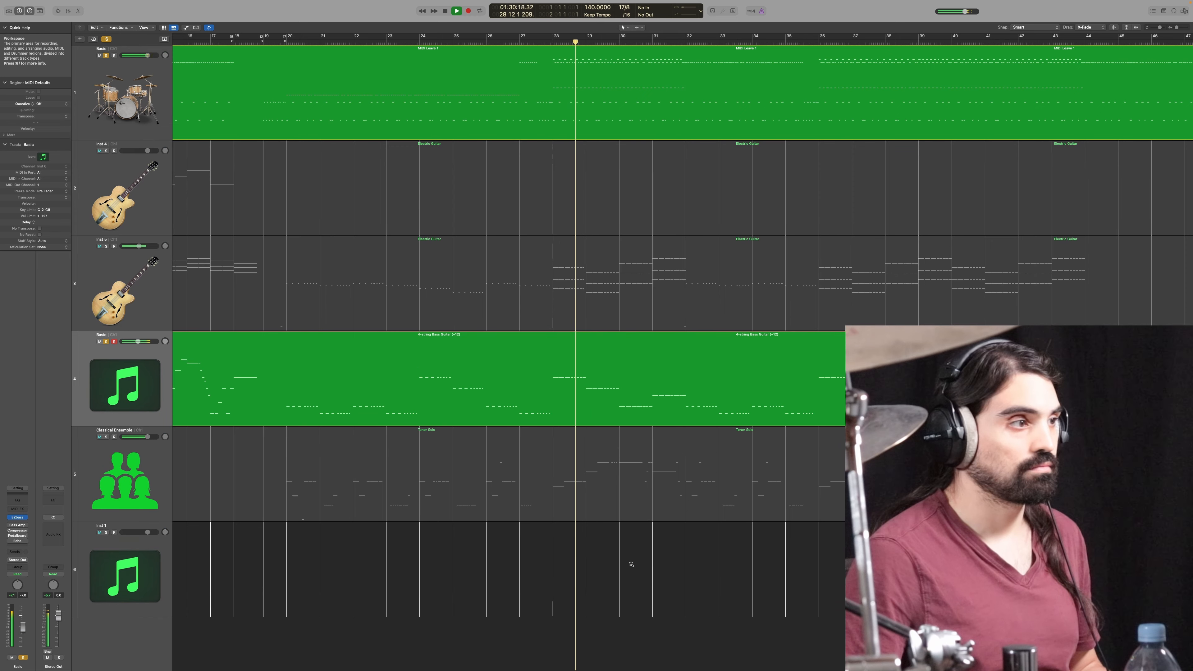
{"action": "scroll", "coordinate": [631, 564], "scroll_direction": "up", "scroll_amount": 2}
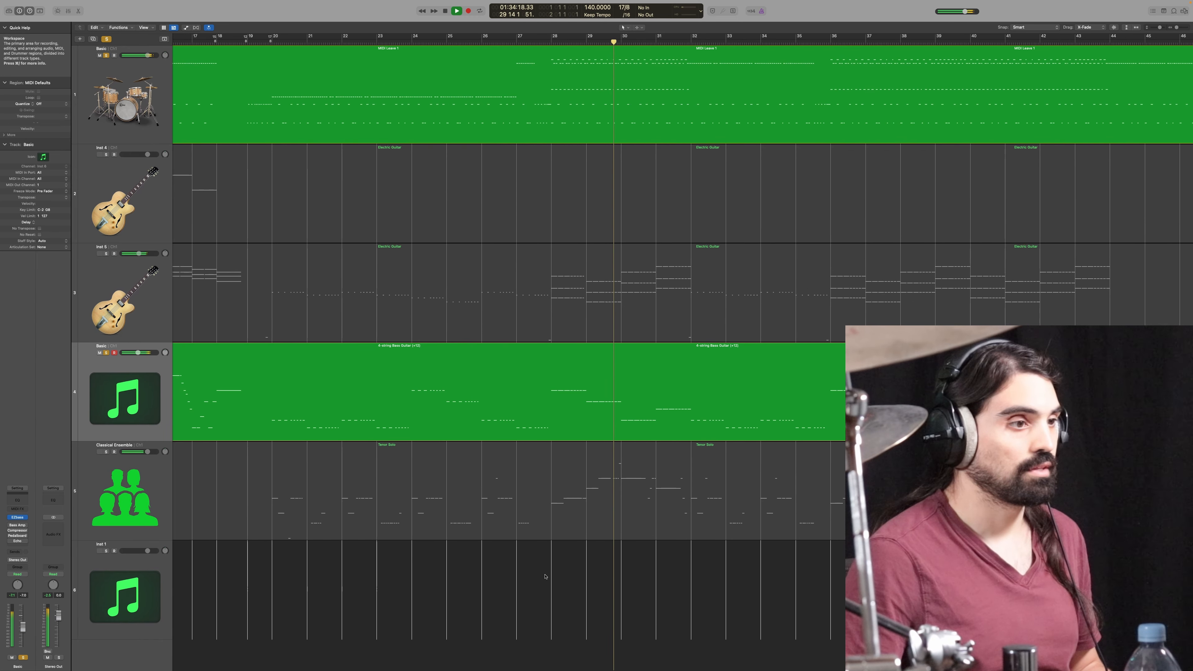
{"action": "key", "text": "space"}
Step: Add the lower electric guitar track to the solo and play the passage from bar 28 again
{"action": "left_click", "coordinate": [106, 253]}
{"action": "scroll", "coordinate": [506, 582], "scroll_direction": "up", "scroll_amount": 1}
{"action": "key", "text": "space"}
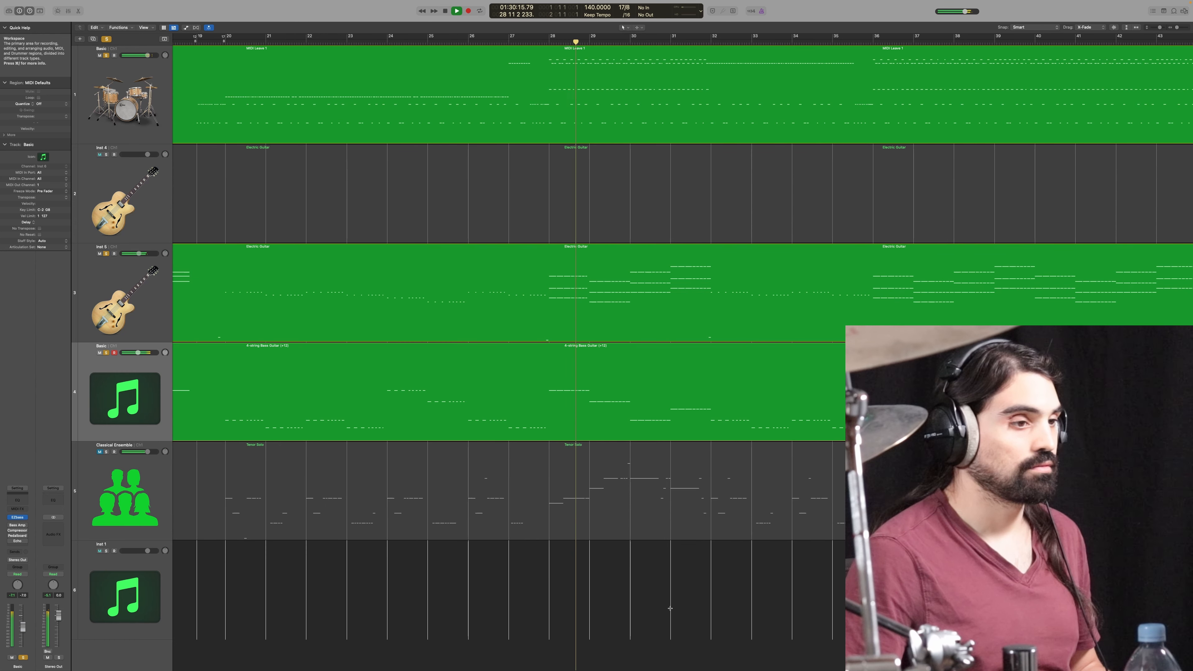
{"action": "scroll", "coordinate": [672, 616], "scroll_direction": "up", "scroll_amount": 2}
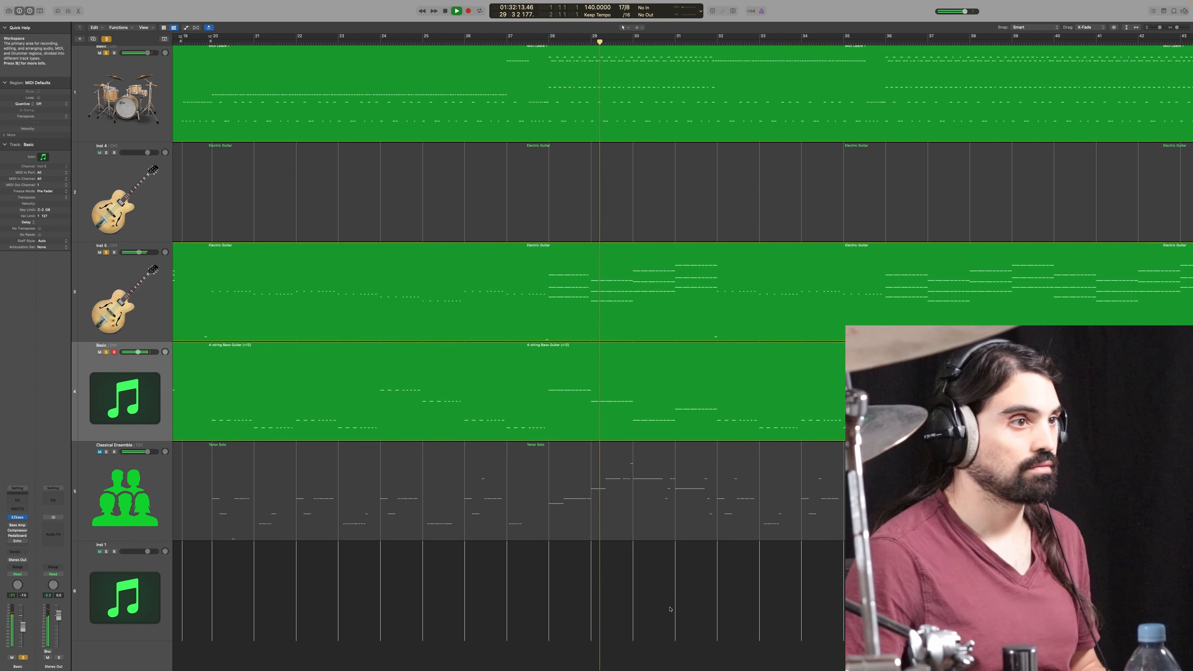
Step: Open the lower electric guitar region in the Piano Roll and lengthen bar 28's last chord to reach bar 29
{"action": "left_click", "coordinate": [603, 283]}
{"action": "double_click", "coordinate": [603, 283]}
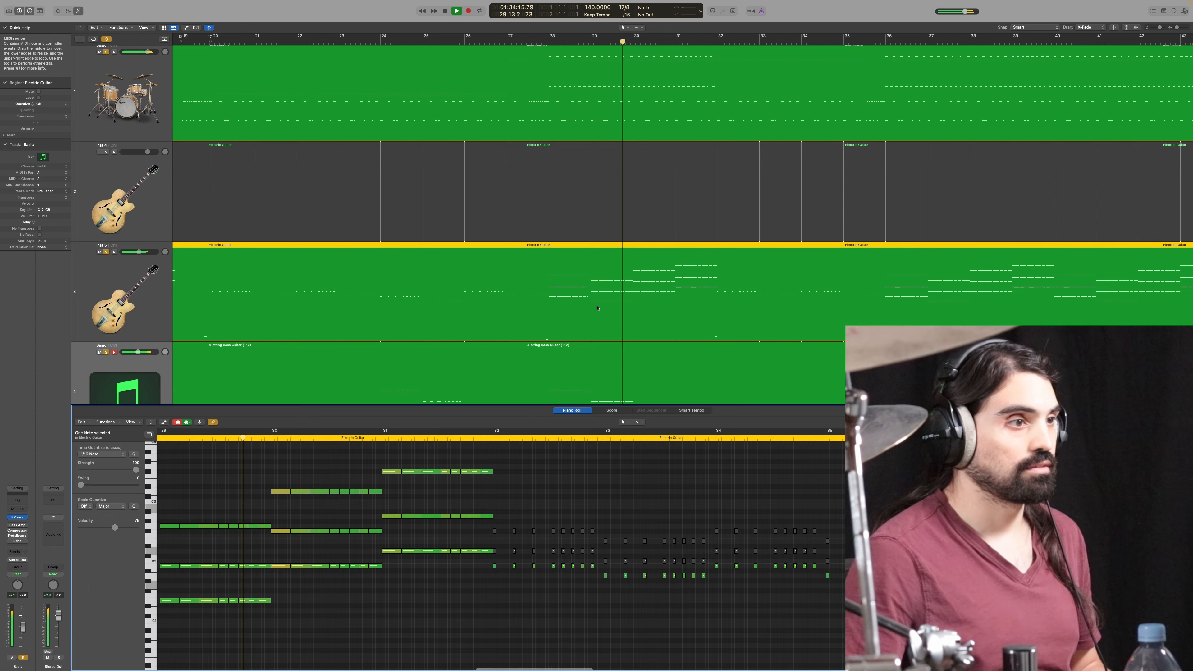
{"action": "key", "text": "space"}
{"action": "scroll", "coordinate": [397, 566], "scroll_direction": "left", "scroll_amount": 5}
{"action": "scroll", "coordinate": [343, 594], "scroll_direction": "up", "scroll_amount": 2}
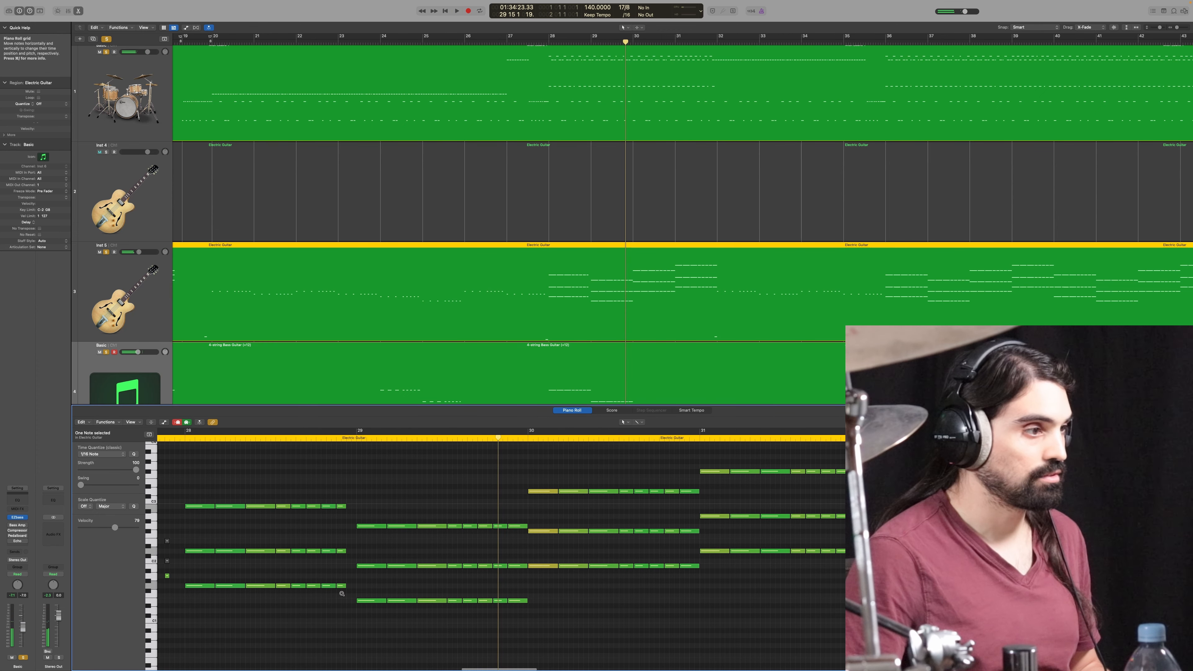
{"action": "left_click_drag", "start_coordinate": [345, 595], "coordinate": [356, 506]}
{"action": "left_click", "coordinate": [382, 486]}
Step: Play back the guitar chords from bar 28 with the drums and bass, and close the Piano Roll
{"action": "key", "text": "space"}
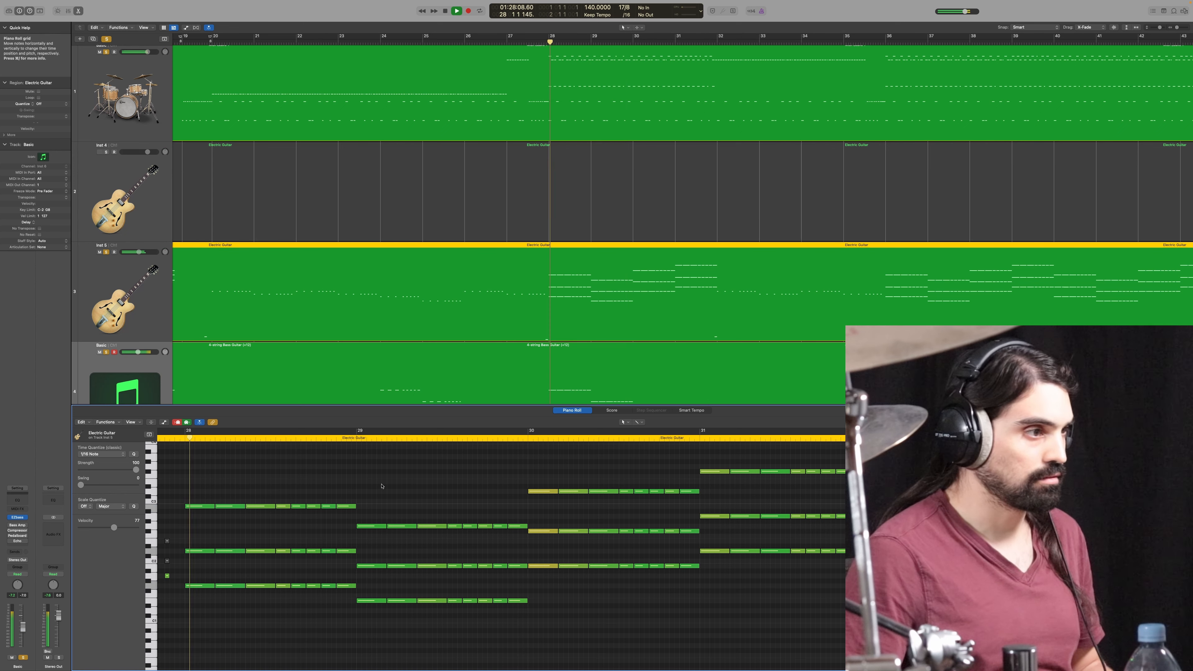
{"action": "scroll", "coordinate": [432, 496], "scroll_direction": "down", "scroll_amount": 1}
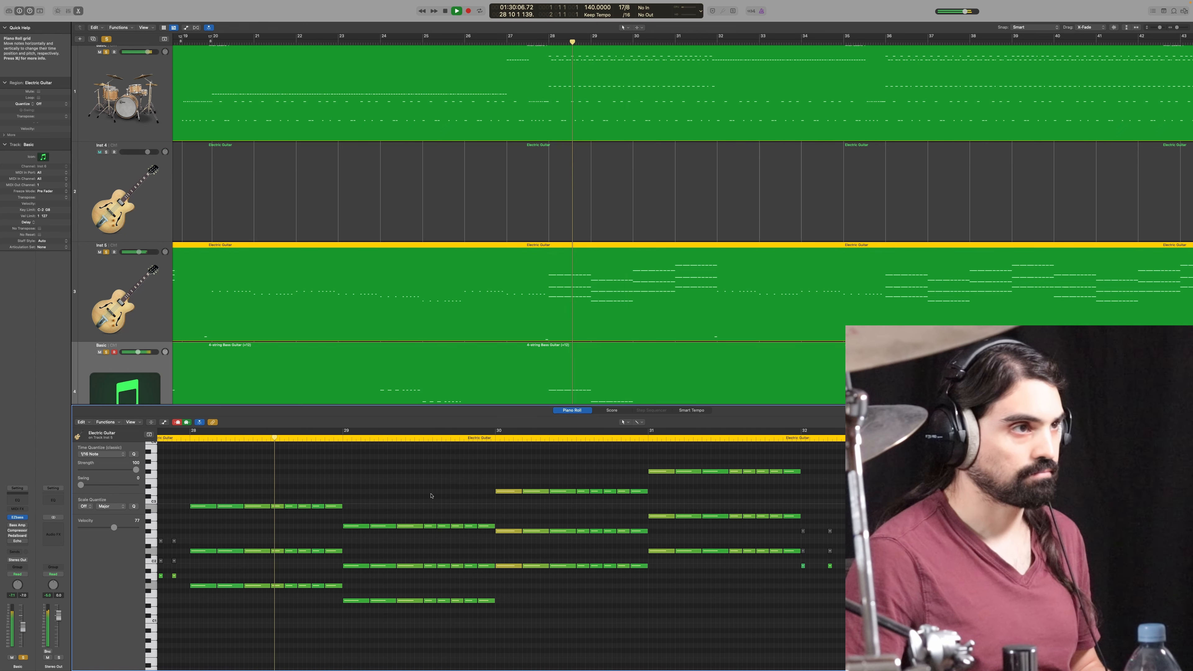
{"action": "key", "text": "p"}
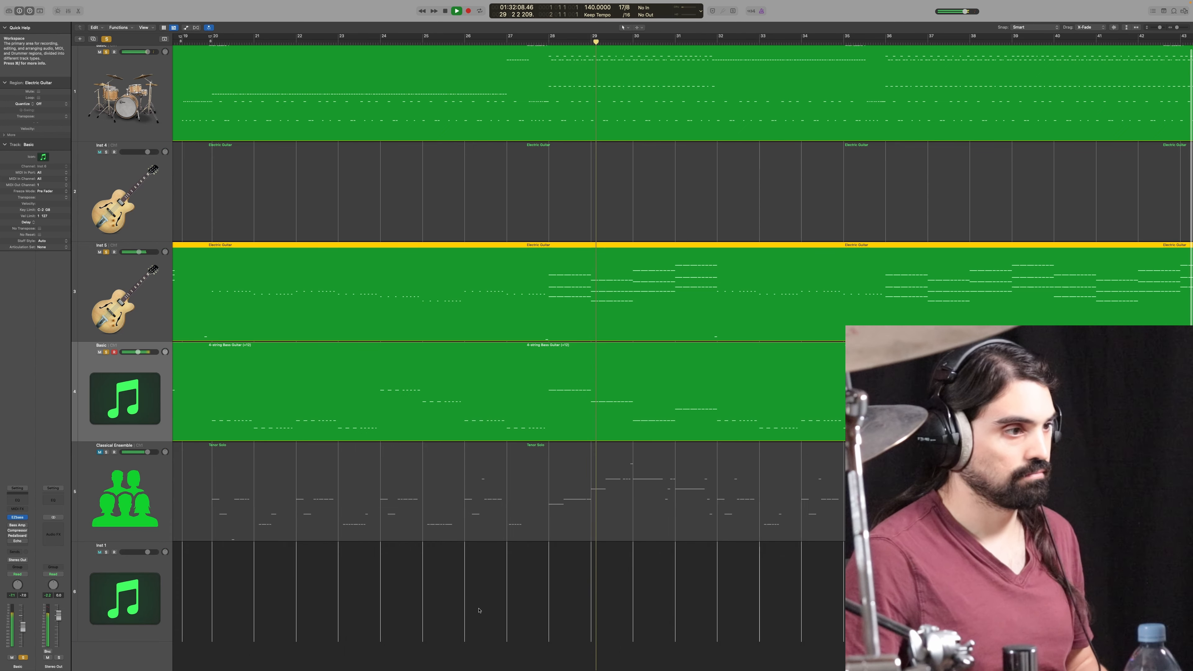
{"action": "left_click", "coordinate": [490, 595]}
{"action": "key", "text": "super+Right"}
{"action": "key", "text": "super+Right"}
{"action": "key", "text": "super+Right"}
{"action": "key", "text": "super+Up"}
{"action": "key", "text": "super+Left"}
{"action": "key", "text": "super+Left"}
{"action": "key", "text": "super+Left"}
{"action": "key", "text": "super+Left"}
{"action": "key", "text": "super+Left"}
{"action": "key", "text": "space"}
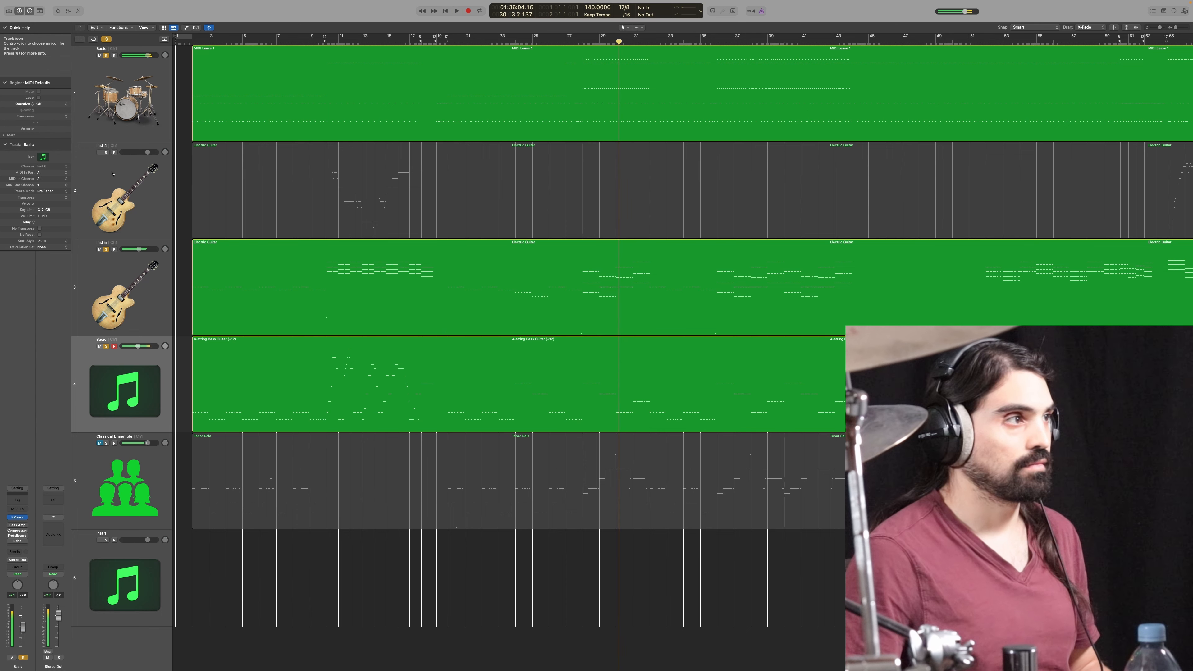
Step: Clear the solo on all tracks and return the playhead to bar 2
{"action": "left_click", "coordinate": [106, 39]}
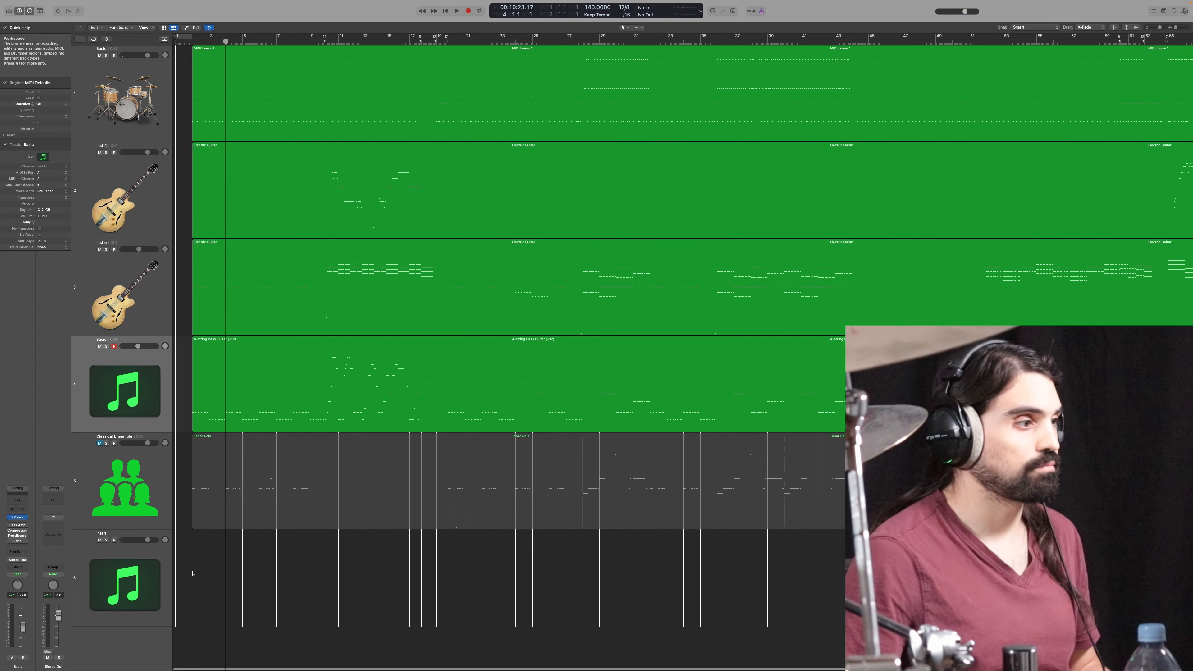
{"action": "left_click", "coordinate": [193, 572]}
{"action": "key", "text": "super+Right"}
{"action": "key", "text": "super+Right"}
{"action": "key", "text": "super+Right"}
{"action": "key", "text": "super+Right"}
{"action": "key", "text": "super+Right"}
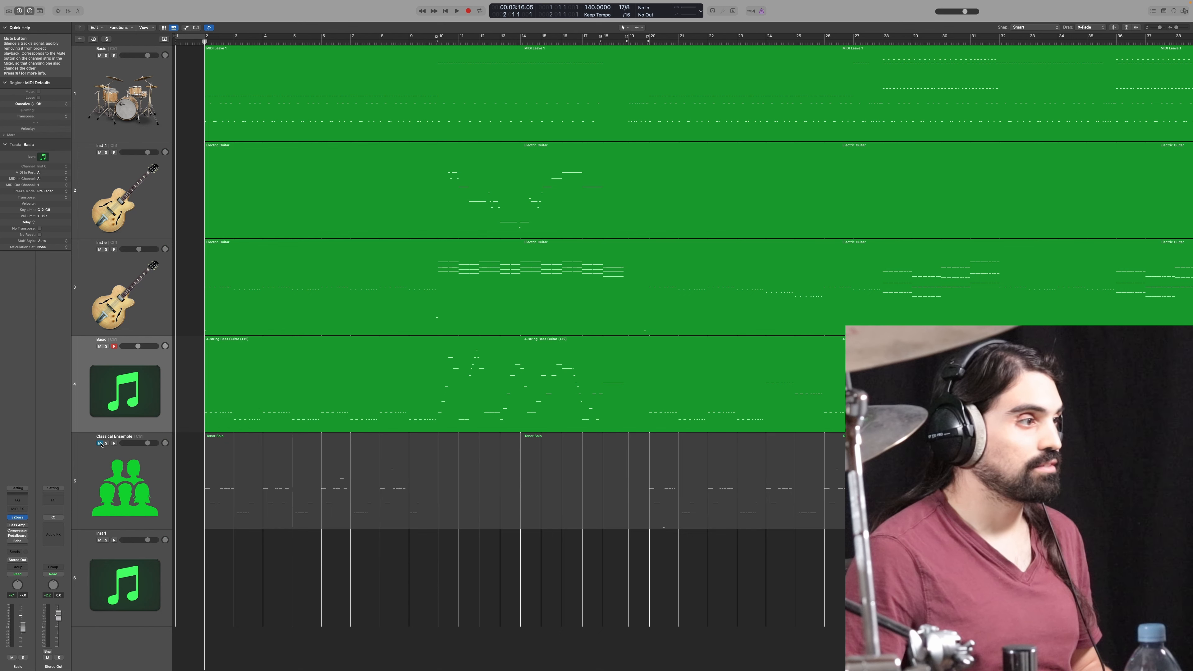
Step: Select the Classical Ensemble track and unmute it
{"action": "left_click", "coordinate": [124, 580]}
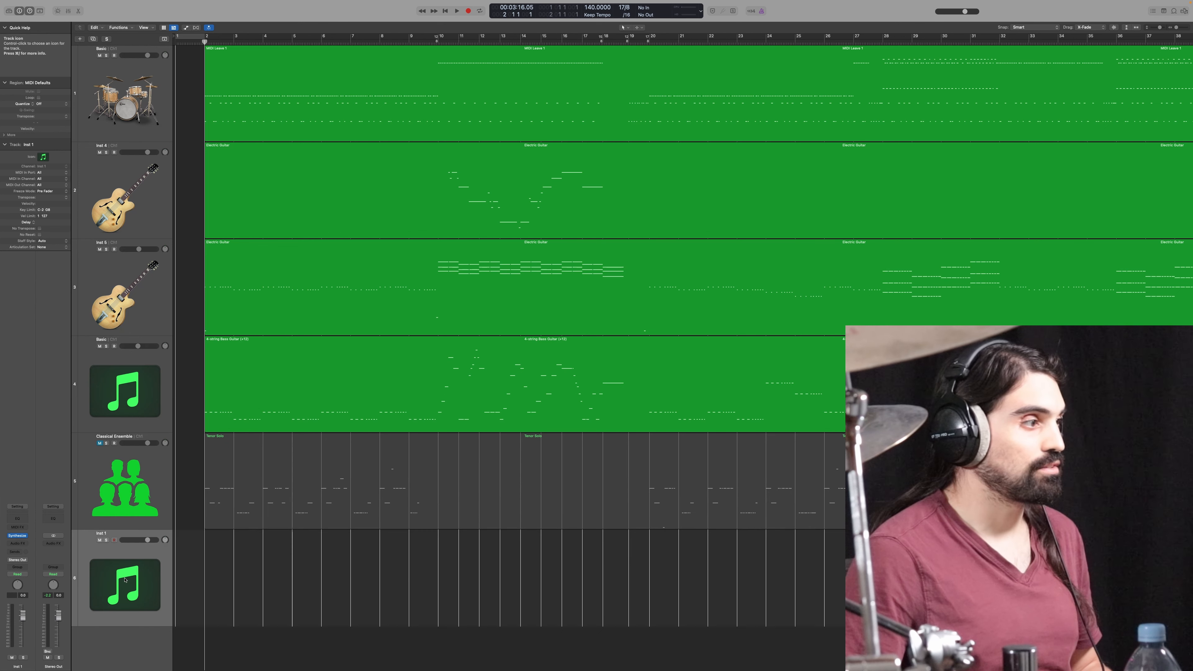
{"action": "left_click", "coordinate": [147, 484]}
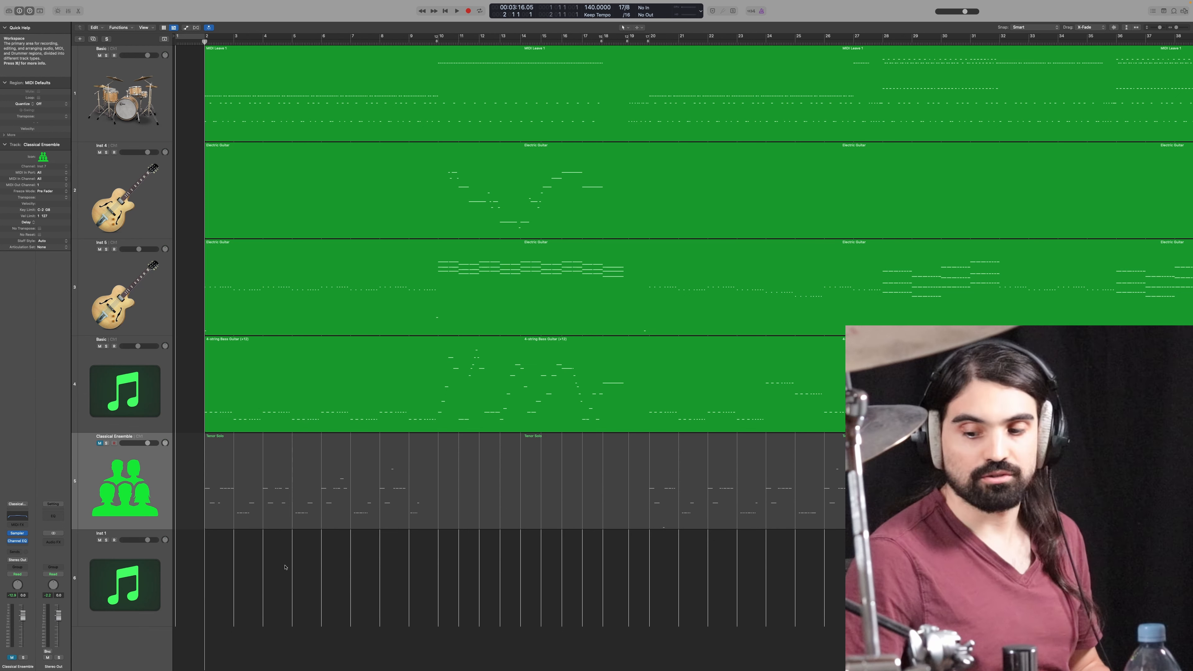
{"action": "left_click", "coordinate": [124, 455]}
{"action": "scroll", "coordinate": [124, 455], "scroll_direction": "left", "scroll_amount": 1}
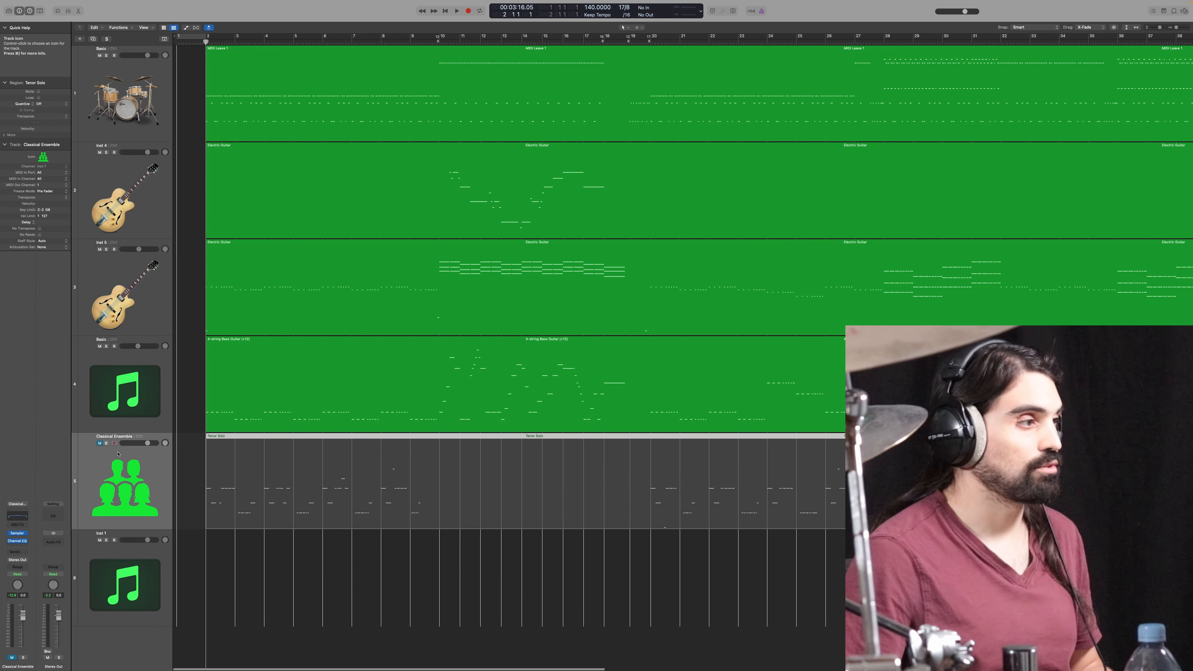
{"action": "left_click", "coordinate": [99, 443]}
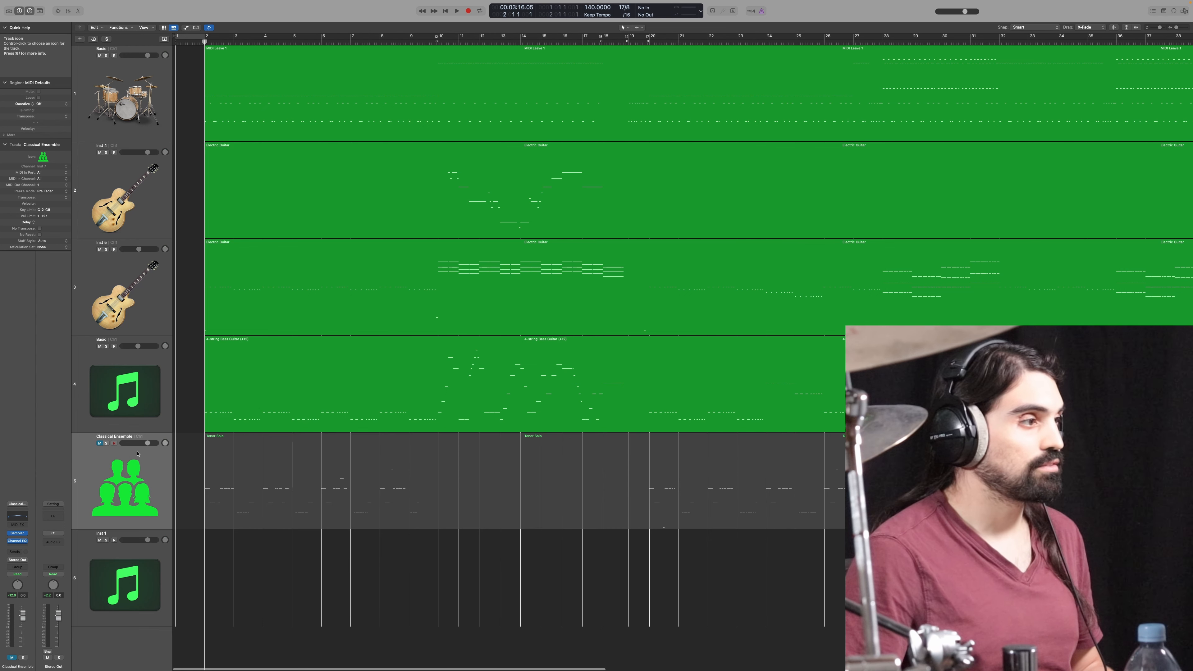
{"action": "left_click", "coordinate": [99, 443]}
{"action": "left_click", "coordinate": [271, 502]}
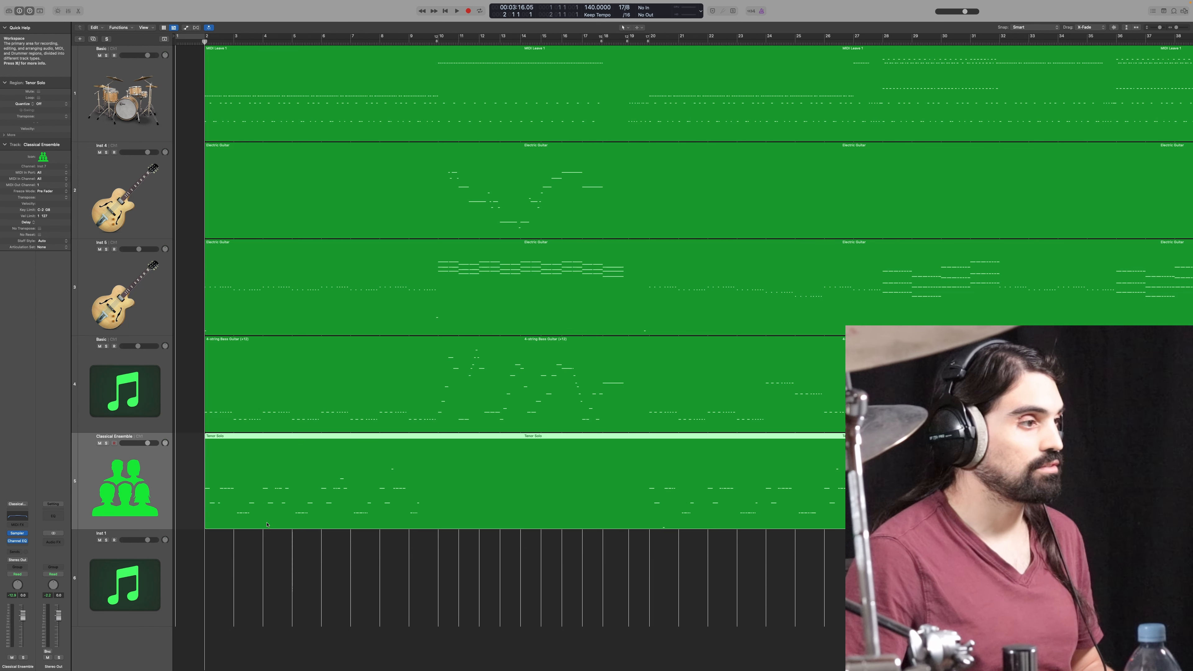
Step: Raise the Classical Ensemble track's volume to its maximum during playback from bar 2 and audition the track soloed
{"action": "key", "text": "space"}
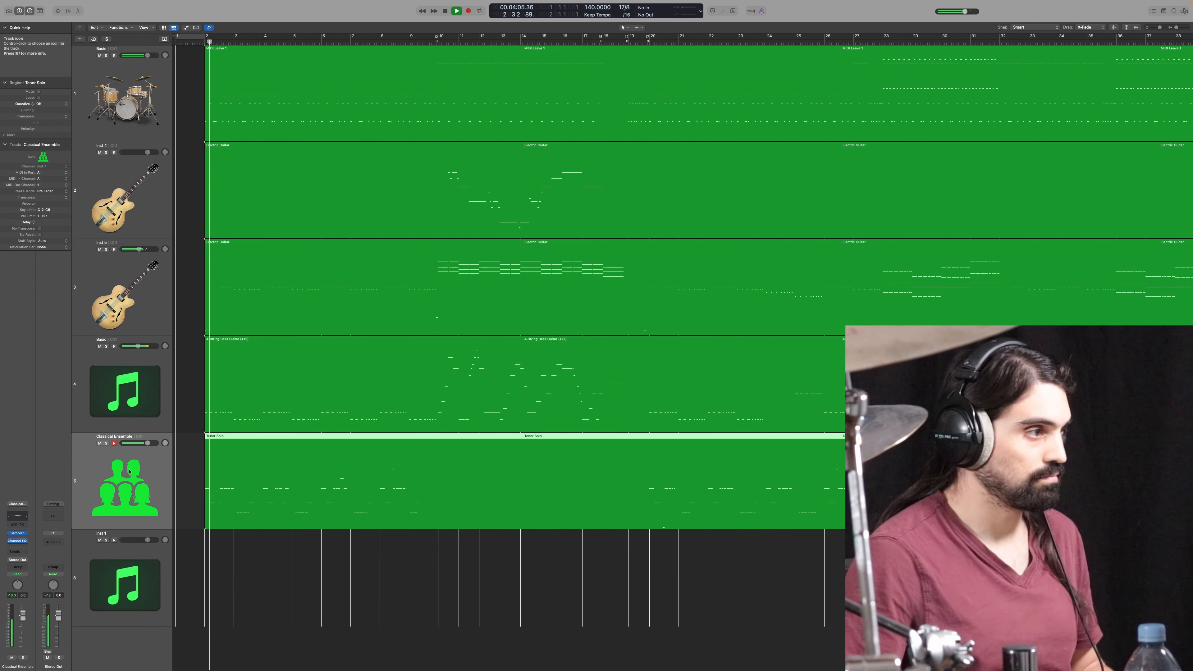
{"action": "left_click_drag", "start_coordinate": [148, 443], "coordinate": [156, 443]}
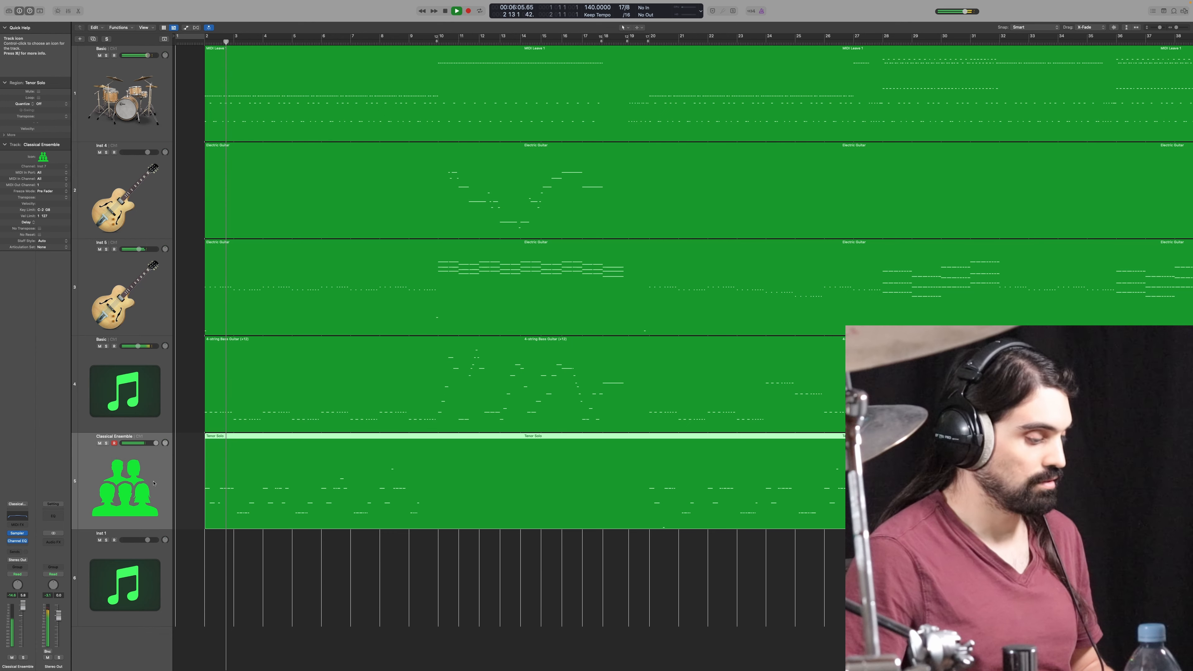
{"action": "key", "text": "s"}
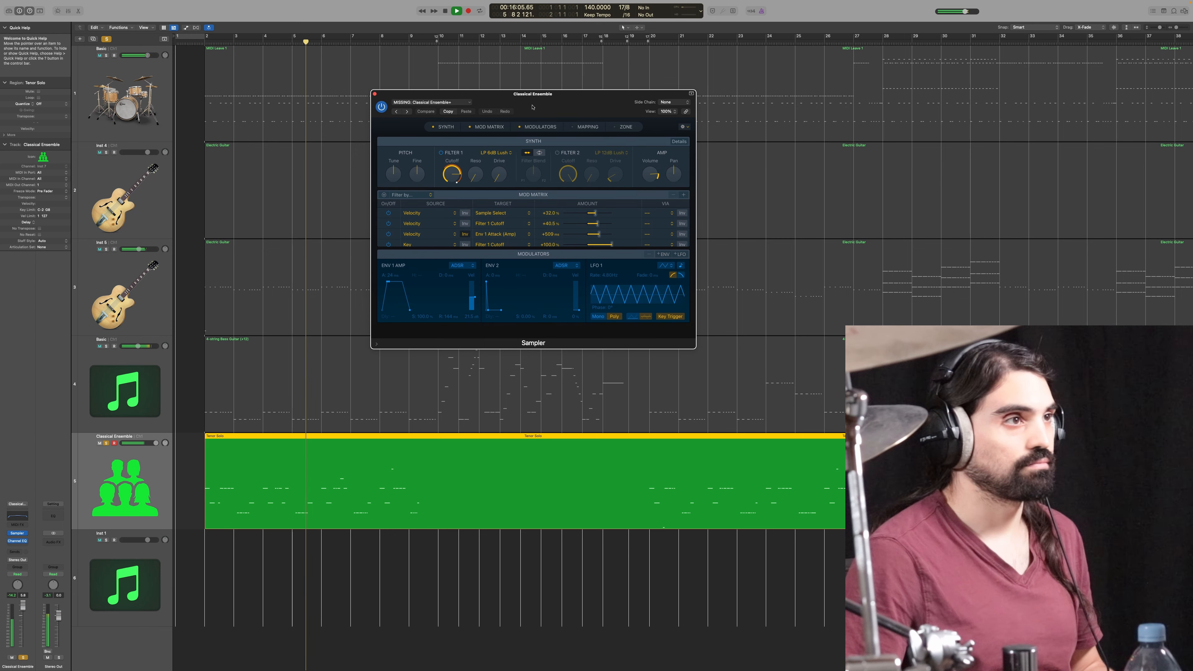
{"action": "left_click", "coordinate": [375, 94]}
{"action": "left_click", "coordinate": [363, 580]}
{"action": "key", "text": "space"}
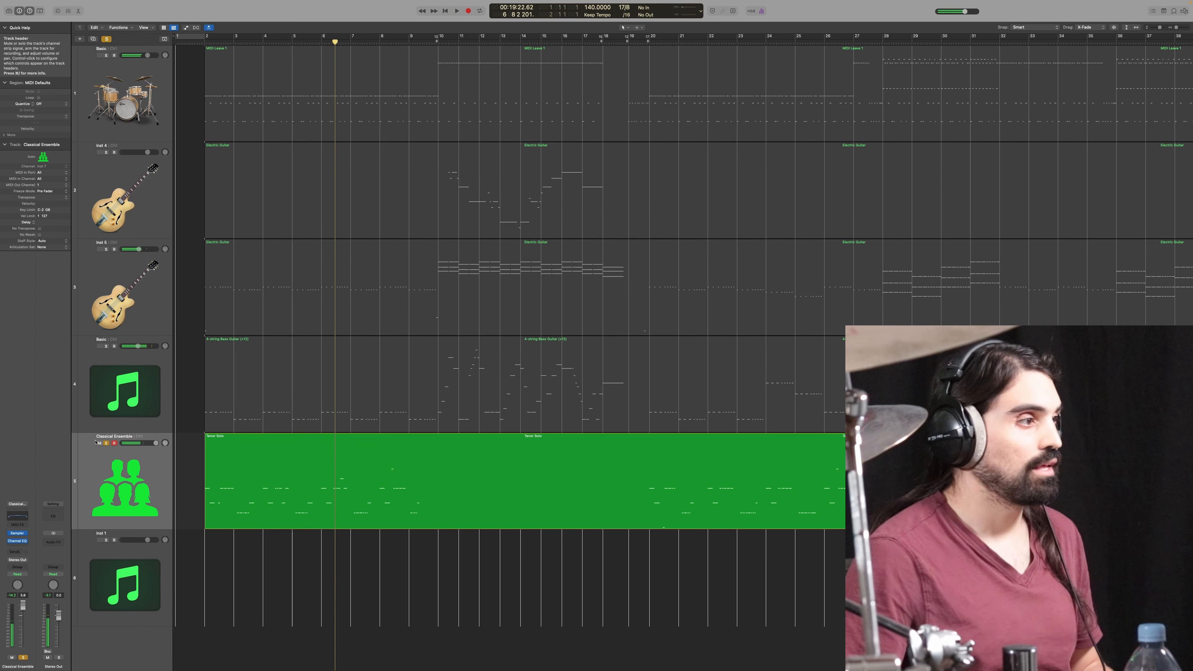
Step: Remove the solo from the Classical Ensemble track and mute it
{"action": "left_click", "coordinate": [106, 443]}
{"action": "left_click", "coordinate": [93, 457]}
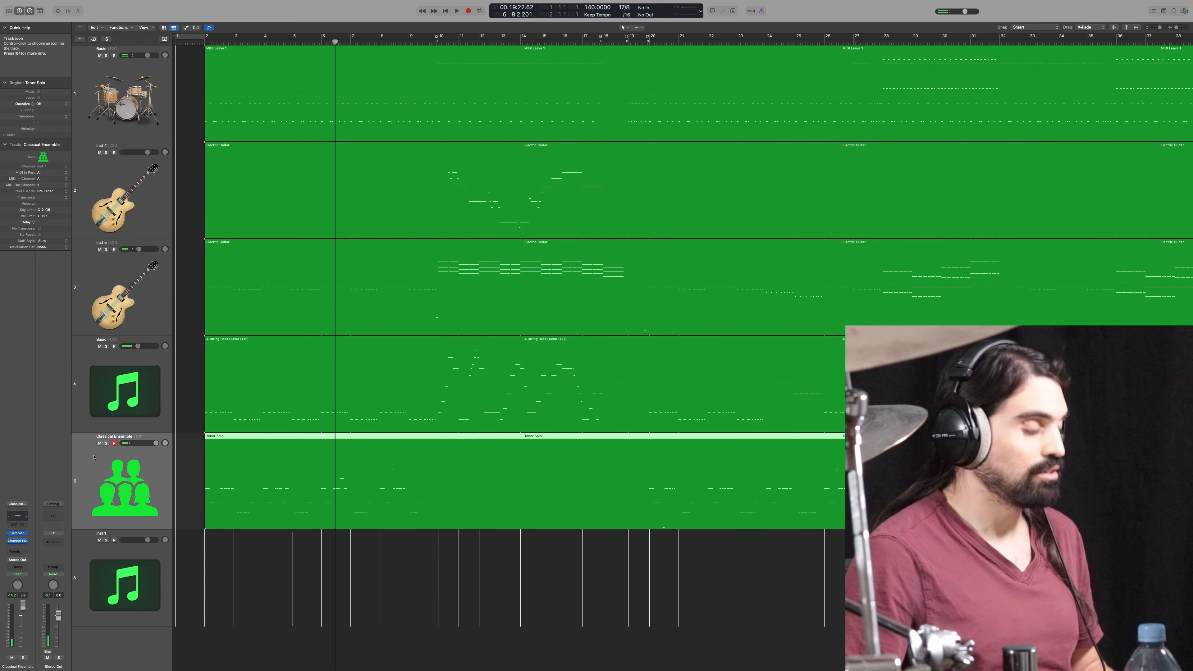
{"action": "left_click", "coordinate": [100, 443]}
{"action": "left_click", "coordinate": [373, 595]}
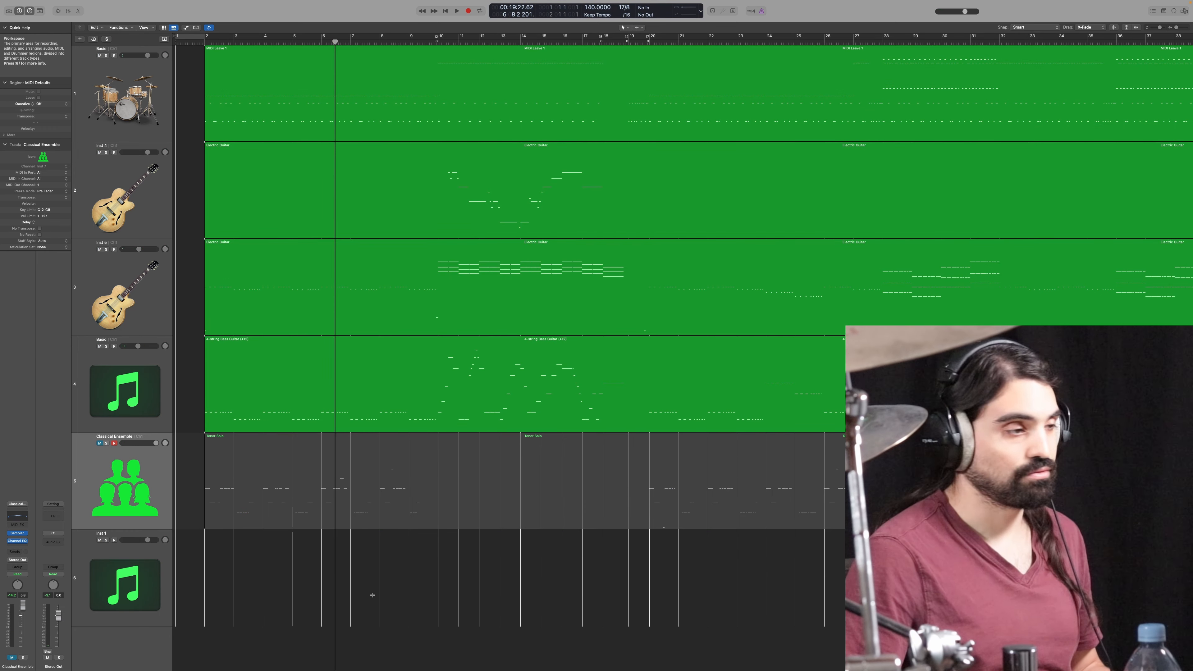
Step: Exit full-screen mode and switch to the Leave Him Cold New score in Sibelius 6
{"action": "key", "text": "z"}
{"action": "left_click", "coordinate": [289, 544]}
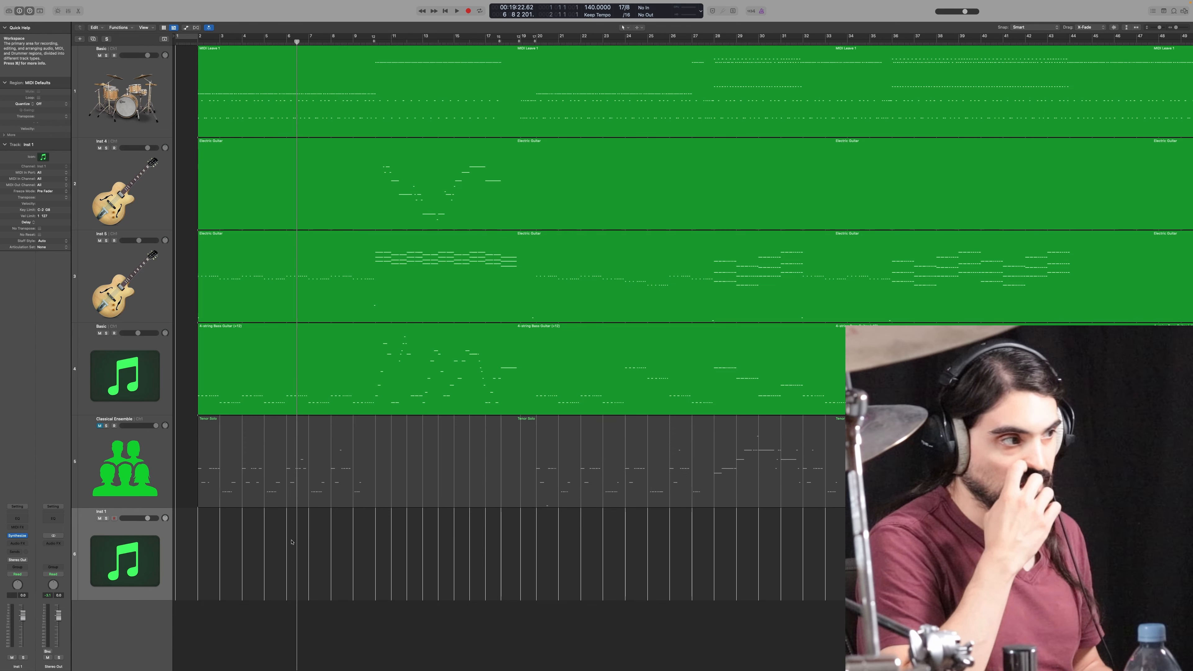
{"action": "key", "text": "ctrl+super+f"}
{"action": "left_click", "coordinate": [341, 554]}
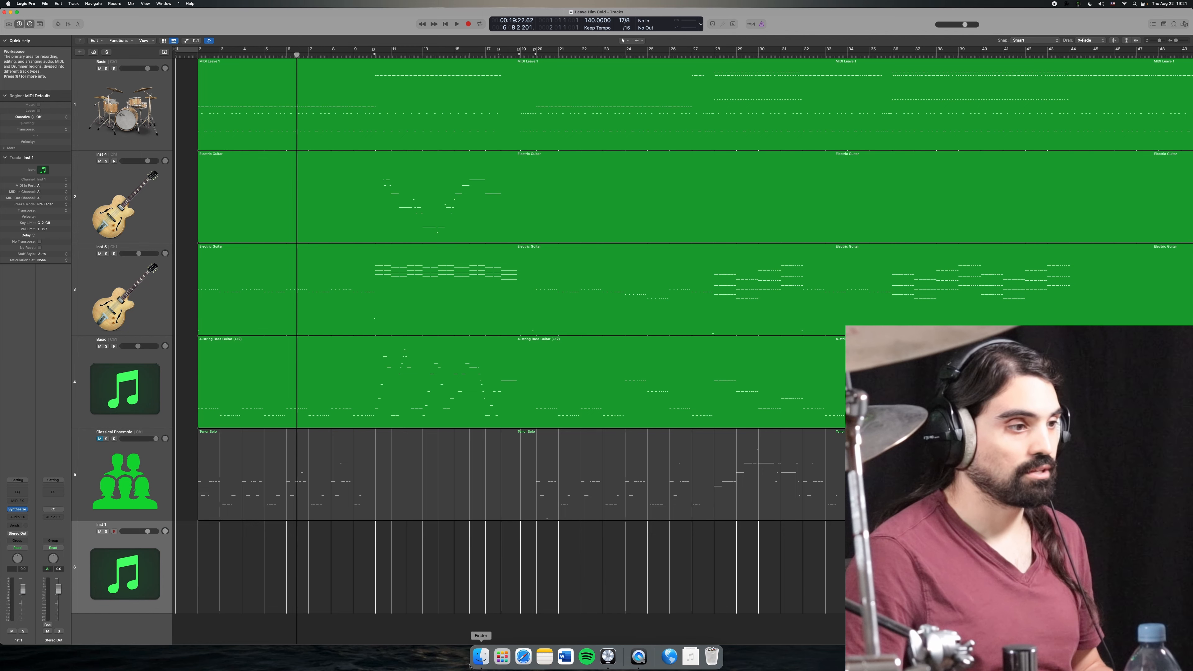
{"action": "left_click", "coordinate": [197, 56]}
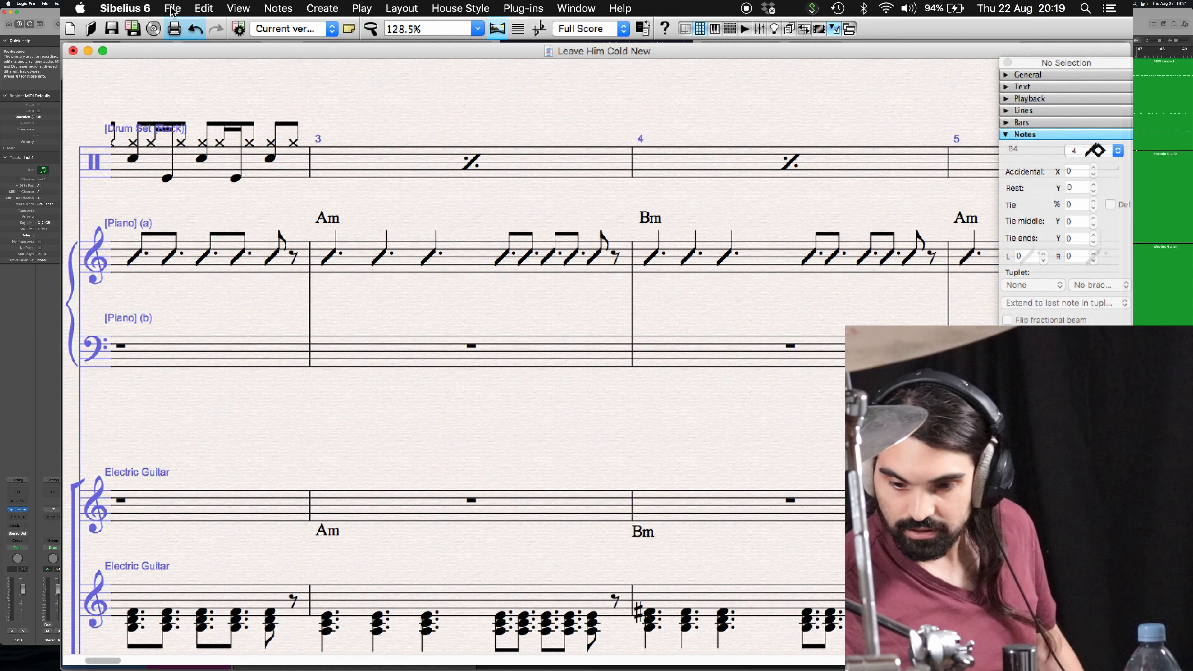
Step: Export the score as a Type 1 MIDI file for the current playback devices at 256 PPQN
{"action": "left_click", "coordinate": [173, 8]}
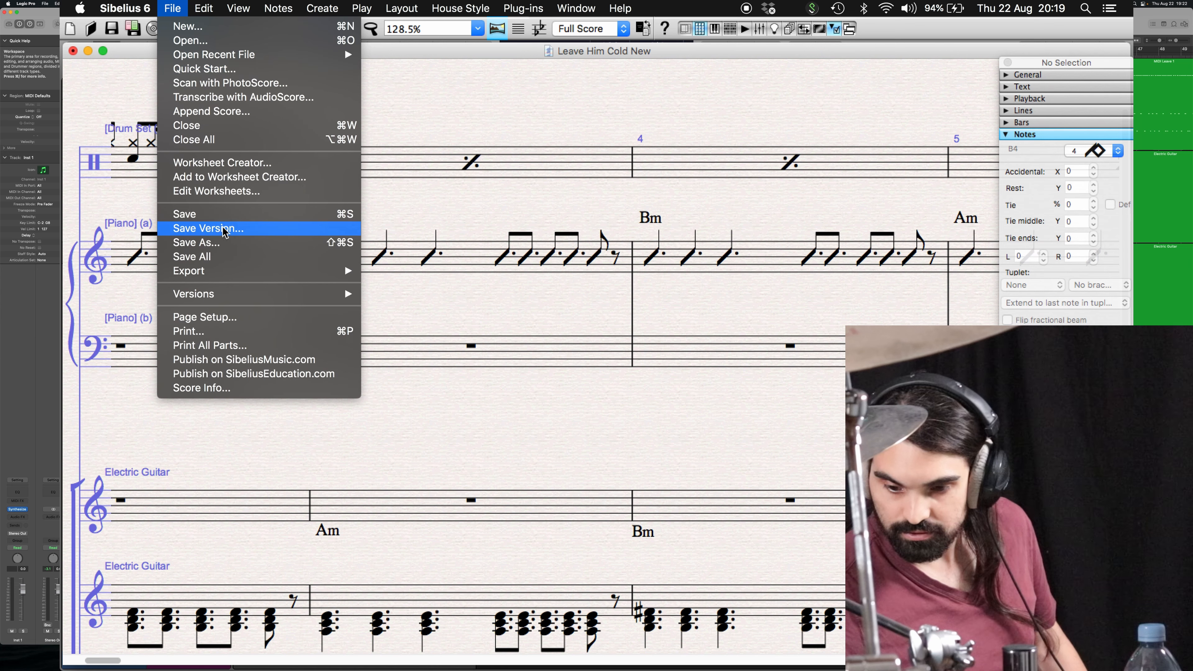
{"action": "mouse_move", "coordinate": [225, 269]}
{"action": "left_click", "coordinate": [412, 315]}
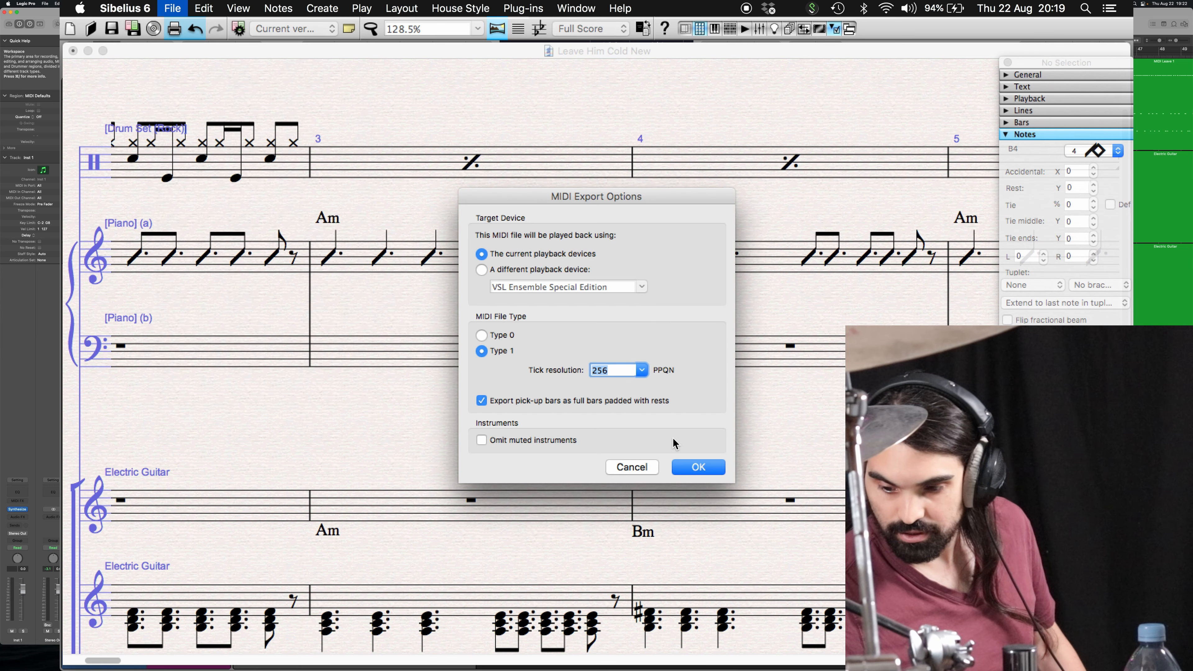
{"action": "left_click", "coordinate": [682, 470]}
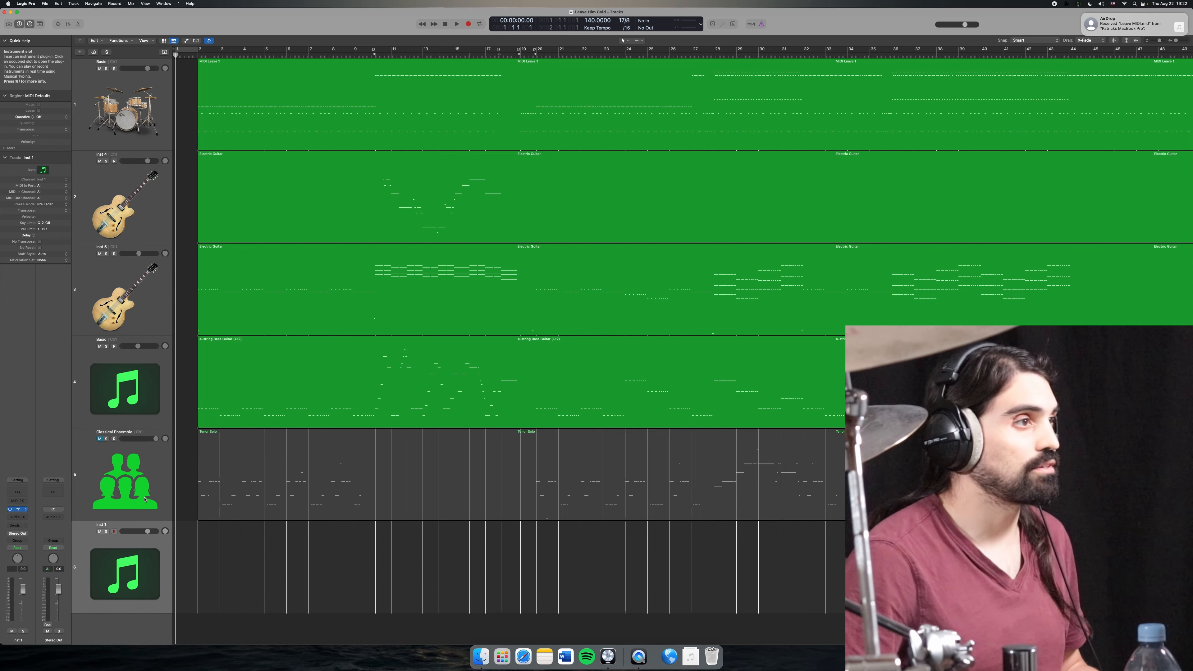
Step: Open the Synthesizer V Studio plugin on the Inst 1 track and import Tracks 2 to 6 from Leave MIDI.mid
{"action": "left_click", "coordinate": [18, 510]}
{"action": "left_click", "coordinate": [305, 108]}
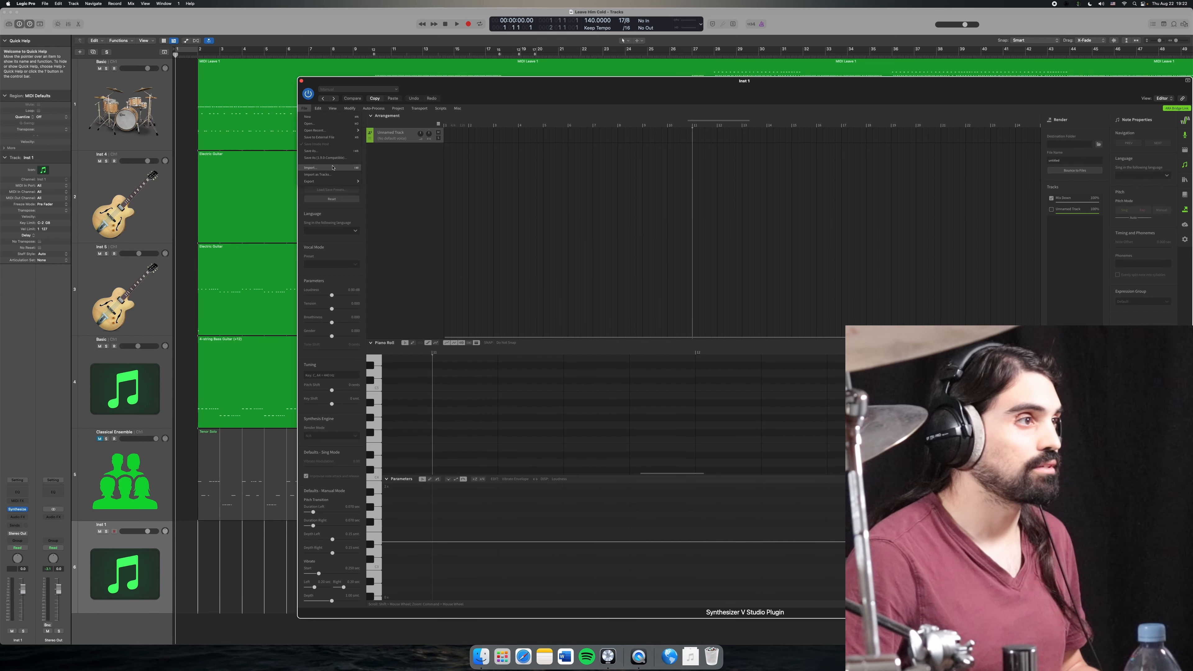
{"action": "left_click", "coordinate": [328, 167]}
{"action": "left_click", "coordinate": [573, 353]}
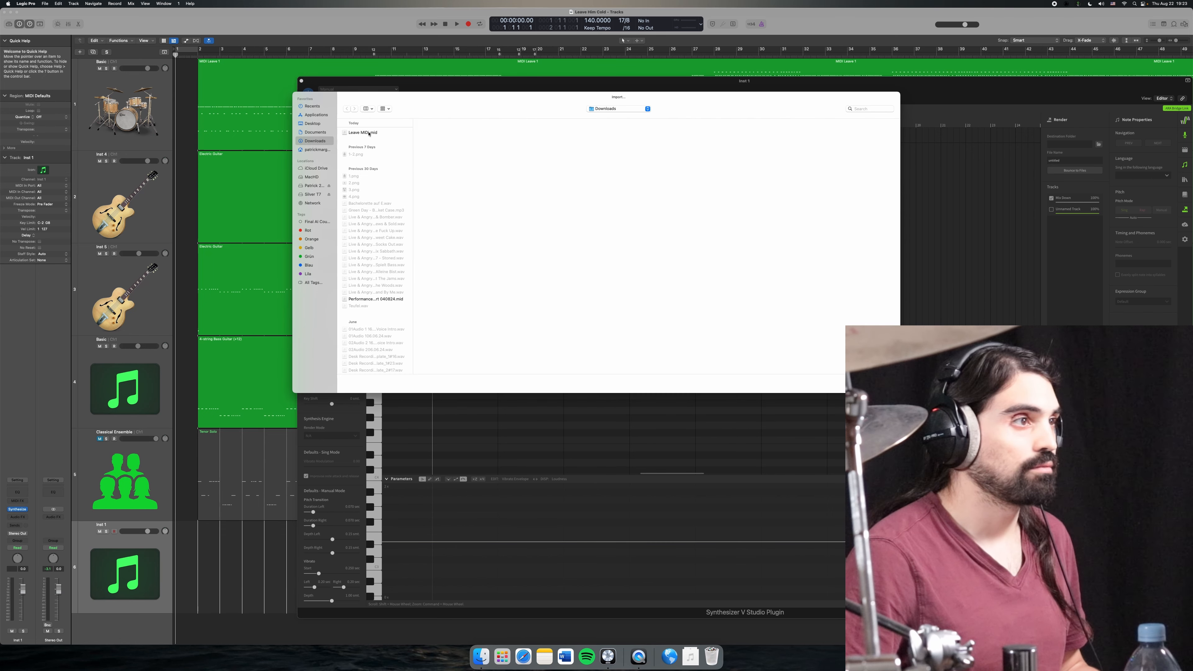
{"action": "key", "text": "Return"}
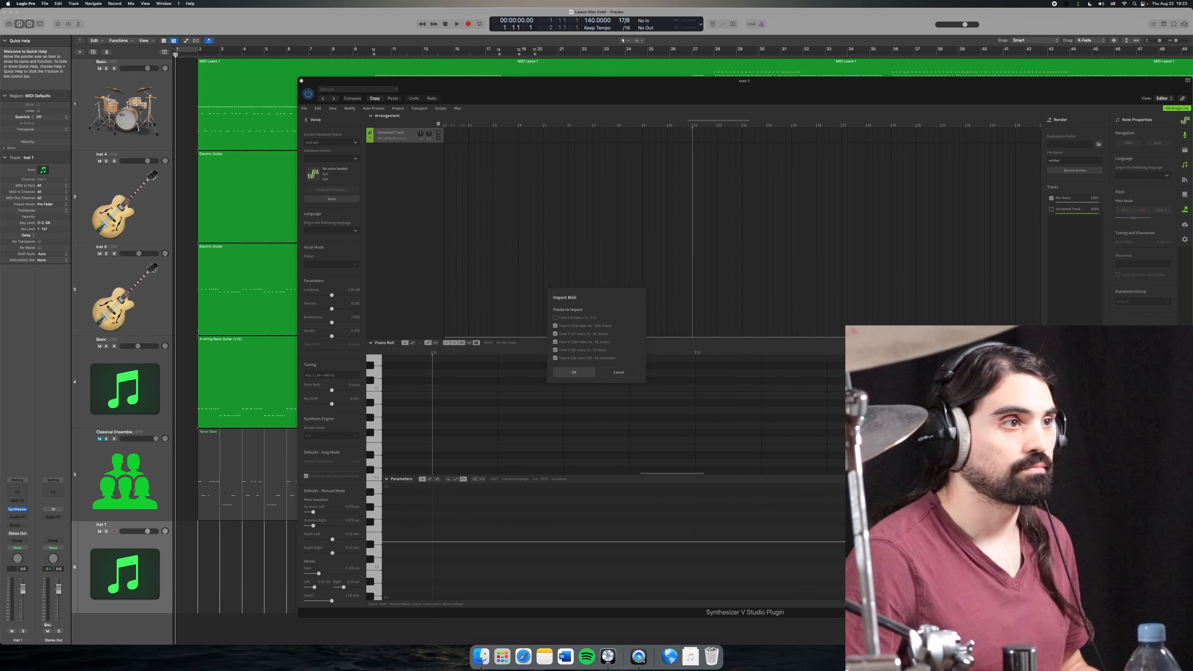
{"action": "left_click", "coordinate": [570, 373]}
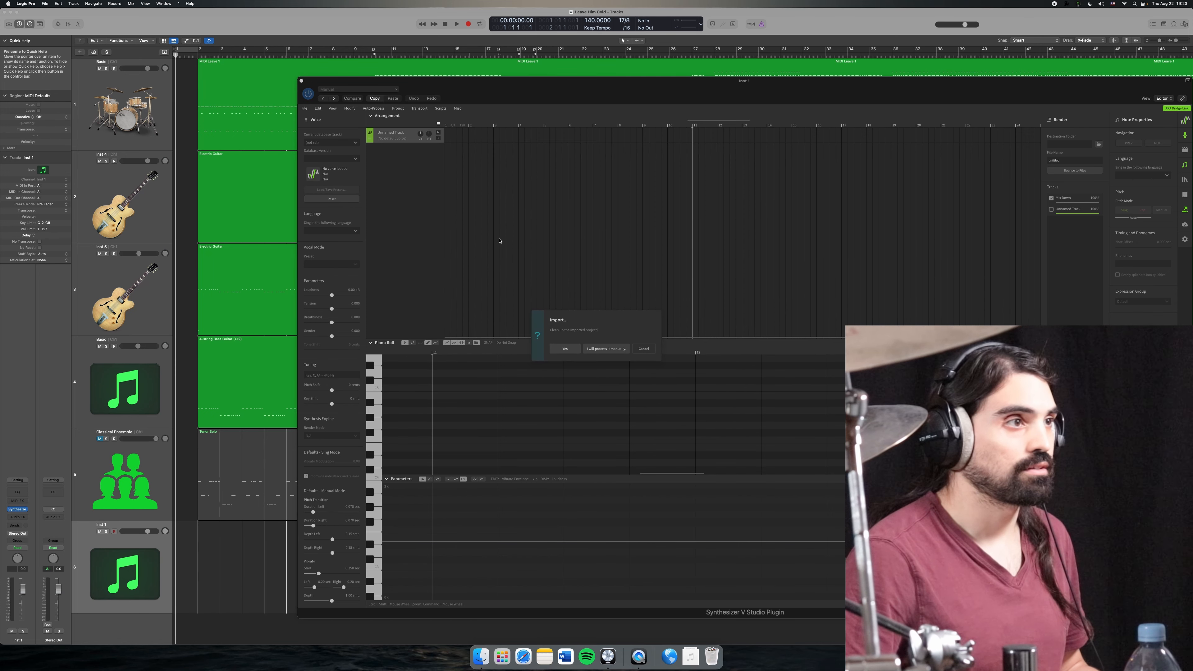
{"action": "left_click", "coordinate": [565, 348]}
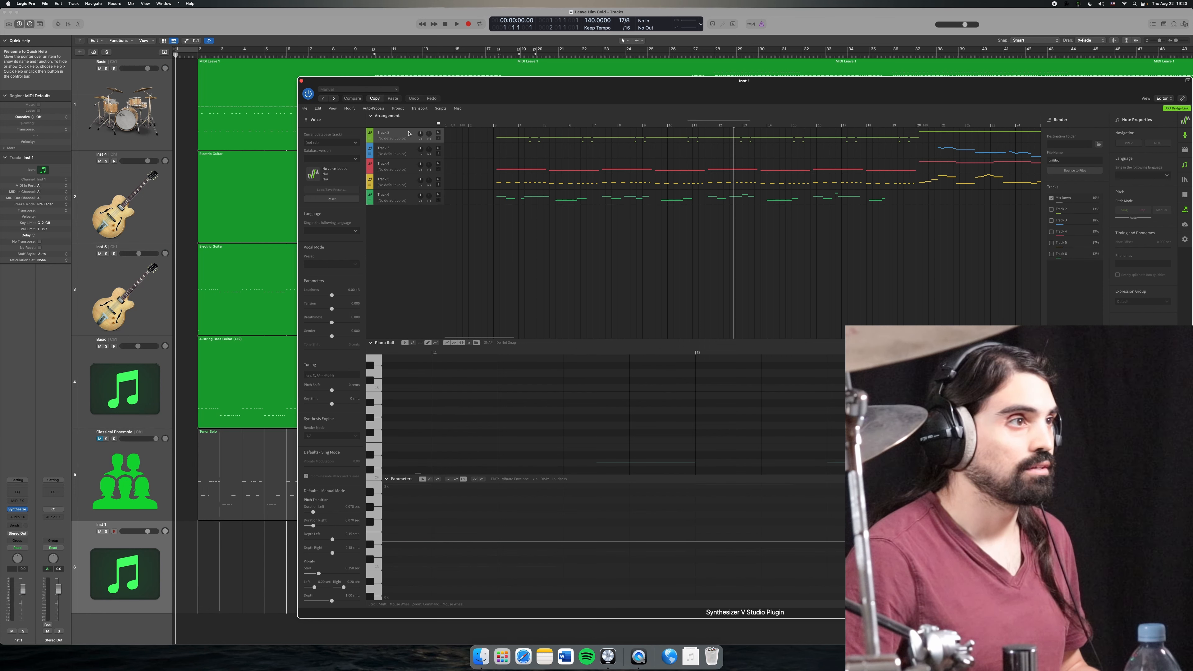
Step: Delete the imported Tracks 2 to 5 from the arrangement, keeping only Track 6
{"action": "left_click", "coordinate": [400, 178]}
{"action": "left_click", "coordinate": [402, 136]}
{"action": "right_click", "coordinate": [409, 134]}
{"action": "left_click", "coordinate": [422, 143]}
{"action": "right_click", "coordinate": [408, 137]}
{"action": "left_click", "coordinate": [416, 145]}
{"action": "right_click", "coordinate": [412, 137]}
{"action": "left_click", "coordinate": [412, 146]}
{"action": "right_click", "coordinate": [412, 139]}
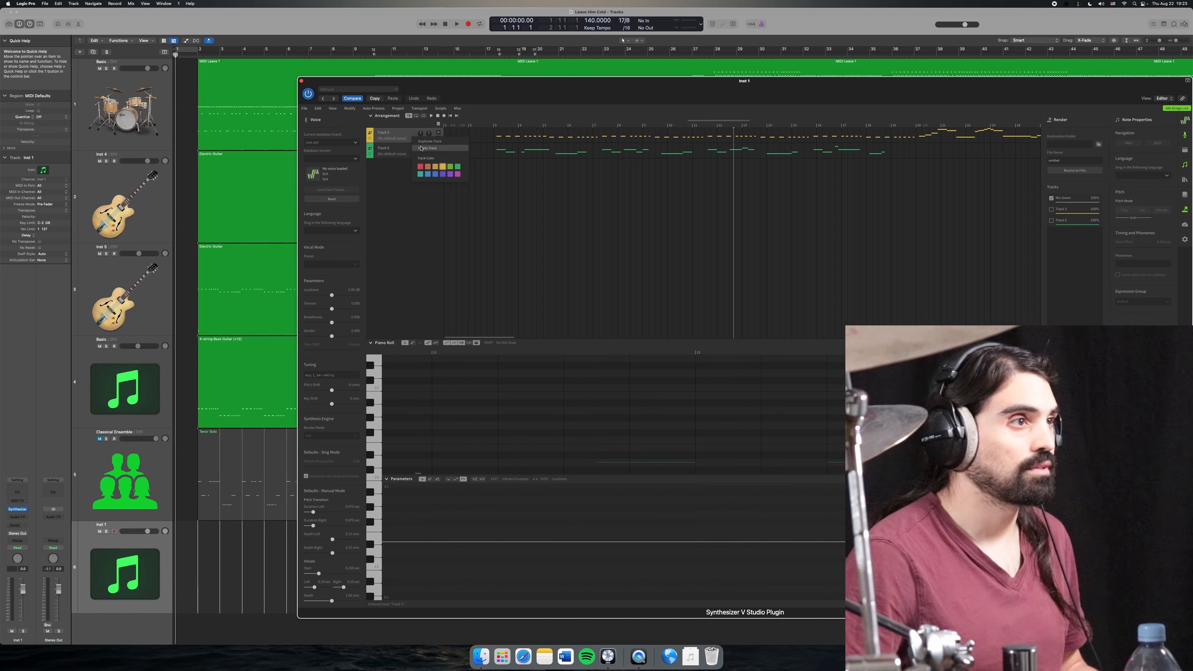
{"action": "left_click", "coordinate": [416, 147]}
Step: Move the playhead from the first vocal notes back to the very start of the arrangement
{"action": "left_click", "coordinate": [494, 125]}
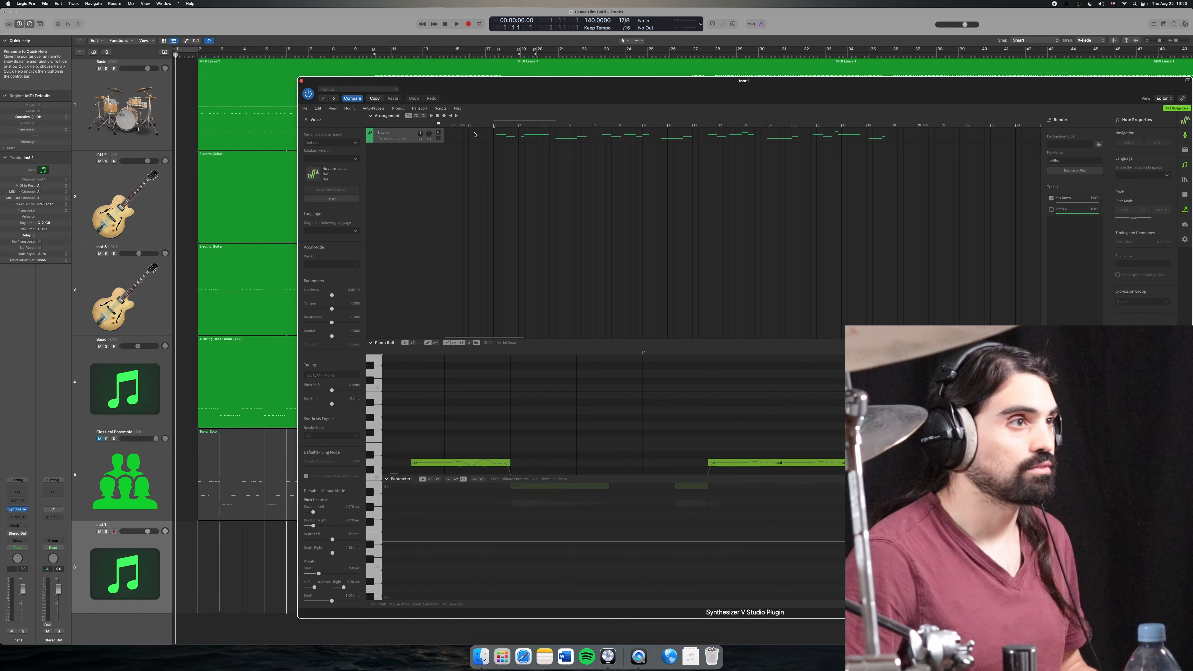
{"action": "left_click", "coordinate": [455, 124]}
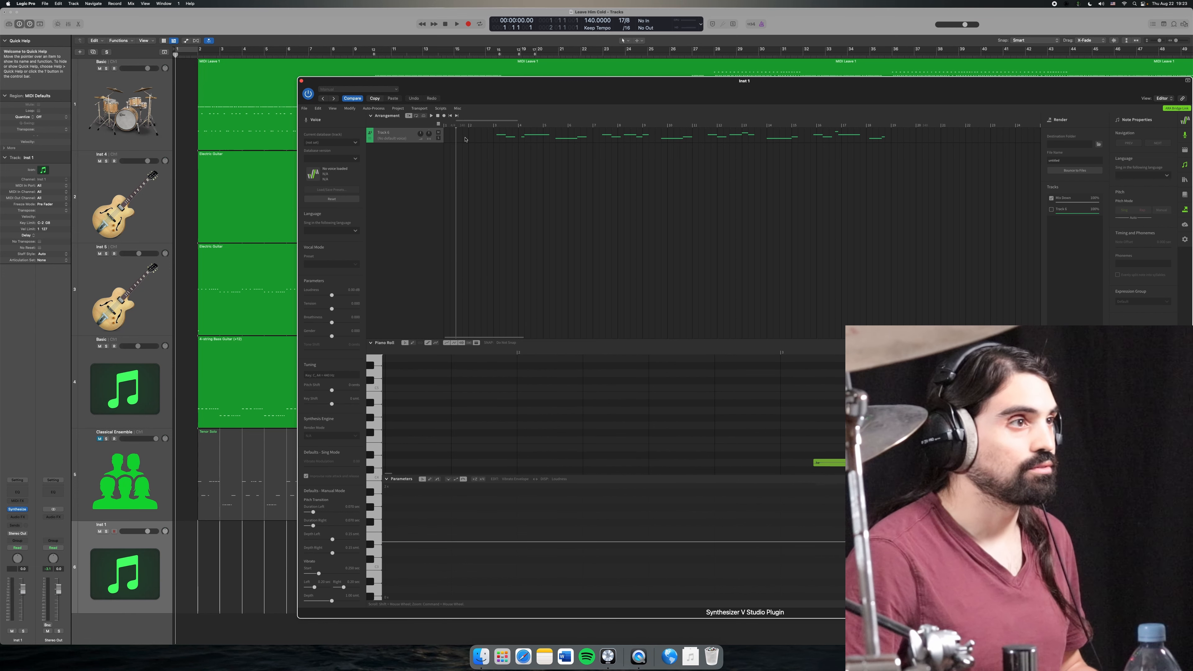
{"action": "left_click", "coordinate": [443, 126]}
{"action": "left_click", "coordinate": [455, 127]}
{"action": "left_click", "coordinate": [445, 126]}
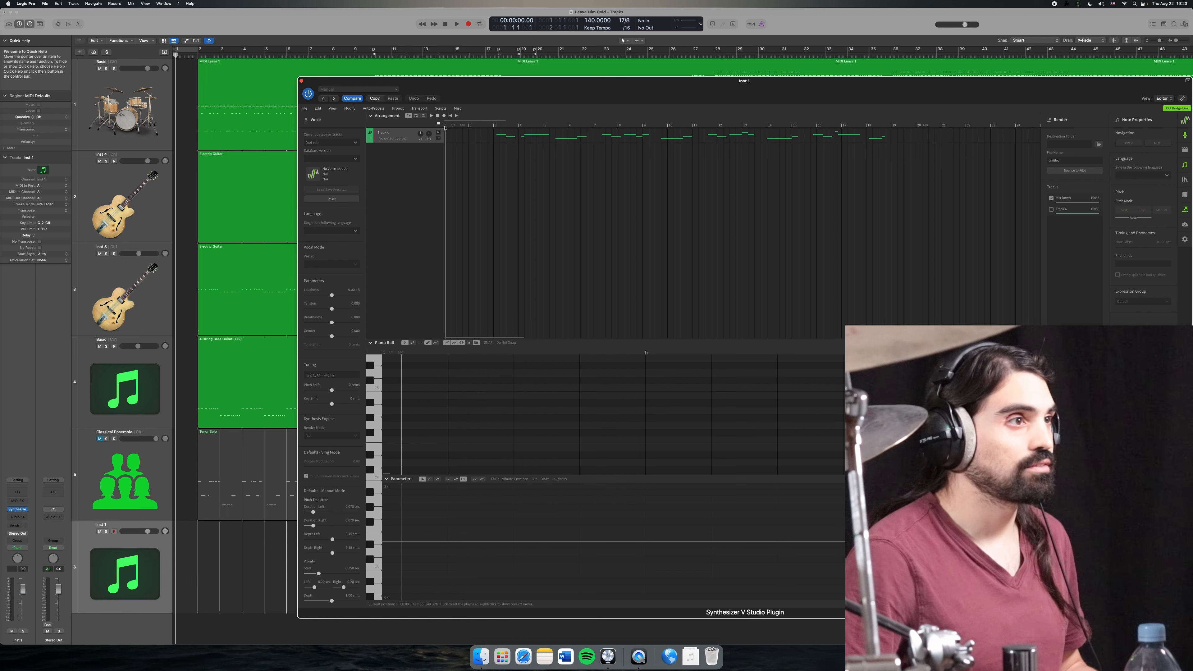
{"action": "left_click", "coordinate": [391, 353]}
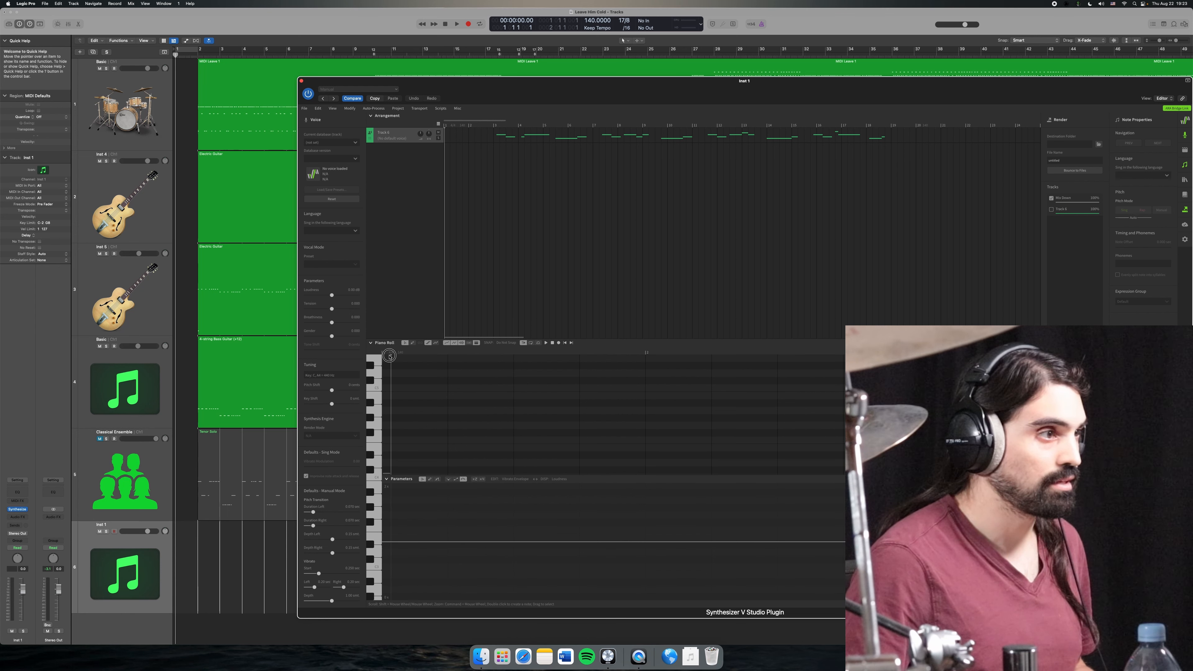
{"action": "scroll", "coordinate": [392, 362], "scroll_direction": "up", "scroll_amount": 2}
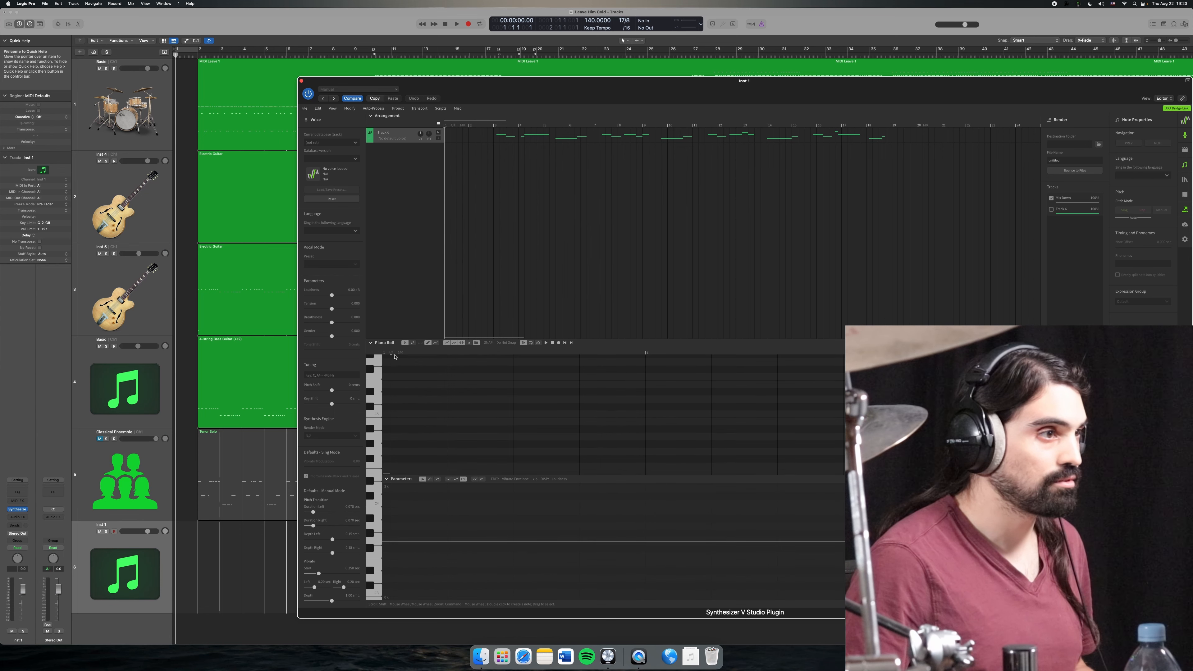
Step: Set the numerator of the time signature at the start of the song to 17
{"action": "left_click", "coordinate": [453, 125]}
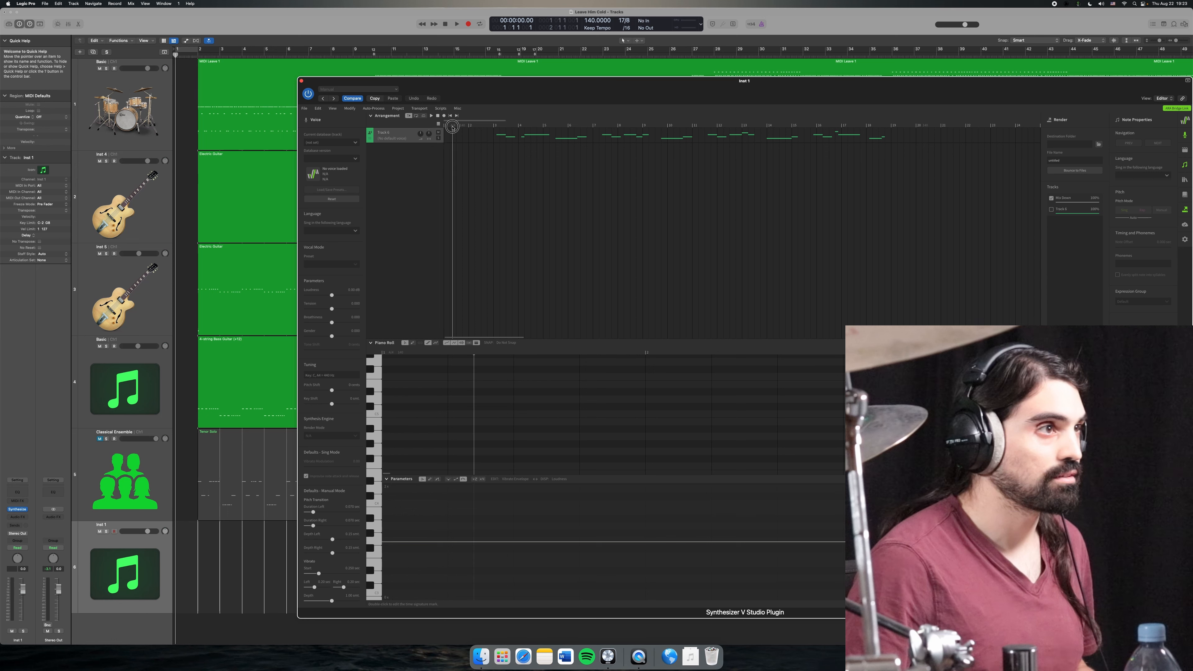
{"action": "left_click", "coordinate": [455, 126]}
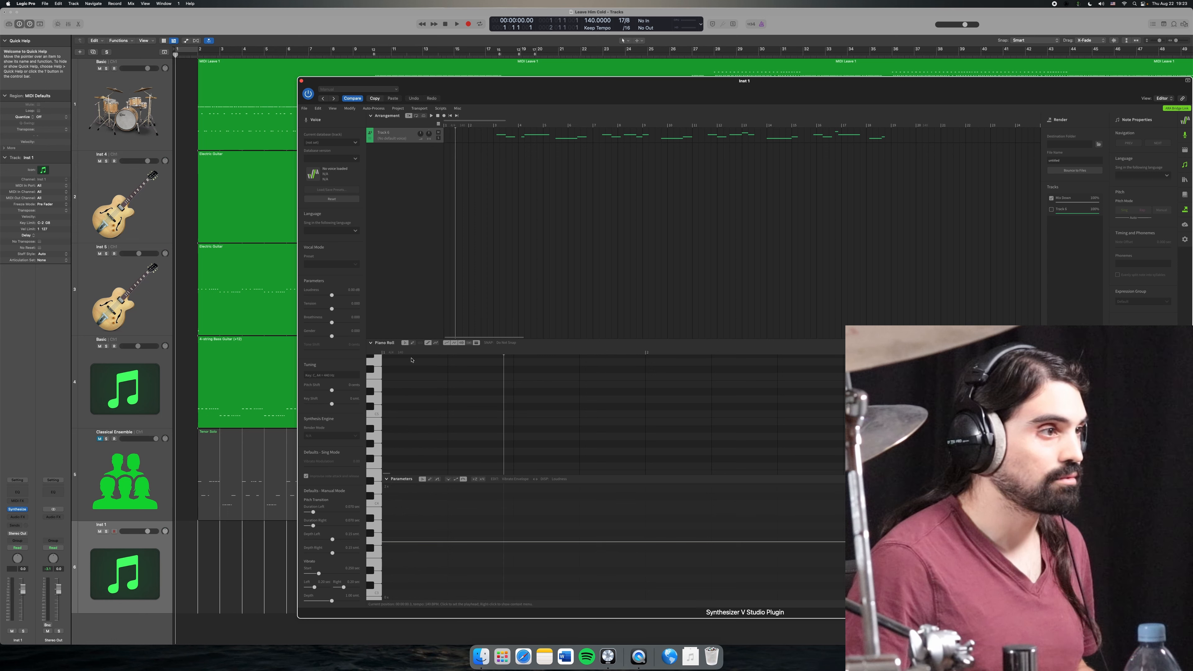
{"action": "left_click", "coordinate": [389, 356]}
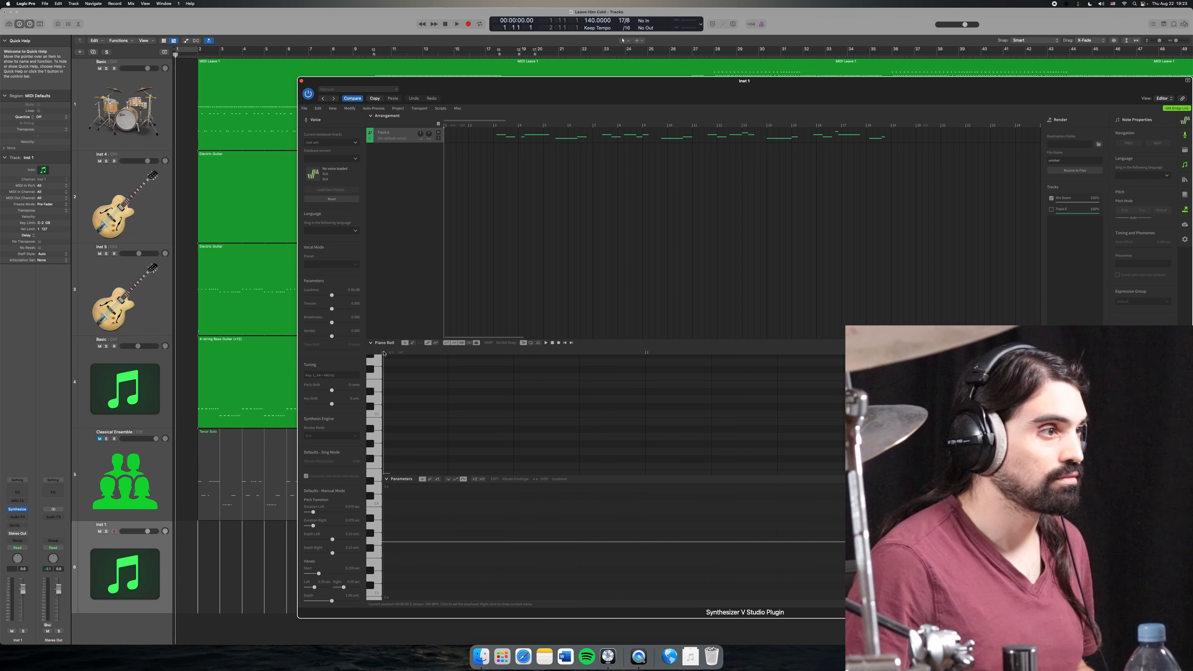
{"action": "double_click", "coordinate": [391, 352]}
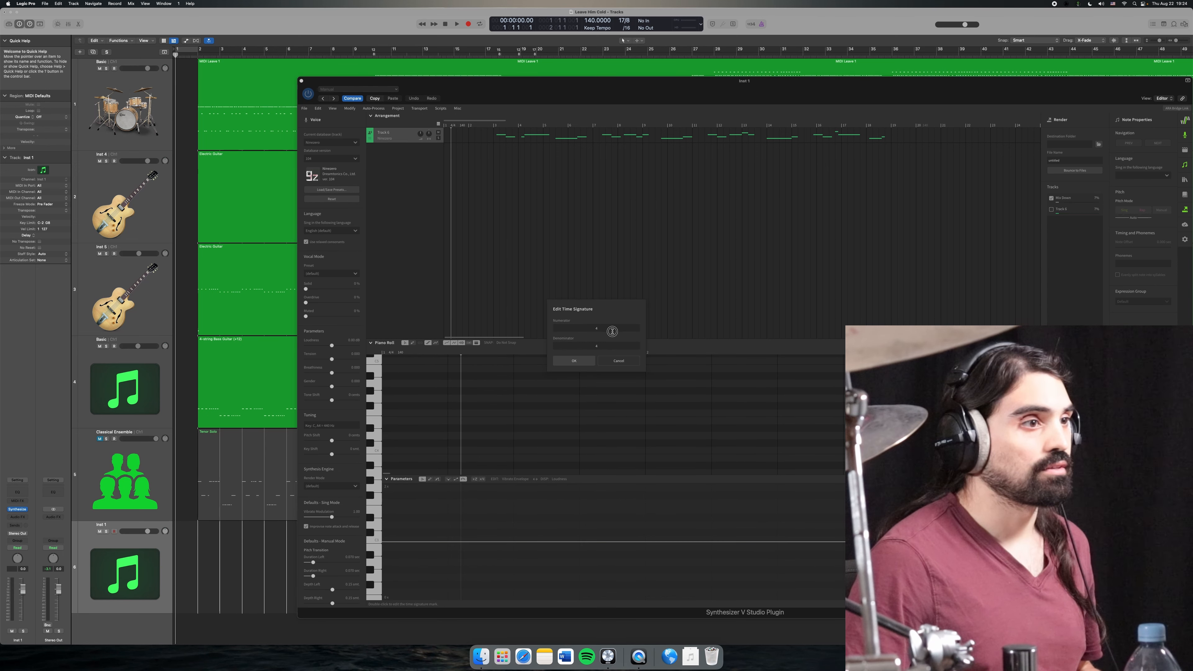
{"action": "type", "text": "17"}
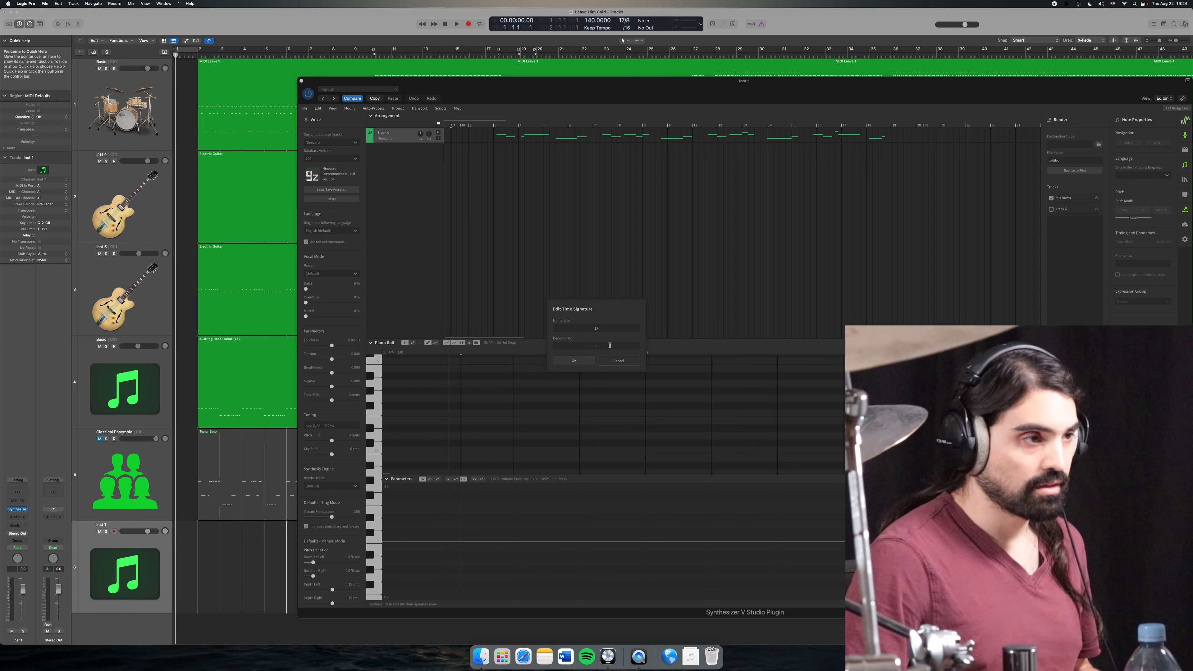
{"action": "key", "text": "Return"}
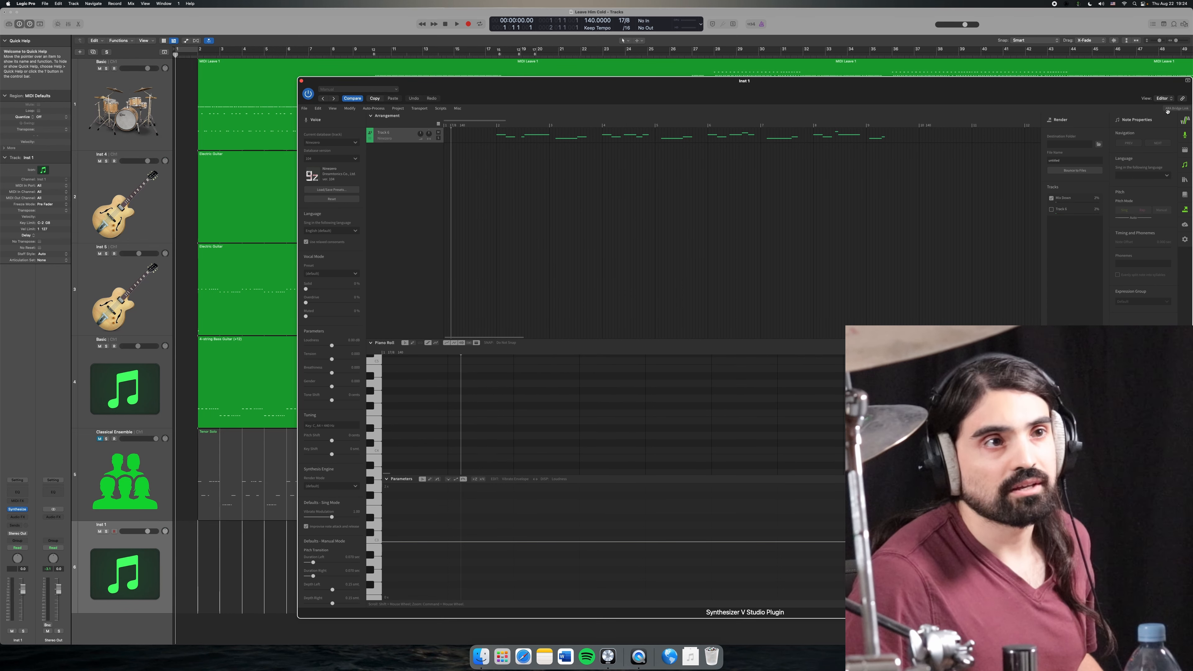
Step: Place the playhead at the first vocal note and set the piano roll's snapping to Adaptive
{"action": "left_click_drag", "start_coordinate": [1062, 86], "coordinate": [983, 81]}
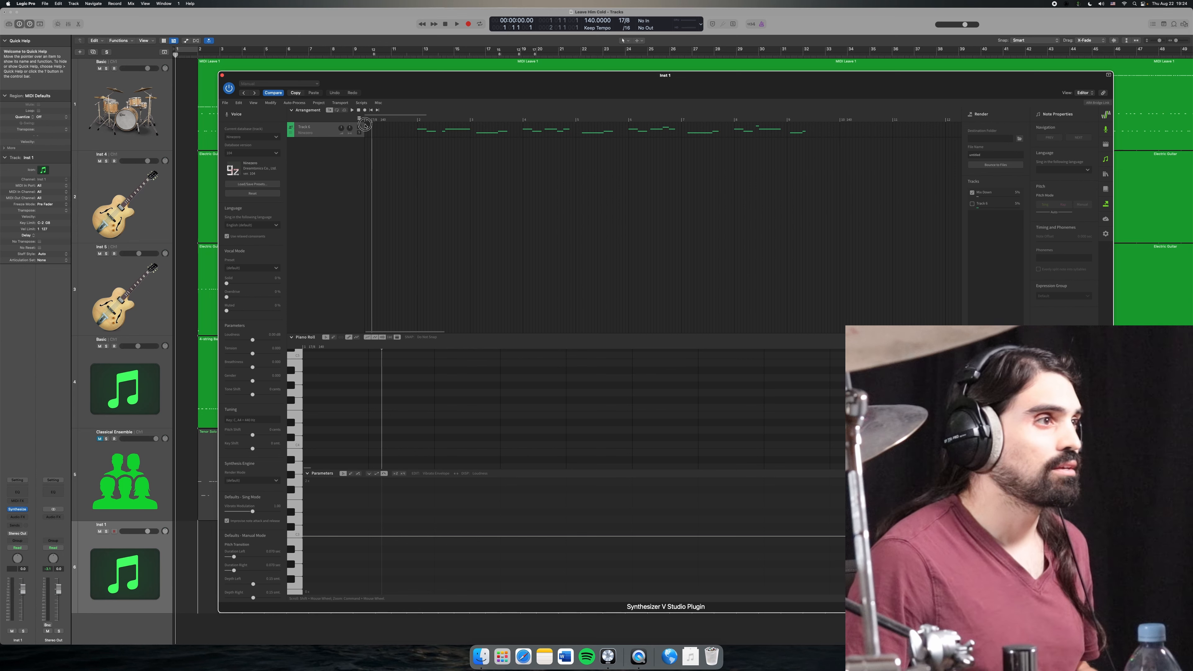
{"action": "left_click", "coordinate": [418, 121]}
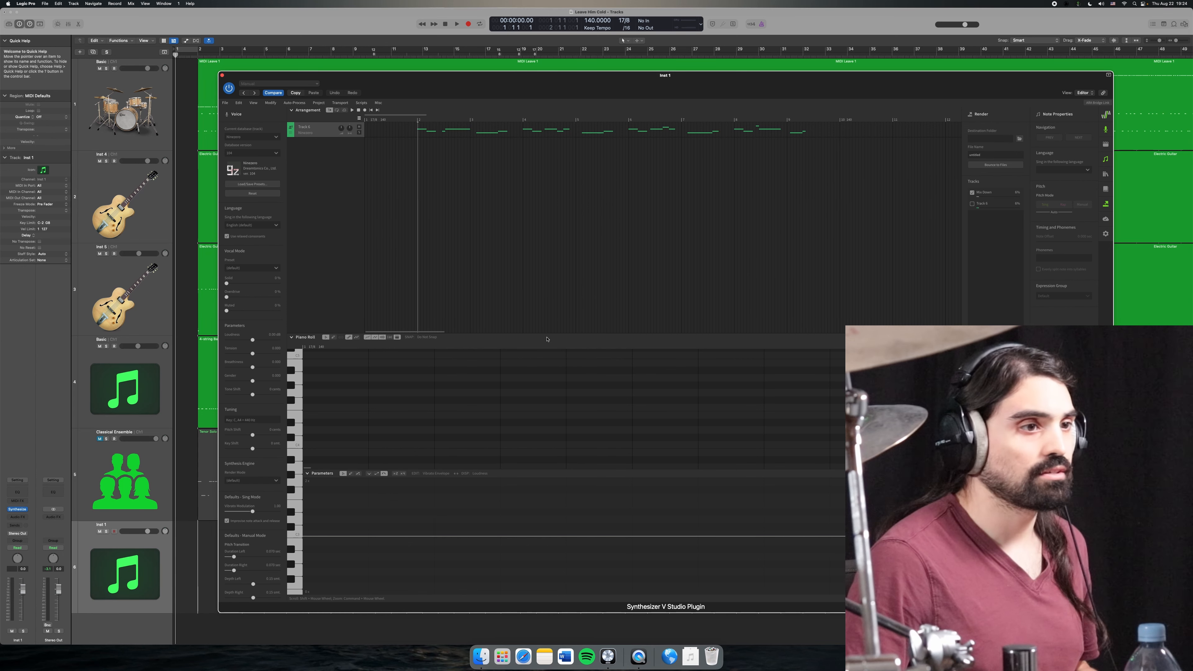
{"action": "left_click", "coordinate": [559, 344]}
{"action": "left_click", "coordinate": [580, 345]}
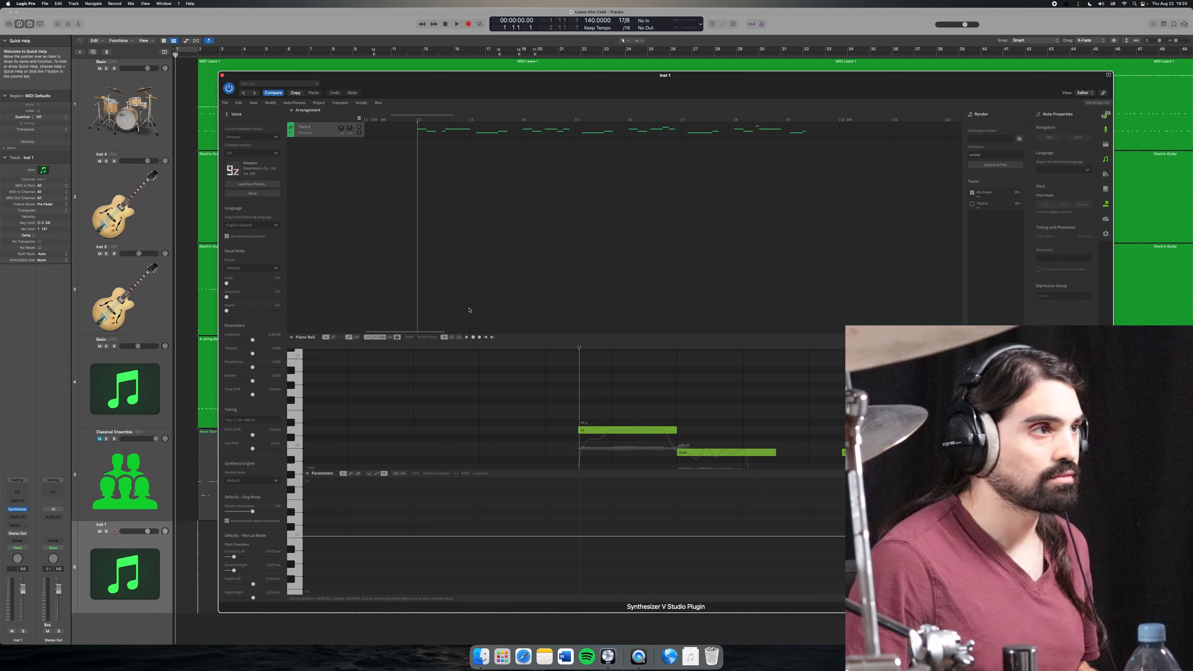
{"action": "left_click", "coordinate": [429, 337]}
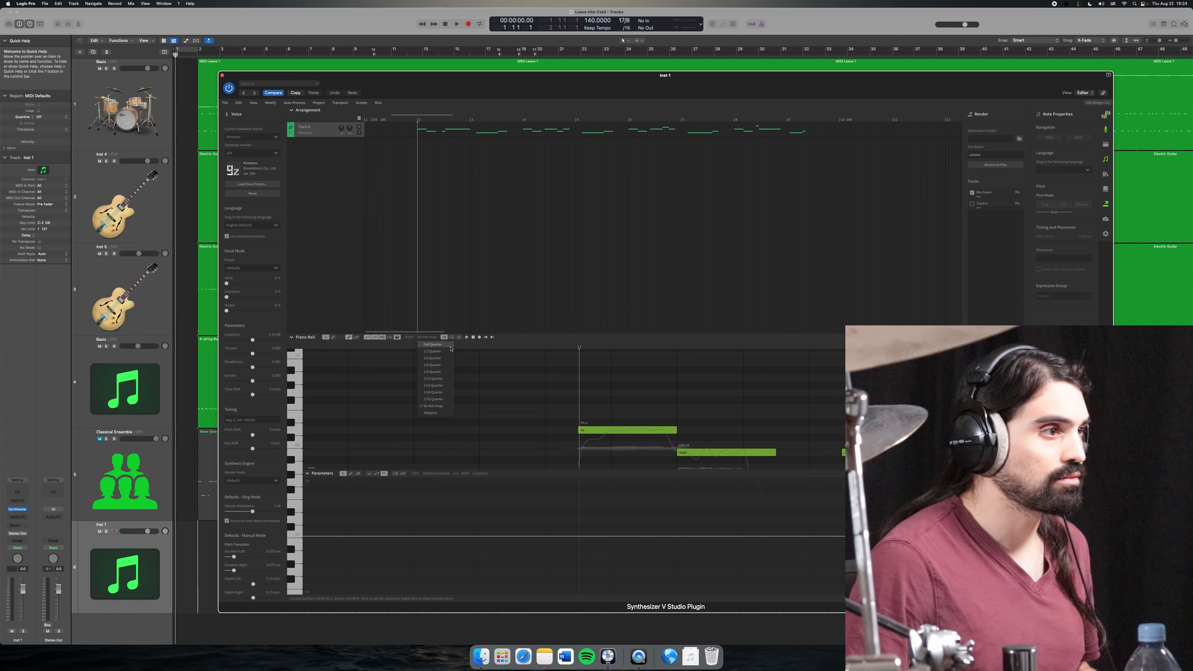
{"action": "left_click", "coordinate": [445, 413]}
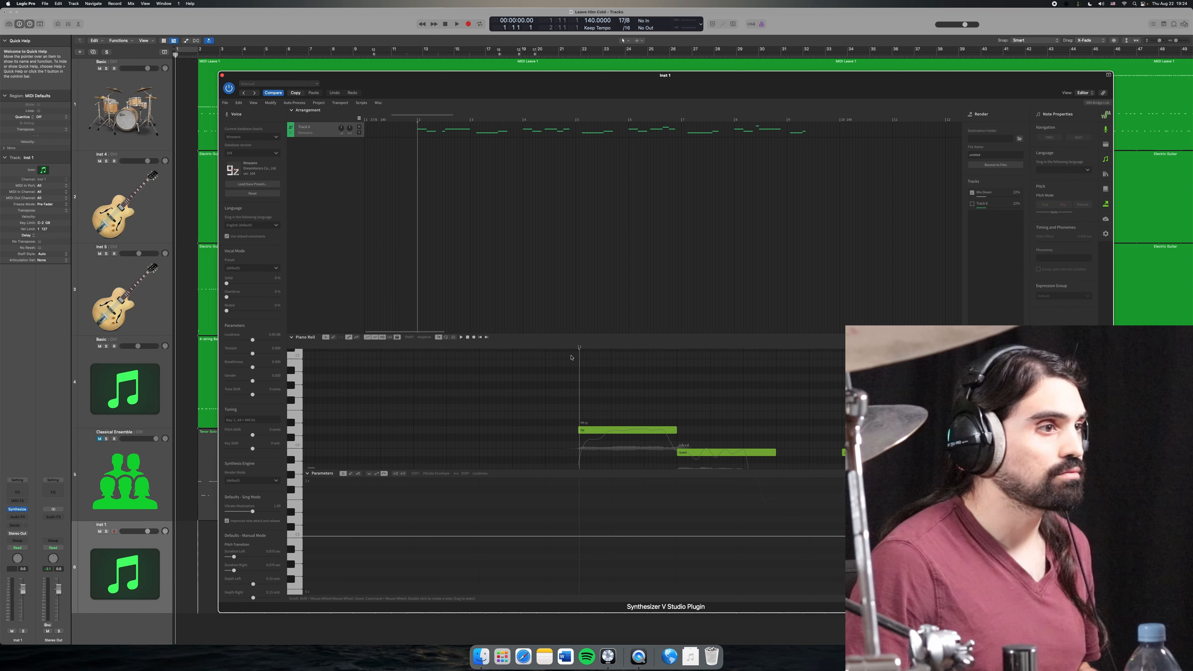
Step: Enlarge the piano roll by shrinking the parameters area beneath the vocal notes
{"action": "scroll", "coordinate": [538, 410], "scroll_direction": "right", "scroll_amount": 5}
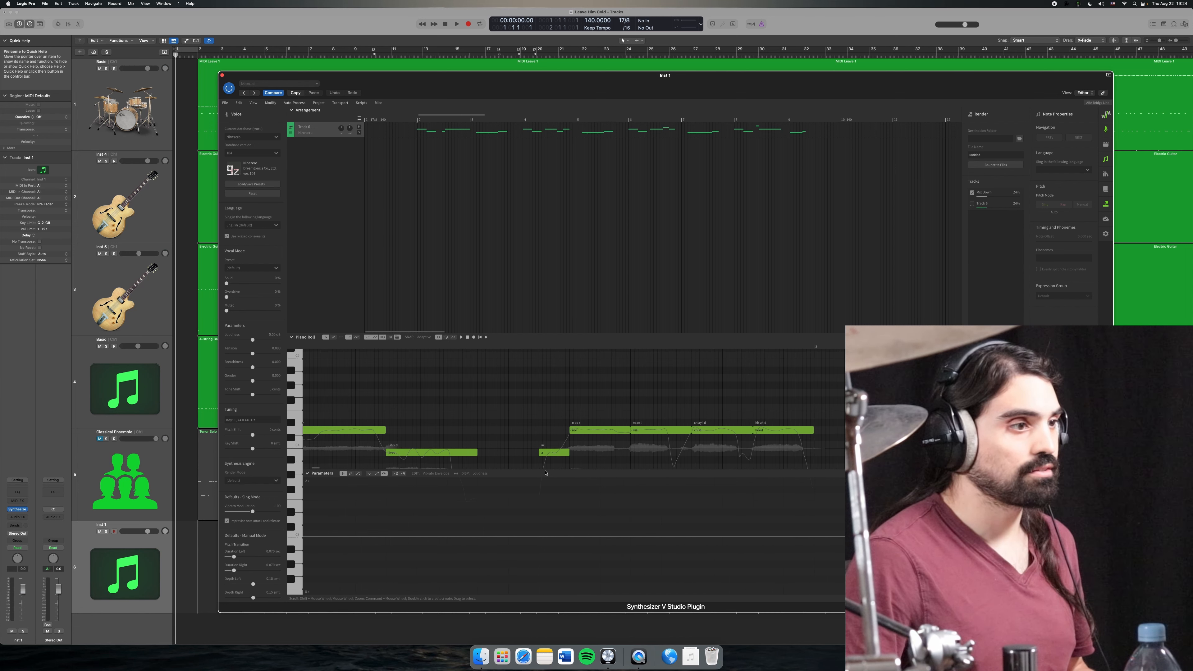
{"action": "left_click_drag", "start_coordinate": [545, 471], "coordinate": [552, 520]}
{"action": "scroll", "coordinate": [567, 475], "scroll_direction": "left", "scroll_amount": 2}
{"action": "scroll", "coordinate": [568, 470], "scroll_direction": "left", "scroll_amount": 5}
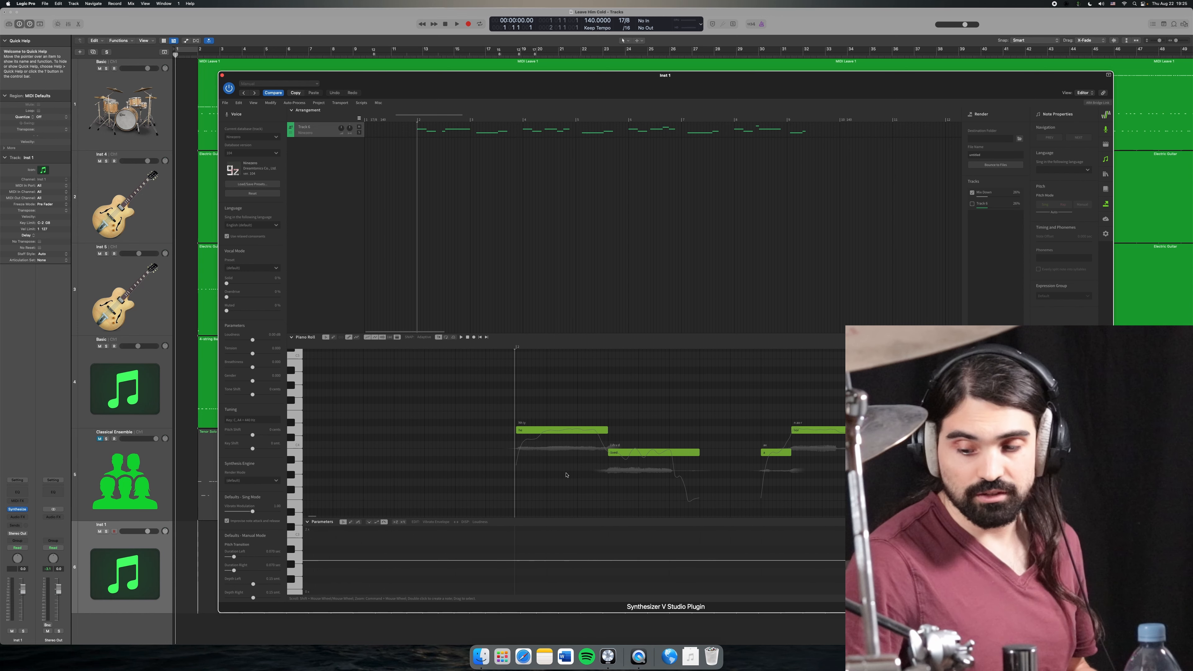
Step: Examine the lyrics and pitch curves of the opening phrase "he lived a normal childhood" and put the playhead just before its first note
{"action": "scroll", "coordinate": [580, 447], "scroll_direction": "right", "scroll_amount": 1}
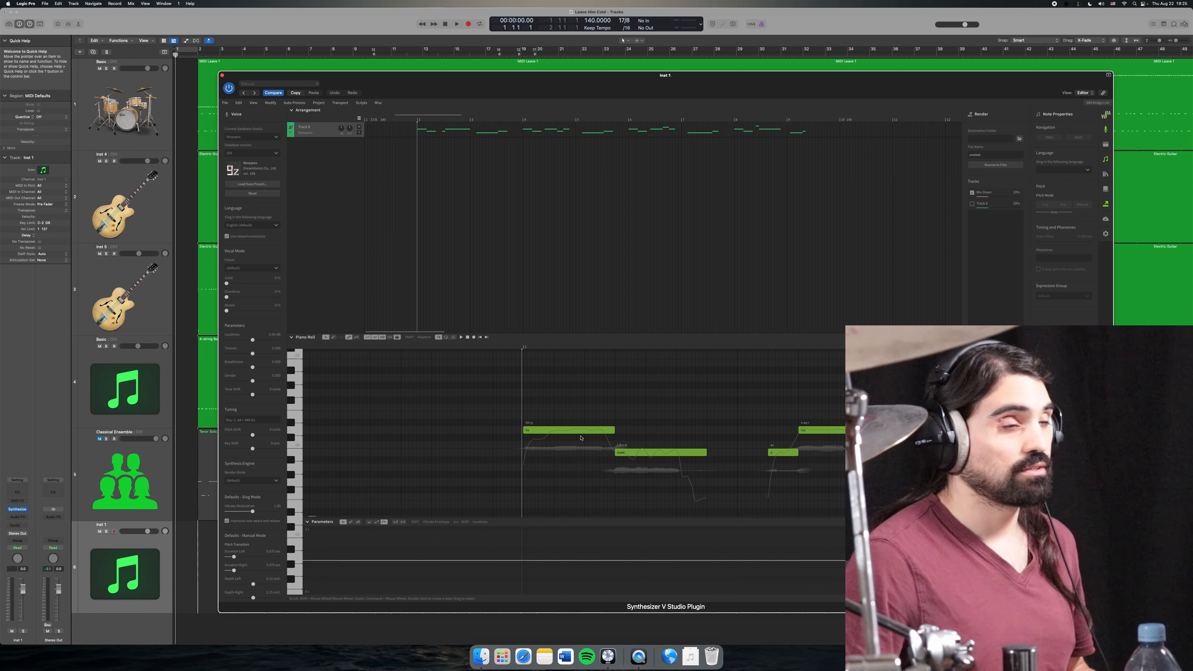
{"action": "scroll", "coordinate": [563, 406], "scroll_direction": "right", "scroll_amount": 5}
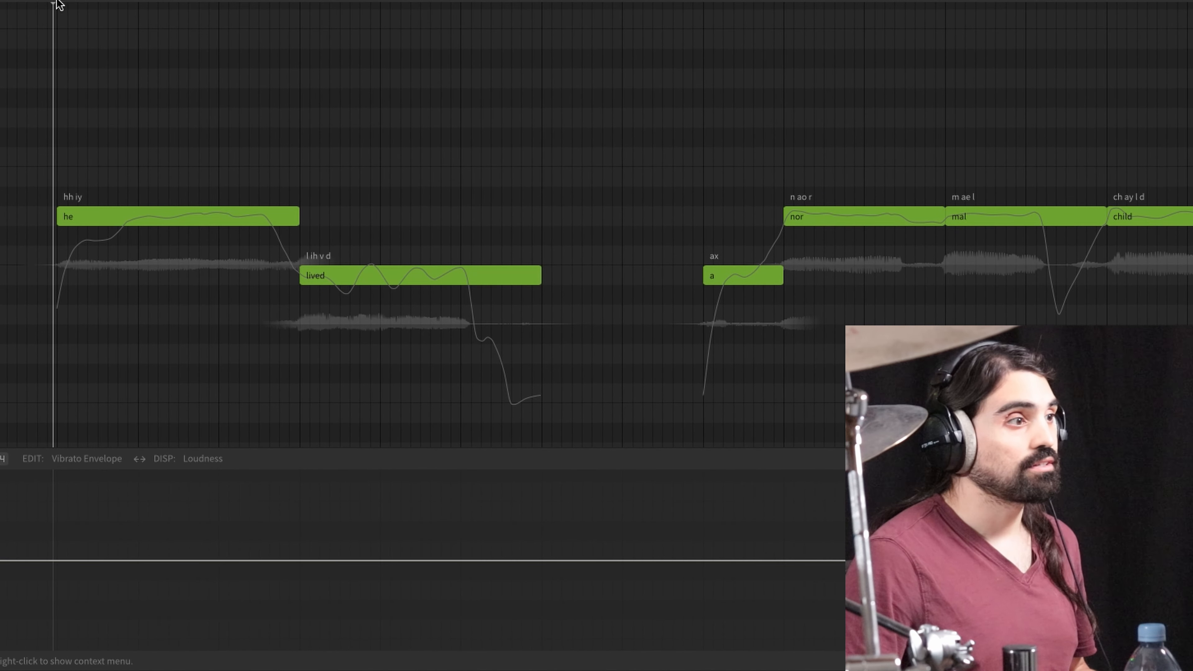
{"action": "scroll", "coordinate": [89, 125], "scroll_direction": "right", "scroll_amount": 5}
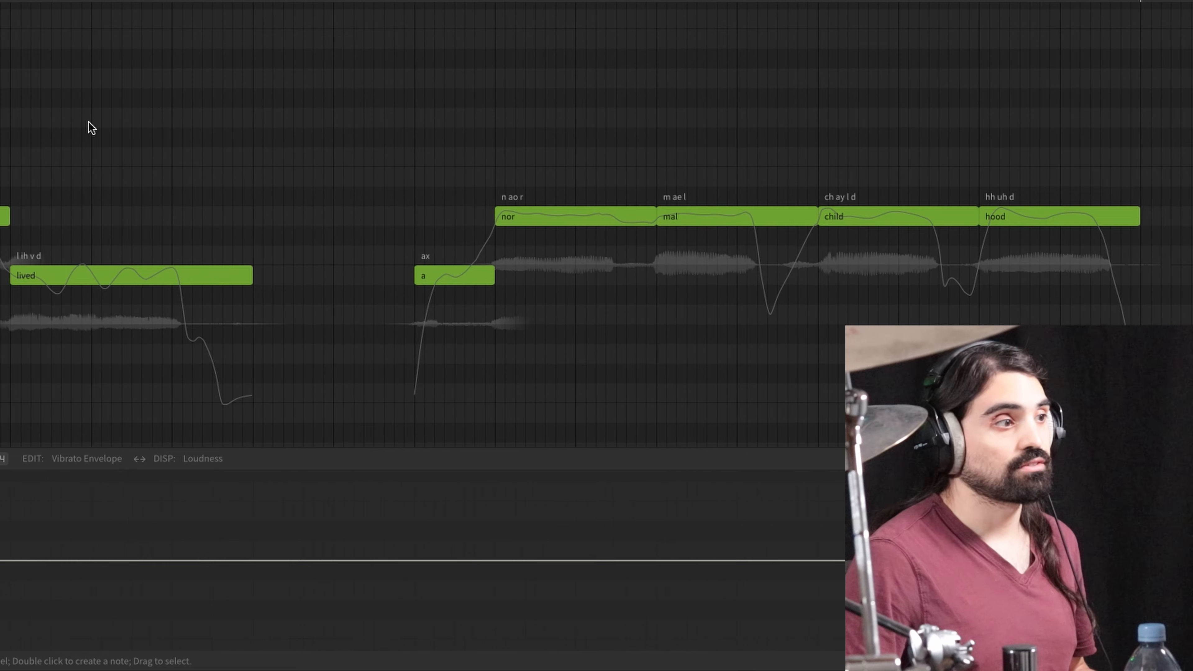
{"action": "scroll", "coordinate": [89, 125], "scroll_direction": "left", "scroll_amount": 1}
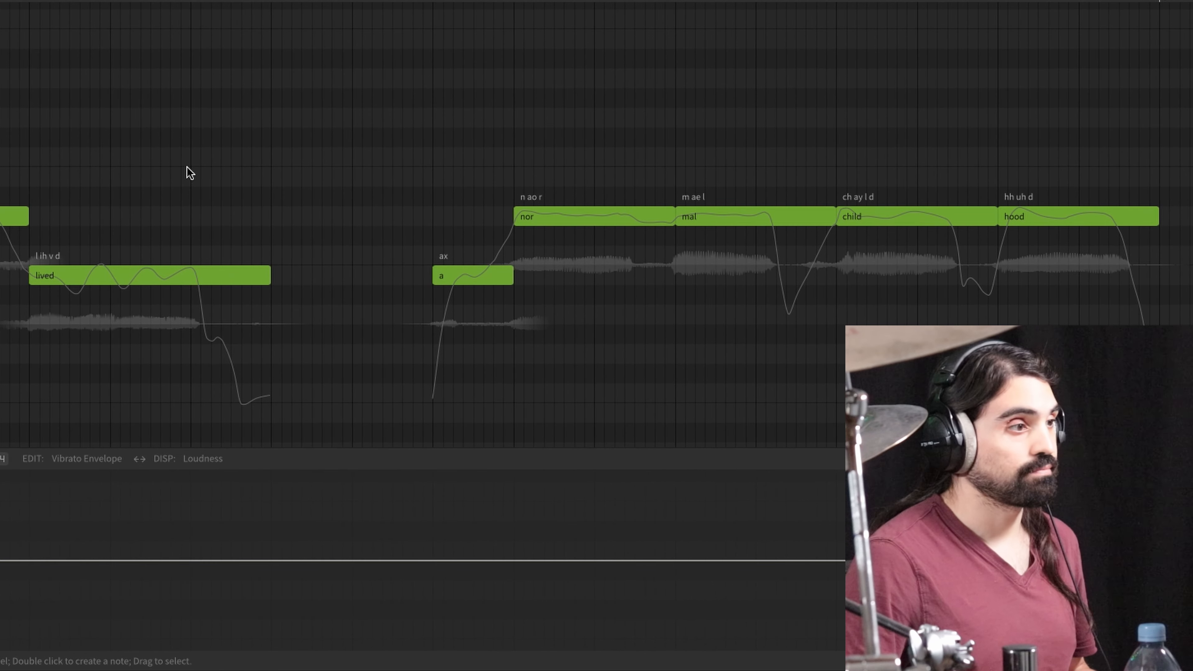
{"action": "scroll", "coordinate": [188, 169], "scroll_direction": "left", "scroll_amount": 3}
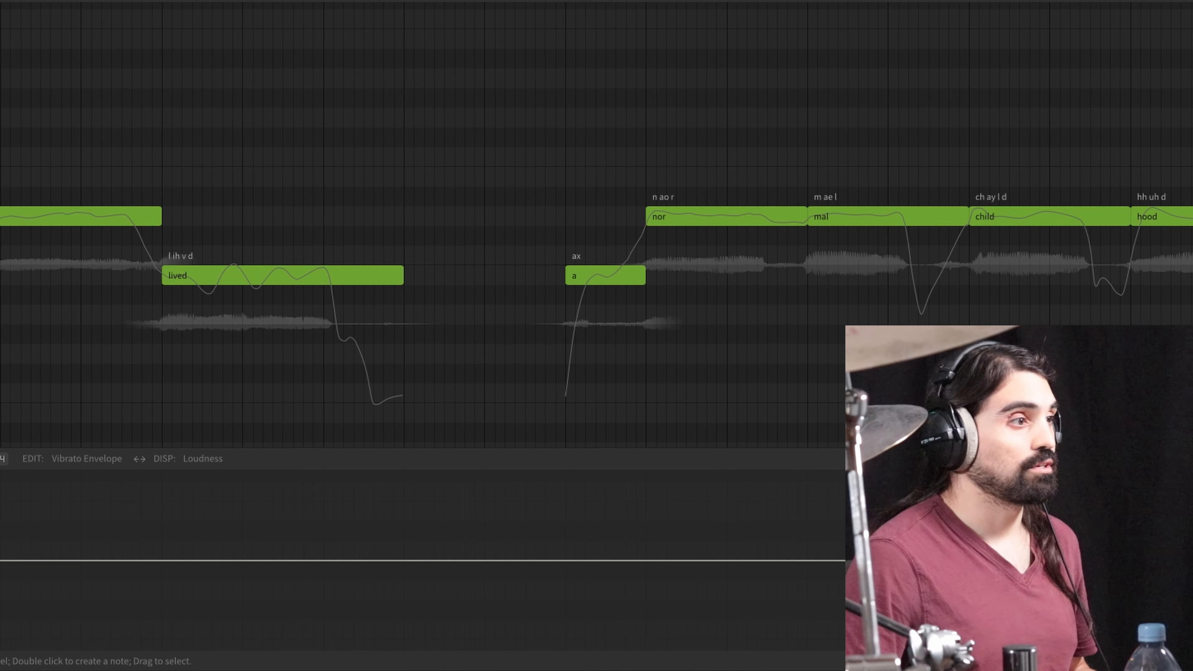
{"action": "left_click", "coordinate": [29, 74]}
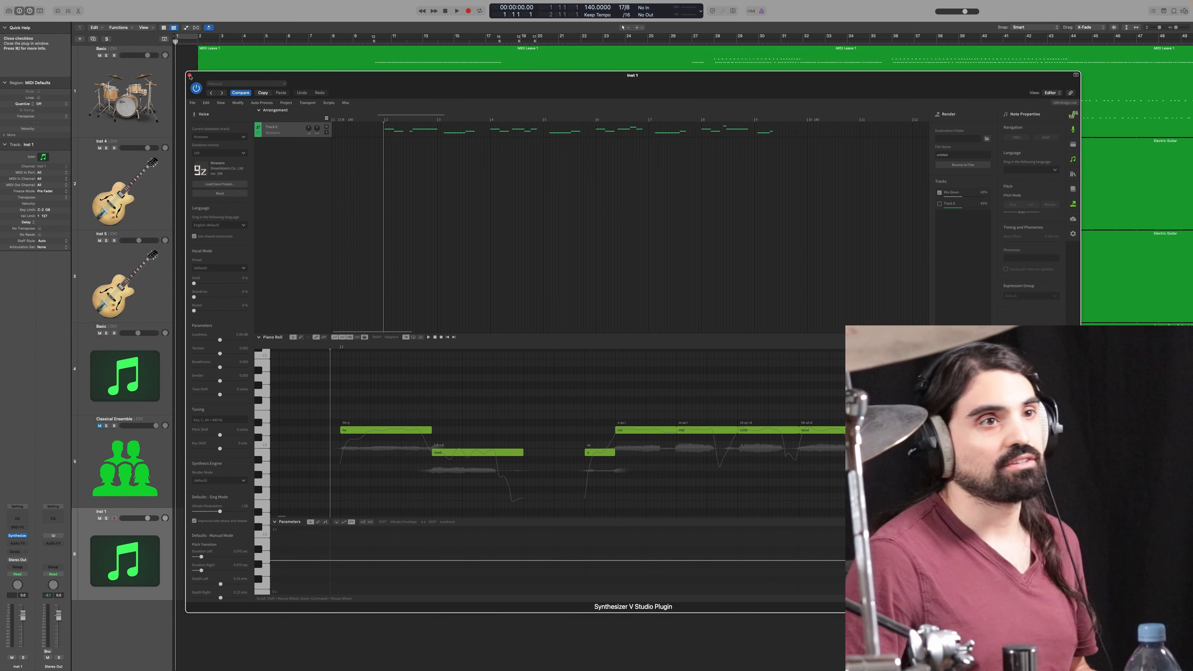
Step: Hide the Render panel and close the Synthesizer V Studio window
{"action": "left_click", "coordinate": [1073, 205]}
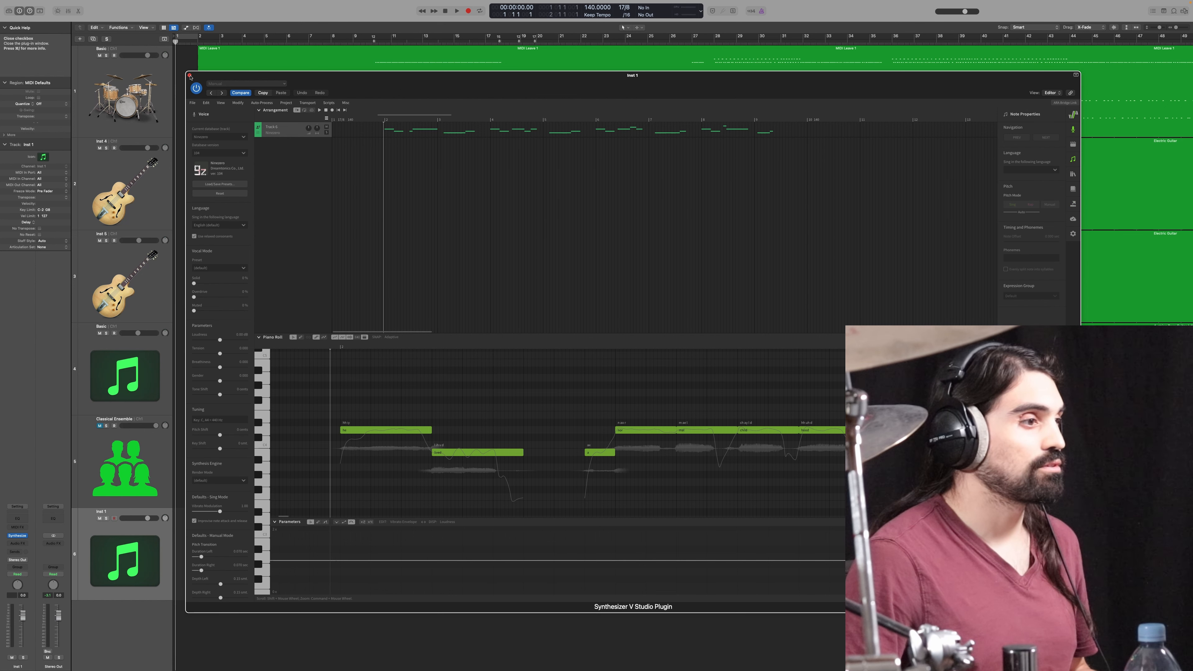
{"action": "left_click", "coordinate": [190, 76]}
{"action": "left_click", "coordinate": [190, 533]}
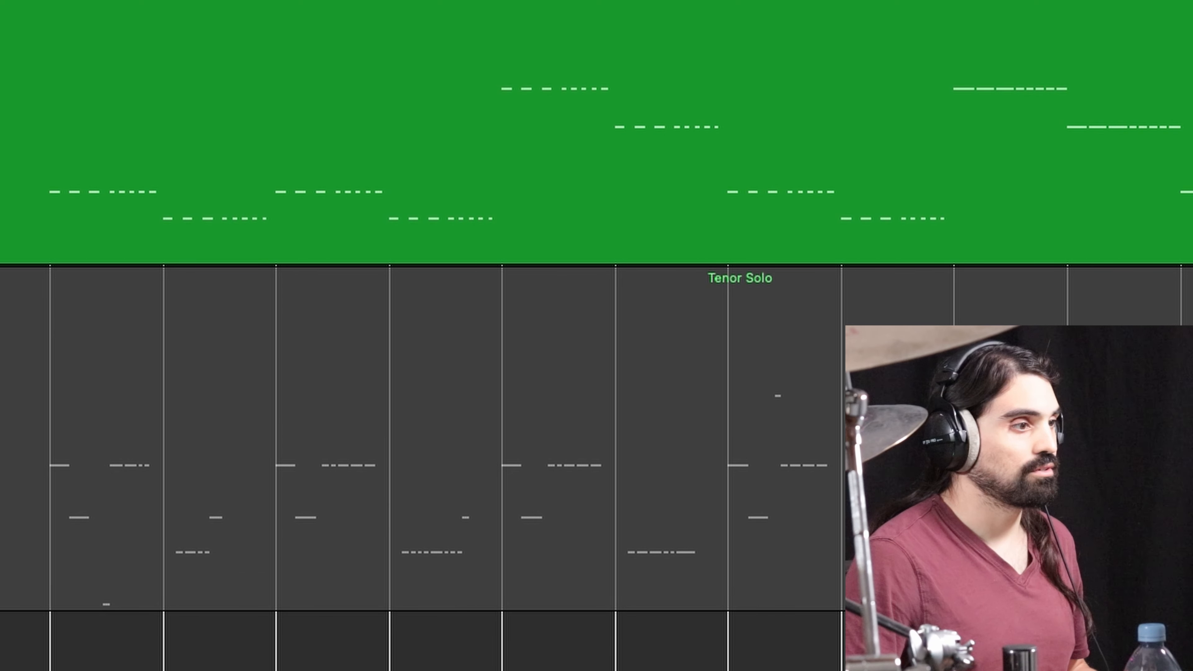
Step: Play back the arrangement and examine the sustained word "you" after bar 25 in the vocal's piano roll
{"action": "key", "text": "space"}
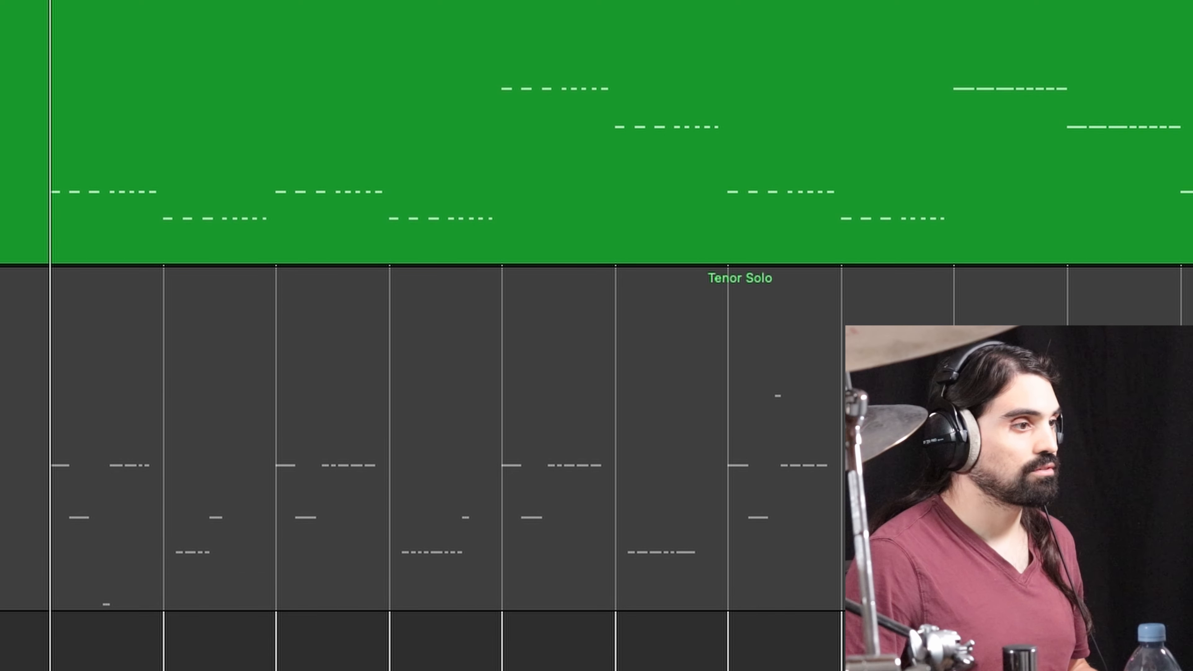
{"action": "key", "text": "super+Right"}
{"action": "key", "text": "super+Right"}
{"action": "key", "text": "super+Right"}
{"action": "key", "text": "super+Right"}
{"action": "key", "text": "super+Right"}
{"action": "key", "text": "super+Right"}
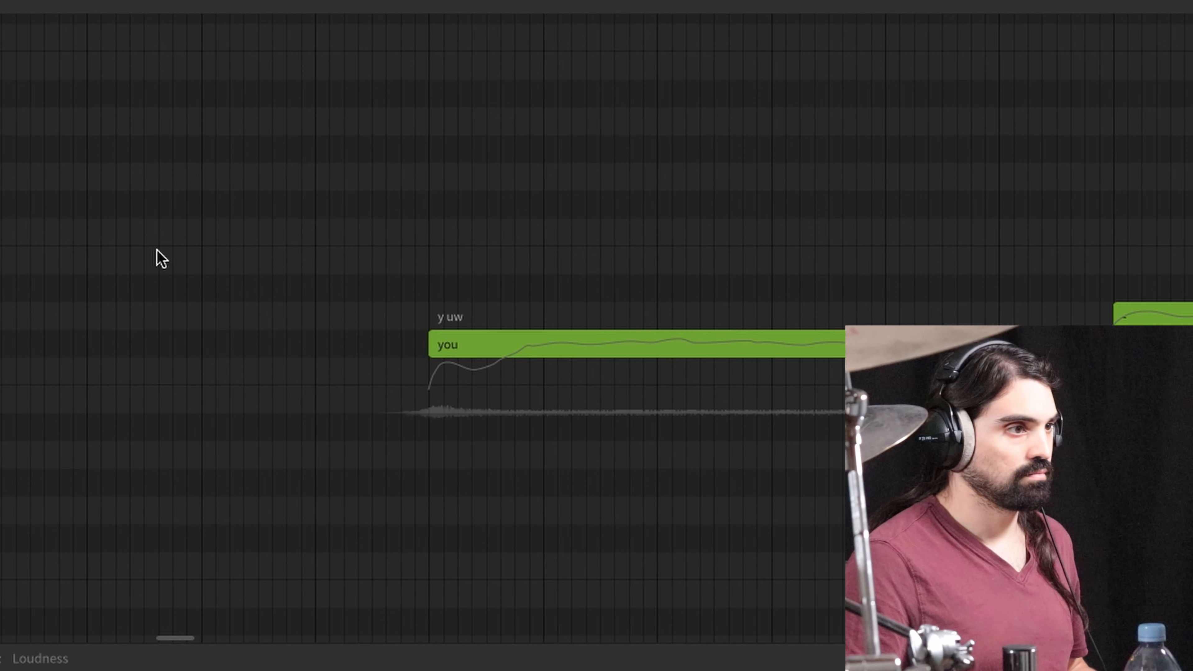
{"action": "scroll", "coordinate": [134, 294], "scroll_direction": "down", "scroll_amount": 5}
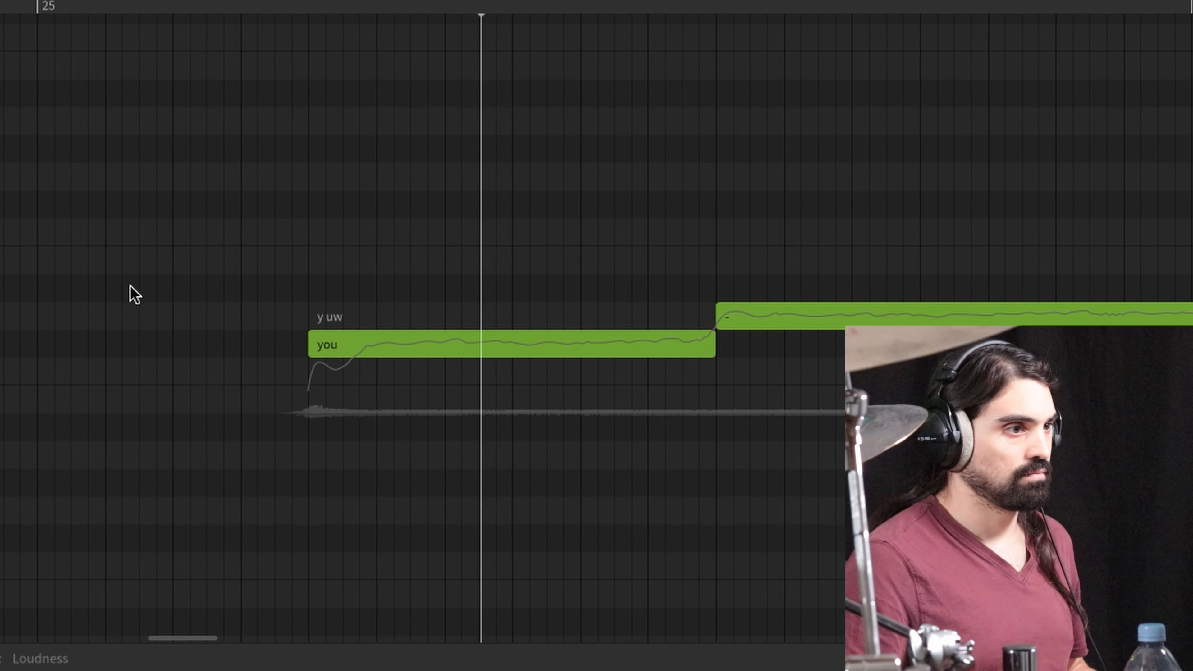
Step: Follow playback from the sustained "you" through "never got to choose" and "who would get us loose" in bars 25 to 29
{"action": "scroll", "coordinate": [134, 295], "scroll_direction": "down", "scroll_amount": 3}
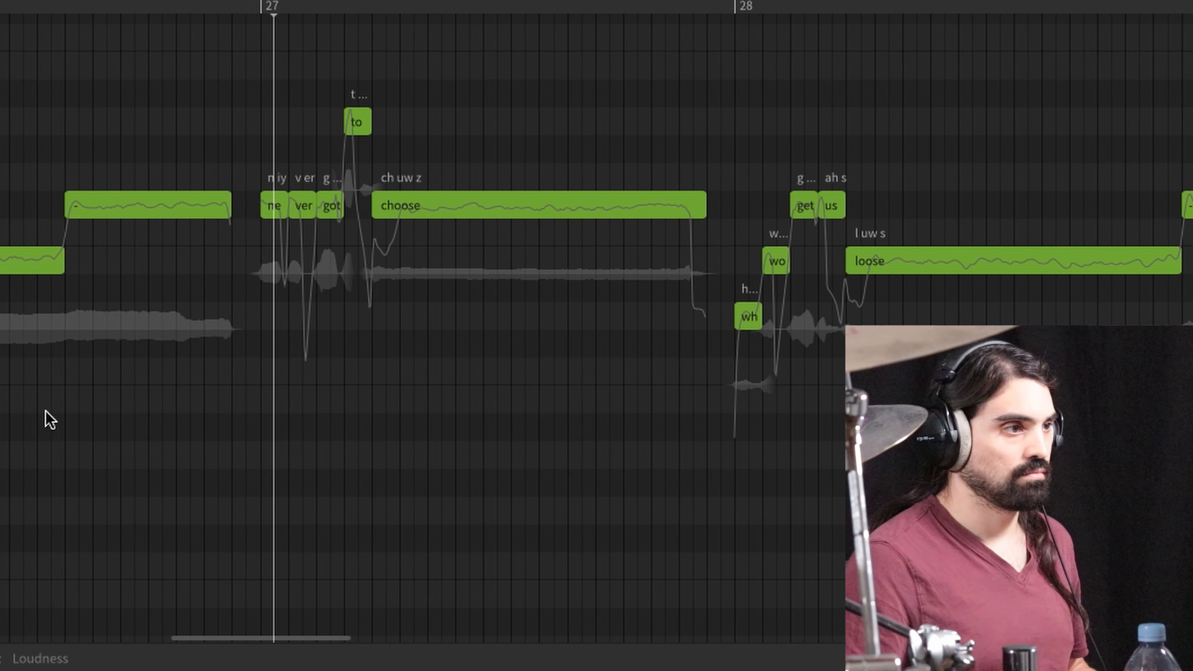
{"action": "scroll", "coordinate": [134, 406], "scroll_direction": "up", "scroll_amount": 1}
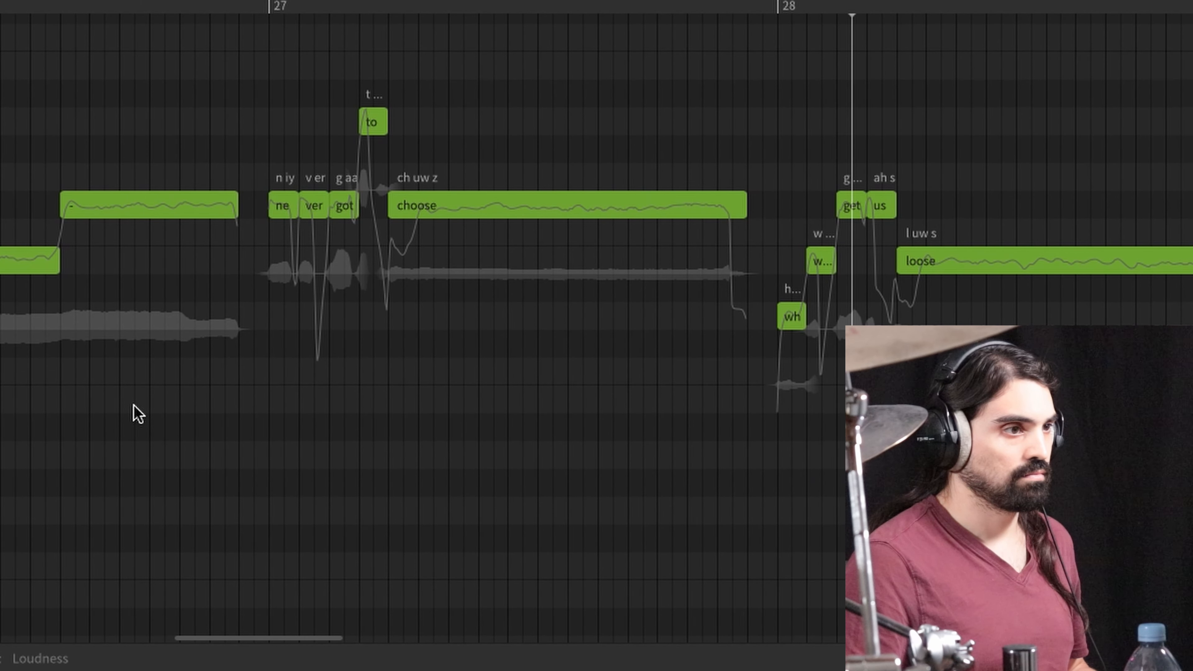
{"action": "scroll", "coordinate": [134, 406], "scroll_direction": "up", "scroll_amount": 2}
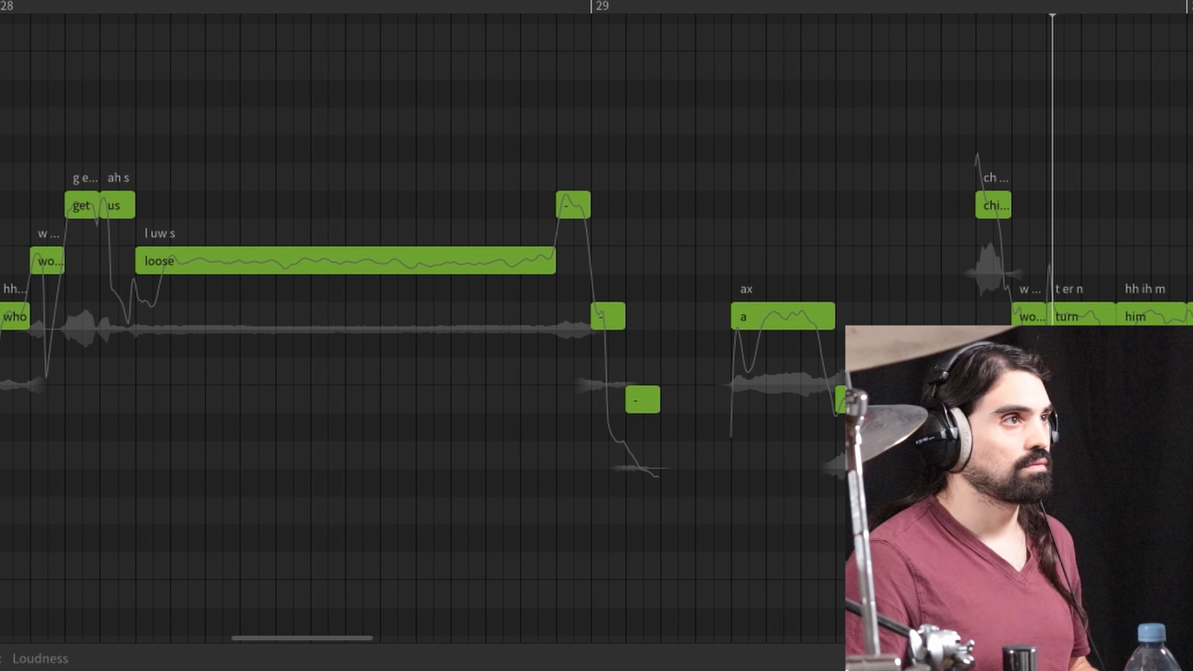
{"action": "scroll", "coordinate": [221, 367], "scroll_direction": "left", "scroll_amount": 10}
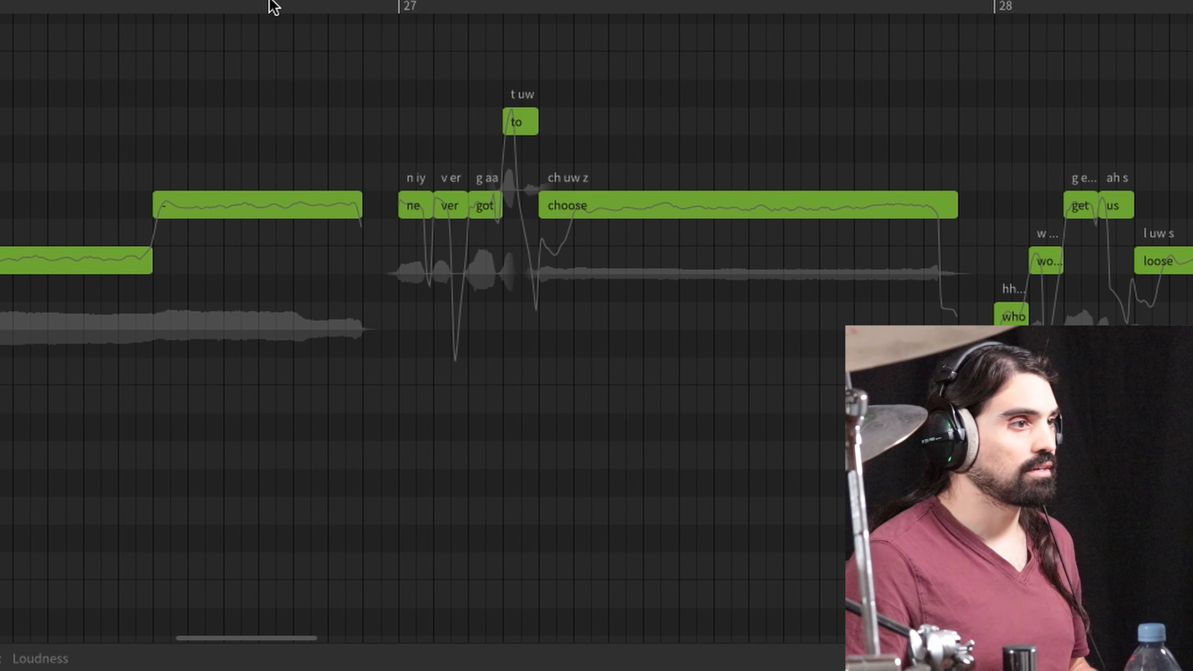
{"action": "left_click", "coordinate": [299, 8]}
{"action": "scroll", "coordinate": [198, 47], "scroll_direction": "left", "scroll_amount": 10}
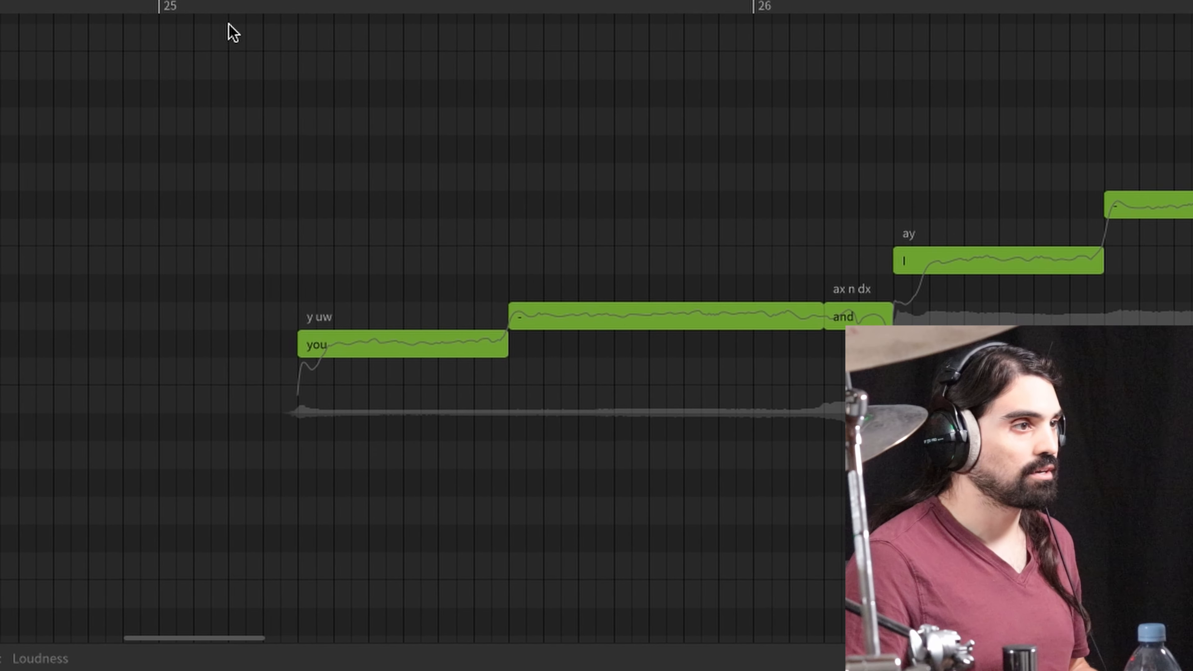
Step: Put the playhead just before the word "you" after bar 25 and examine the notes "you and I" up to bar 27
{"action": "left_click", "coordinate": [263, 8]}
{"action": "scroll", "coordinate": [413, 296], "scroll_direction": "down", "scroll_amount": 2}
{"action": "scroll", "coordinate": [413, 295], "scroll_direction": "up", "scroll_amount": 4}
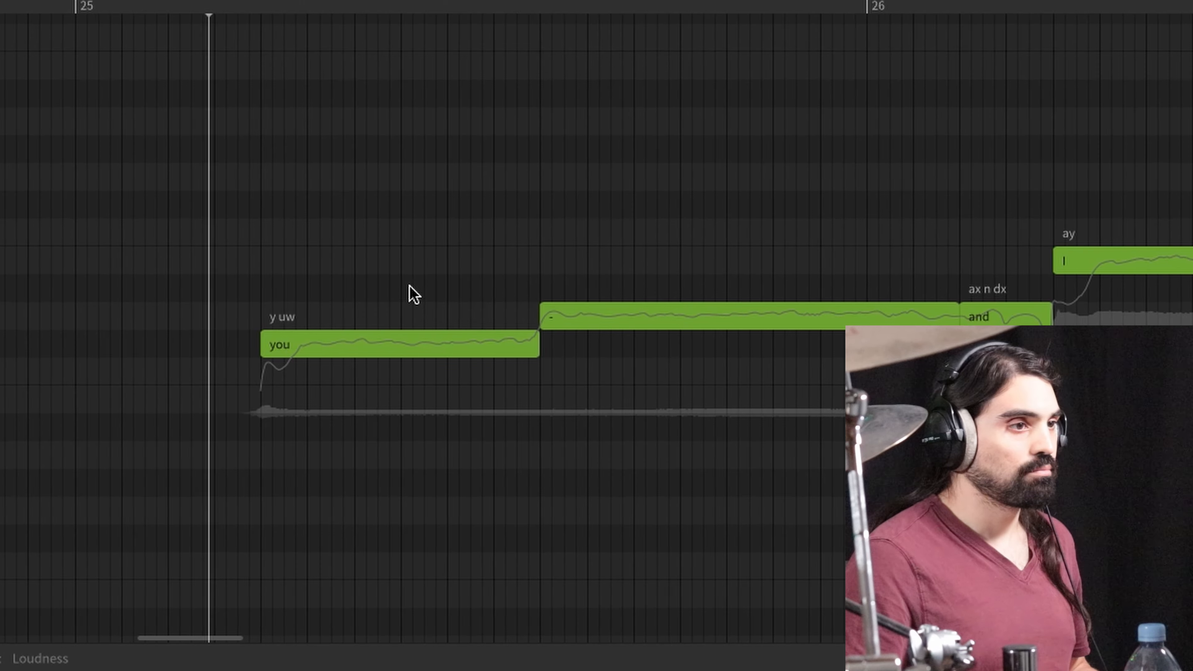
{"action": "scroll", "coordinate": [354, 247], "scroll_direction": "right", "scroll_amount": 10}
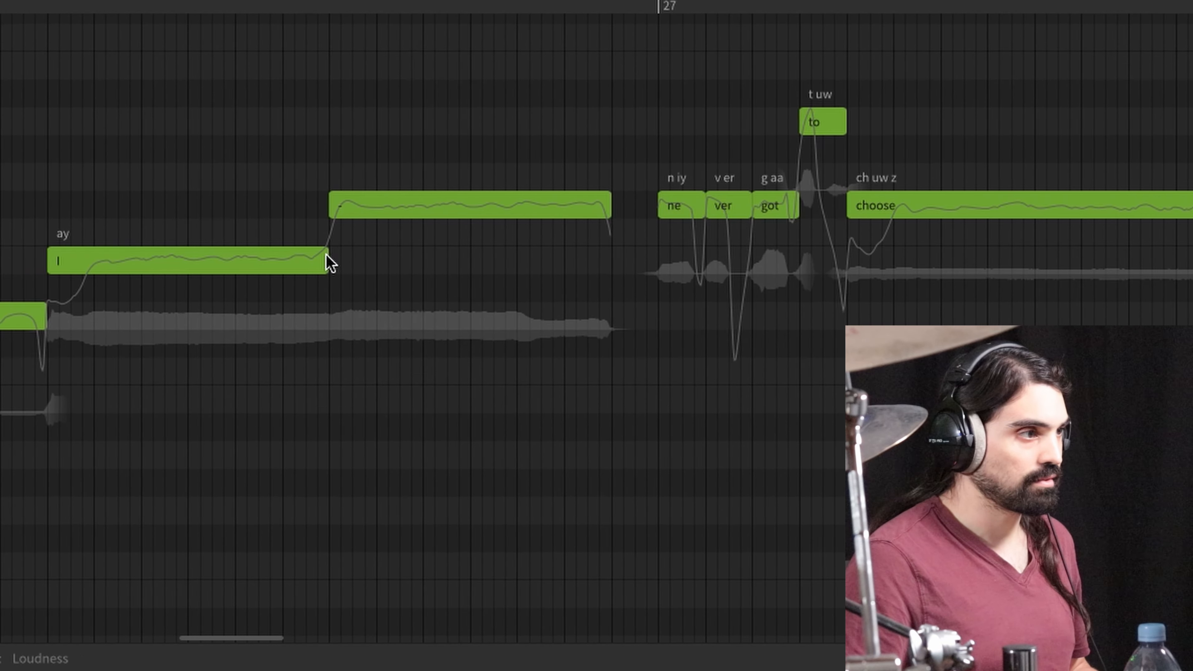
{"action": "scroll", "coordinate": [324, 256], "scroll_direction": "left", "scroll_amount": 6}
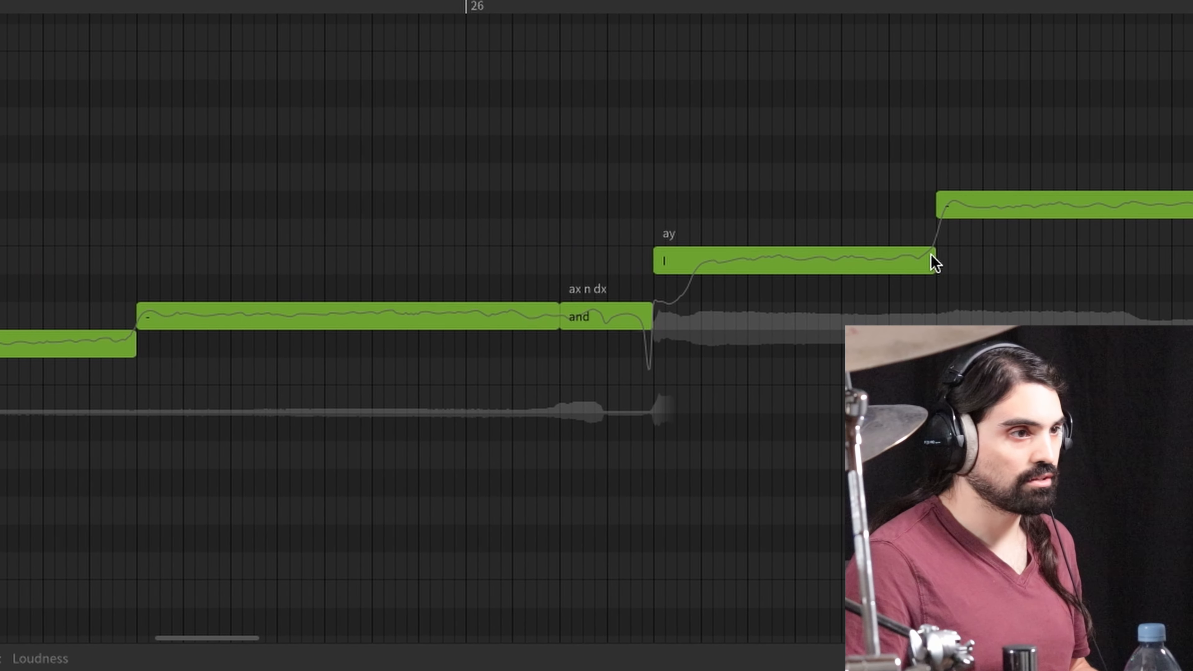
{"action": "scroll", "coordinate": [986, 254], "scroll_direction": "right", "scroll_amount": 2}
{"action": "scroll", "coordinate": [1048, 245], "scroll_direction": "right", "scroll_amount": 7}
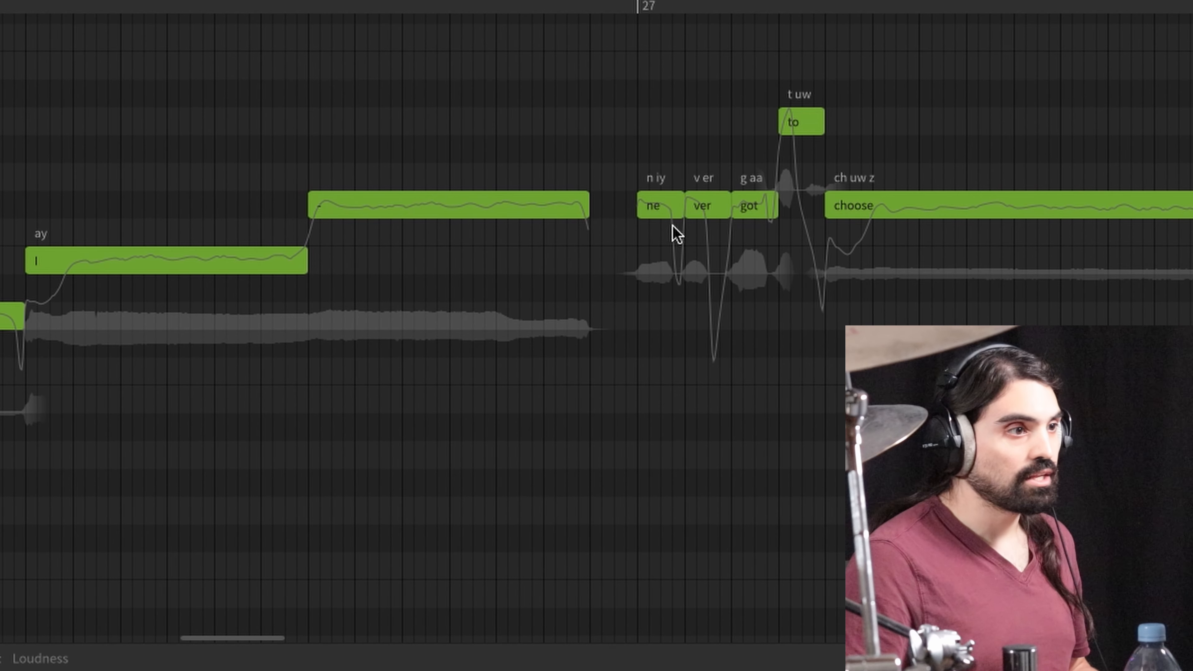
Step: Replace the lyric of the first note at bar 27 with the whole phrase "never got to choose"
{"action": "left_click", "coordinate": [664, 214]}
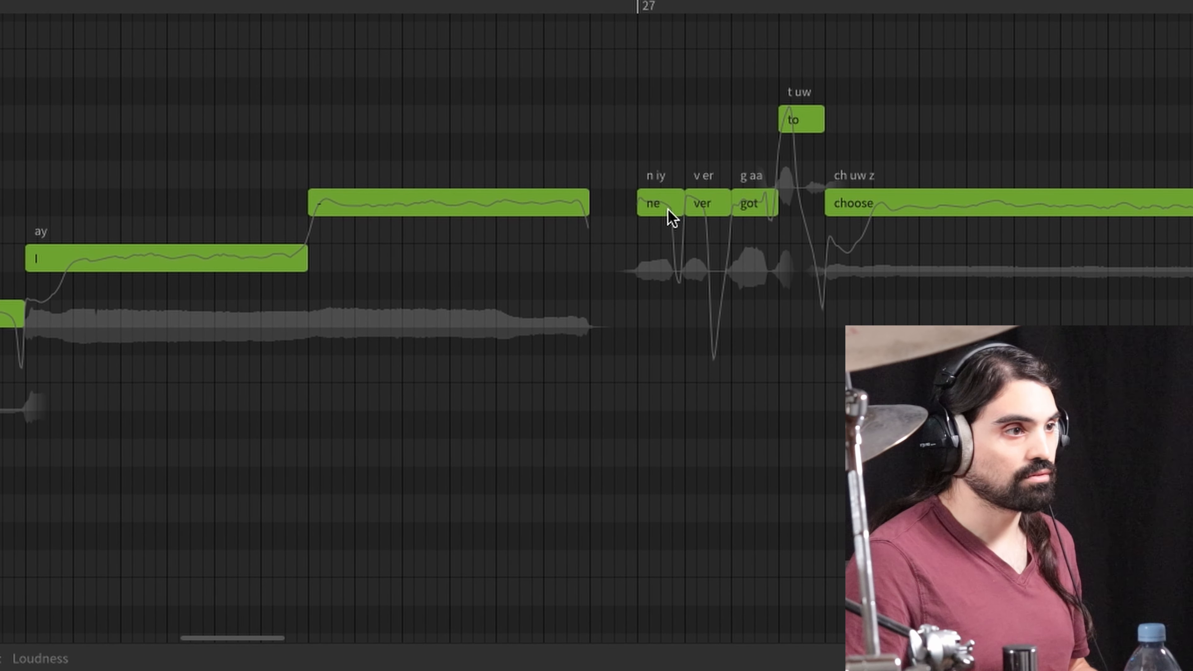
{"action": "scroll", "coordinate": [723, 304], "scroll_direction": "up", "scroll_amount": 4}
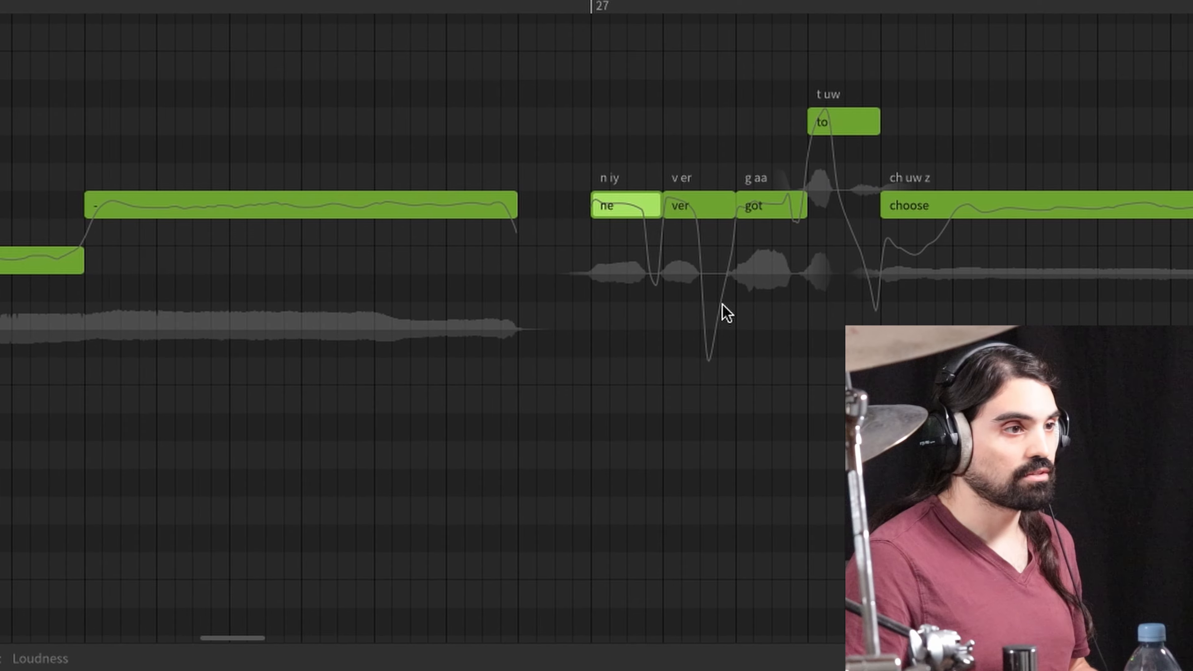
{"action": "scroll", "coordinate": [722, 305], "scroll_direction": "right", "scroll_amount": 6}
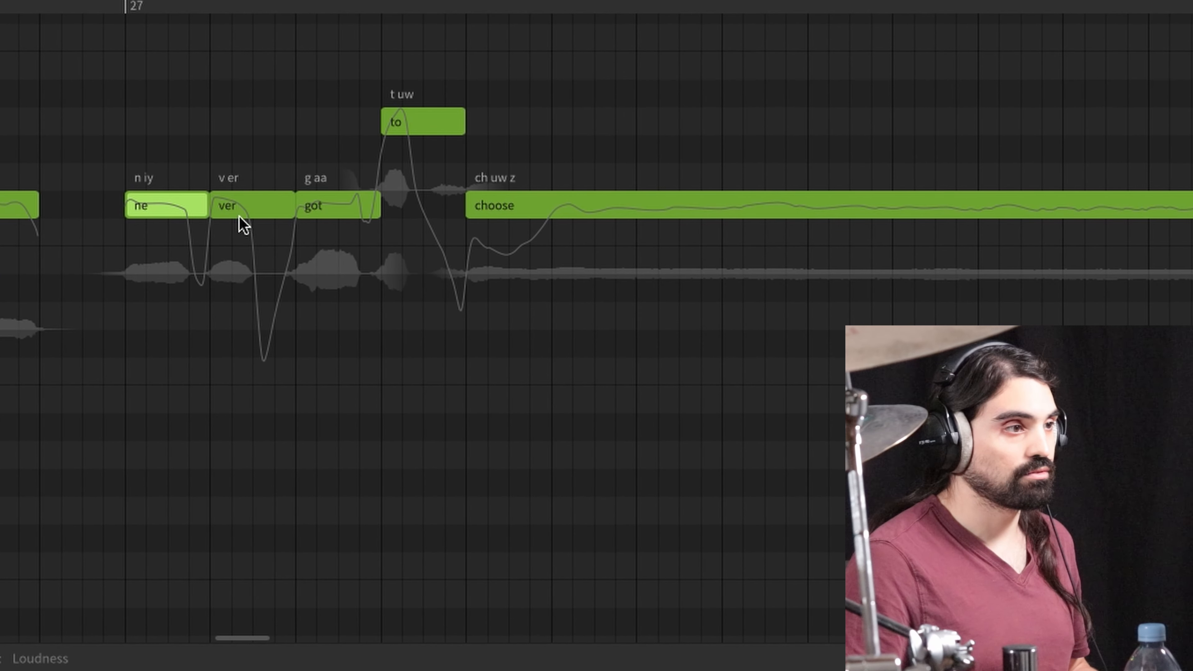
{"action": "left_click", "coordinate": [256, 266]}
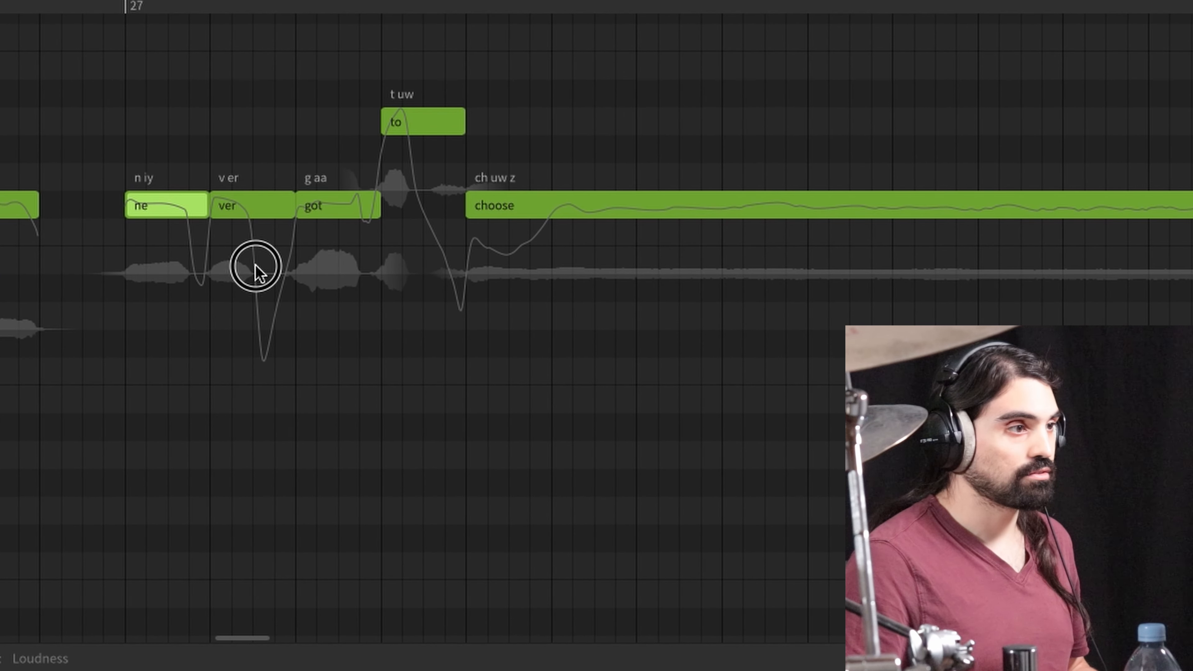
{"action": "double_click", "coordinate": [173, 221]}
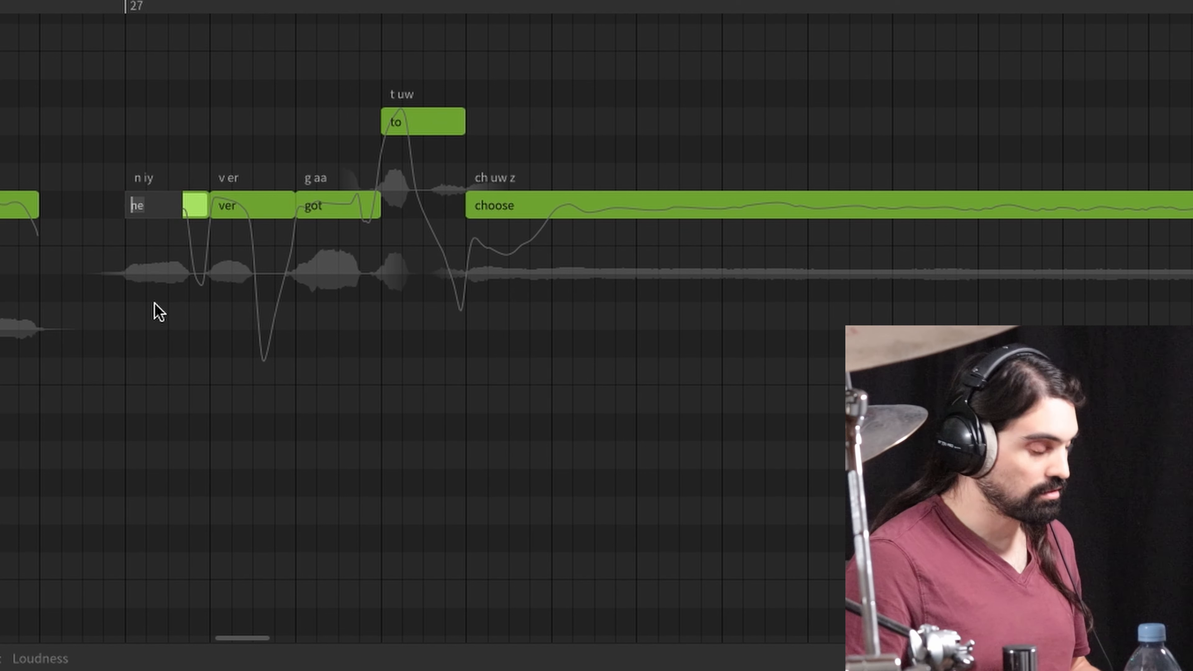
{"action": "type", "text": "ne"}
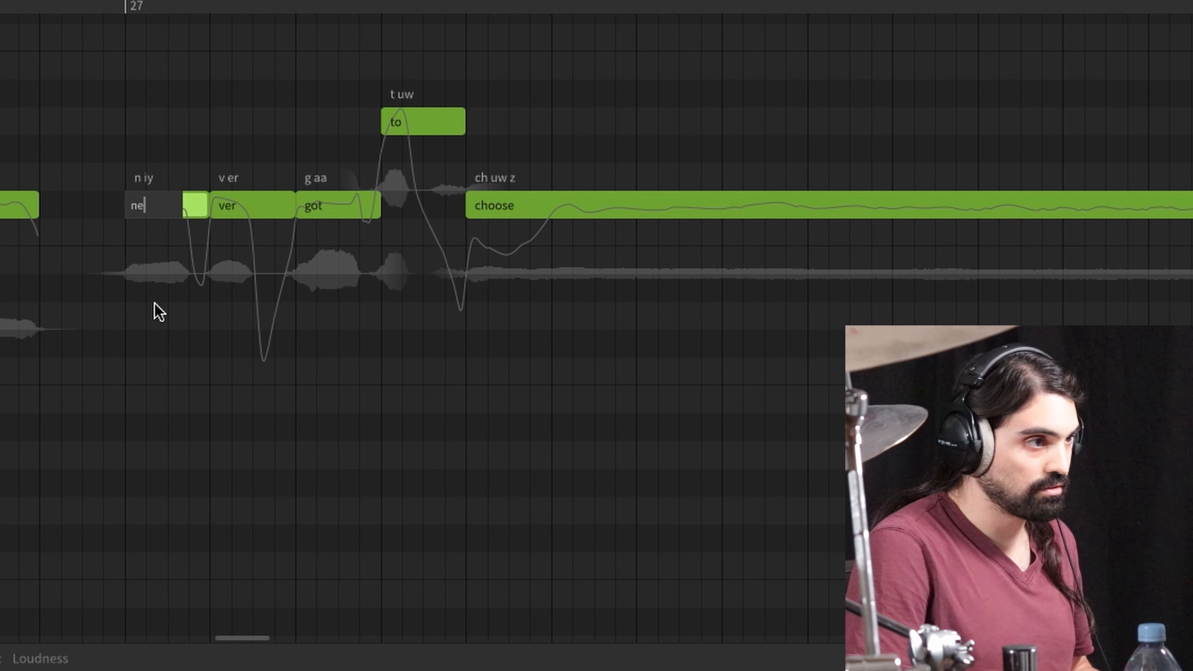
{"action": "type", "text": "ver g"}
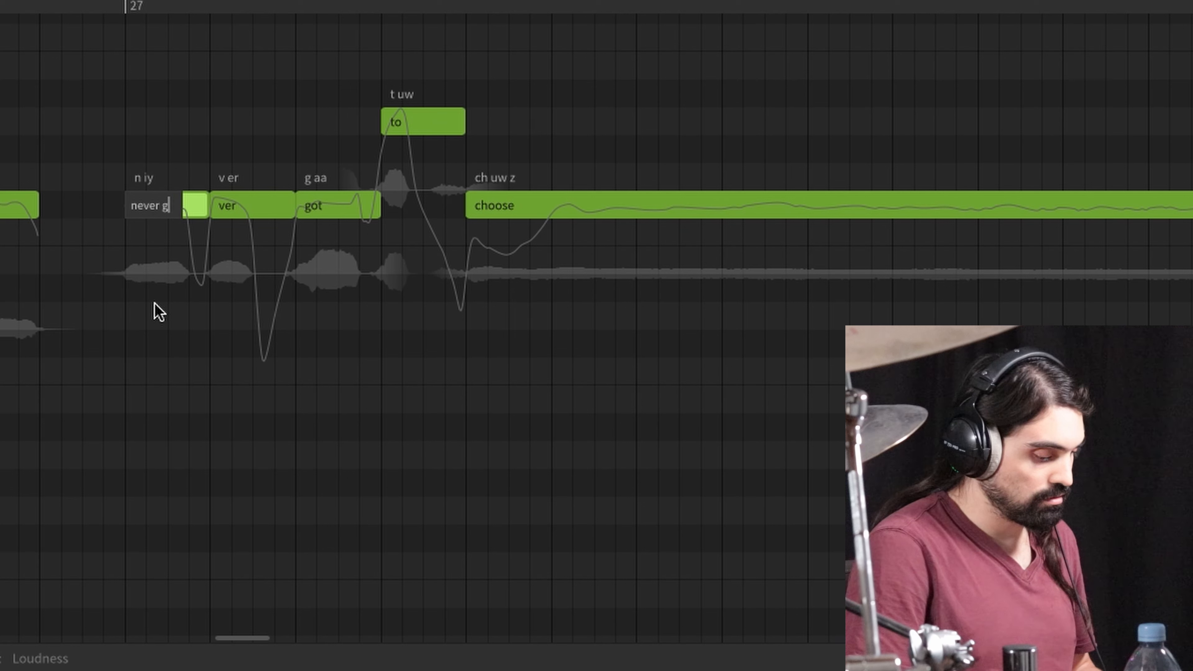
{"action": "type", "text": "ot to choose"}
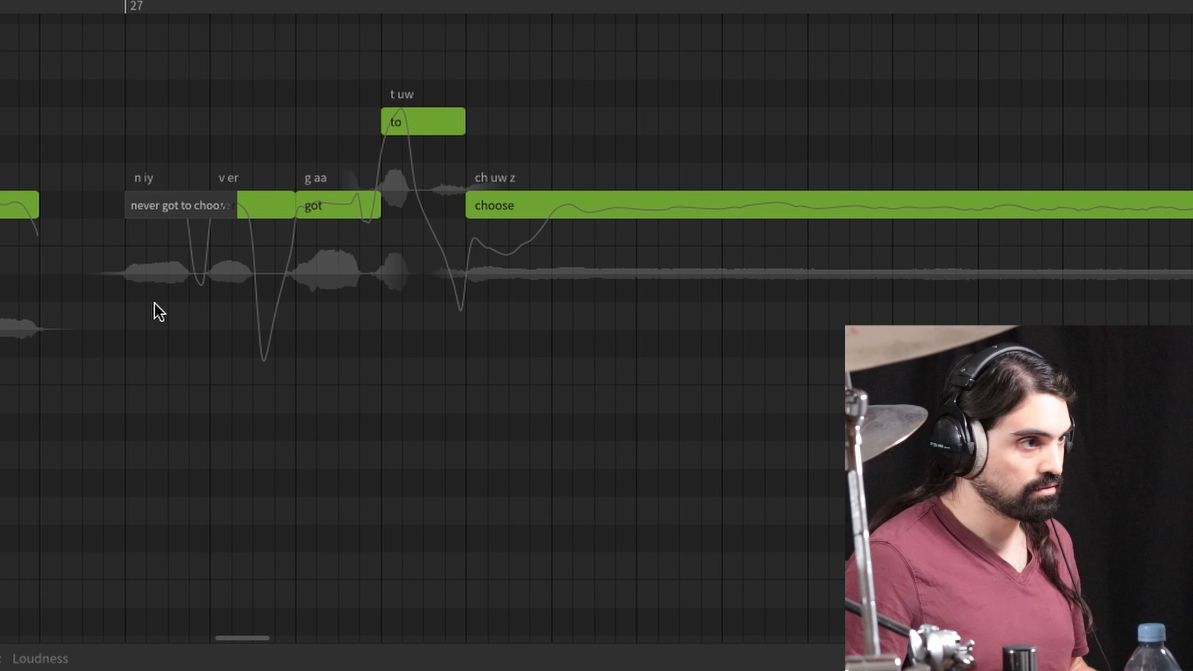
Step: Set the lyrics of the four notes following "never got to choose" to "+" so they continue its syllables
{"action": "key", "text": "Tab"}
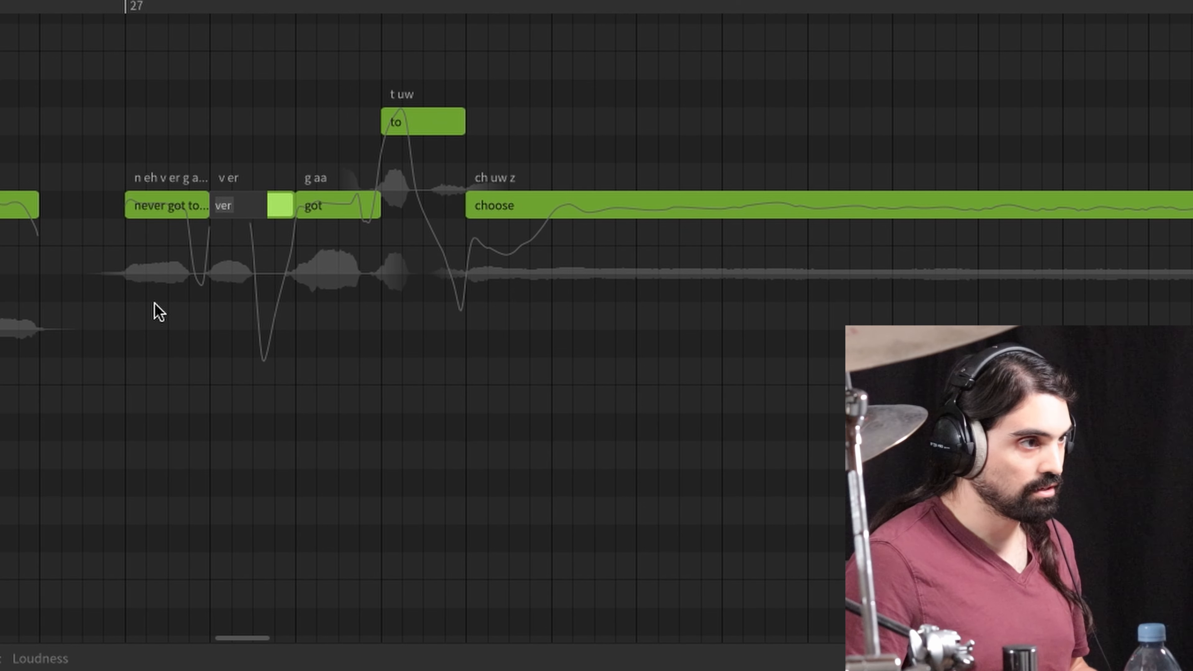
{"action": "key", "text": "Tab"}
{"action": "key", "text": "Tab"}
{"action": "key", "text": "Tab"}
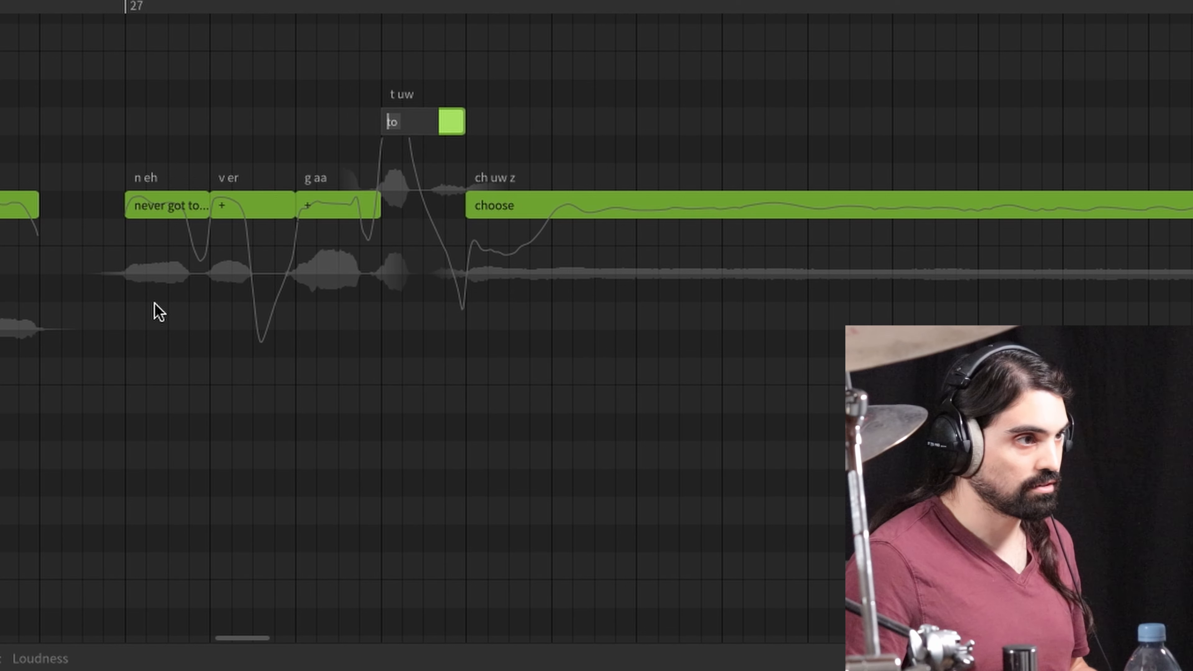
{"action": "type", "text": "+"}
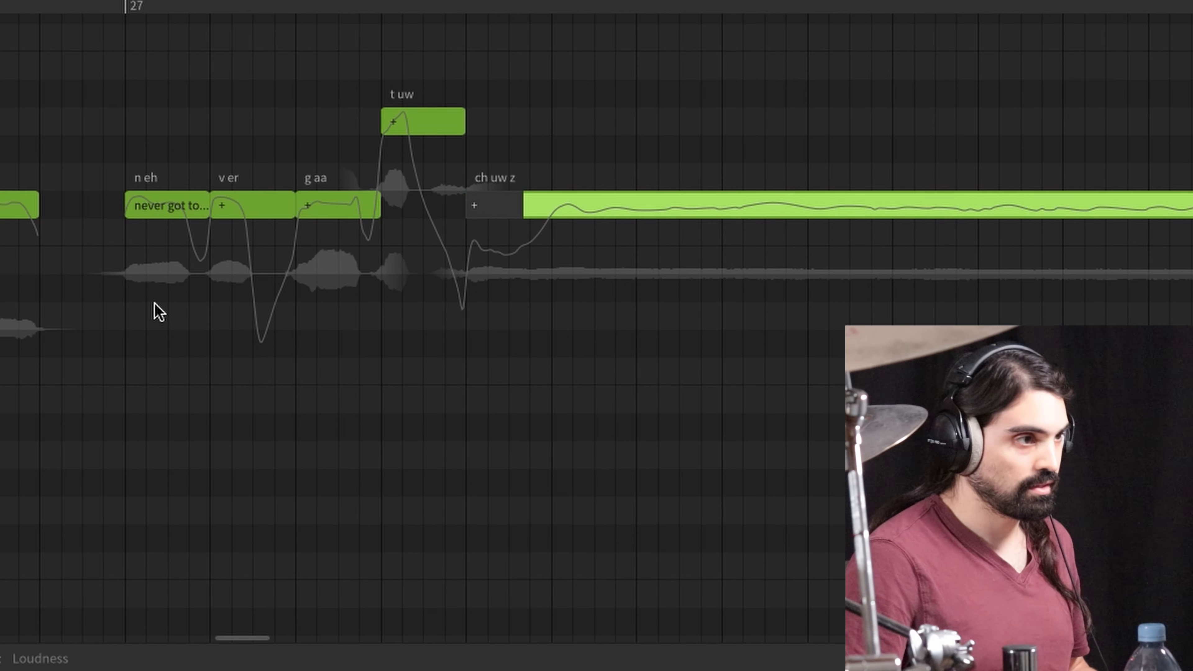
{"action": "key", "text": "Return"}
{"action": "left_click", "coordinate": [184, 303]}
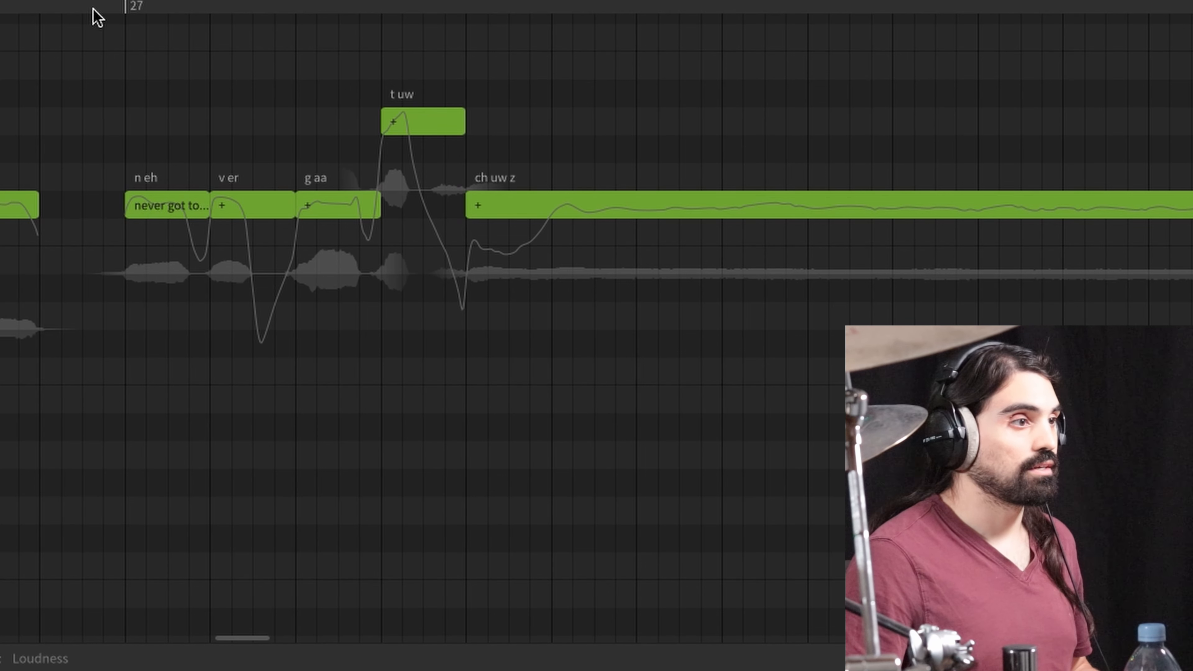
Step: Play the vocal from just before bar 27 to check the rewritten phrase "never got to choose"
{"action": "left_click", "coordinate": [107, 7]}
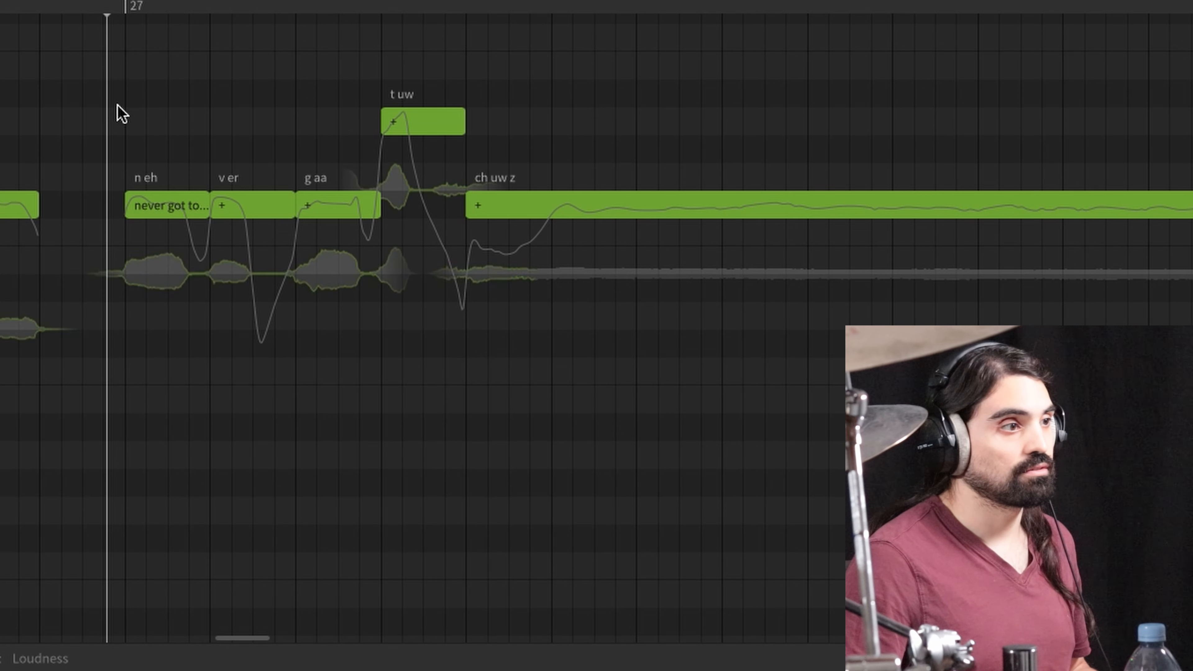
{"action": "key", "text": "space"}
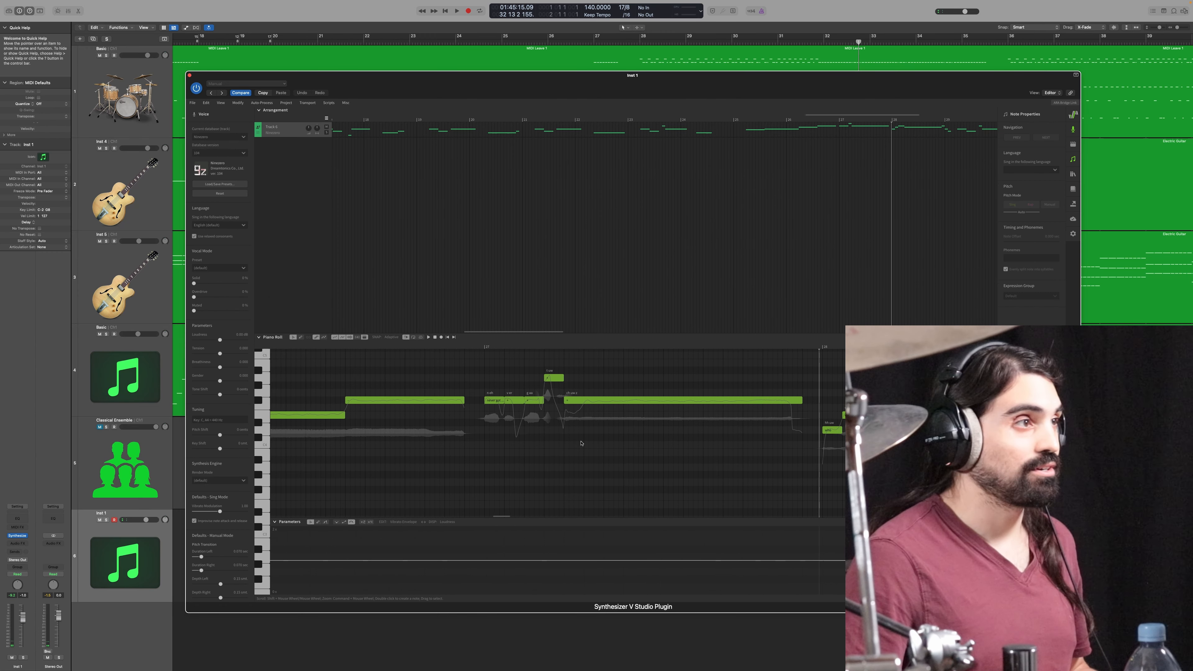
{"action": "scroll", "coordinate": [581, 443], "scroll_direction": "down", "scroll_amount": 5}
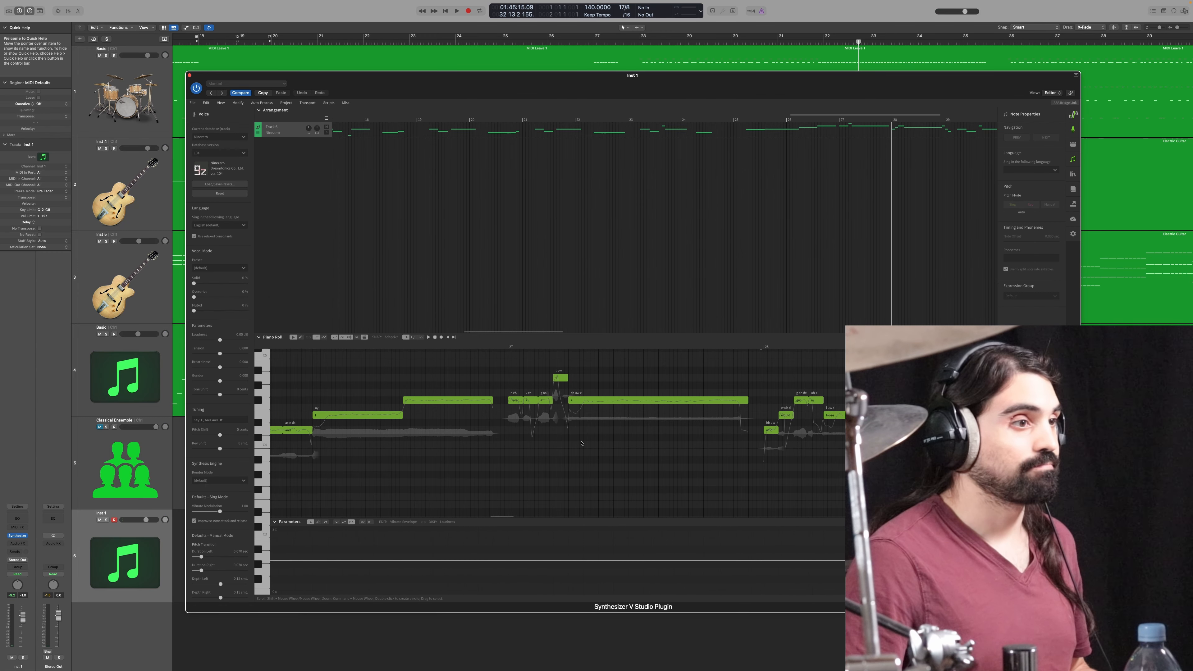
{"action": "scroll", "coordinate": [581, 443], "scroll_direction": "down", "scroll_amount": 3}
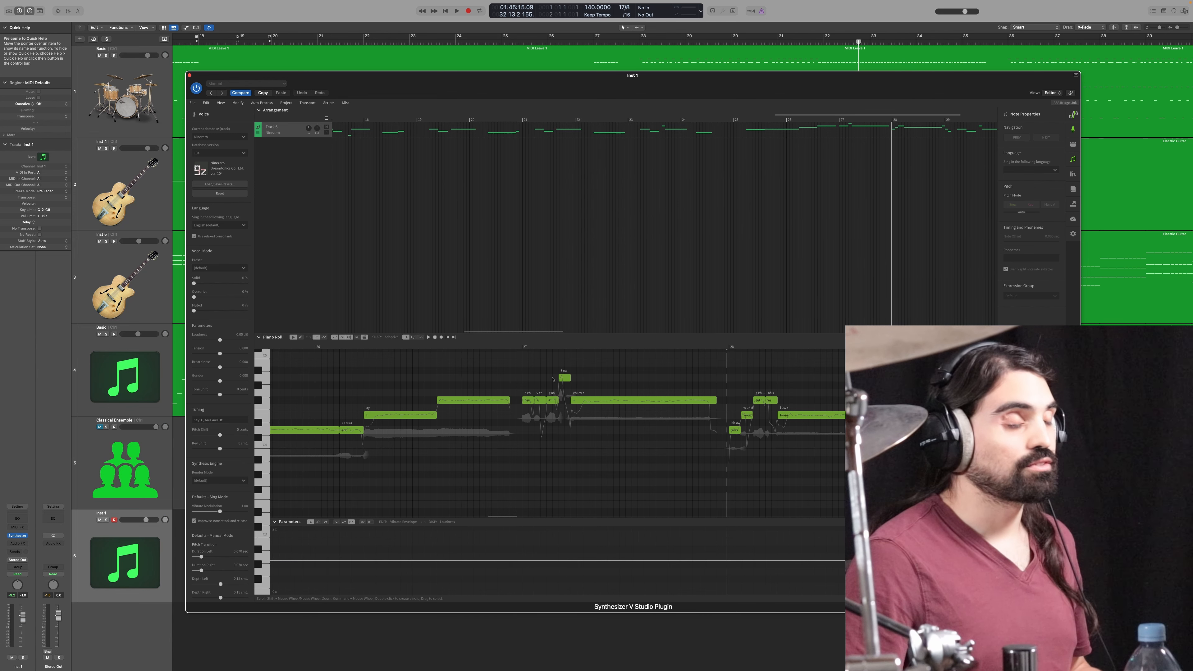
{"action": "scroll", "coordinate": [557, 377], "scroll_direction": "left", "scroll_amount": 1}
{"action": "scroll", "coordinate": [516, 211], "scroll_direction": "left", "scroll_amount": 10}
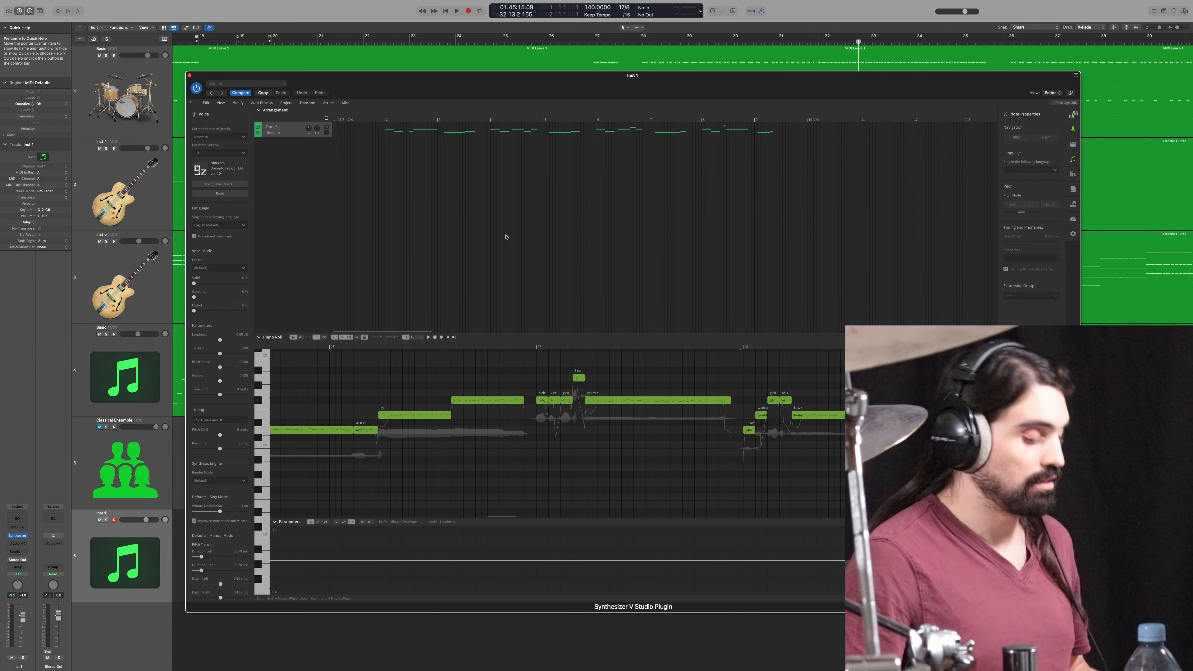
Step: Close the Synthesizer V Studio window and locate the meter changes at bars 10 and 18 in the Logic Pro arrangement
{"action": "key", "text": "super+w"}
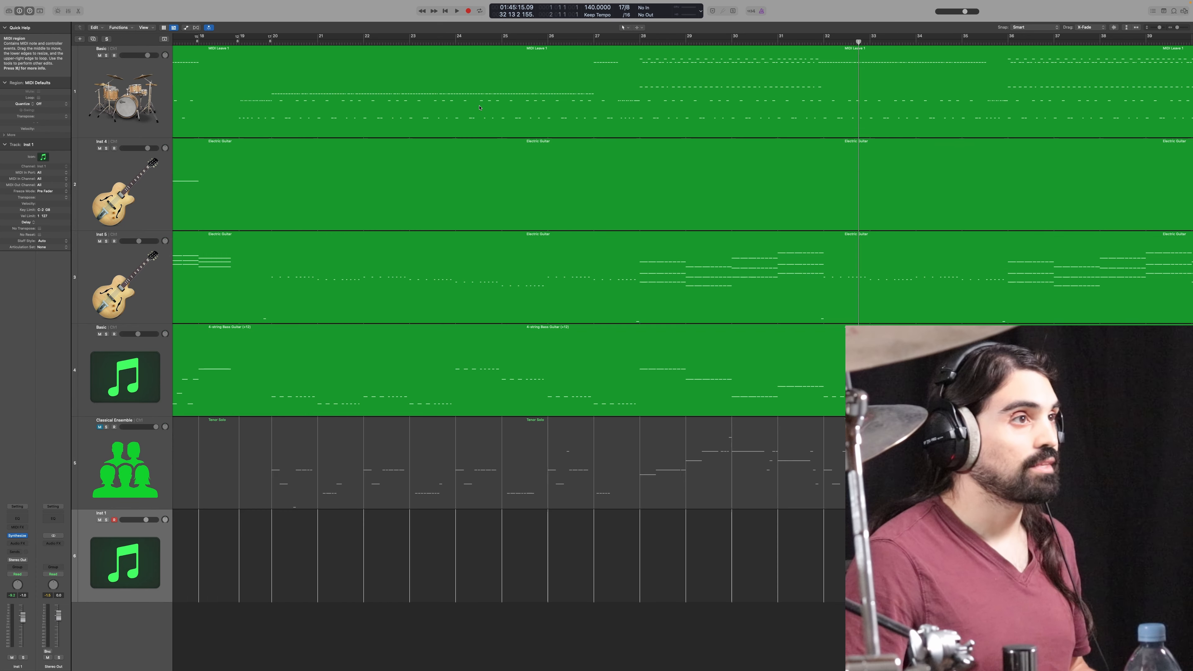
{"action": "scroll", "coordinate": [583, 52], "scroll_direction": "left", "scroll_amount": 15}
{"action": "left_click", "coordinate": [588, 42]}
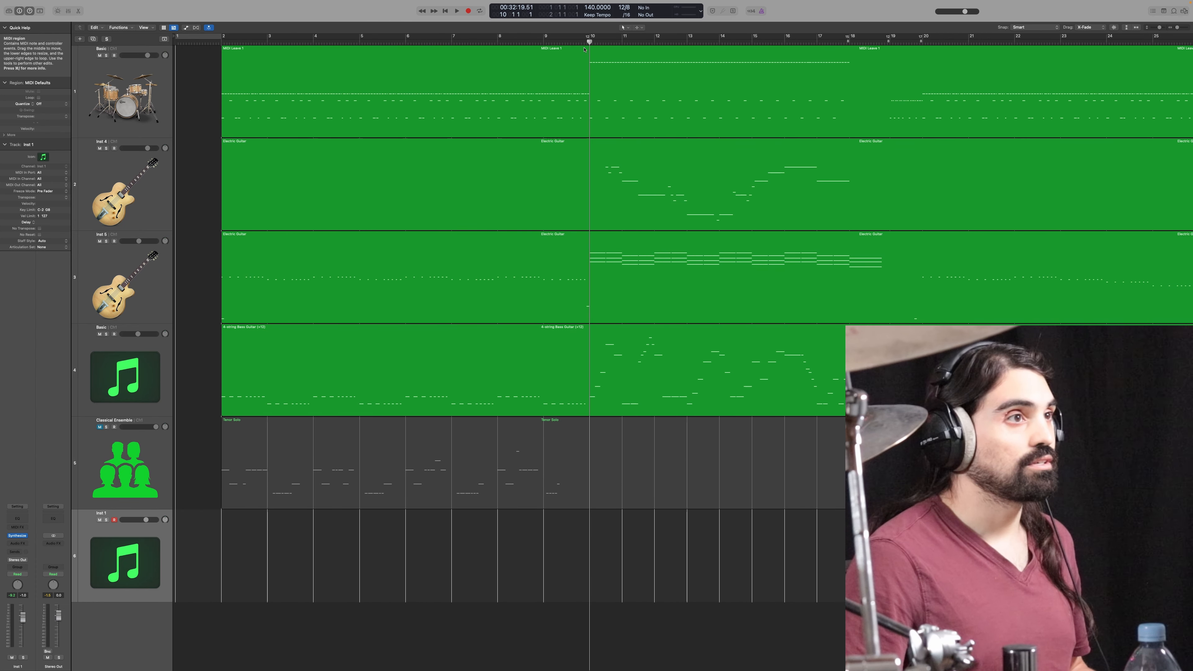
{"action": "left_click", "coordinate": [849, 42]}
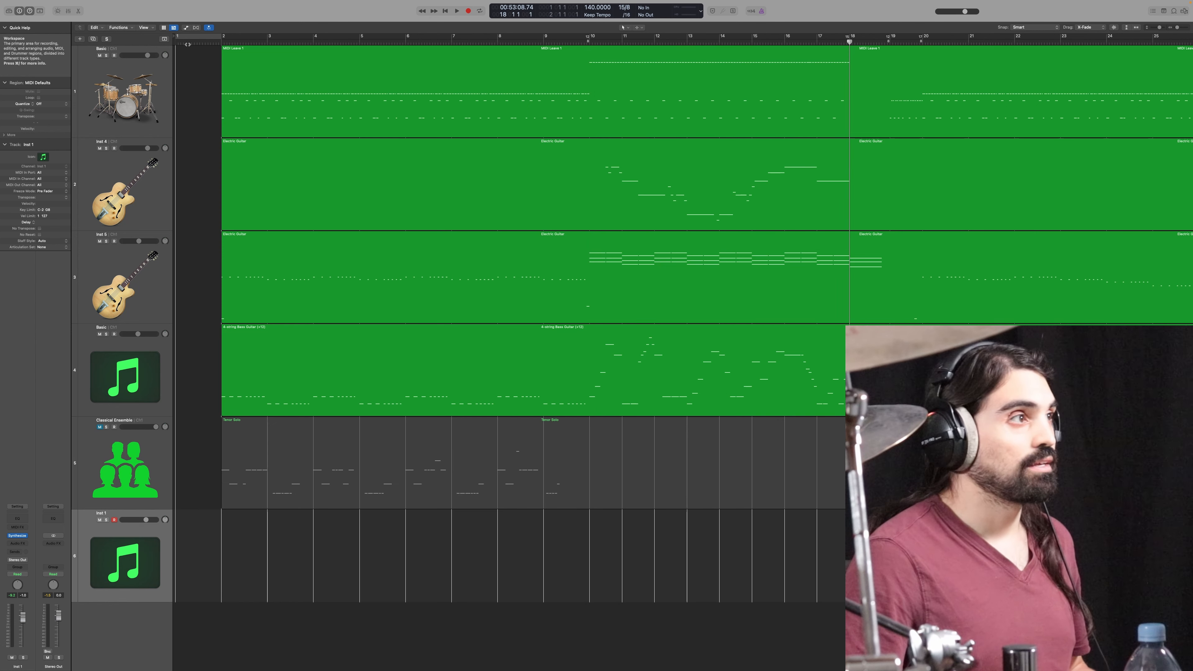
Step: Reopen the Synthesizer V Studio window and play the song from just before bar 10, stopping right after the meter change
{"action": "key", "text": "v"}
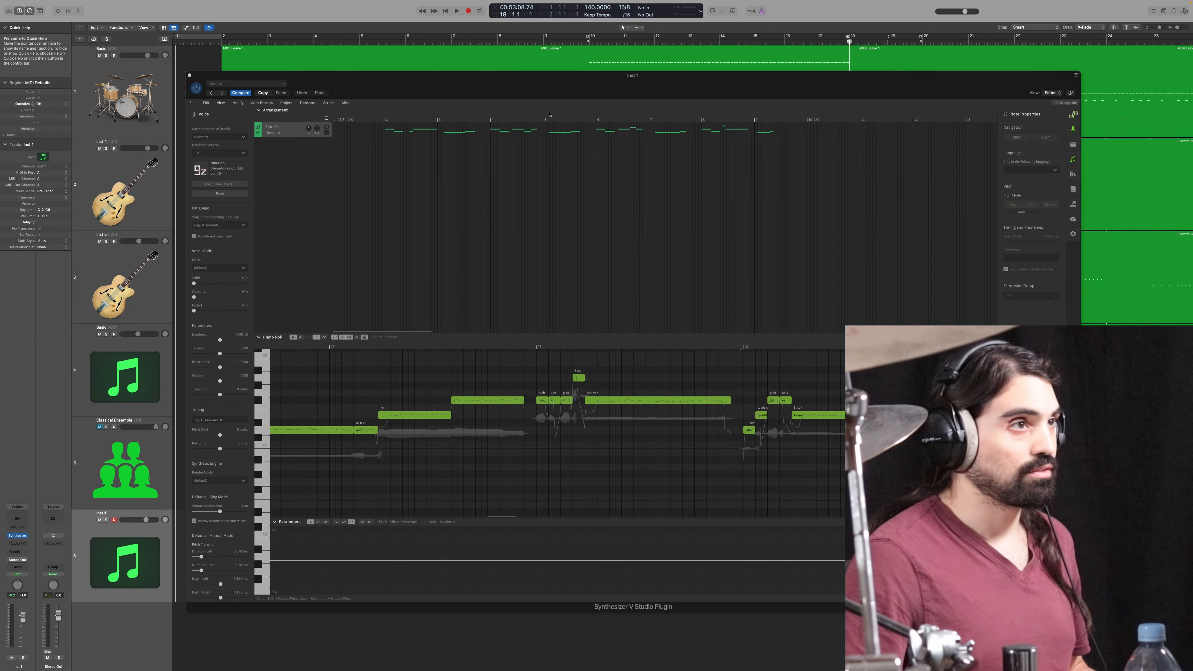
{"action": "left_click", "coordinate": [581, 42]}
{"action": "key", "text": "space"}
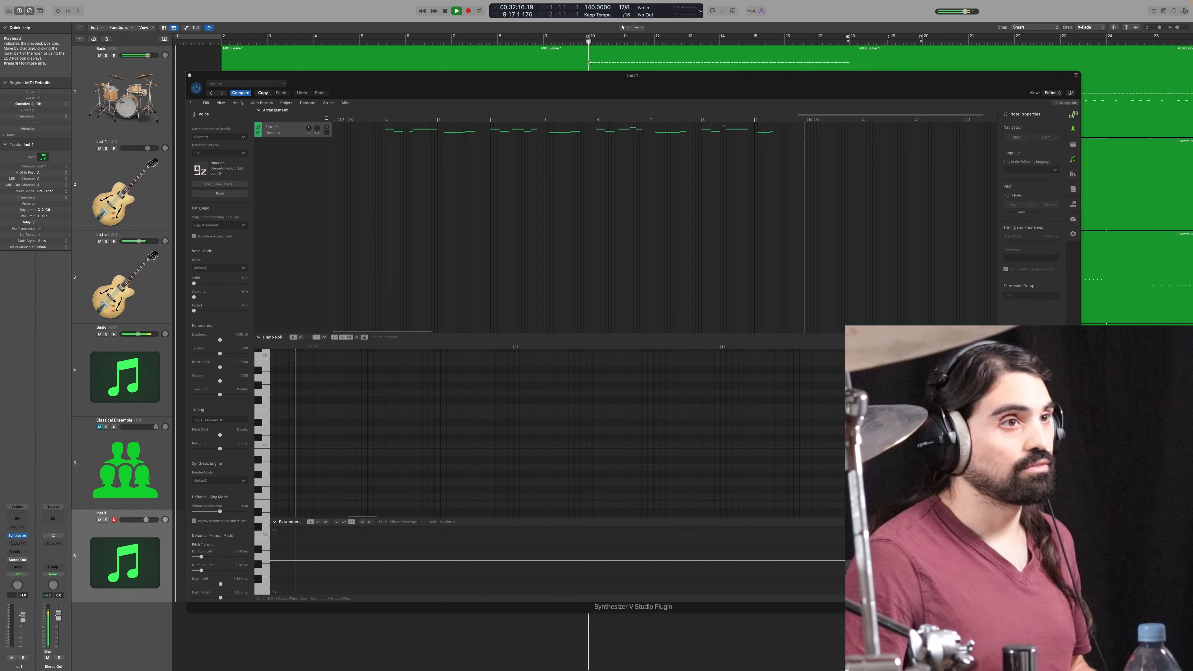
{"action": "key", "text": "space"}
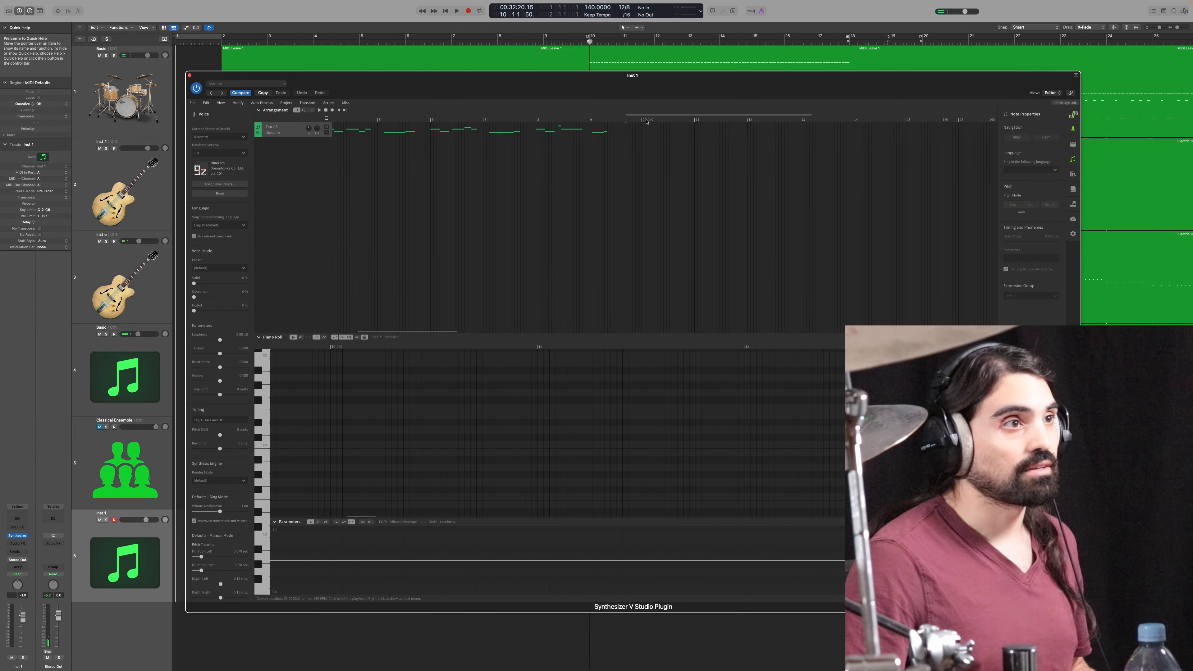
Step: Put the Synthesizer V playhead at the start of bar 10 in its arrangement to compare it with Logic Pro's position
{"action": "left_click", "coordinate": [642, 120]}
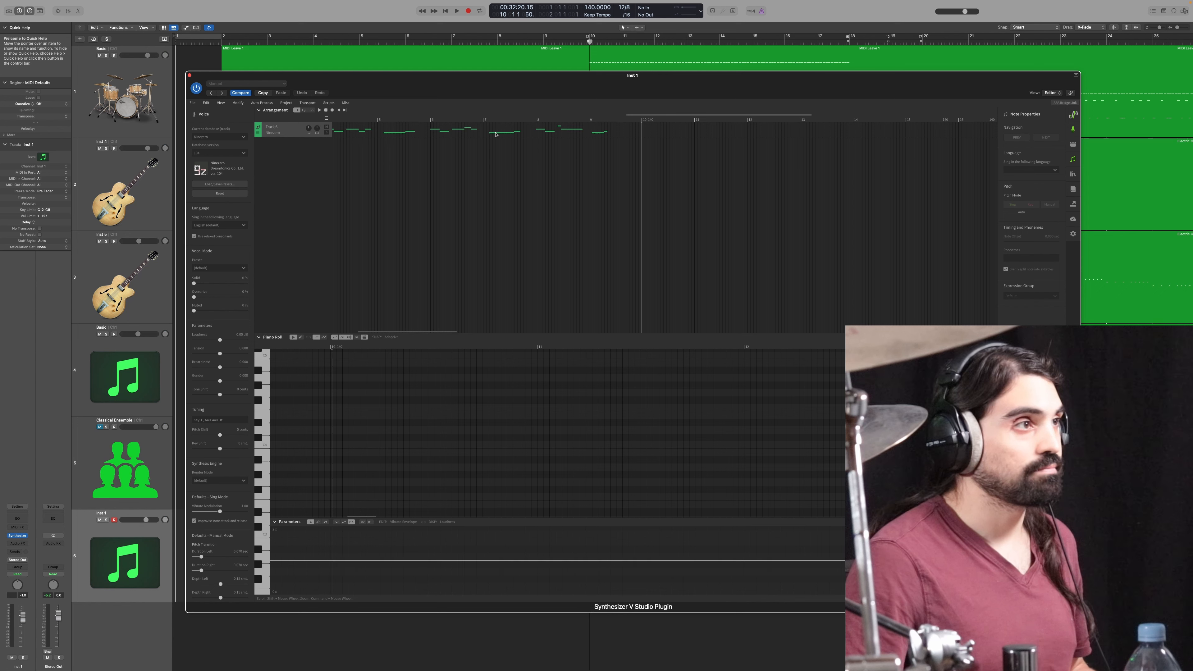
{"action": "left_click", "coordinate": [636, 121]}
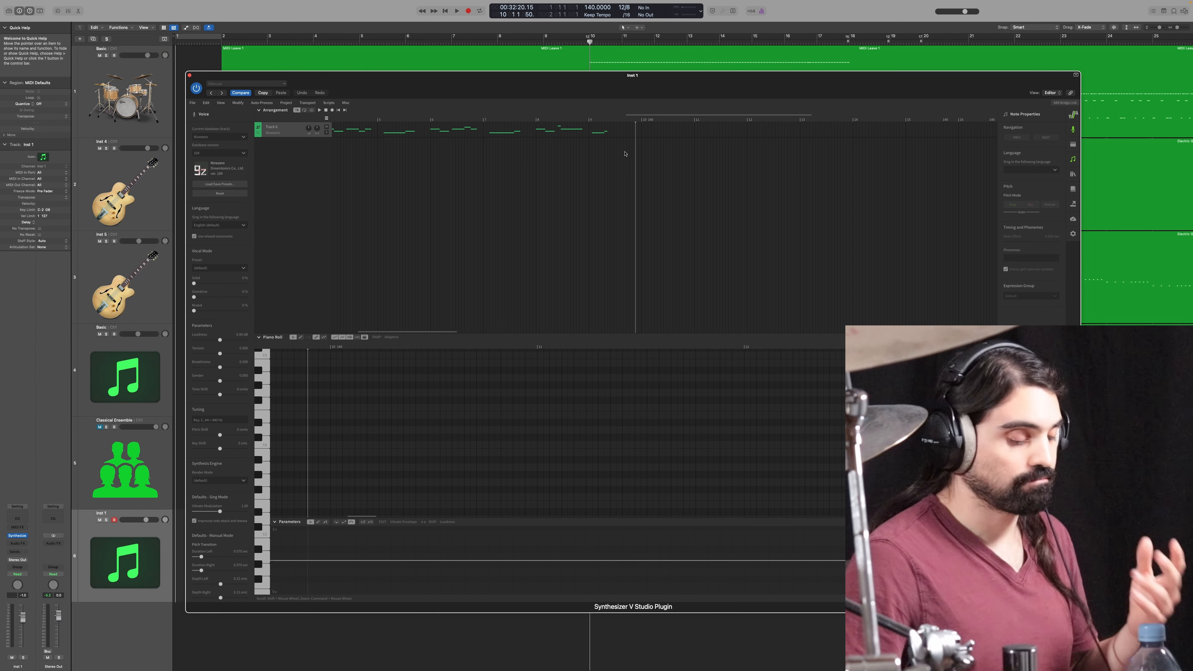
{"action": "left_click", "coordinate": [643, 121]}
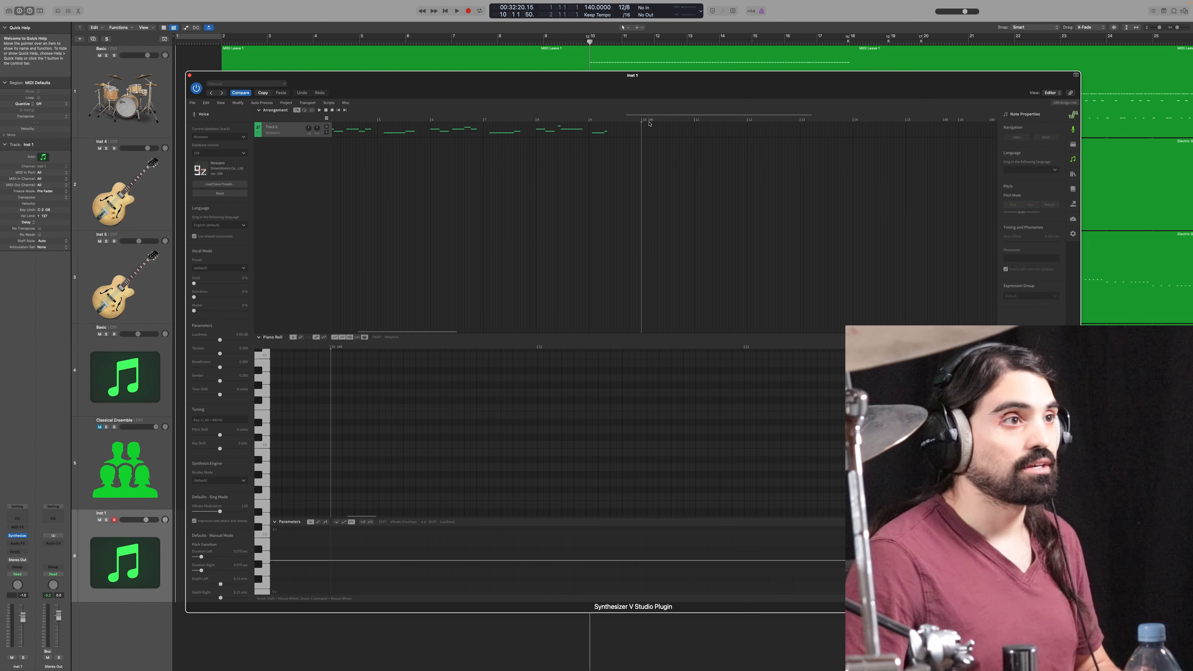
Step: Play the song briefly from bar 18 and compare Logic Pro's position with the playhead in the Synthesizer V arrangement
{"action": "scroll", "coordinate": [650, 122], "scroll_direction": "right", "scroll_amount": 5}
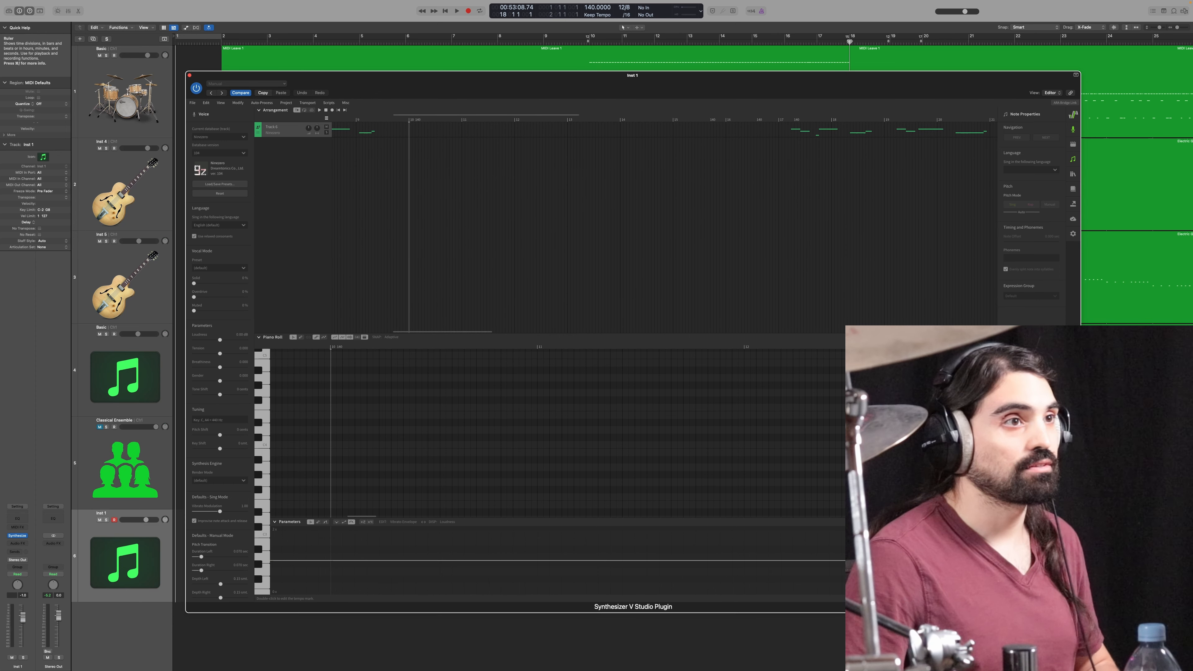
{"action": "key", "text": "space"}
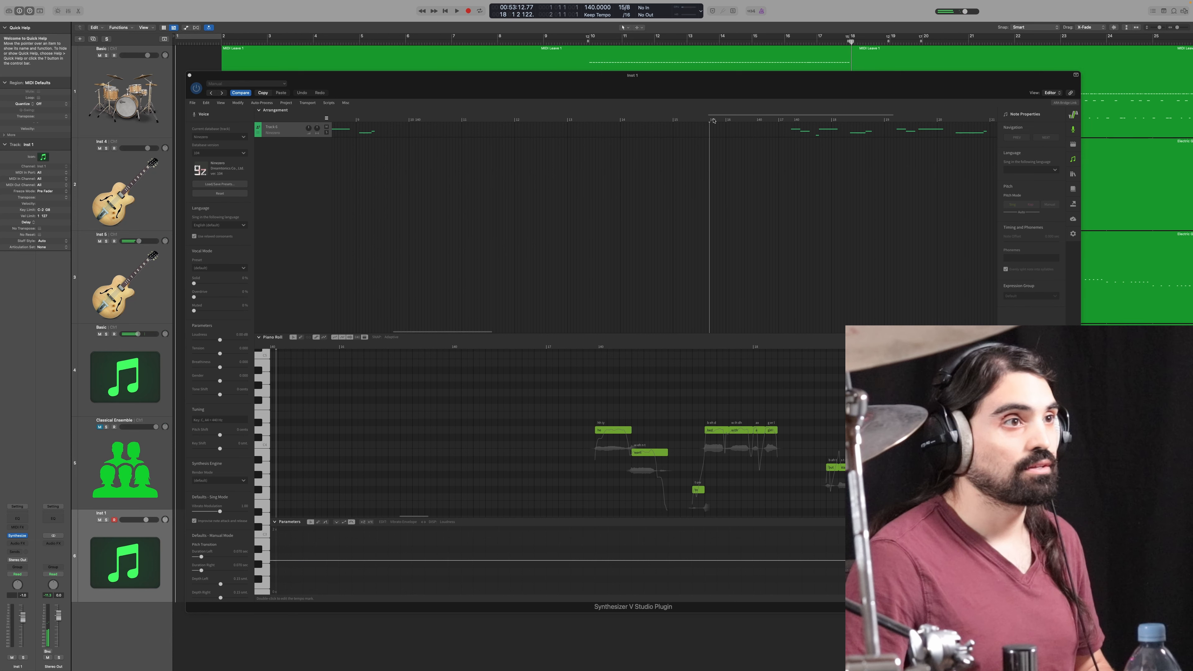
{"action": "left_click", "coordinate": [713, 121]}
{"action": "scroll", "coordinate": [704, 125], "scroll_direction": "left", "scroll_amount": 5}
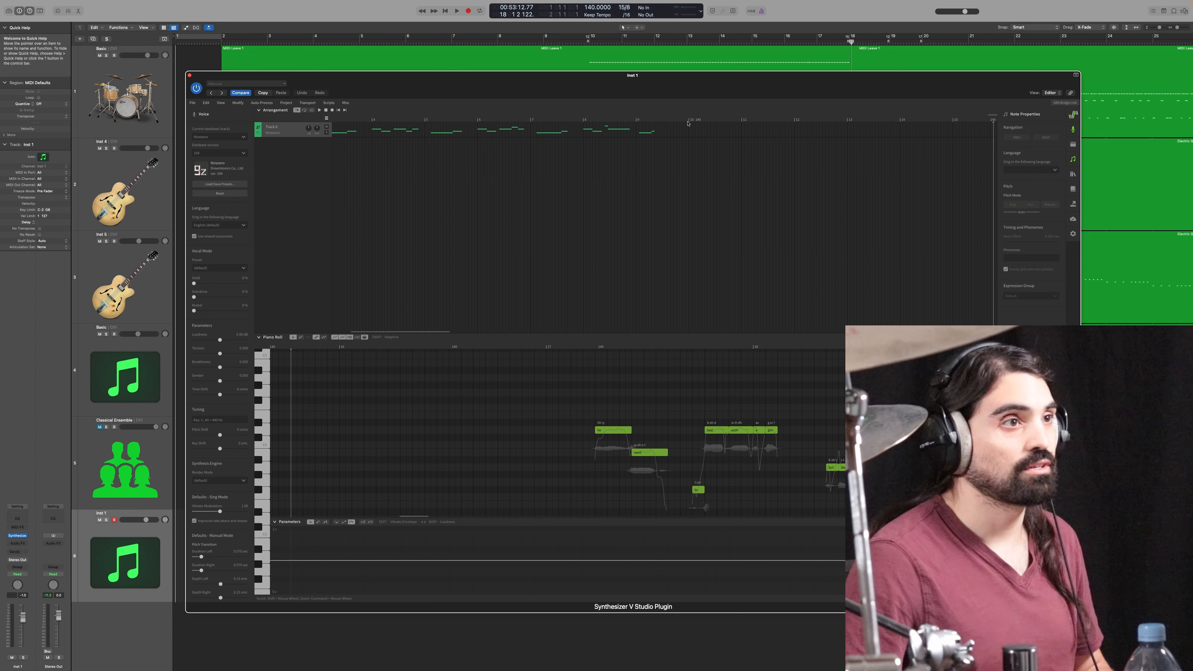
Step: Set a 12/8 time signature at bar 10 of the Synthesizer V arrangement, matching Logic Pro's meter change there
{"action": "left_click", "coordinate": [688, 123]}
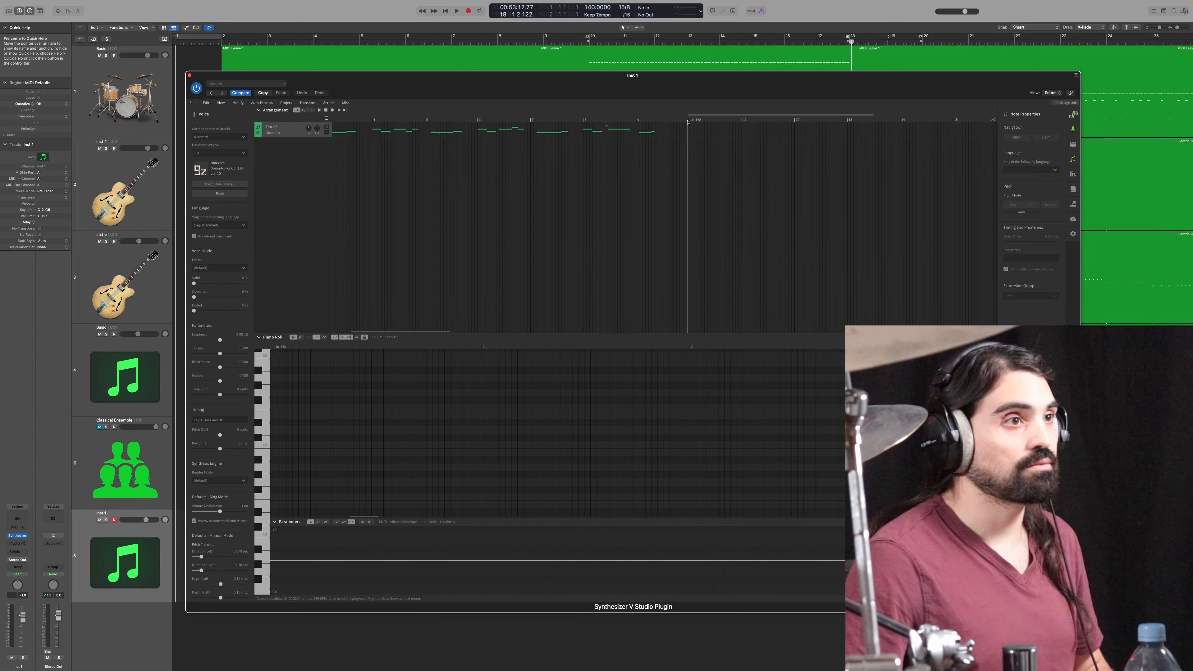
{"action": "left_click", "coordinate": [690, 121]}
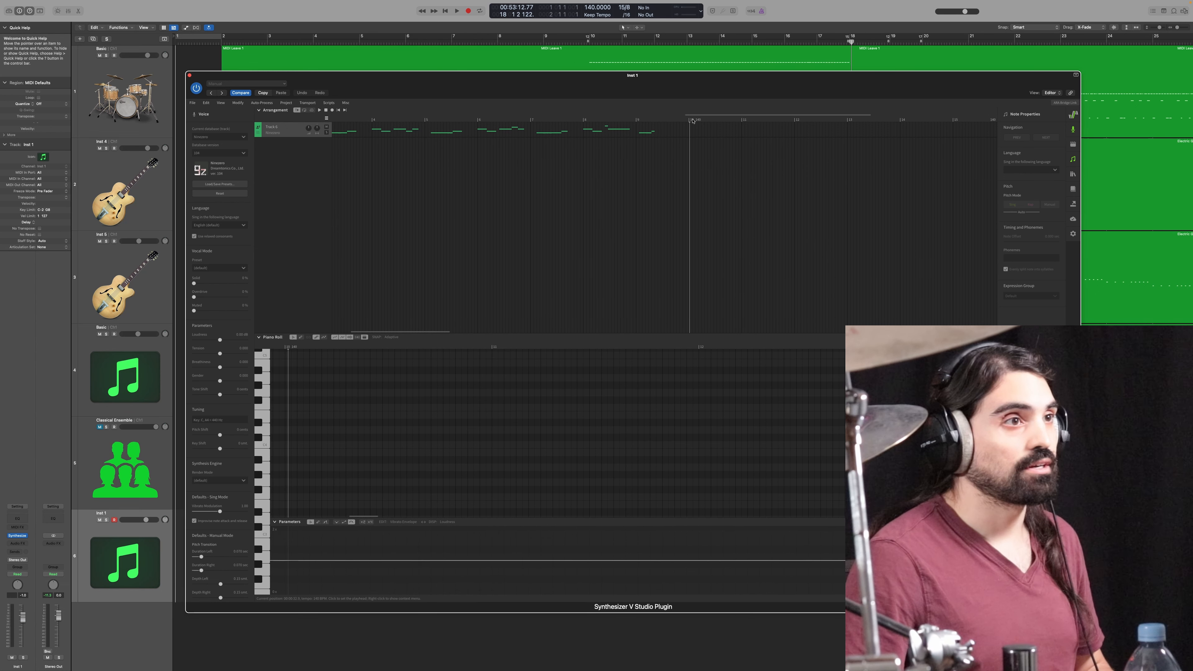
{"action": "left_click", "coordinate": [588, 40]}
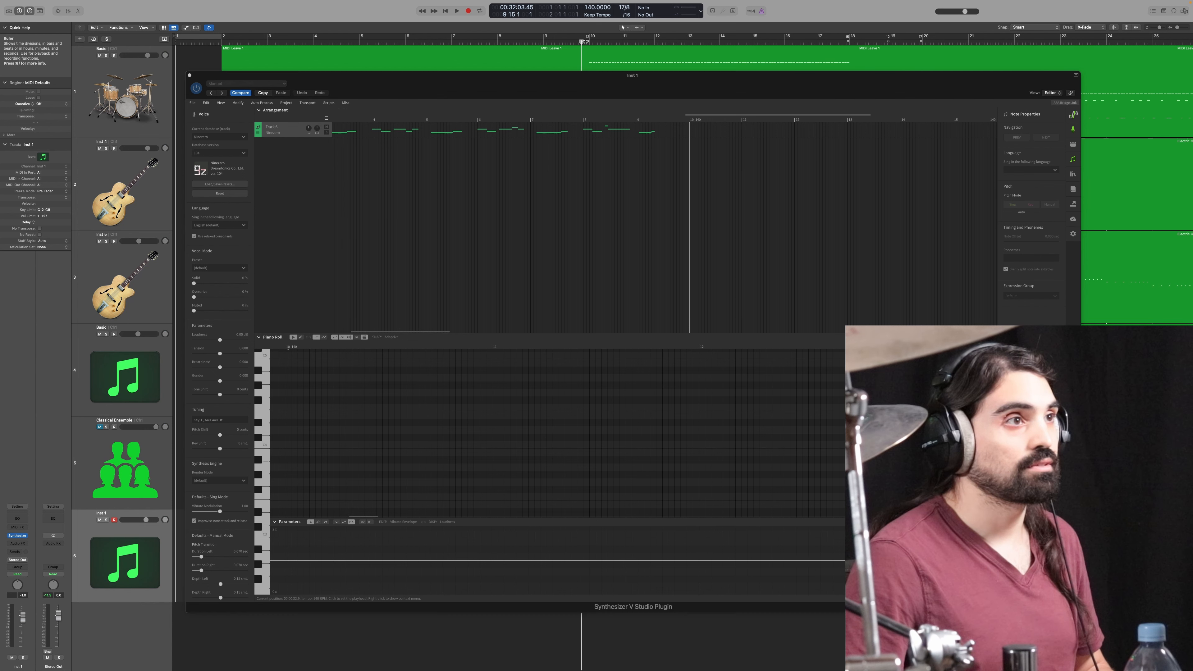
{"action": "left_click", "coordinate": [690, 123]}
{"action": "right_click", "coordinate": [690, 122]}
{"action": "left_click", "coordinate": [694, 133]}
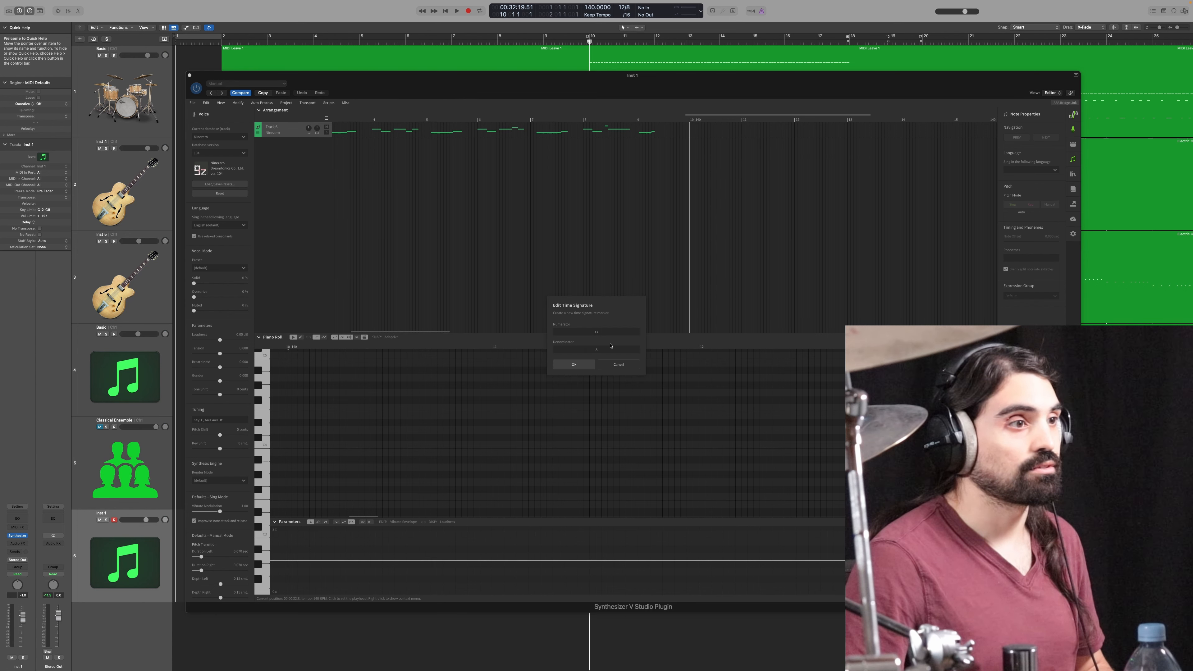
{"action": "type", "text": "12"}
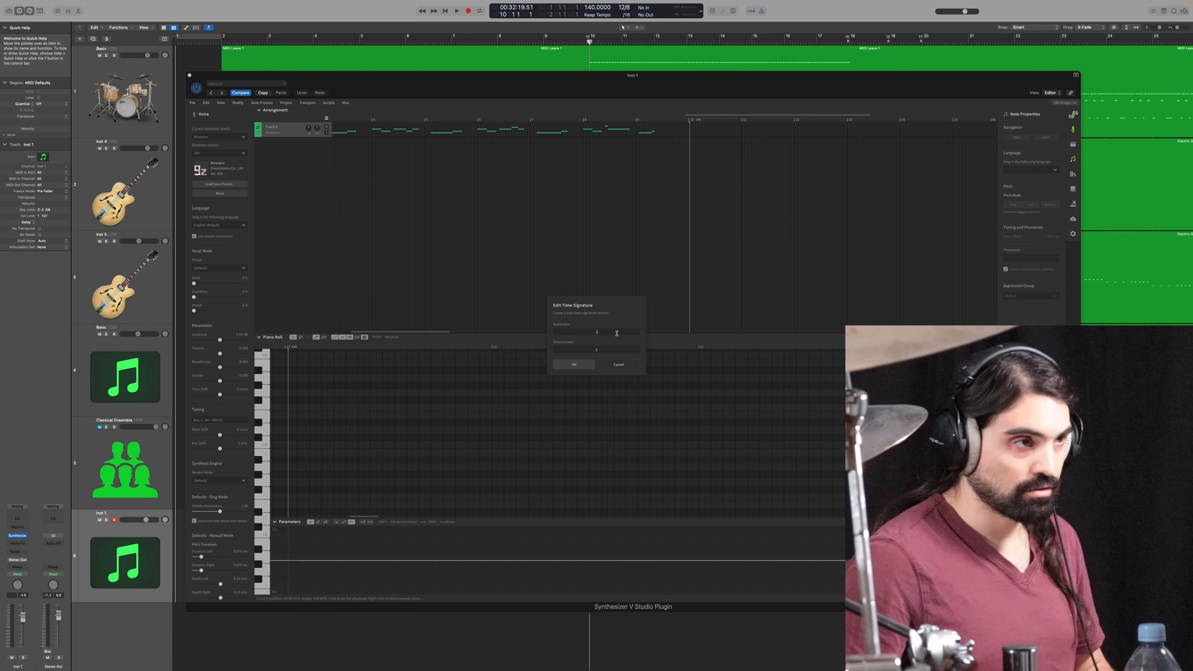
{"action": "left_click", "coordinate": [574, 364]}
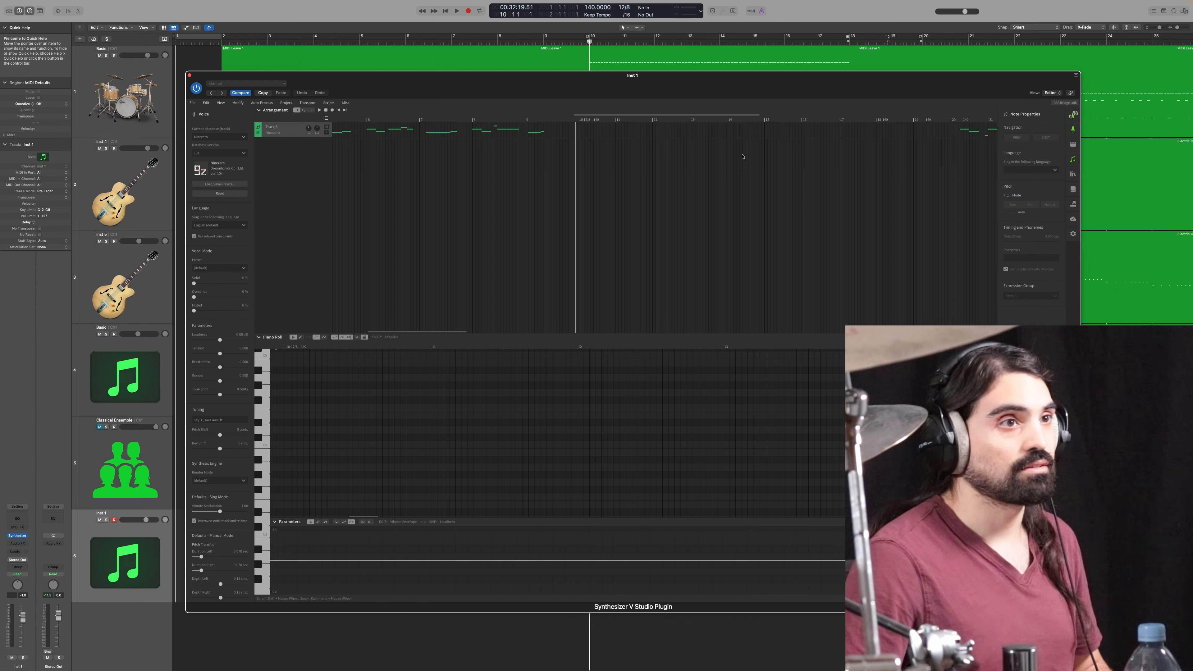
Step: Set a 15/8 time signature at bar 18 of the Synthesizer V arrangement
{"action": "left_click", "coordinate": [785, 122]}
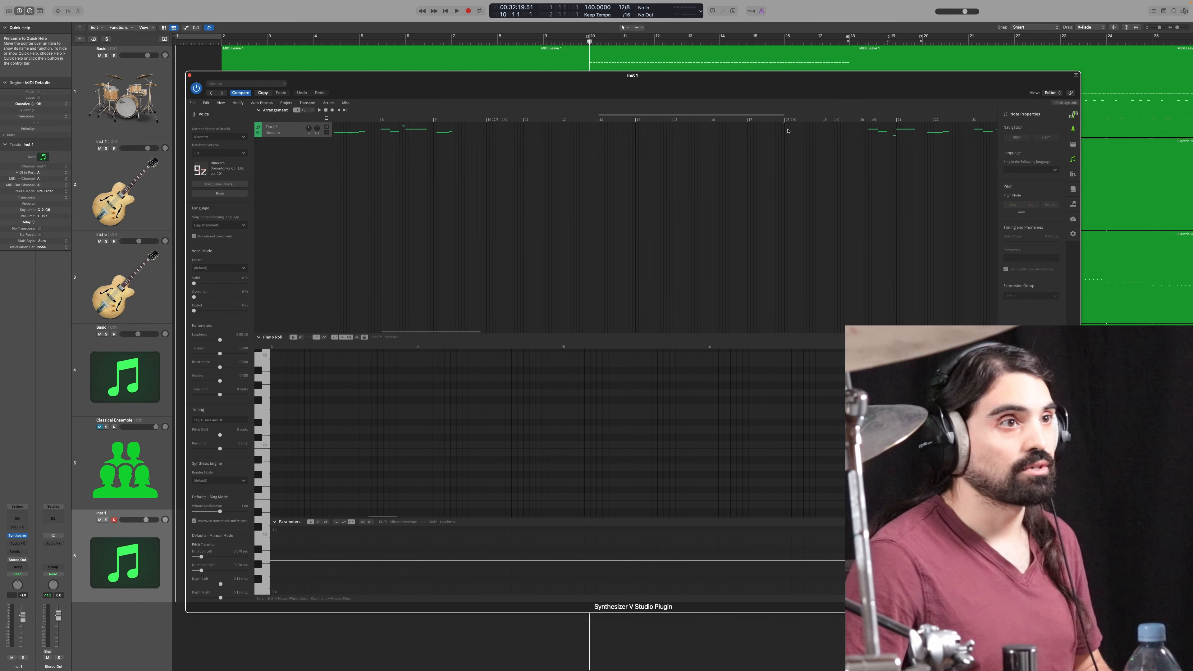
{"action": "right_click", "coordinate": [786, 123]}
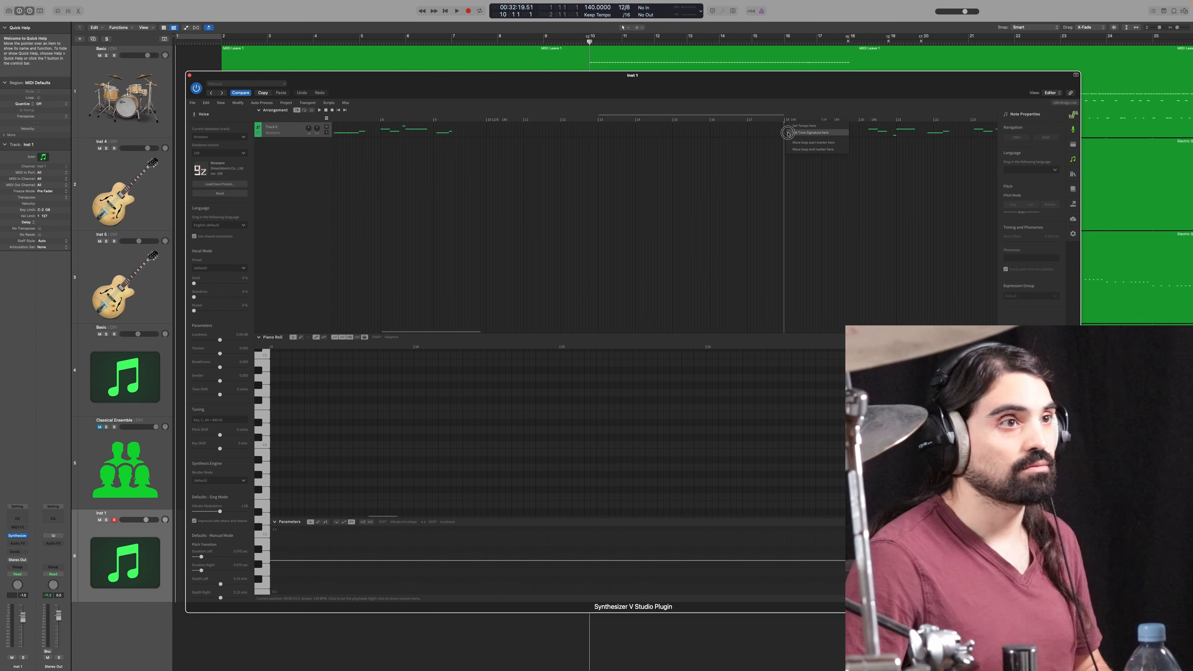
{"action": "left_click", "coordinate": [802, 133]}
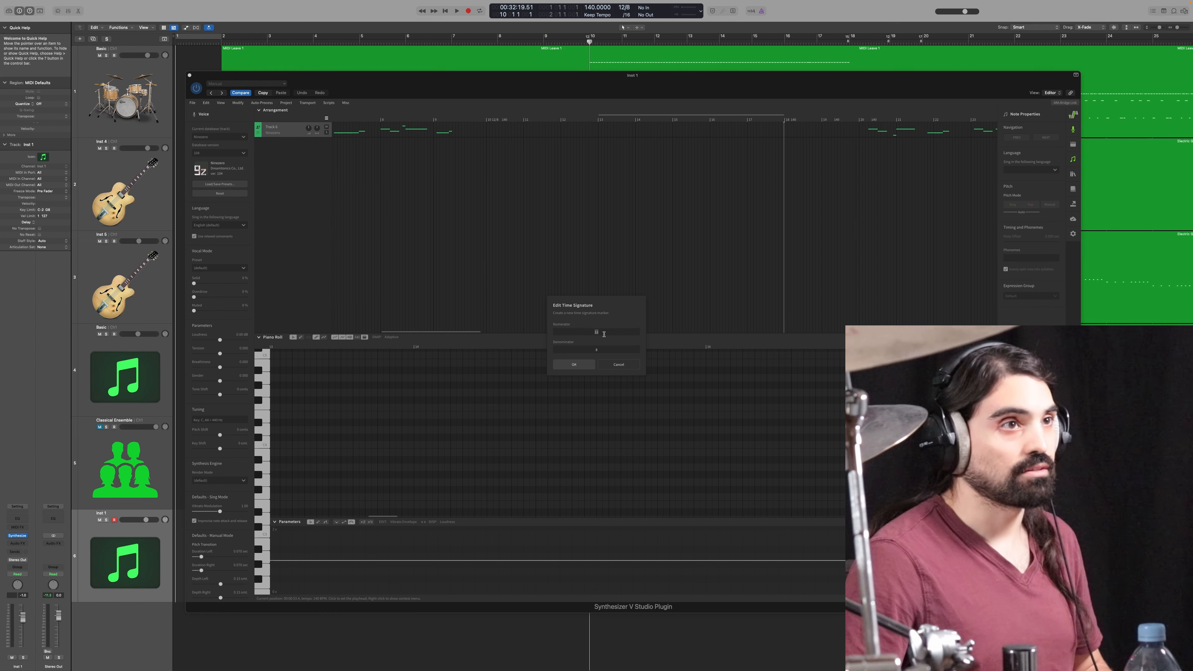
{"action": "type", "text": "15"}
{"action": "key", "text": "Return"}
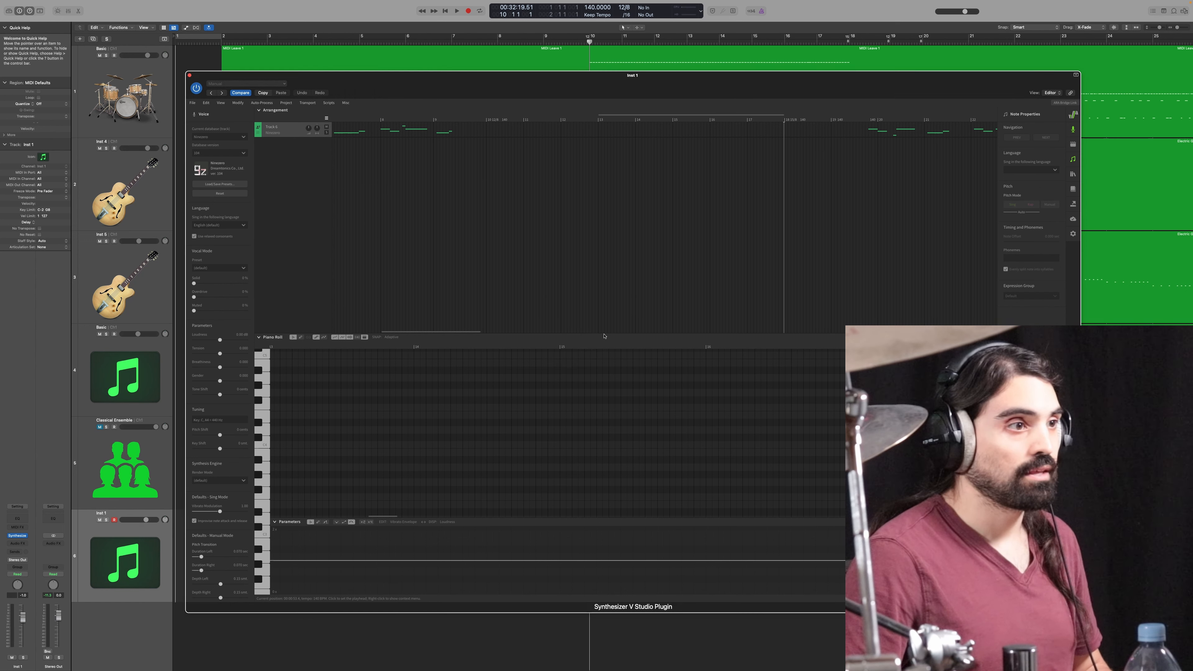
Step: Check Logic Pro's meter at bars 18 and 19, and set a 12/8 time signature at bar 19 in Synthesizer V
{"action": "scroll", "coordinate": [656, 277], "scroll_direction": "right", "scroll_amount": 3}
{"action": "scroll", "coordinate": [657, 274], "scroll_direction": "right", "scroll_amount": 3}
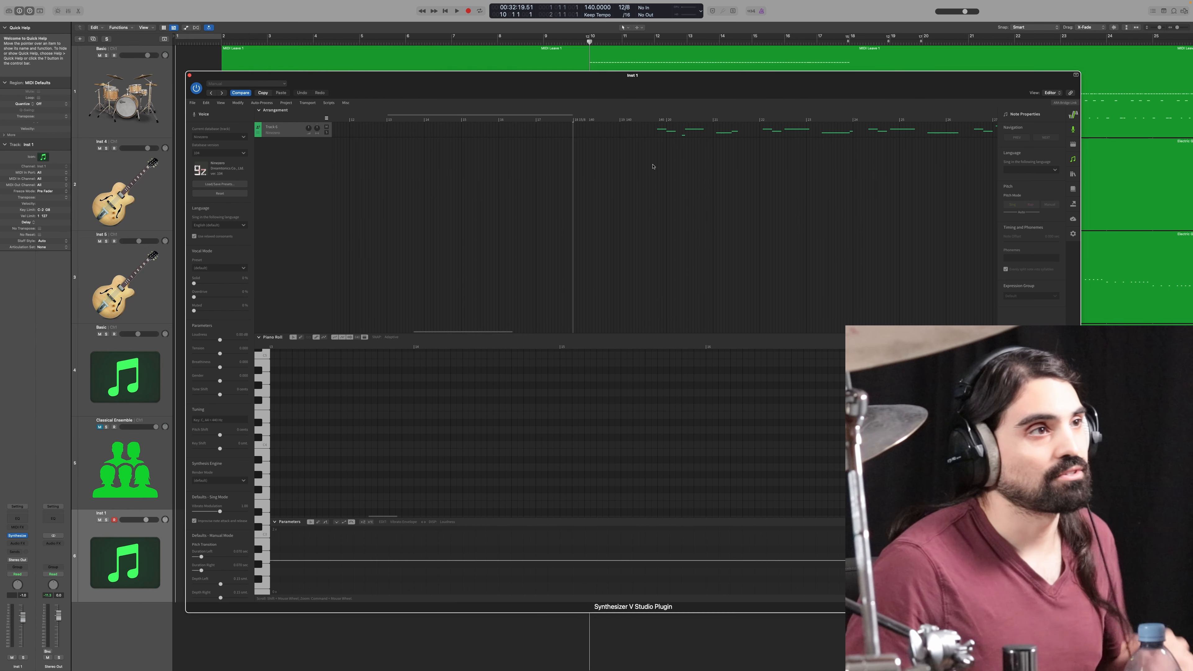
{"action": "scroll", "coordinate": [653, 166], "scroll_direction": "left", "scroll_amount": 2}
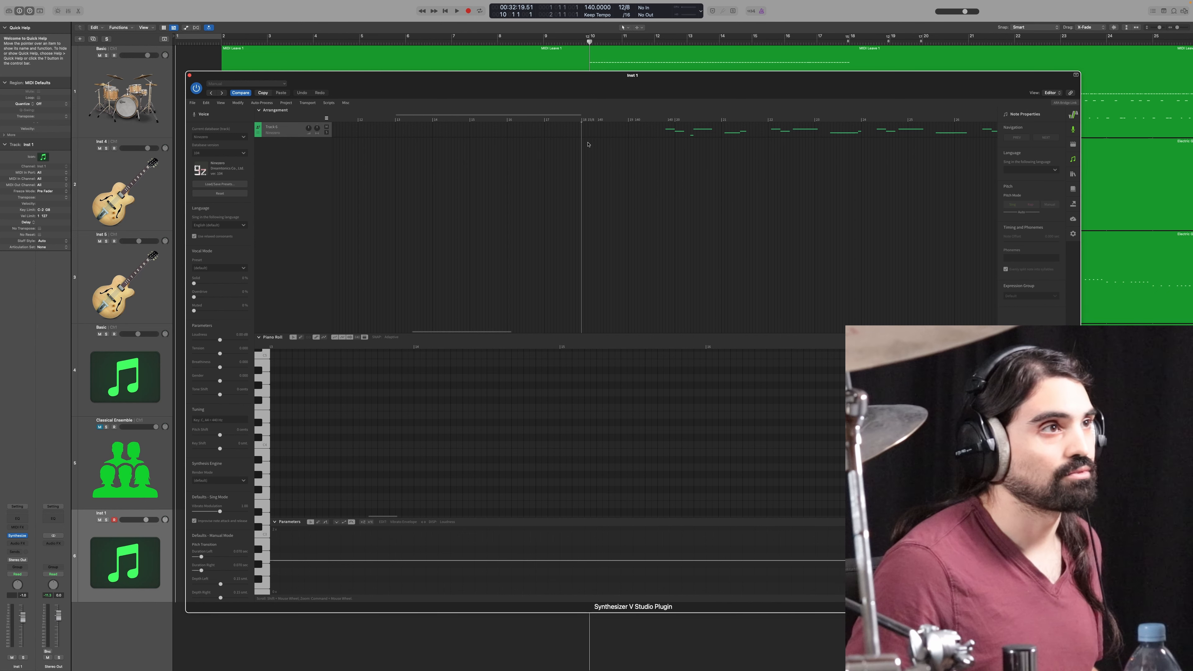
{"action": "left_click", "coordinate": [850, 41]}
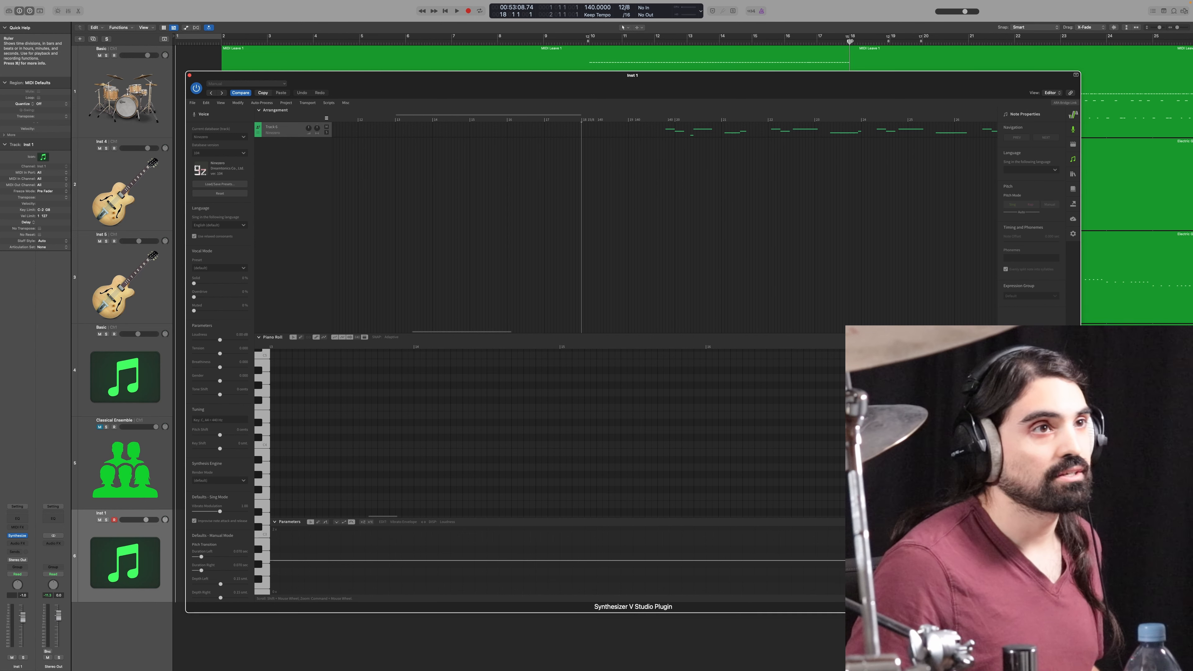
{"action": "left_click", "coordinate": [890, 41]}
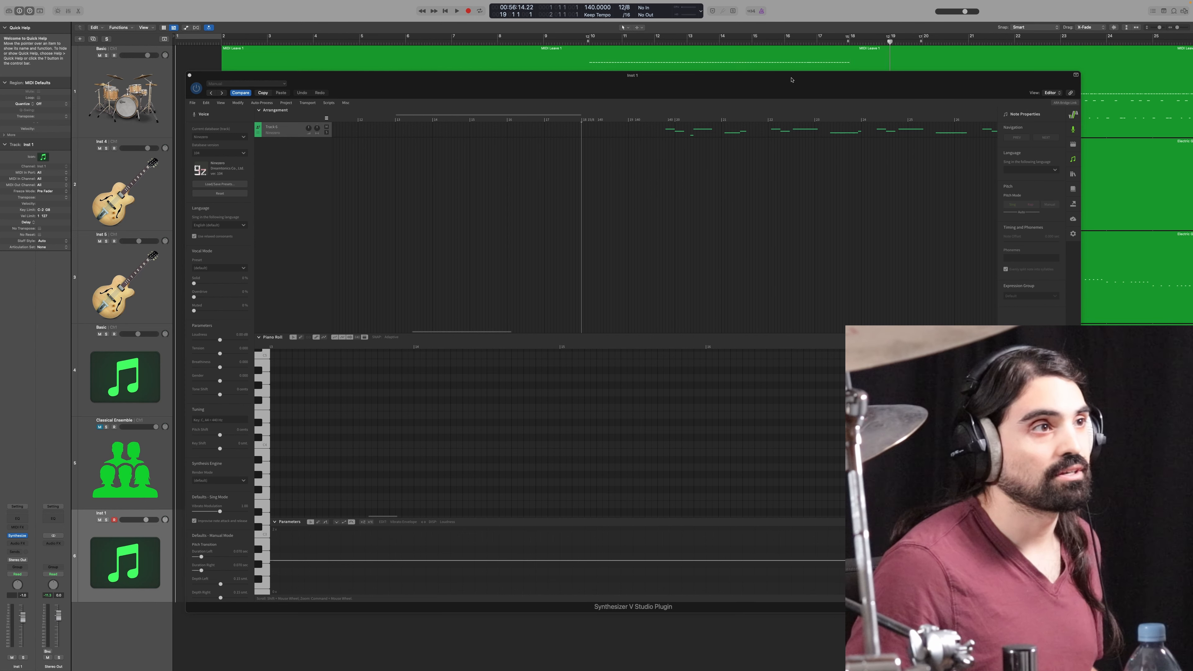
{"action": "right_click", "coordinate": [634, 122]}
{"action": "left_click", "coordinate": [644, 132]}
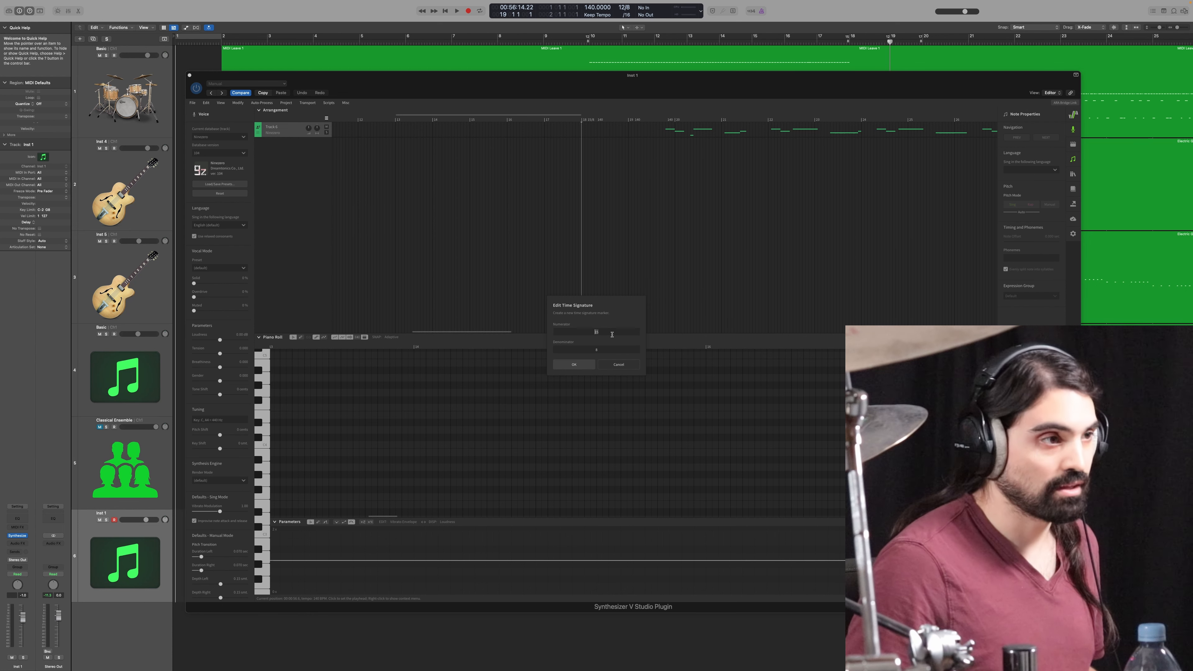
{"action": "type", "text": "12"}
{"action": "key", "text": "Return"}
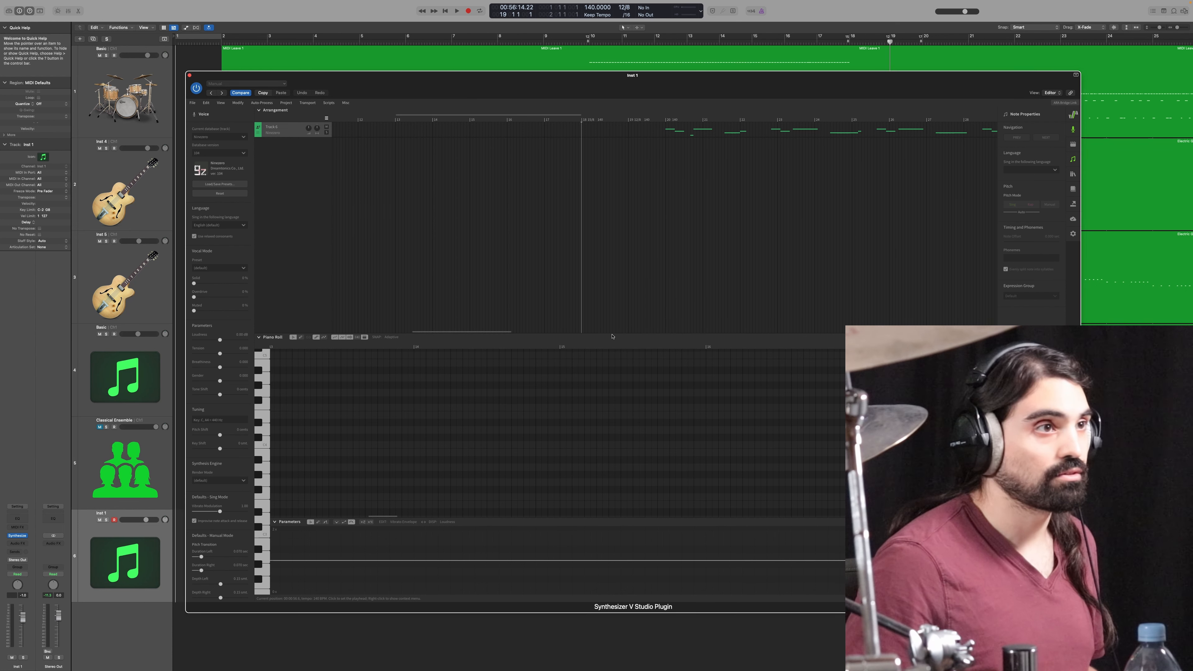
Step: Check Logic Pro's meter at bar 20 and set a 17/8 time signature at the same bar in Synthesizer V
{"action": "left_click", "coordinate": [924, 43]}
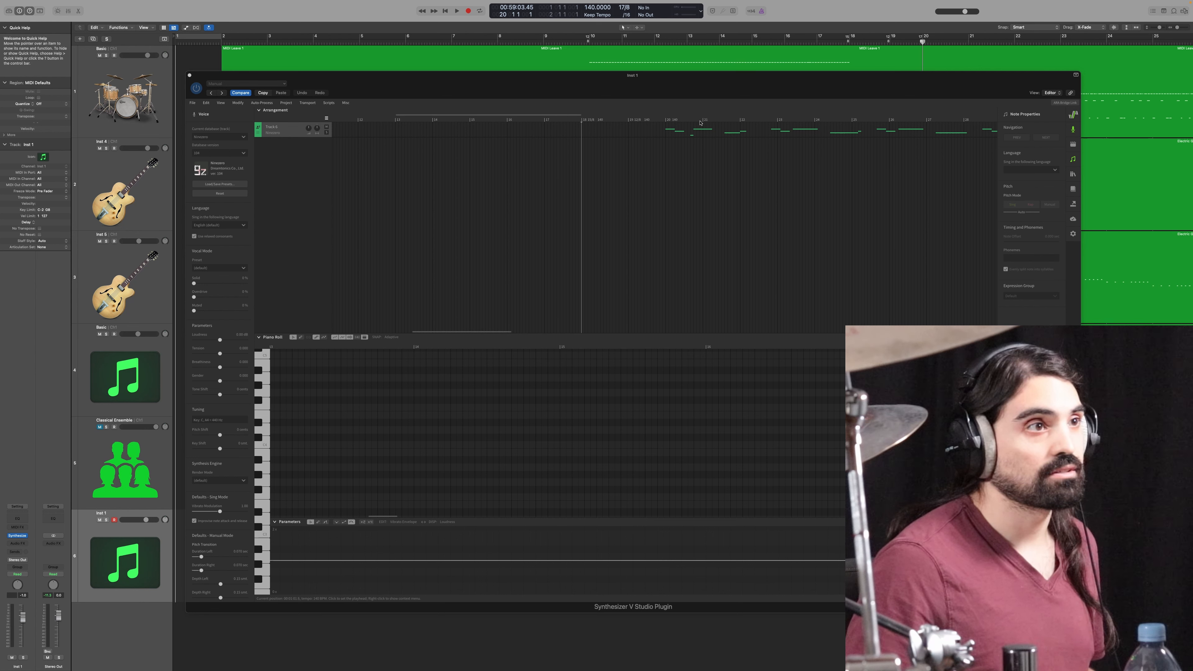
{"action": "right_click", "coordinate": [669, 124]}
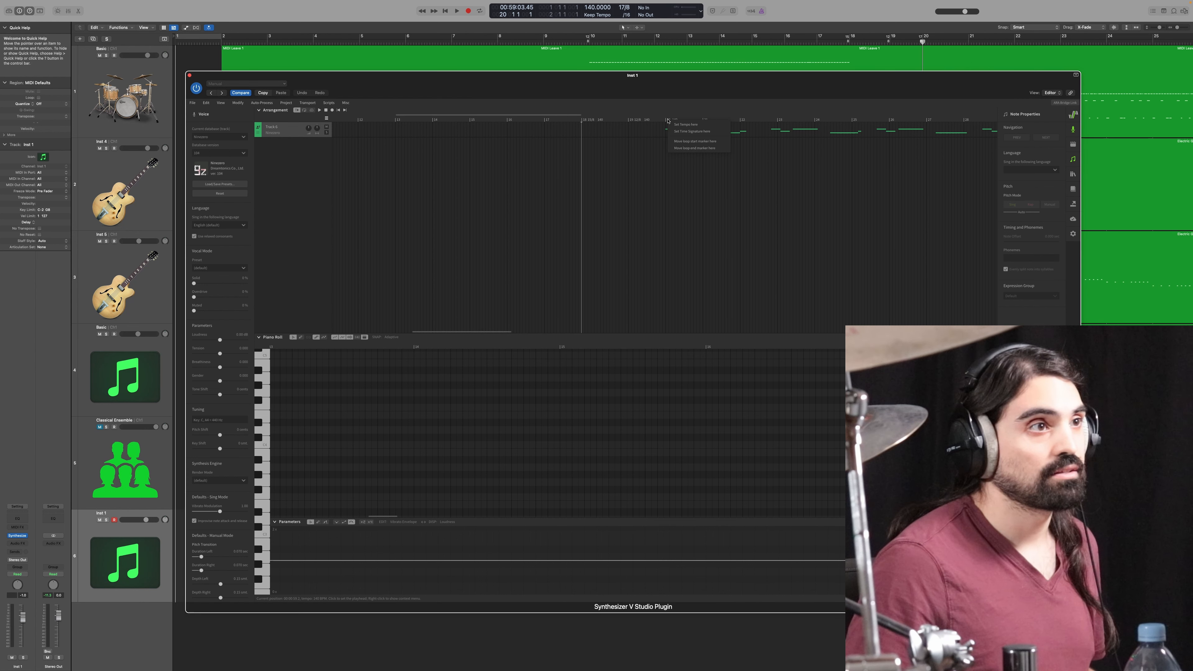
{"action": "left_click", "coordinate": [679, 131]}
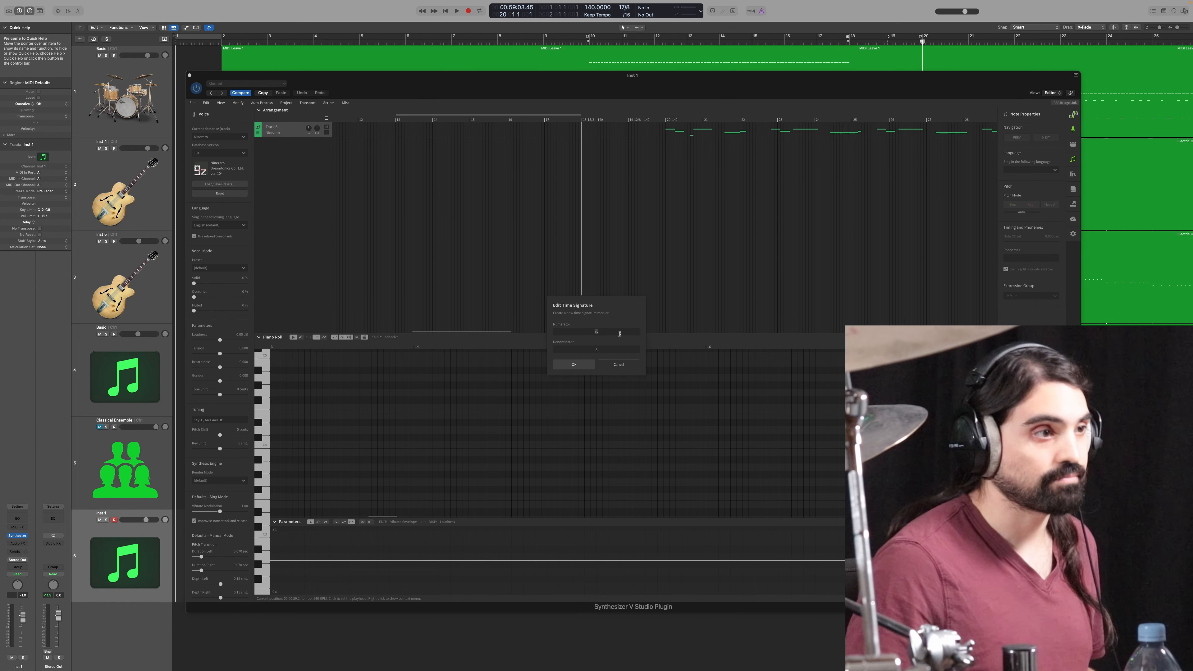
{"action": "type", "text": "17"}
{"action": "left_click", "coordinate": [575, 364]}
{"action": "left_click_drag", "start_coordinate": [665, 92], "coordinate": [671, 88]}
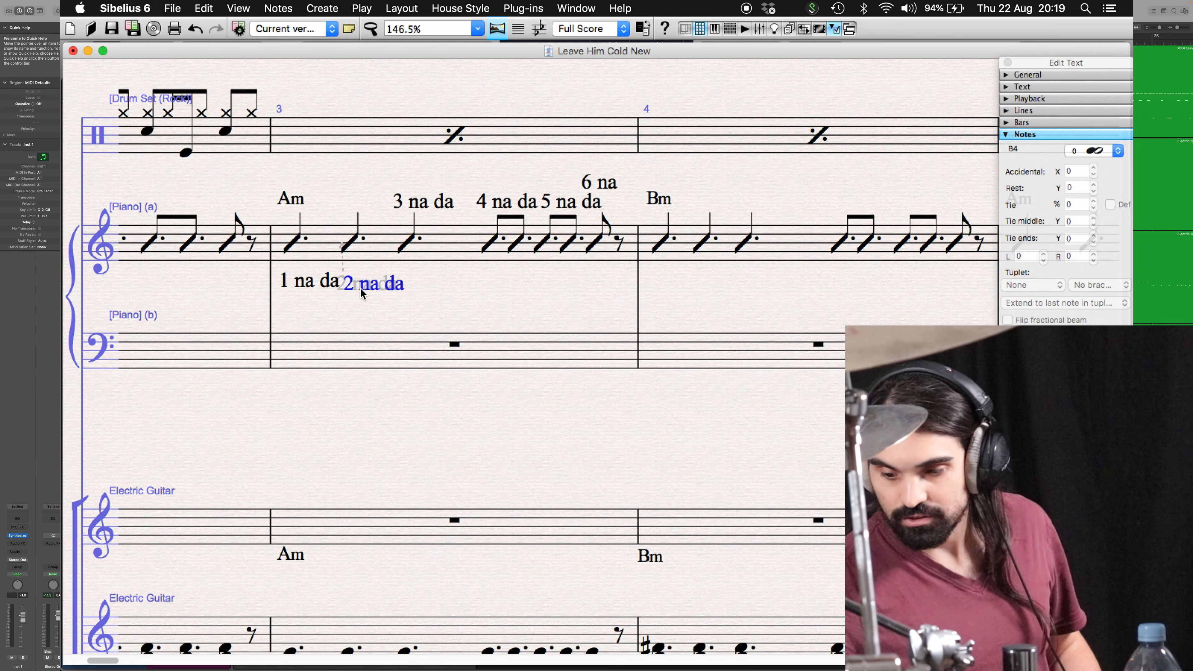
Step: In Sibelius, move the "3 na da", "4 na da", "5 na da" and "6 na" counts in bar 3 below the upper piano staff
{"action": "left_click_drag", "start_coordinate": [417, 206], "coordinate": [423, 305]}
{"action": "left_click_drag", "start_coordinate": [503, 201], "coordinate": [493, 286]}
{"action": "left_click_drag", "start_coordinate": [552, 204], "coordinate": [525, 306]}
{"action": "left_click_drag", "start_coordinate": [598, 204], "coordinate": [598, 278]}
{"action": "key", "text": "Escape"}
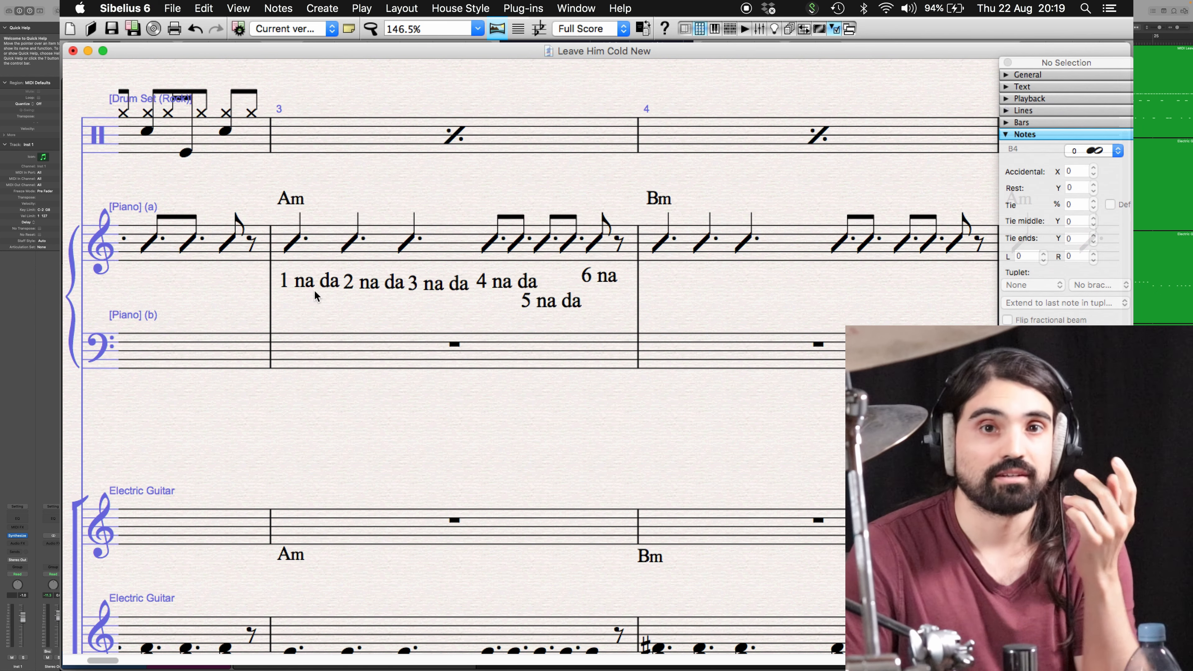
{"action": "left_click", "coordinate": [302, 284]}
{"action": "key", "text": "Escape"}
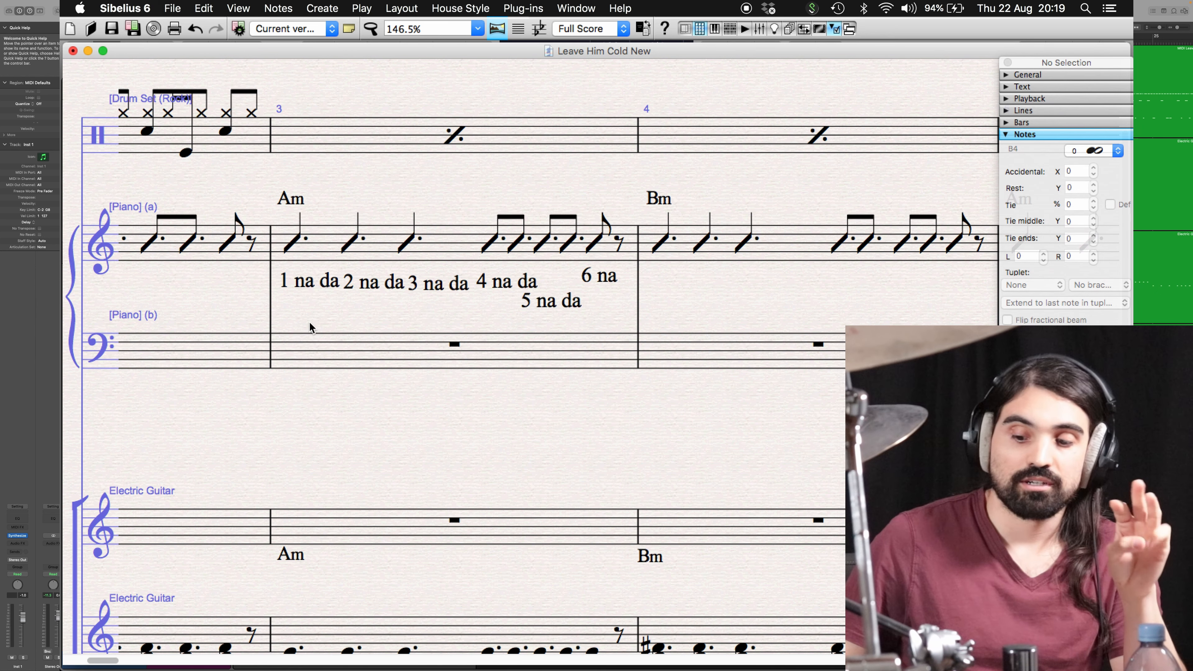
{"action": "left_click", "coordinate": [302, 283]}
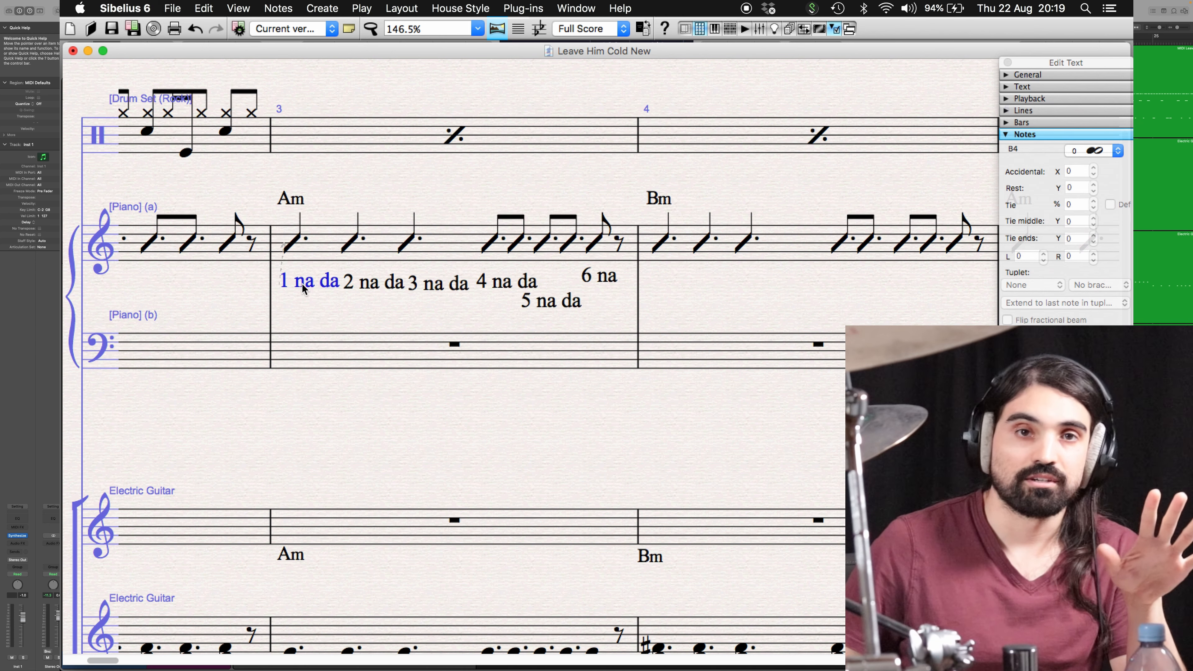
{"action": "key", "text": "Escape"}
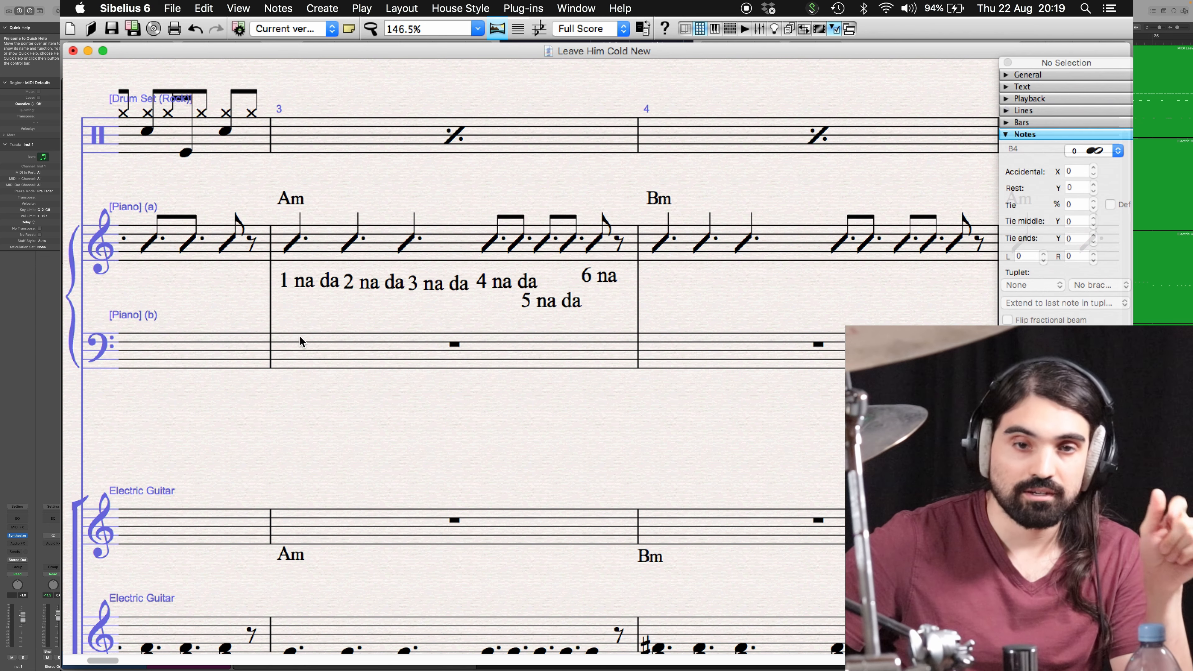
{"action": "left_click", "coordinate": [302, 283]}
{"action": "key", "text": "Escape"}
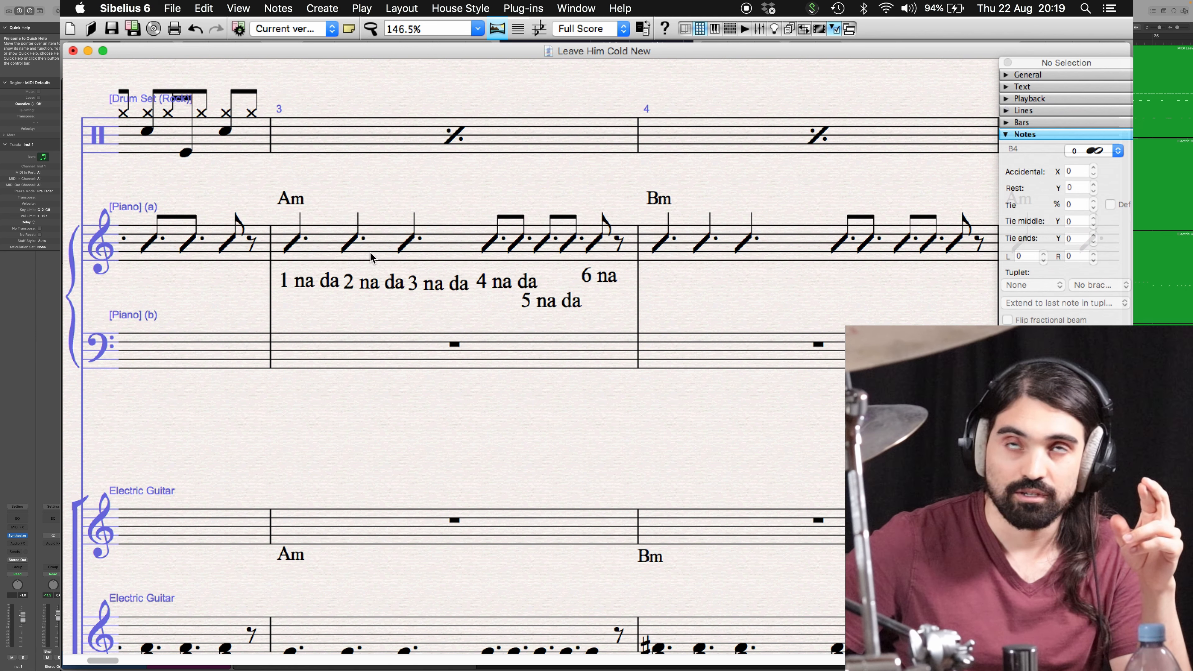
{"action": "left_click", "coordinate": [302, 284]}
{"action": "key", "text": "Escape"}
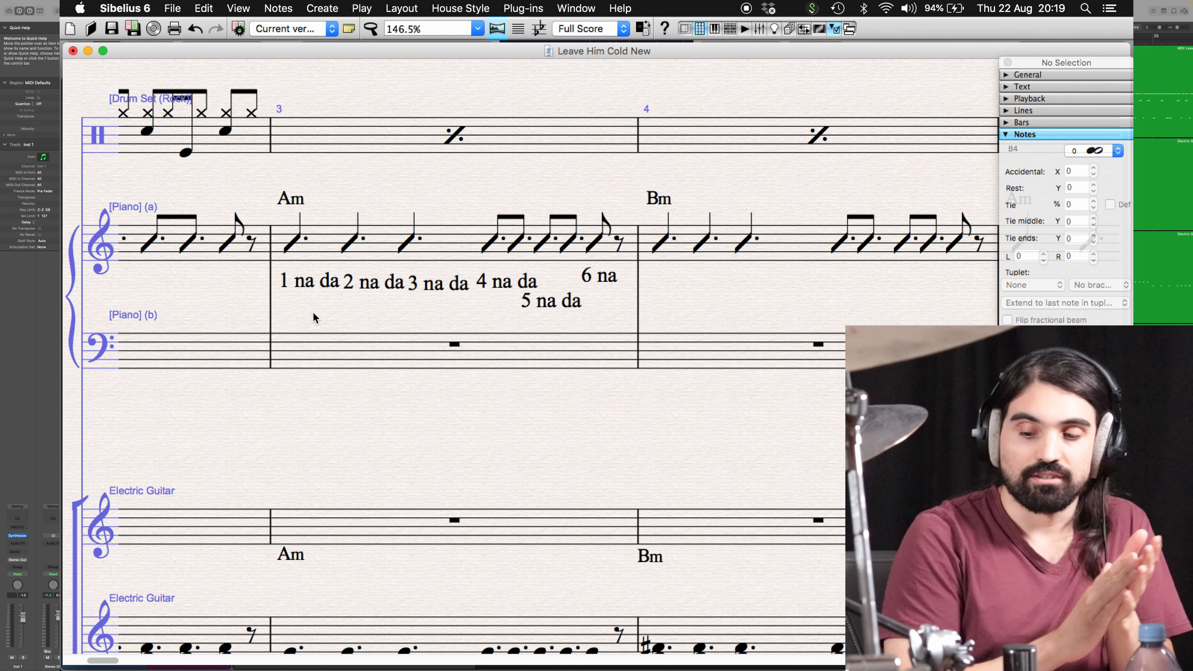
{"action": "double_click", "coordinate": [303, 285]}
{"action": "left_click", "coordinate": [423, 310]}
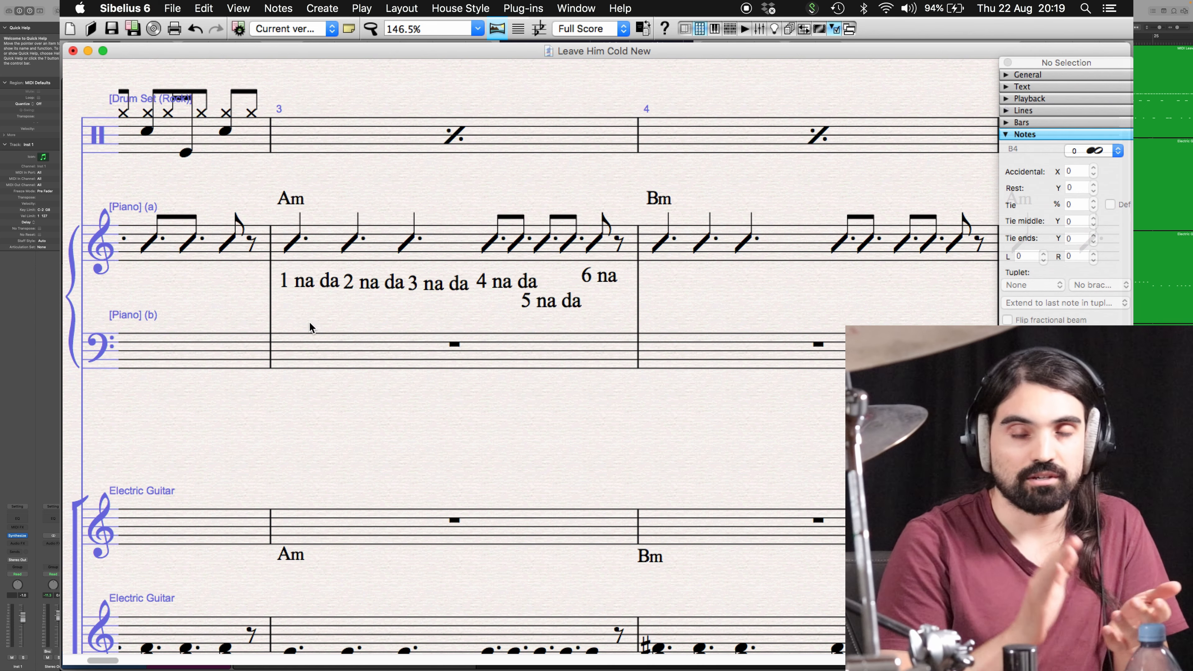
{"action": "double_click", "coordinate": [303, 284]}
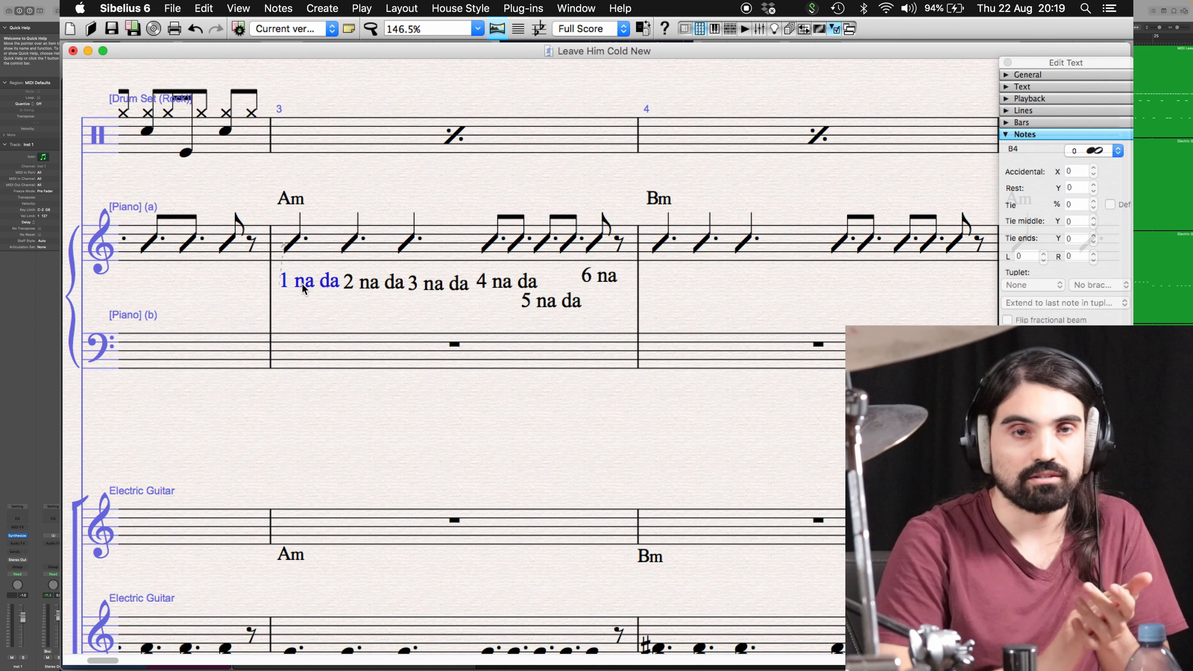
{"action": "left_click", "coordinate": [424, 310]}
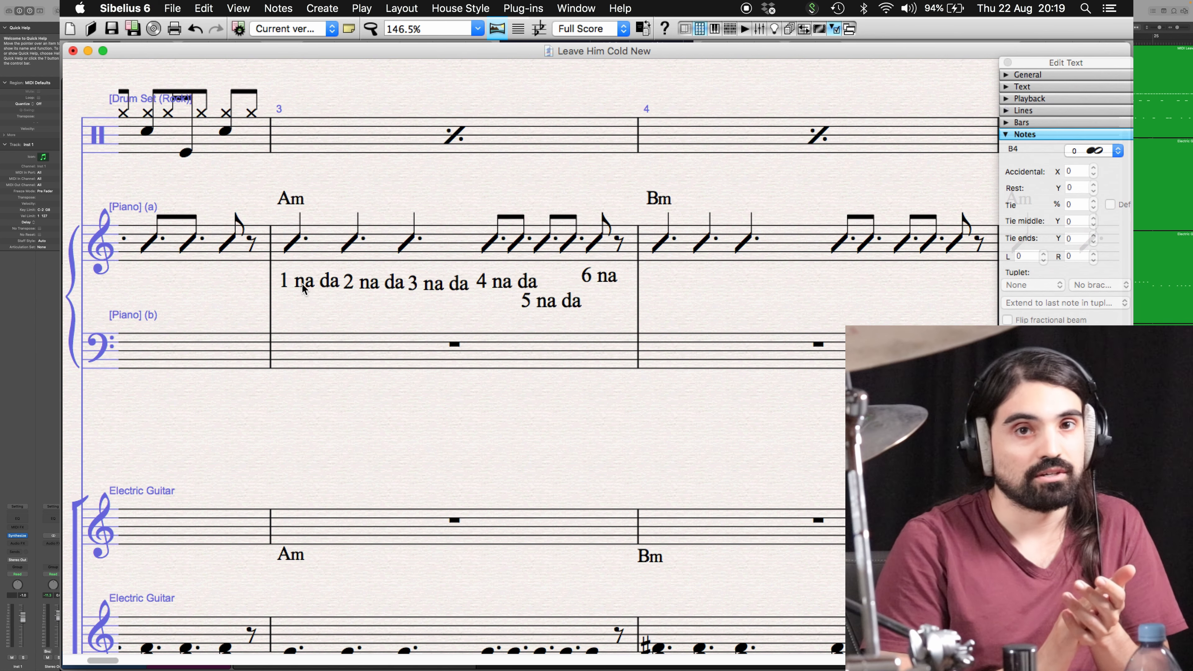
{"action": "left_click", "coordinate": [302, 284]}
{"action": "left_click", "coordinate": [424, 310]}
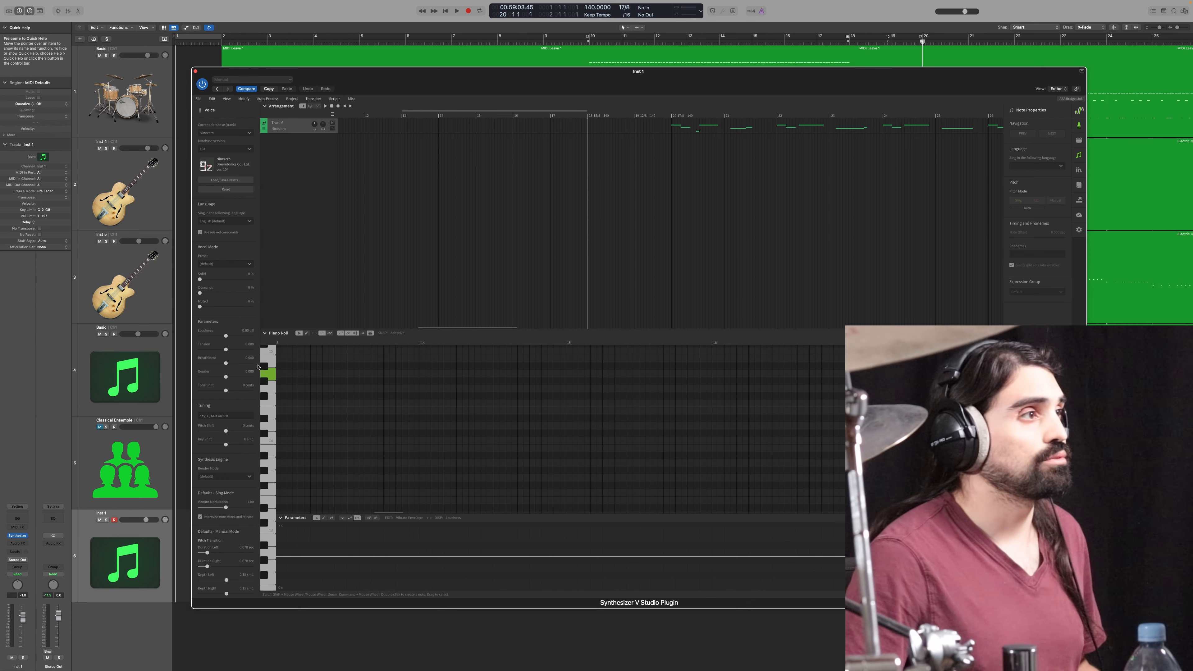
Step: Back in Logic Pro, close the Synthesizer V Studio window and show the vocal tracks in the arrangement from bar 2 onward
{"action": "left_click", "coordinate": [195, 71]}
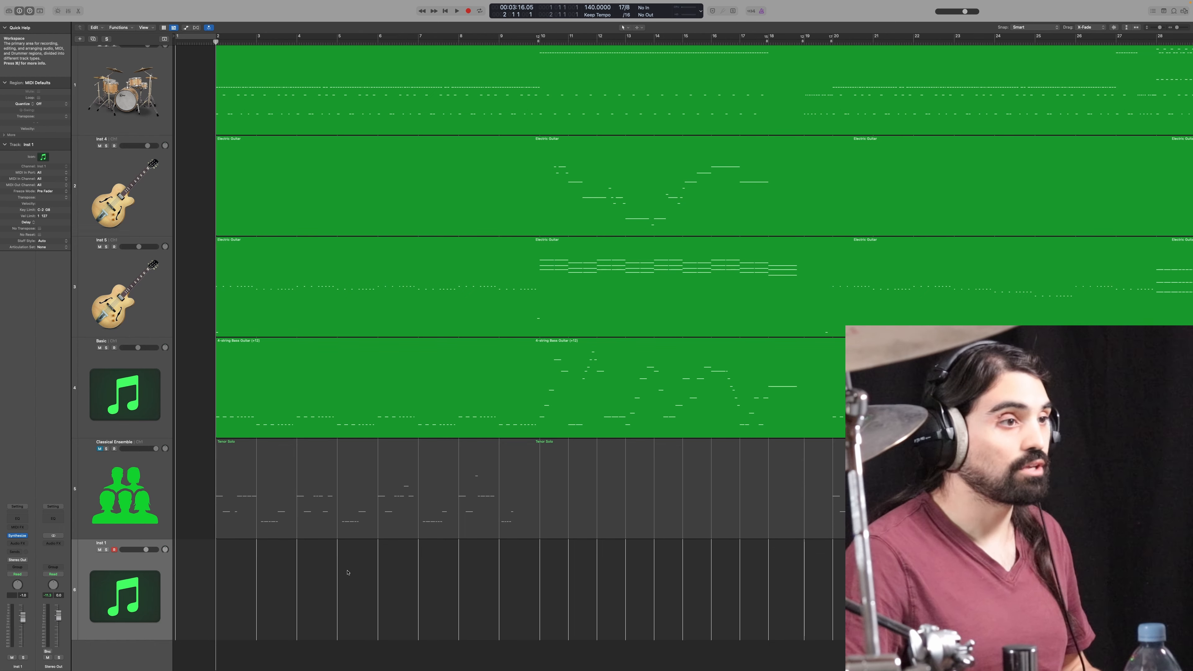
{"action": "scroll", "coordinate": [361, 577], "scroll_direction": "left", "scroll_amount": 3}
{"action": "scroll", "coordinate": [363, 577], "scroll_direction": "right", "scroll_amount": 1}
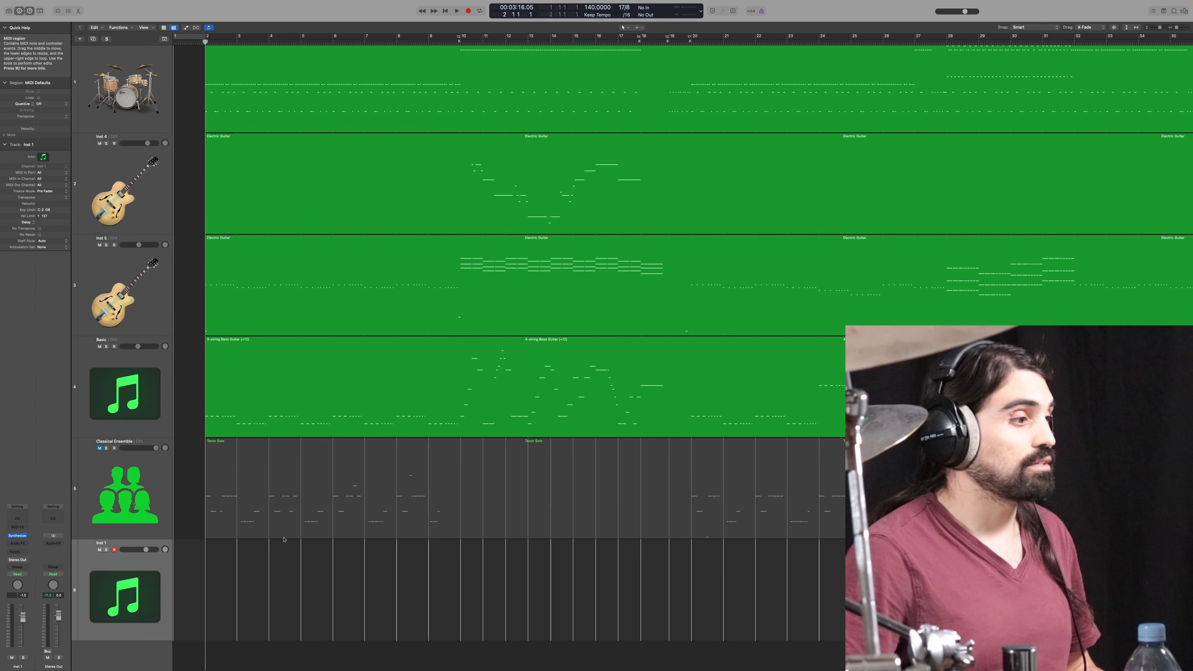
Step: Play the arrangement from bar 2 and raise the Inst 1 vocal track's volume slightly
{"action": "key", "text": "space"}
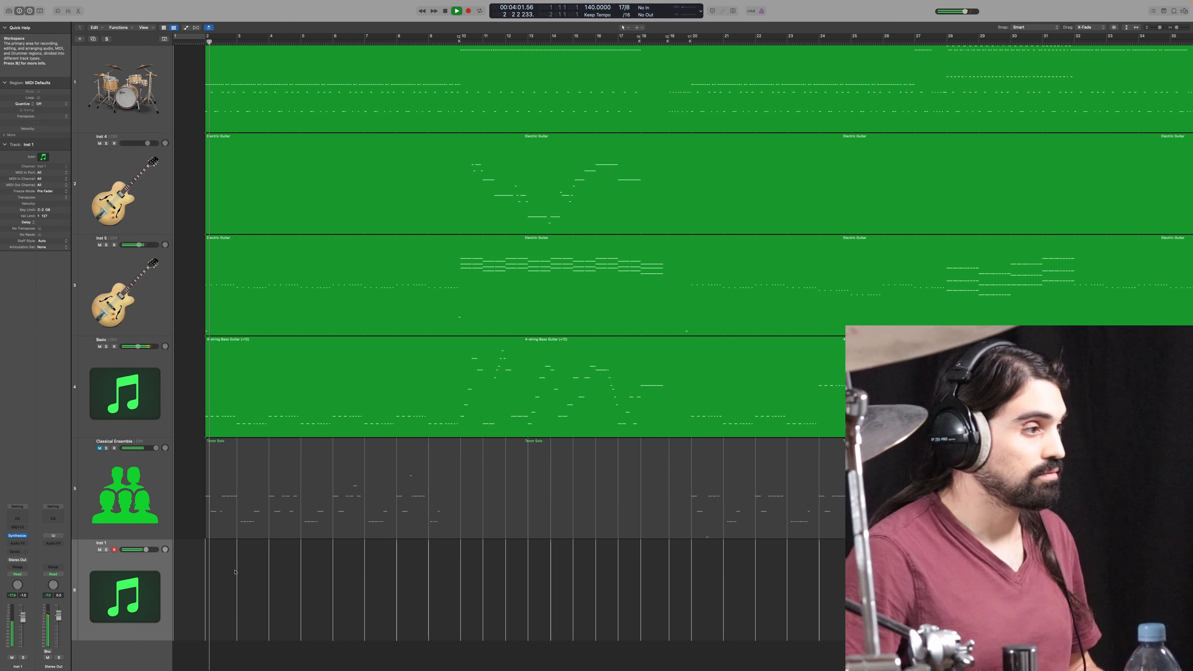
{"action": "scroll", "coordinate": [213, 579], "scroll_direction": "right", "scroll_amount": 1}
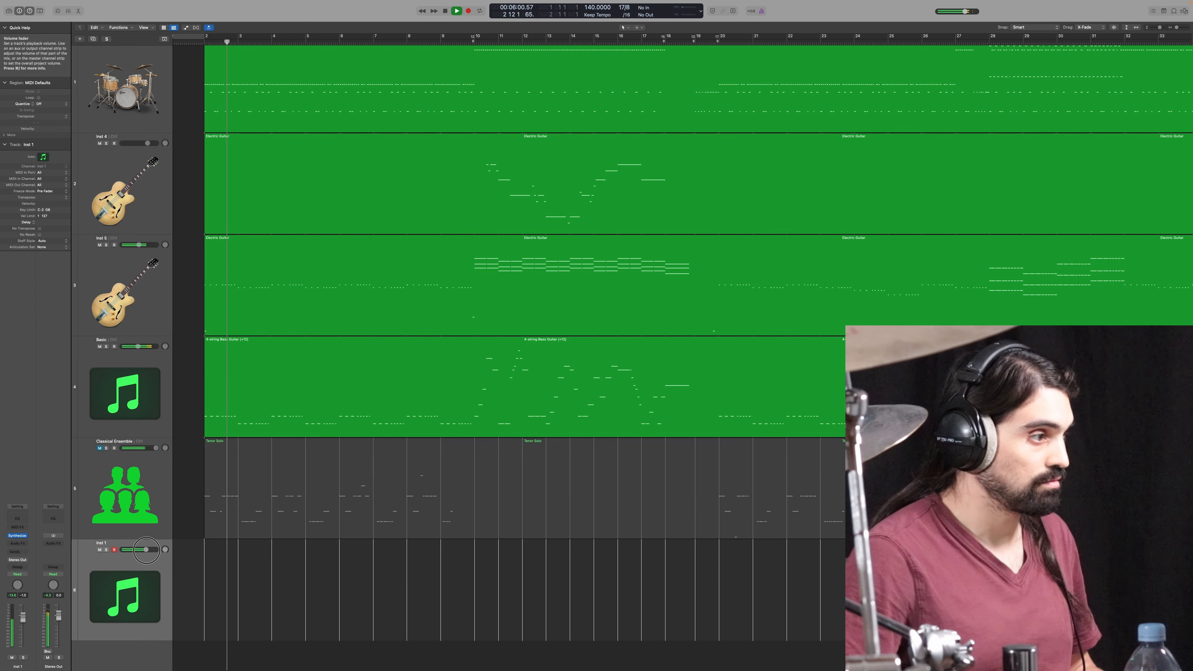
{"action": "left_click_drag", "start_coordinate": [154, 553], "coordinate": [155, 553]}
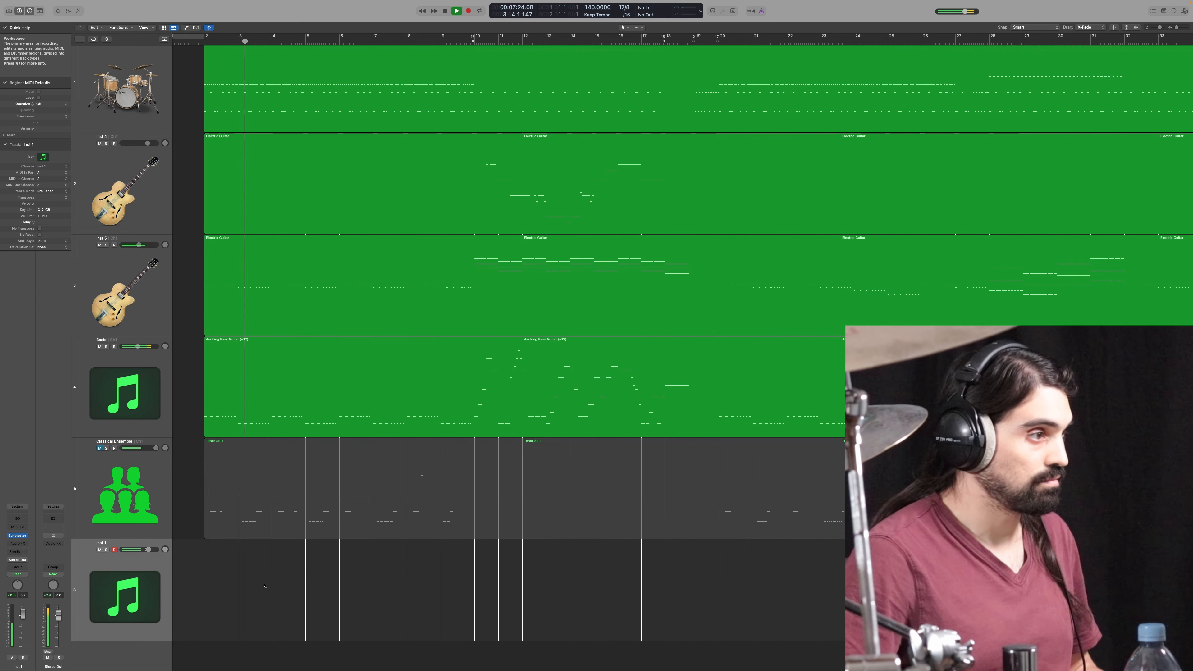
{"action": "scroll", "coordinate": [263, 587], "scroll_direction": "right", "scroll_amount": 1}
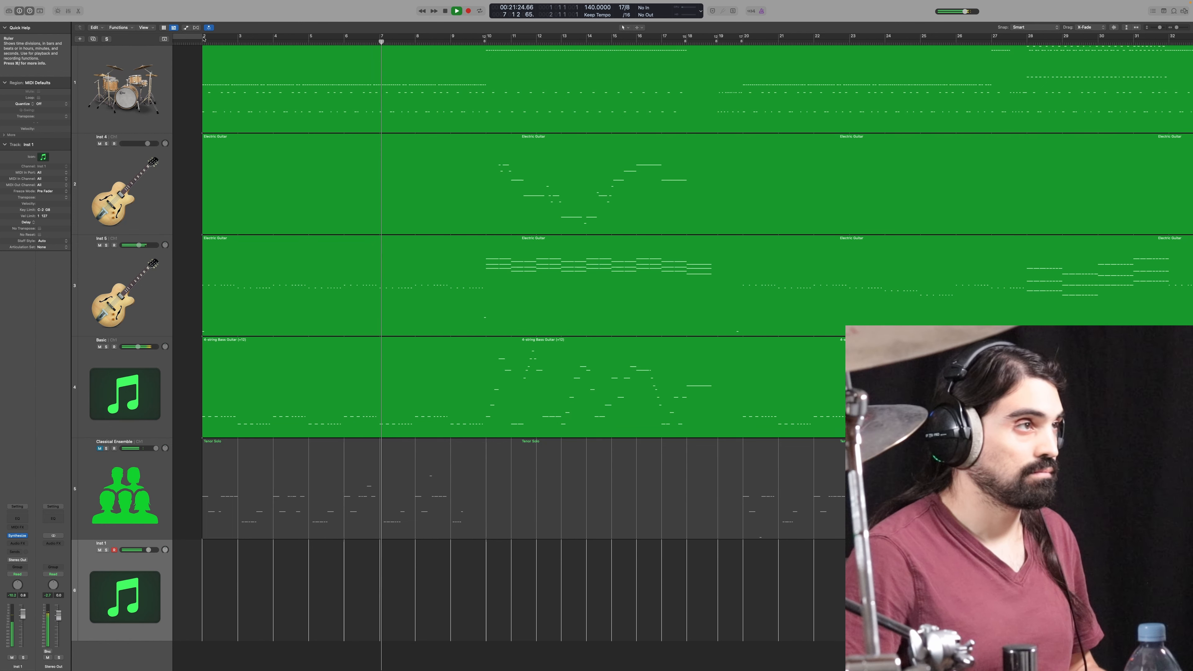
{"action": "key", "text": "space"}
{"action": "left_click_drag", "start_coordinate": [204, 39], "coordinate": [888, 75]}
{"action": "scroll", "coordinate": [751, 100], "scroll_direction": "right", "scroll_amount": 10}
{"action": "scroll", "coordinate": [751, 100], "scroll_direction": "right", "scroll_amount": 6}
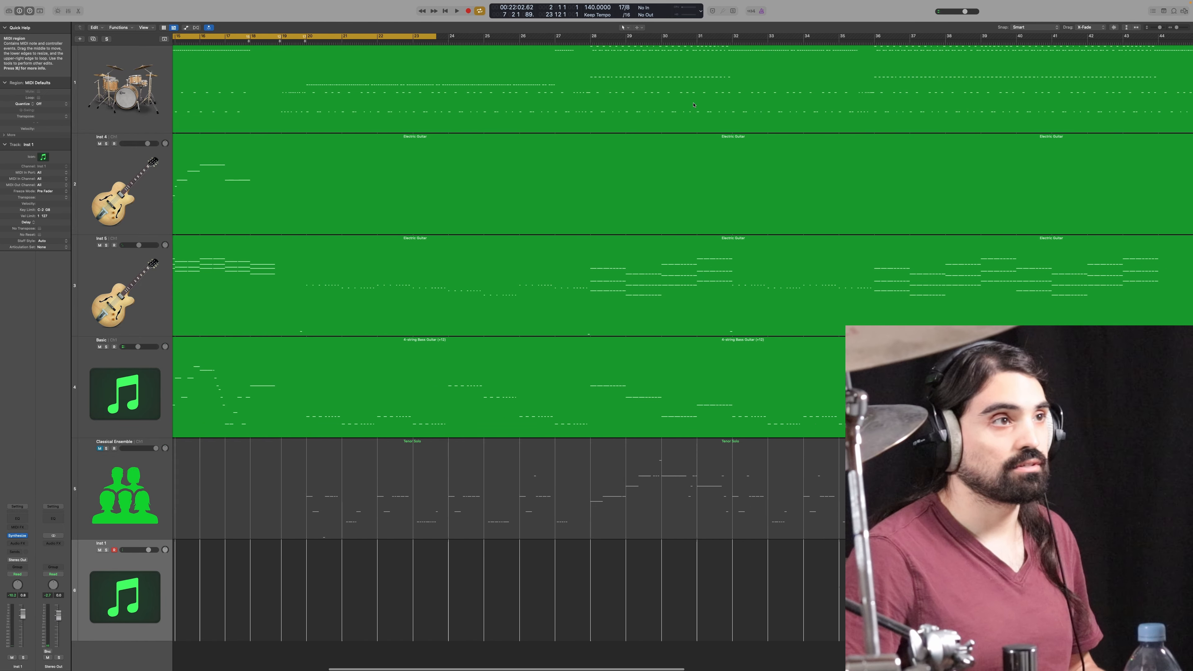
{"action": "key", "text": "c"}
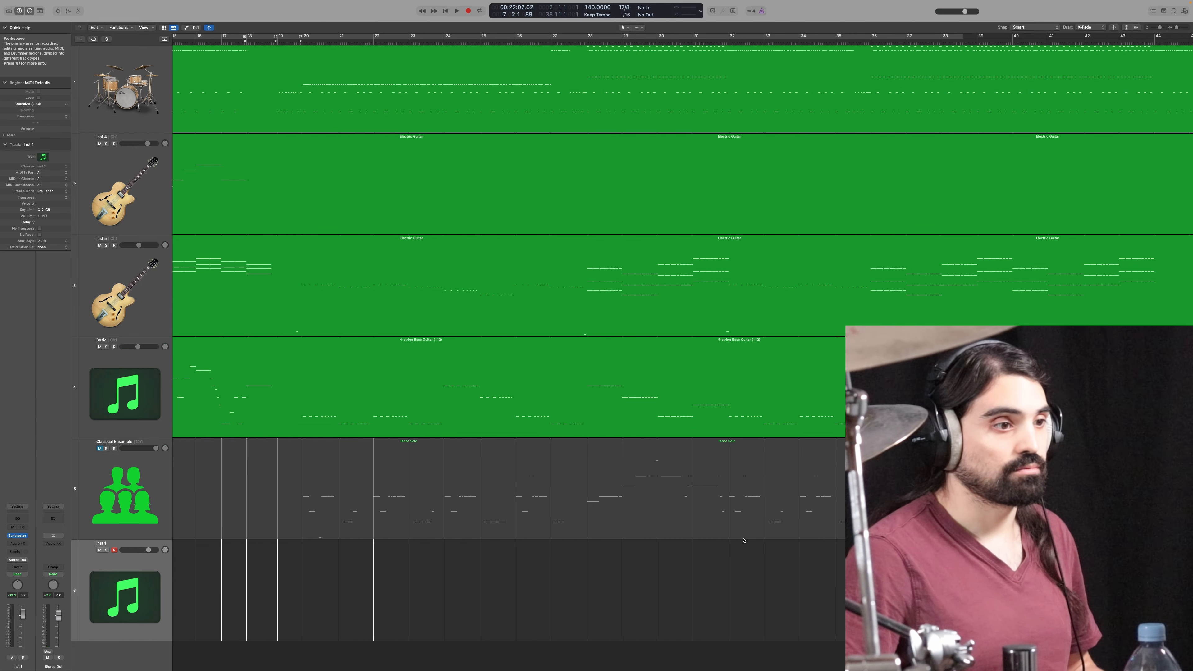
Step: Audition the arrangement with the vocal from bar 33 and from bar 36
{"action": "left_click", "coordinate": [759, 575]}
{"action": "key", "text": "space"}
{"action": "key", "text": "super+Left"}
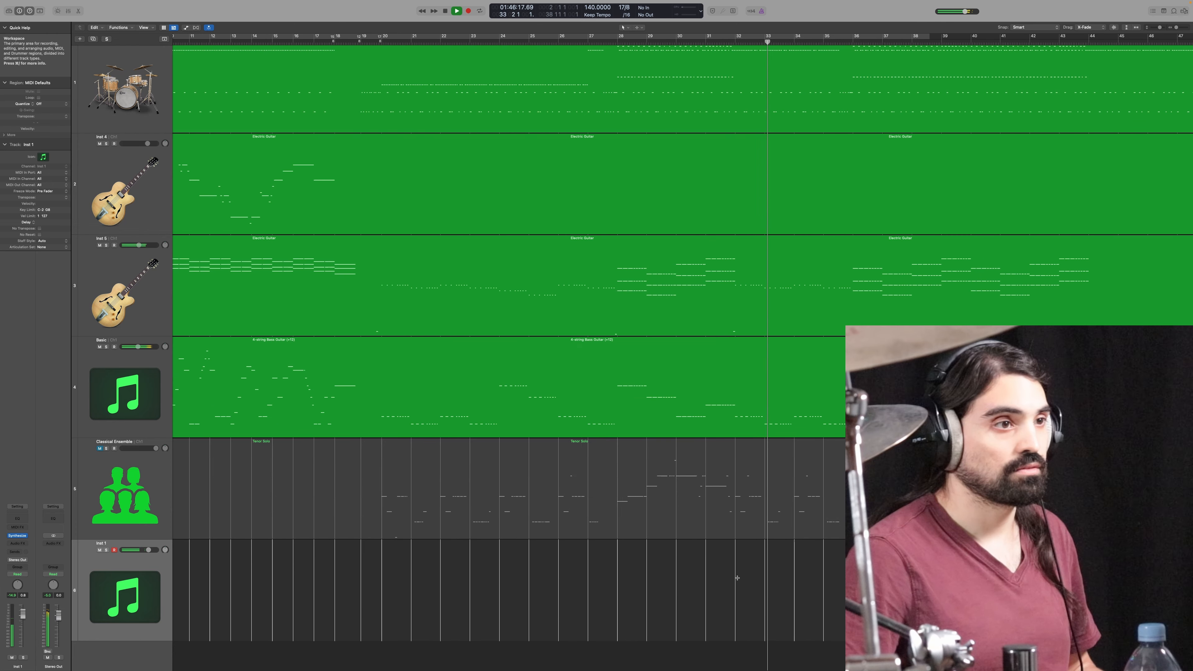
{"action": "key", "text": "super+Right"}
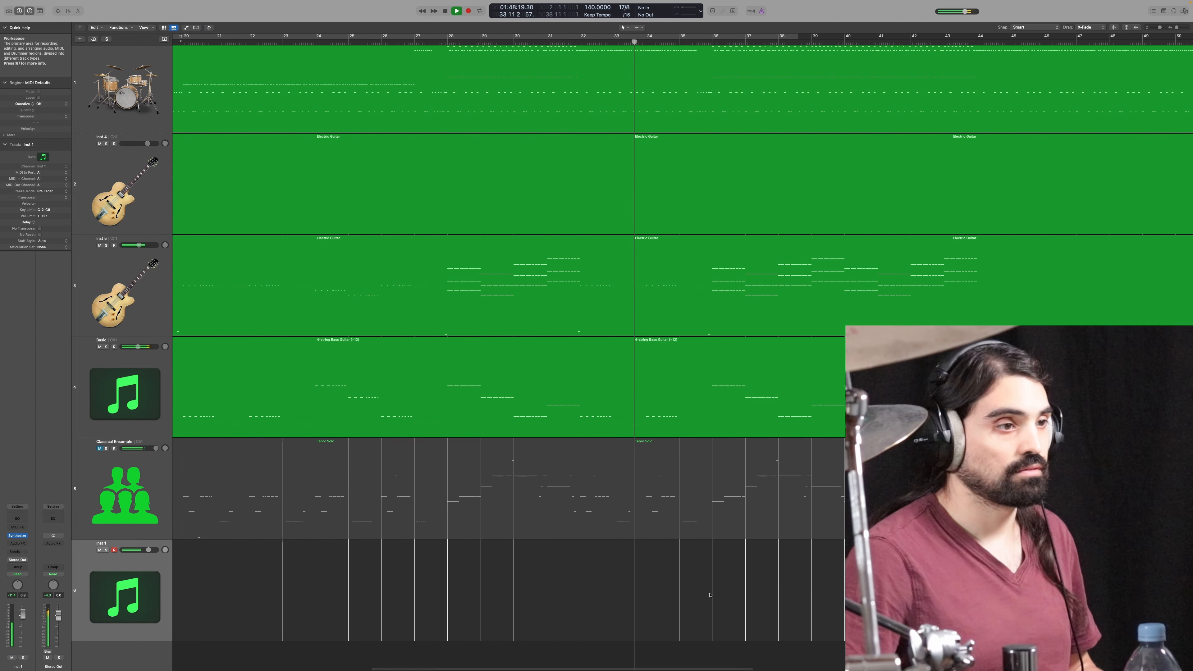
{"action": "left_click", "coordinate": [713, 586]}
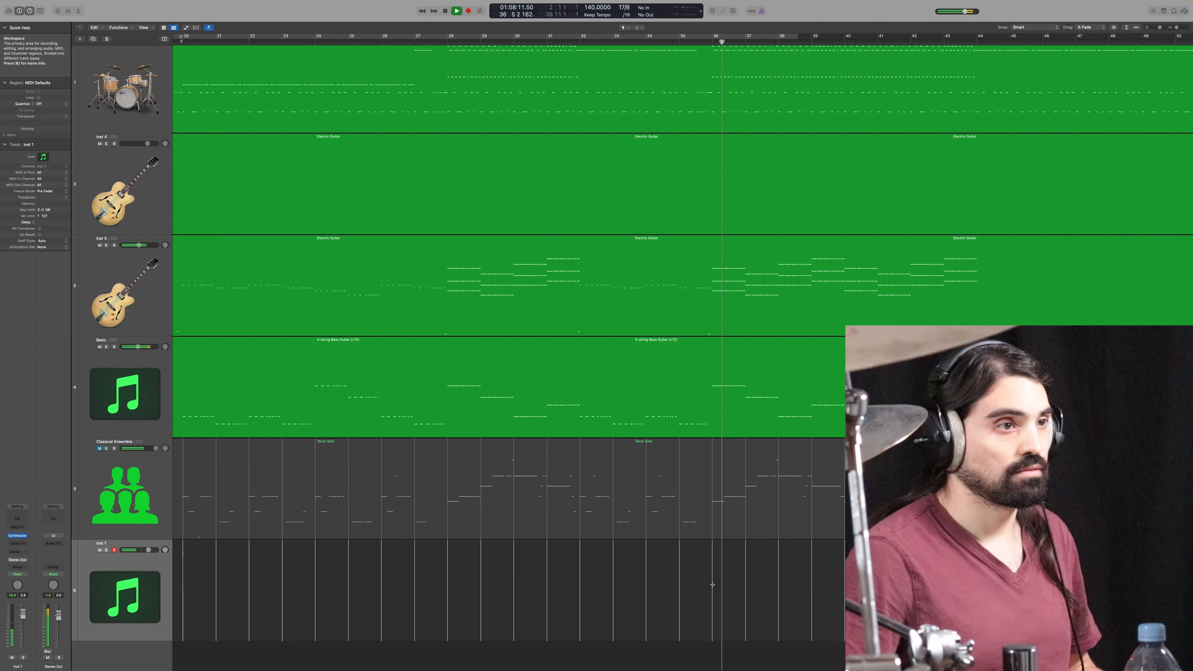
{"action": "scroll", "coordinate": [771, 84], "scroll_direction": "right", "scroll_amount": 10}
{"action": "key", "text": "space"}
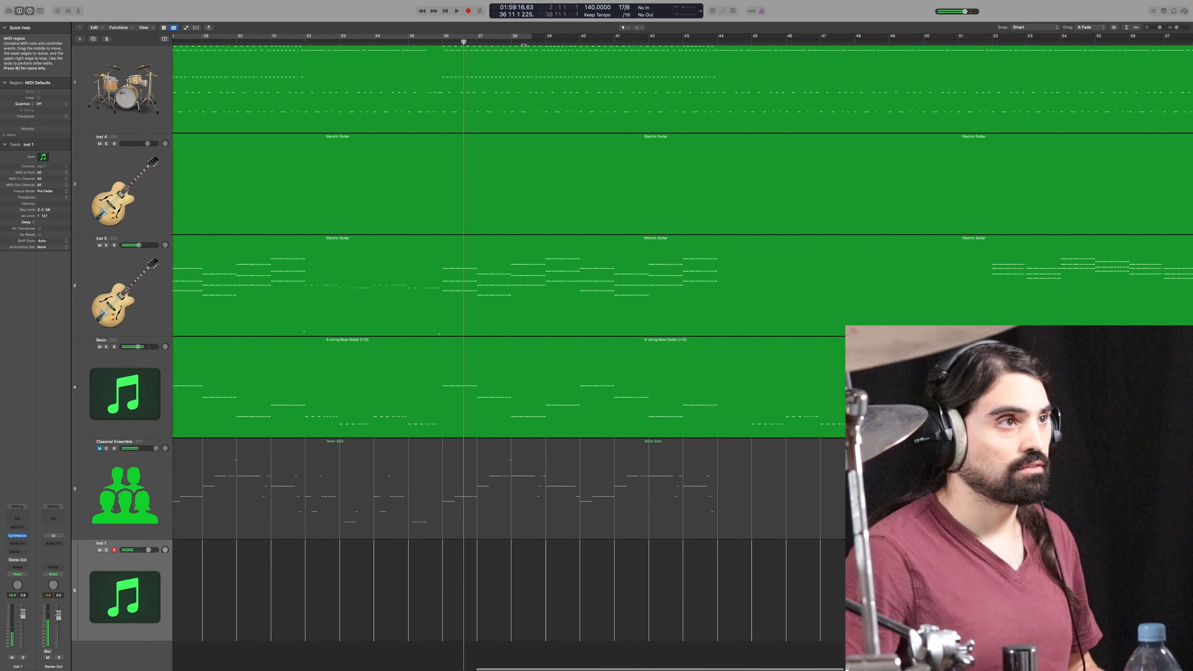
Step: Extend the cycle range so that it ends at bar 44
{"action": "left_click", "coordinate": [532, 37]}
{"action": "left_click_drag", "start_coordinate": [530, 37], "coordinate": [721, 37]}
{"action": "scroll", "coordinate": [381, 93], "scroll_direction": "left", "scroll_amount": 2}
{"action": "scroll", "coordinate": [381, 94], "scroll_direction": "up", "scroll_amount": 1}
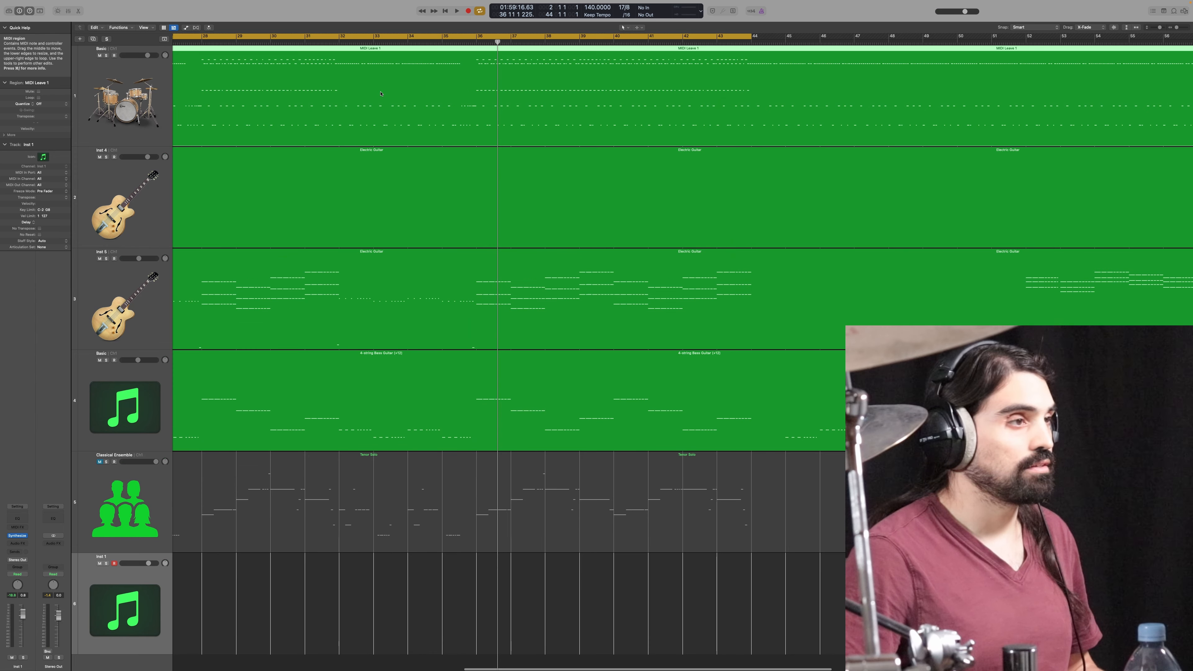
Step: In the drum region's piano roll, move the repeated upper row of notes between bars 32 and 36 up one octave
{"action": "left_click", "coordinate": [445, 574]}
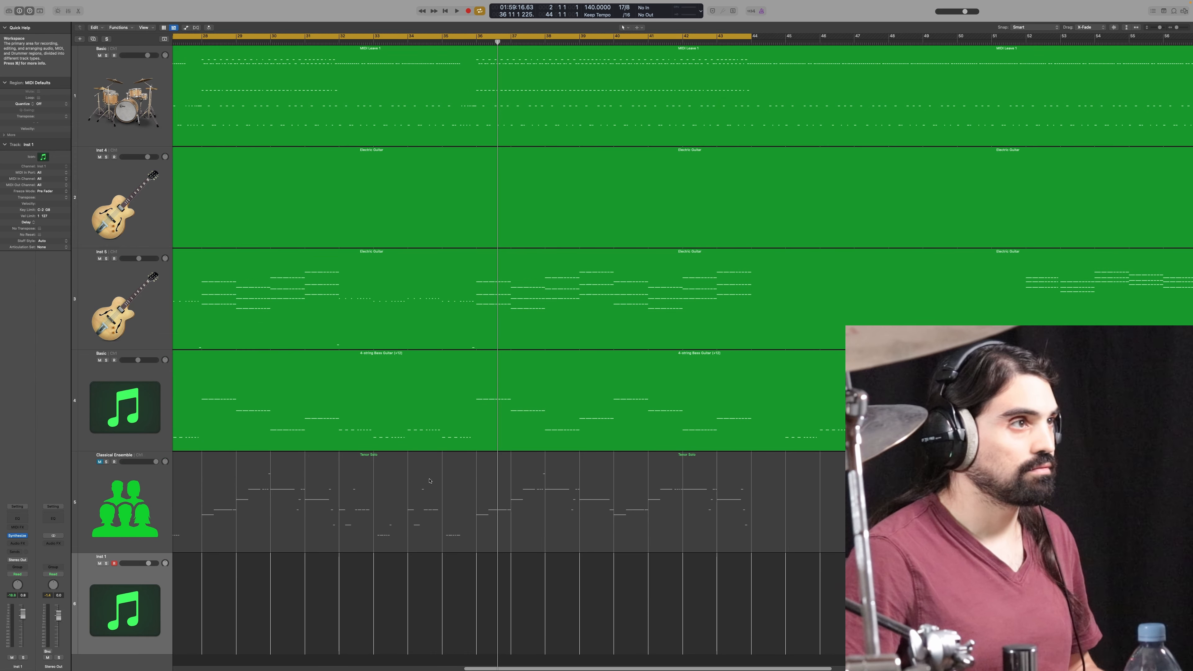
{"action": "double_click", "coordinate": [385, 101]}
{"action": "left_click_drag", "start_coordinate": [765, 522], "coordinate": [310, 509]}
{"action": "scroll", "coordinate": [409, 517], "scroll_direction": "left", "scroll_amount": 5}
{"action": "left_click_drag", "start_coordinate": [410, 507], "coordinate": [845, 542]}
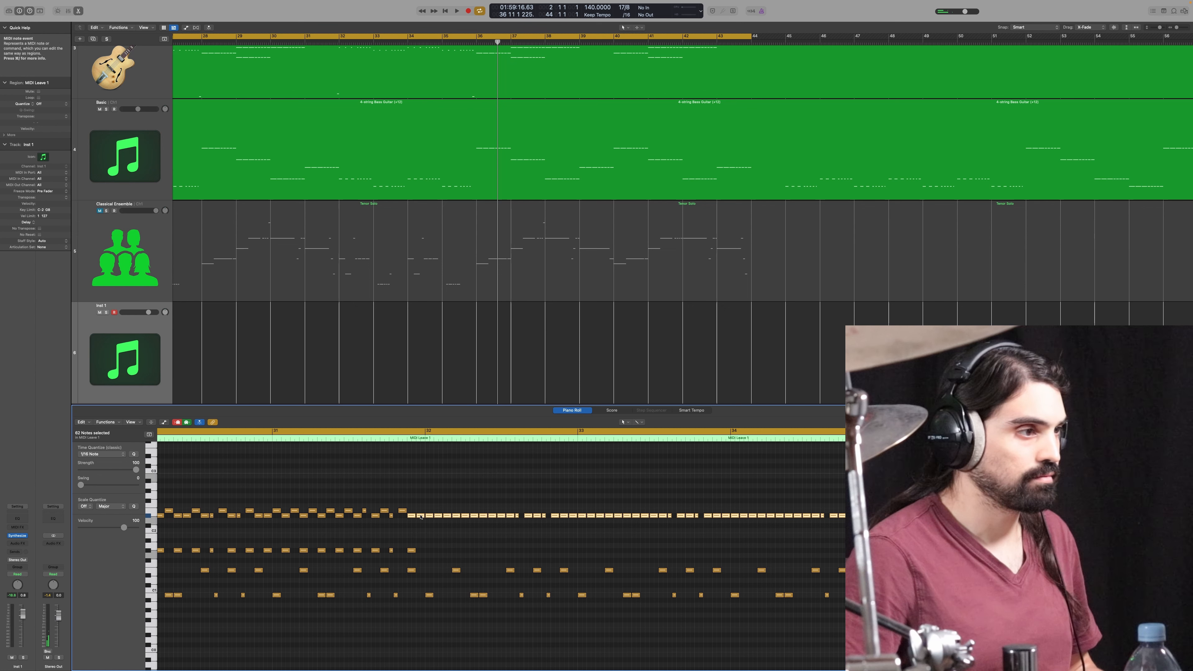
{"action": "left_click_drag", "start_coordinate": [412, 517], "coordinate": [415, 455]}
{"action": "left_click", "coordinate": [421, 472]}
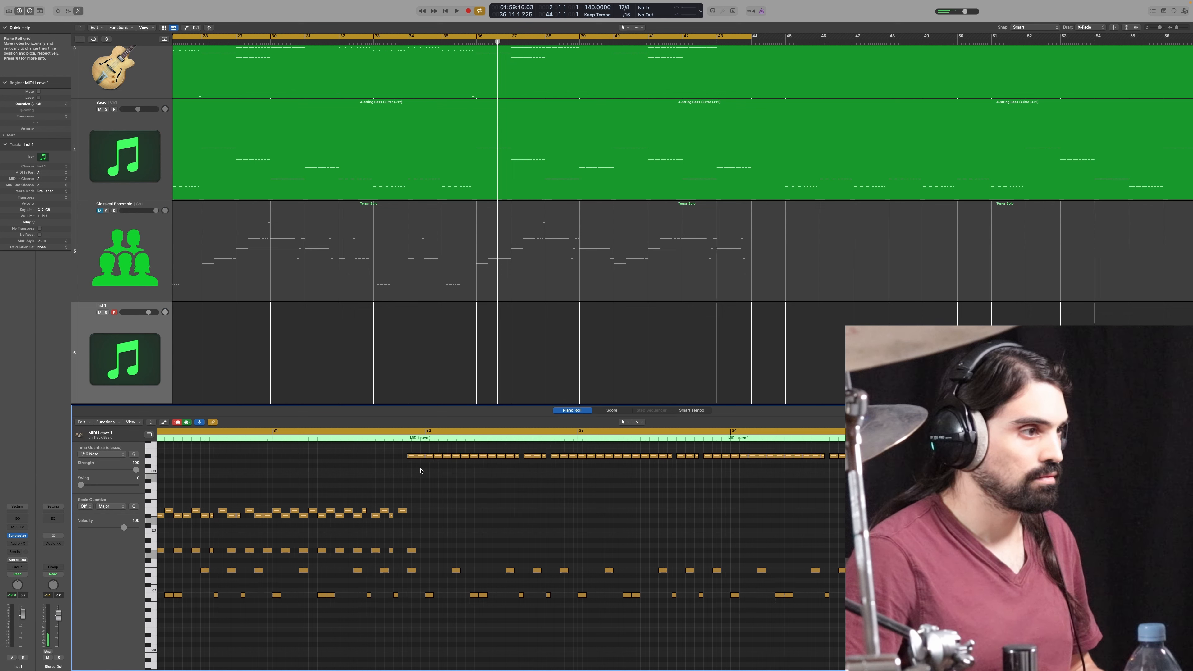
Step: Play back the edited drum part from around bar 32 together with the other tracks
{"action": "left_click", "coordinate": [407, 441]}
{"action": "key", "text": "space"}
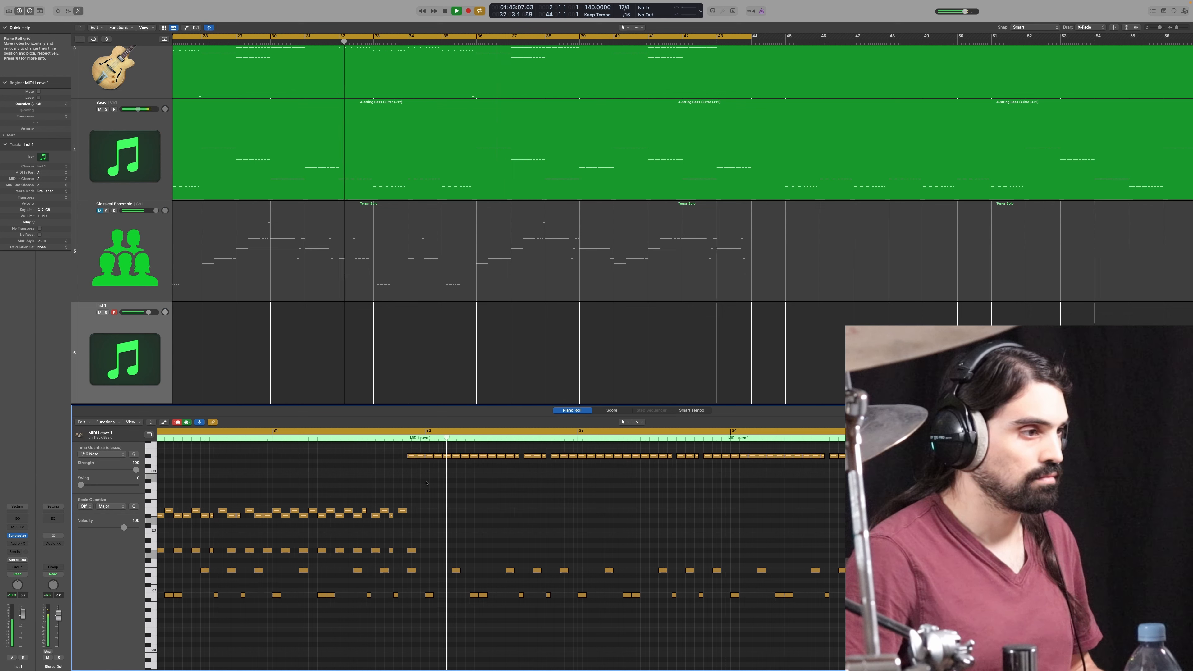
{"action": "left_click", "coordinate": [381, 441]}
{"action": "key", "text": "space"}
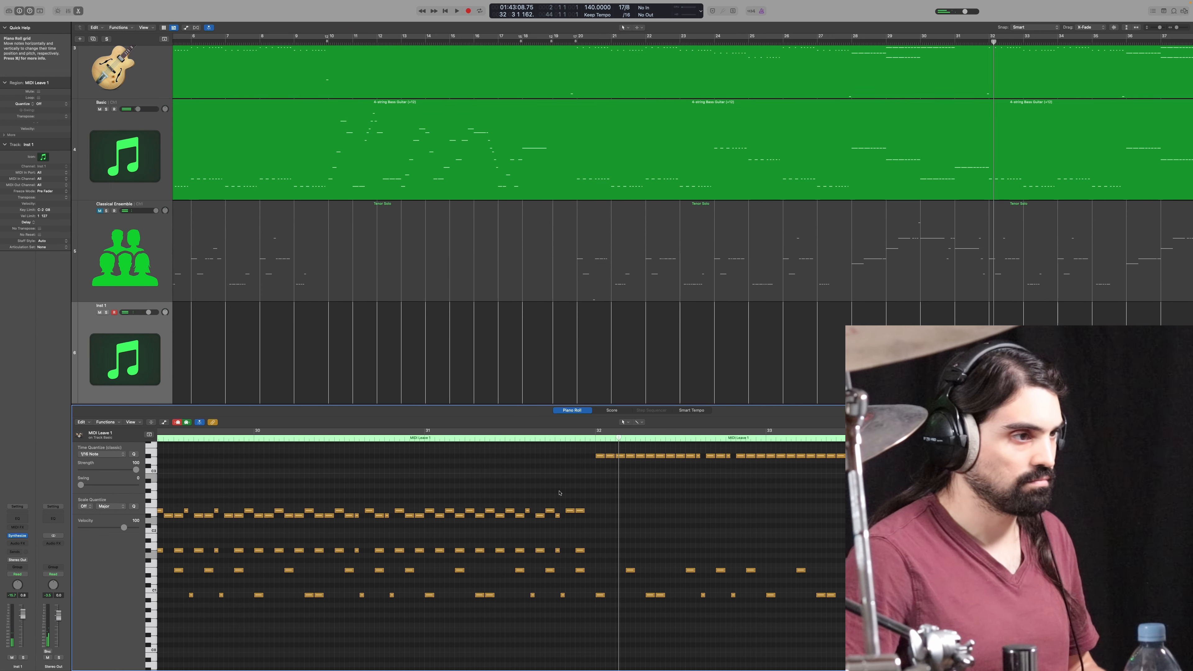
{"action": "key", "text": "space"}
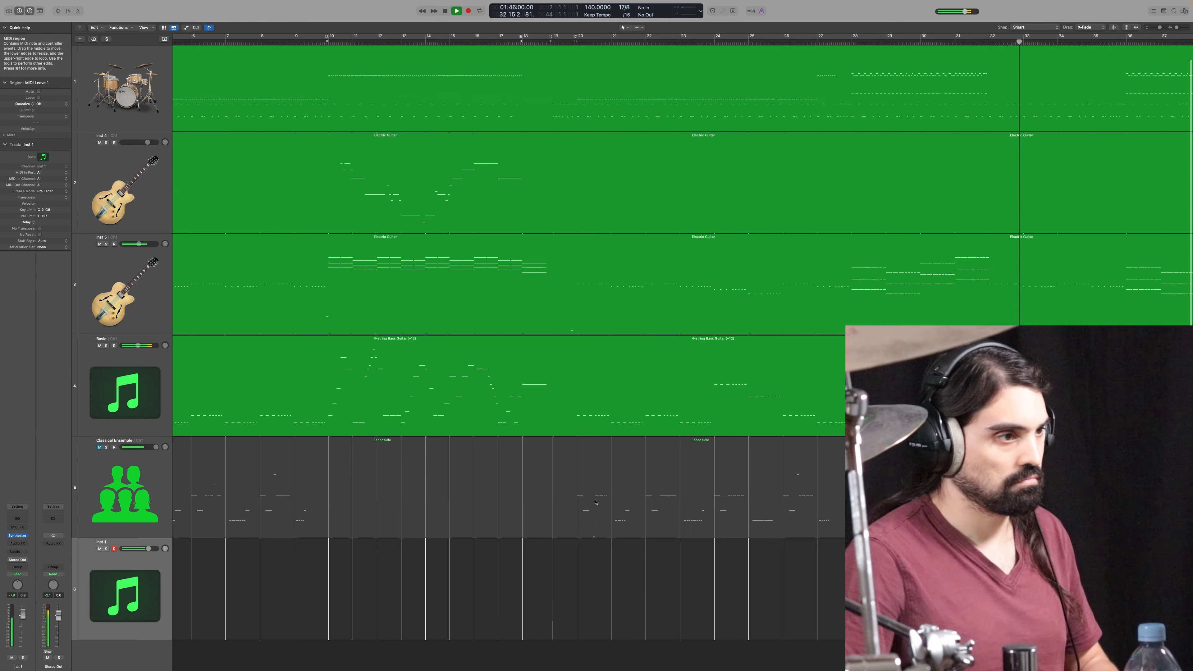
{"action": "scroll", "coordinate": [498, 562], "scroll_direction": "right", "scroll_amount": 5}
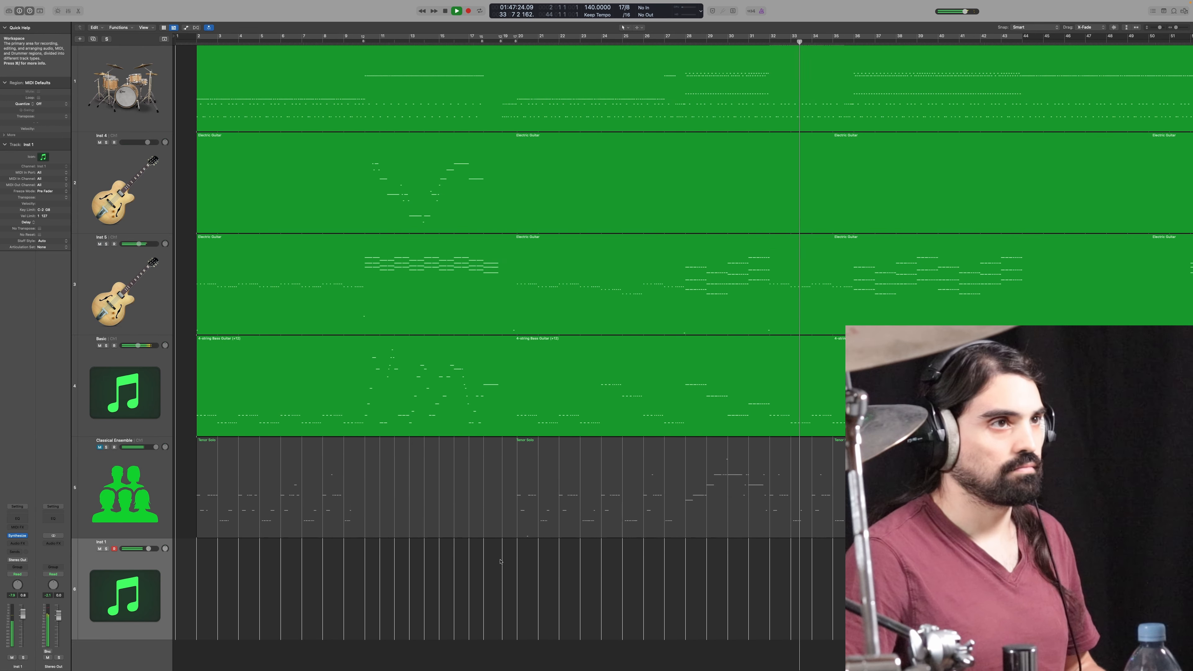
{"action": "key", "text": "space"}
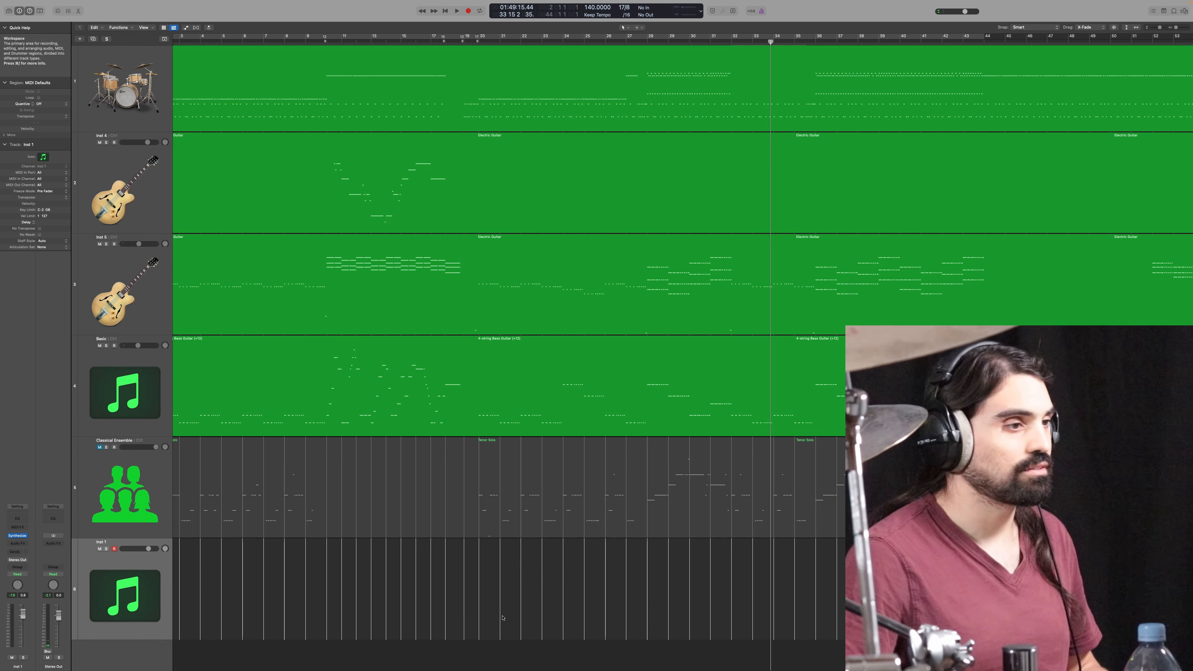
Step: Bounce bars 2 to 44 offline as an MP3 named "Leave Him Cold bm for" followed by the recipient's name
{"action": "scroll", "coordinate": [503, 618], "scroll_direction": "left", "scroll_amount": 5}
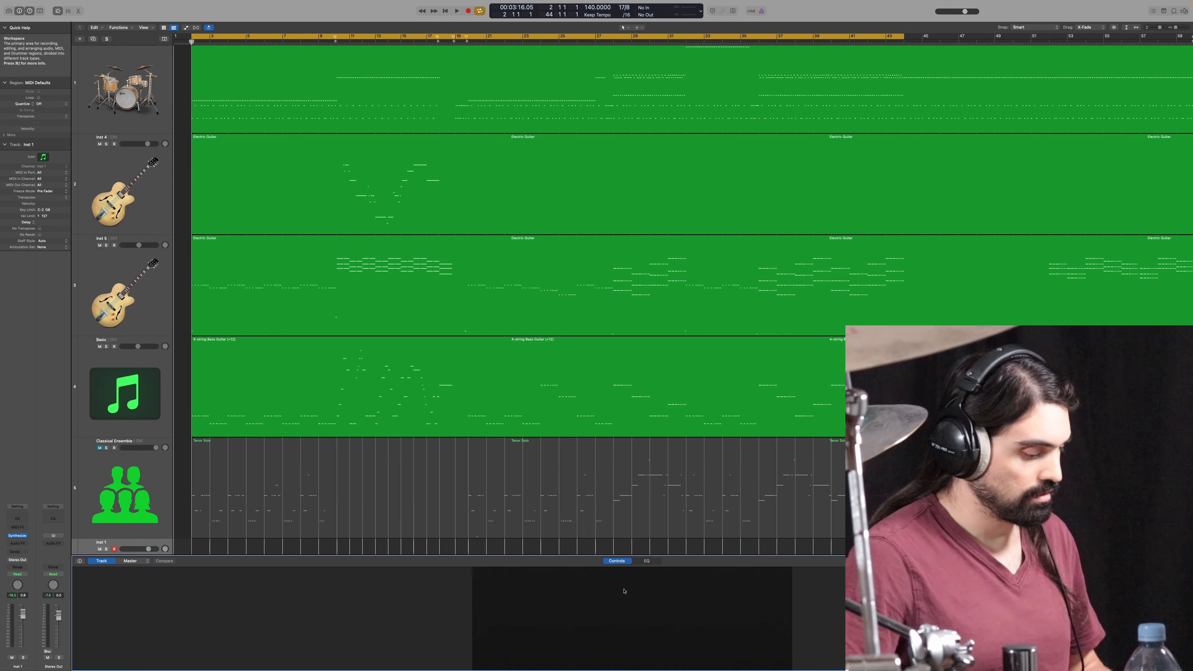
{"action": "key", "text": "x"}
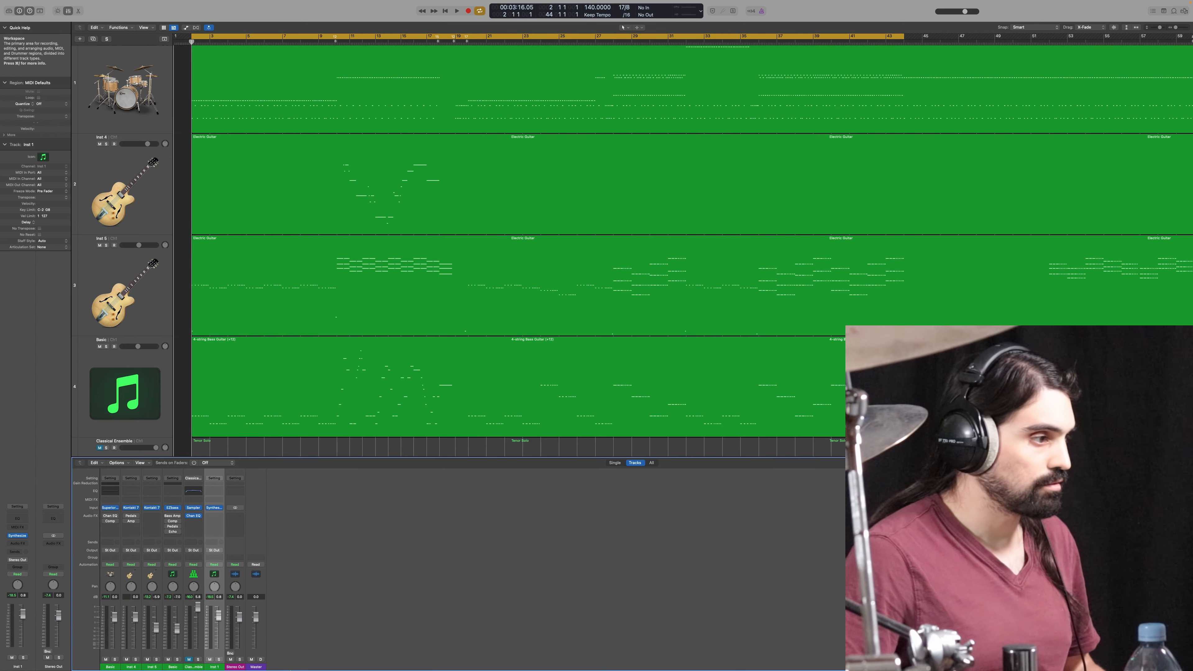
{"action": "left_click", "coordinate": [235, 646]}
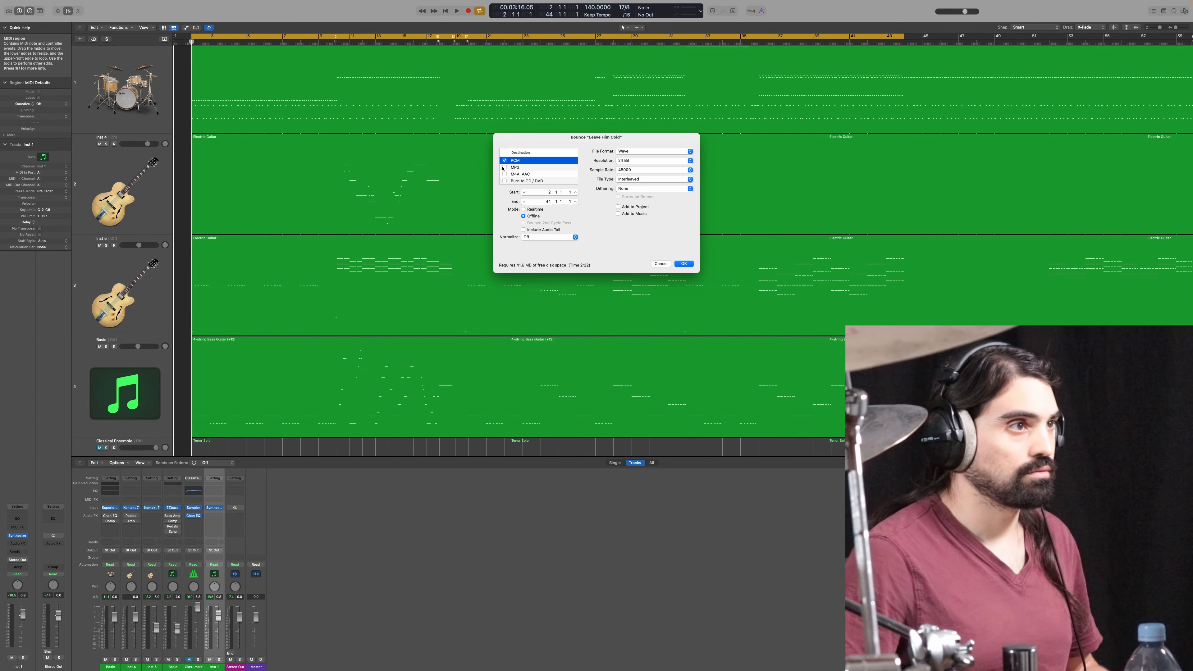
{"action": "left_click", "coordinate": [684, 264]}
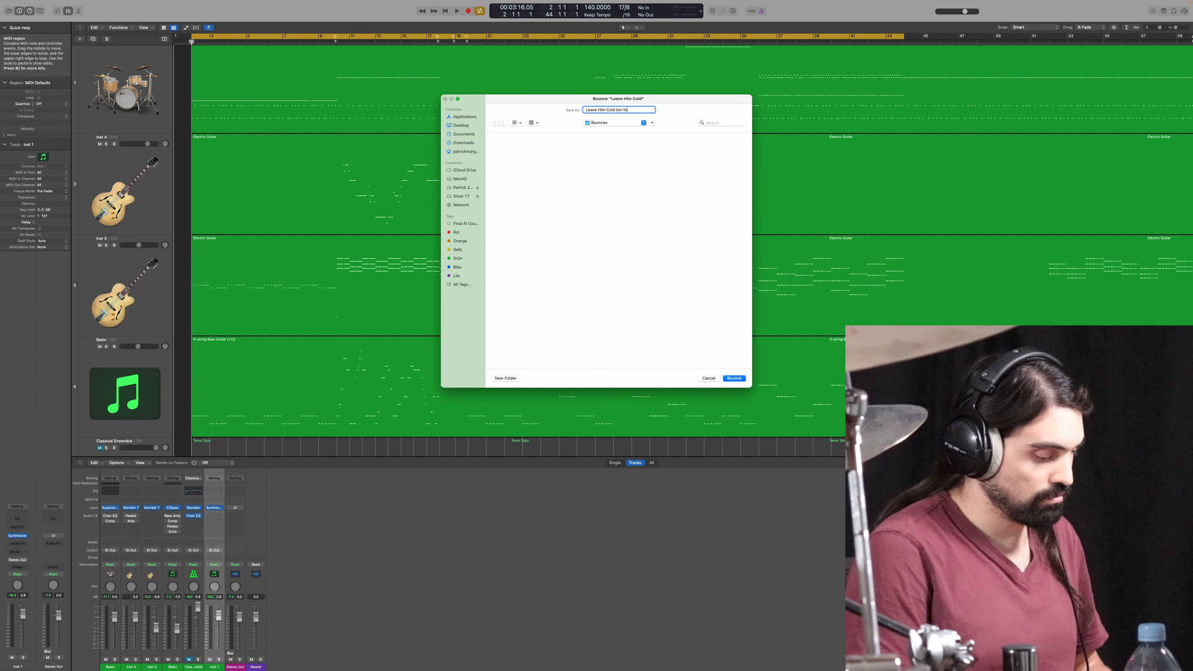
{"action": "type", "text": "bm for Pas"}
{"action": "key", "text": "Return"}
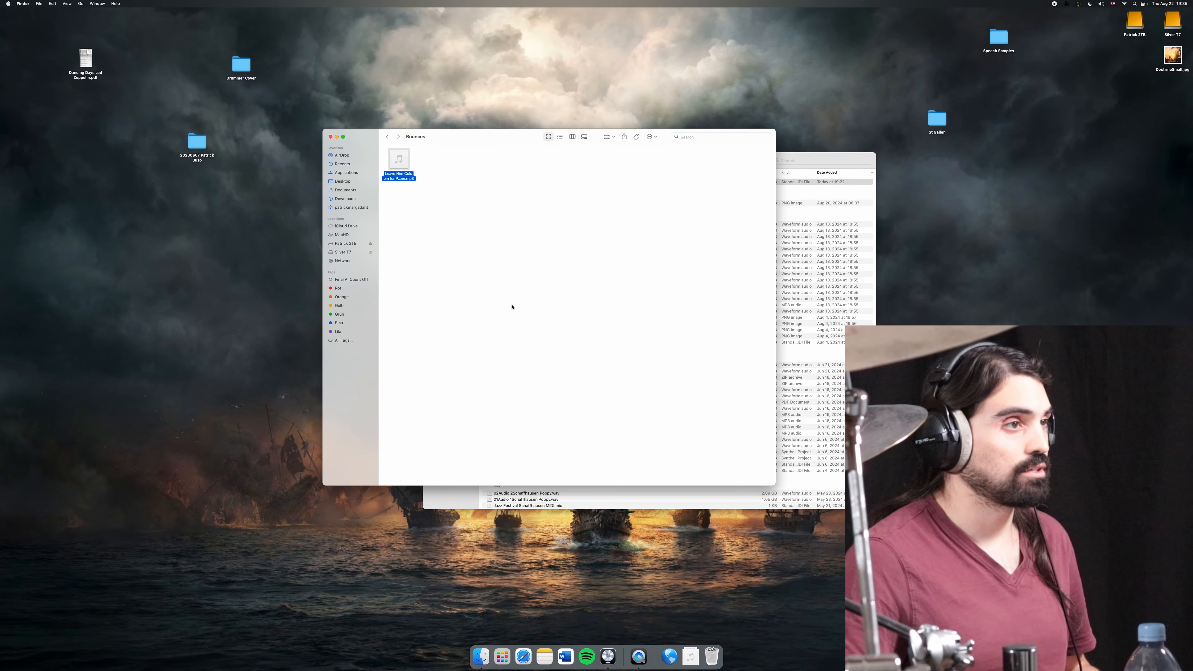
Step: Preview the bounced MP3 in Finder's Bounces folder, and return to Logic Pro's arrangement with the mixer hidden
{"action": "key", "text": "space"}
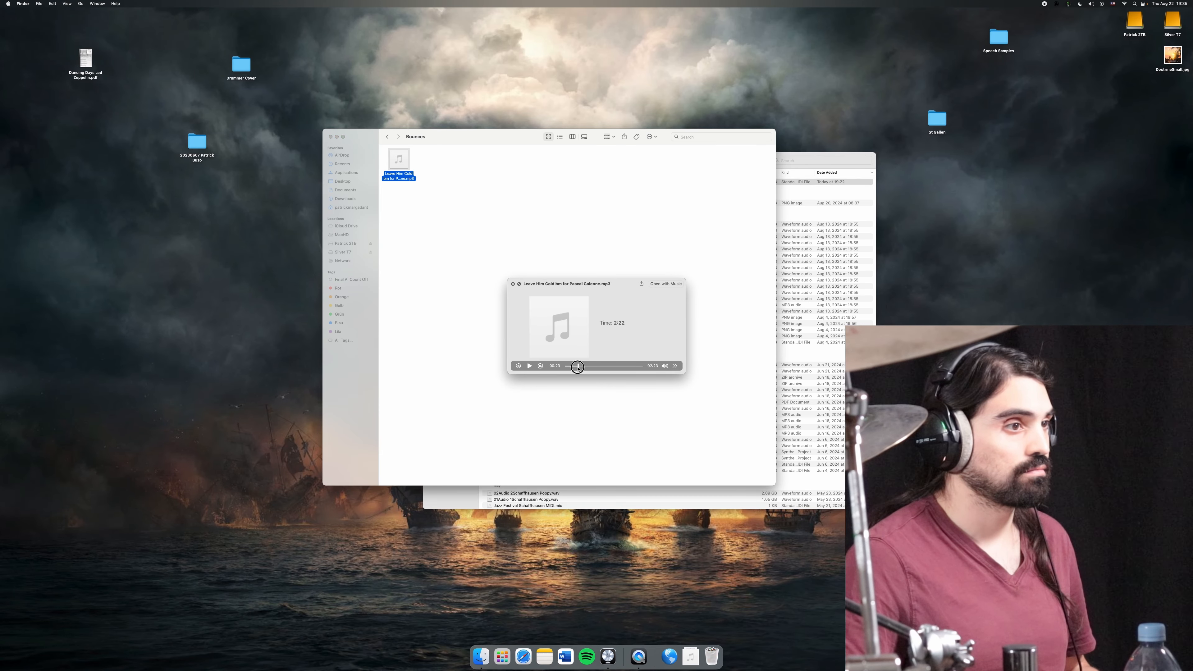
{"action": "key", "text": "space"}
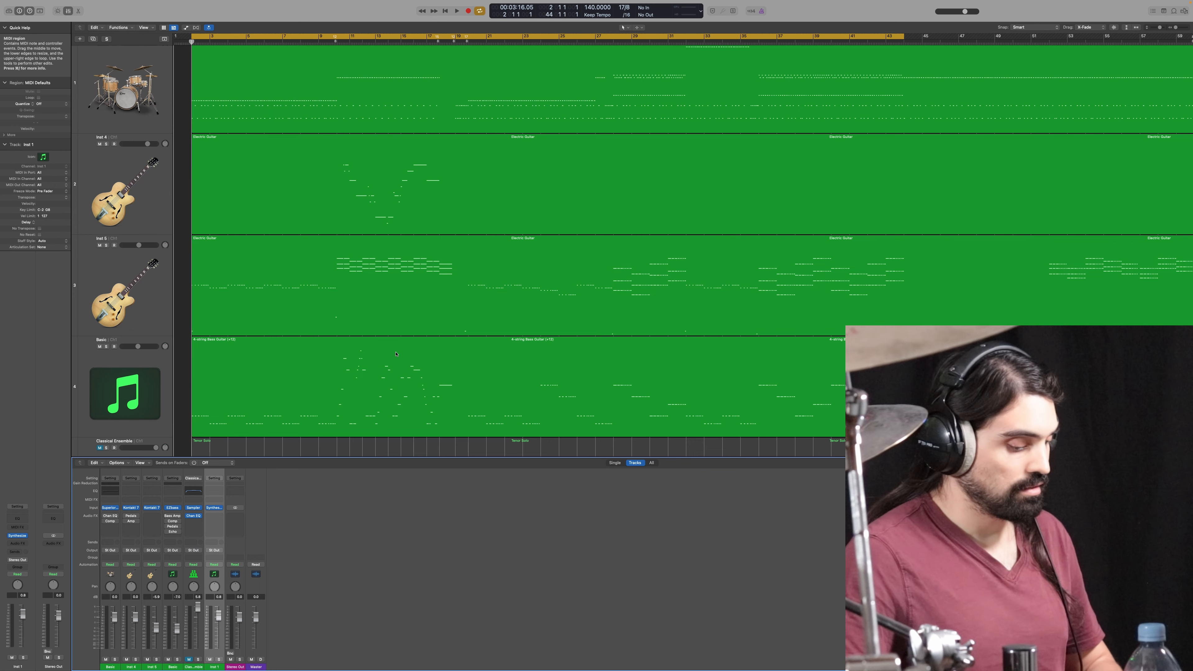
{"action": "key", "text": "p"}
{"action": "key", "text": "p"}
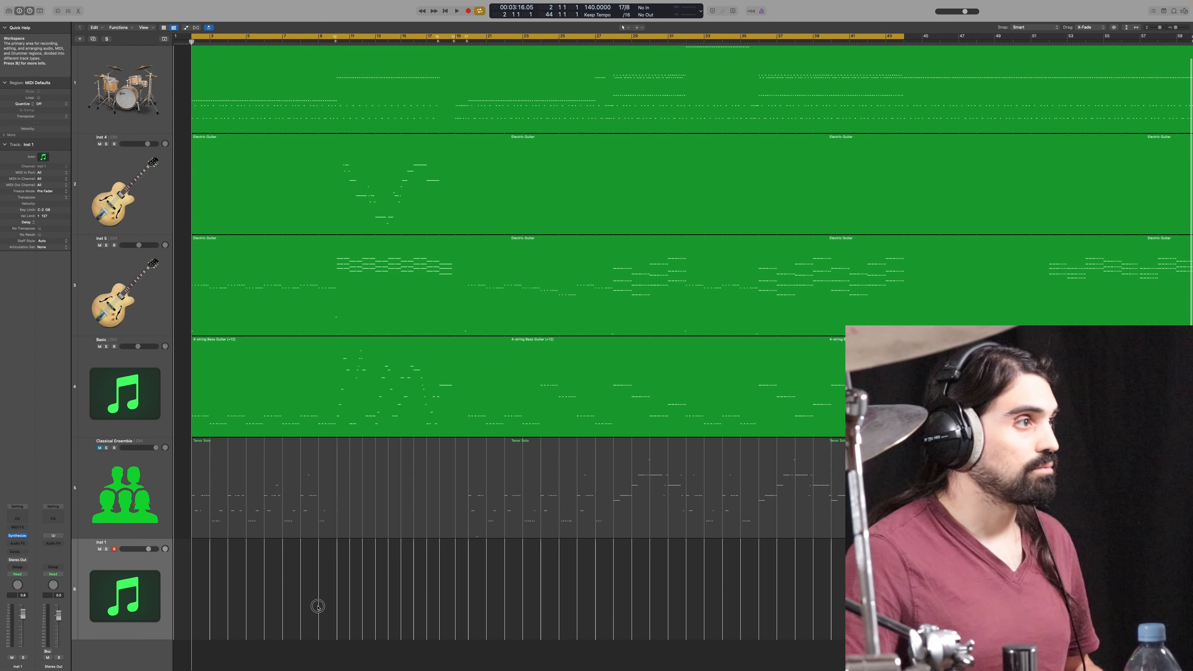
Step: Open the Inst 4 track's Electric Guitar region in the piano roll and bring its notes into view
{"action": "left_click", "coordinate": [165, 190]}
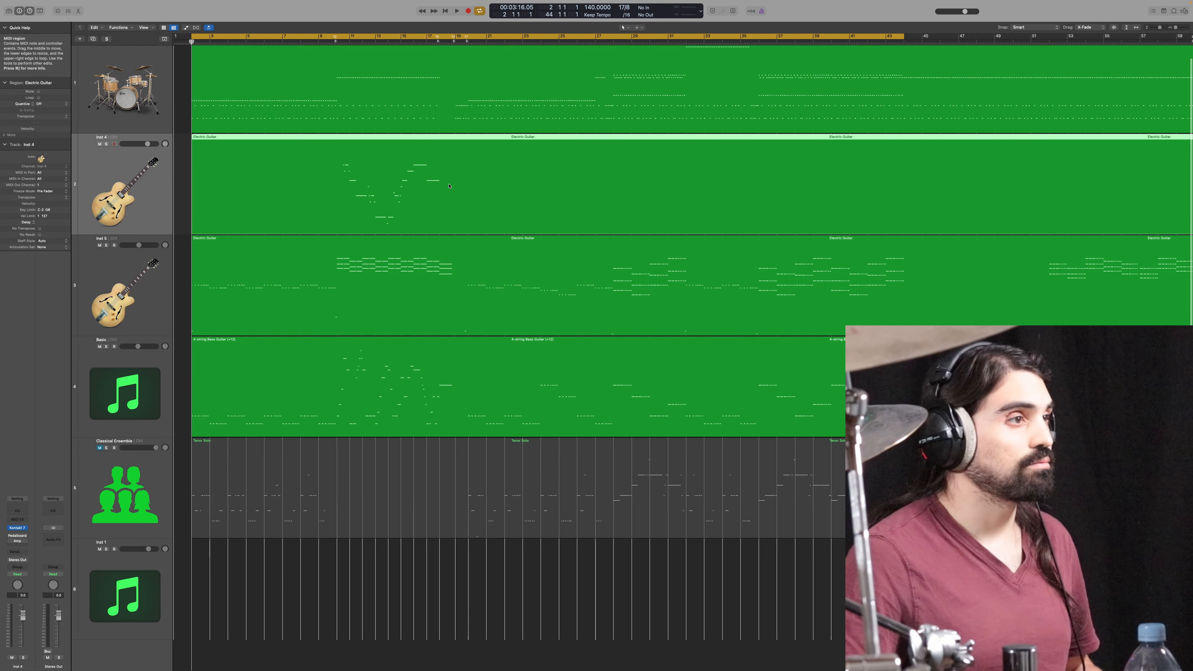
{"action": "key", "text": "p"}
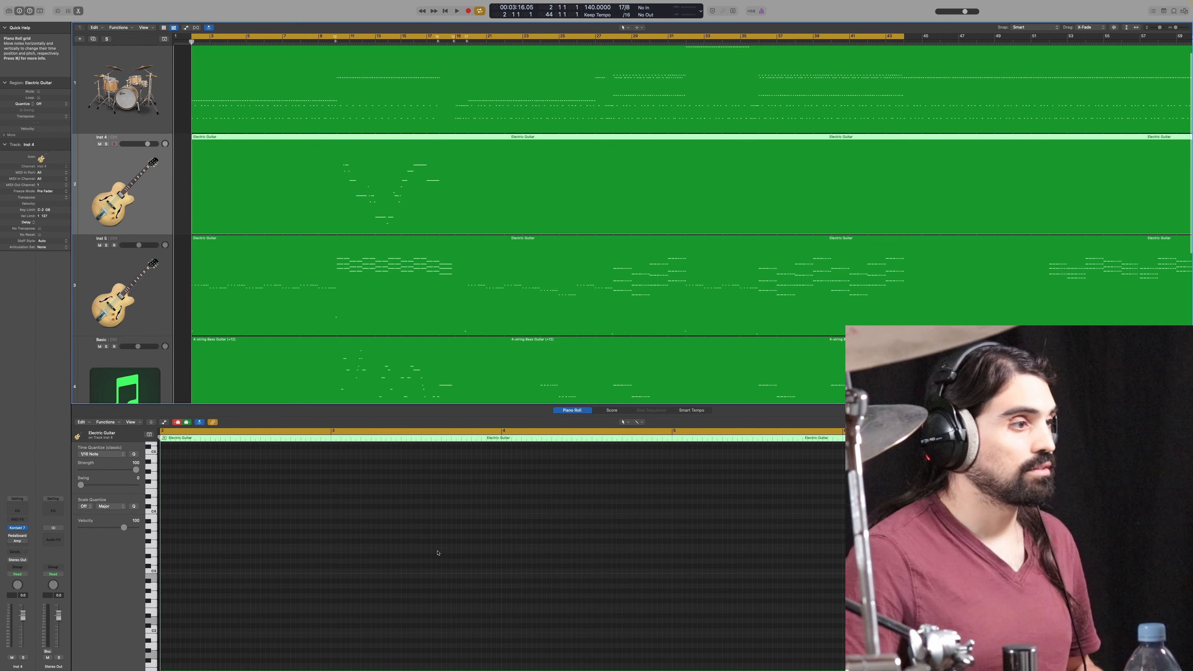
{"action": "scroll", "coordinate": [432, 541], "scroll_direction": "down", "scroll_amount": 6}
{"action": "scroll", "coordinate": [426, 530], "scroll_direction": "left", "scroll_amount": 2}
{"action": "scroll", "coordinate": [426, 530], "scroll_direction": "down", "scroll_amount": 1}
{"action": "scroll", "coordinate": [428, 530], "scroll_direction": "down", "scroll_amount": 3, "text": "super"}
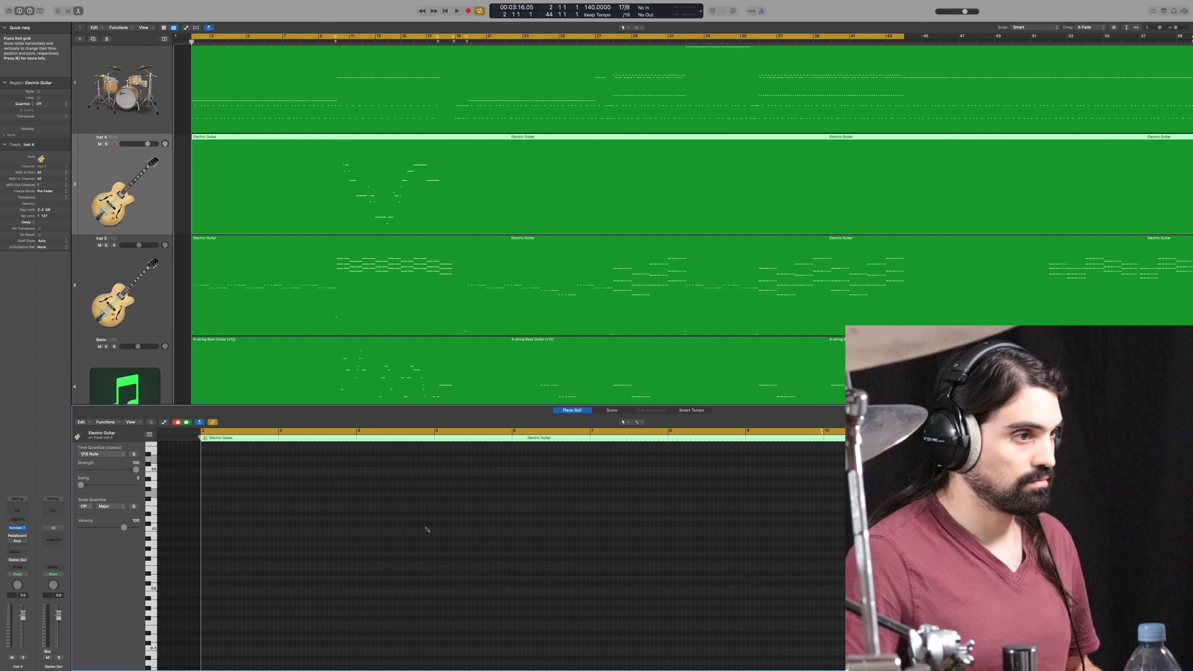
{"action": "scroll", "coordinate": [426, 530], "scroll_direction": "up", "scroll_amount": 3}
Step: Transpose all notes of the Inst 4 Electric Guitar region down two semitones and play the part from bar 10
{"action": "key", "text": "super+a"}
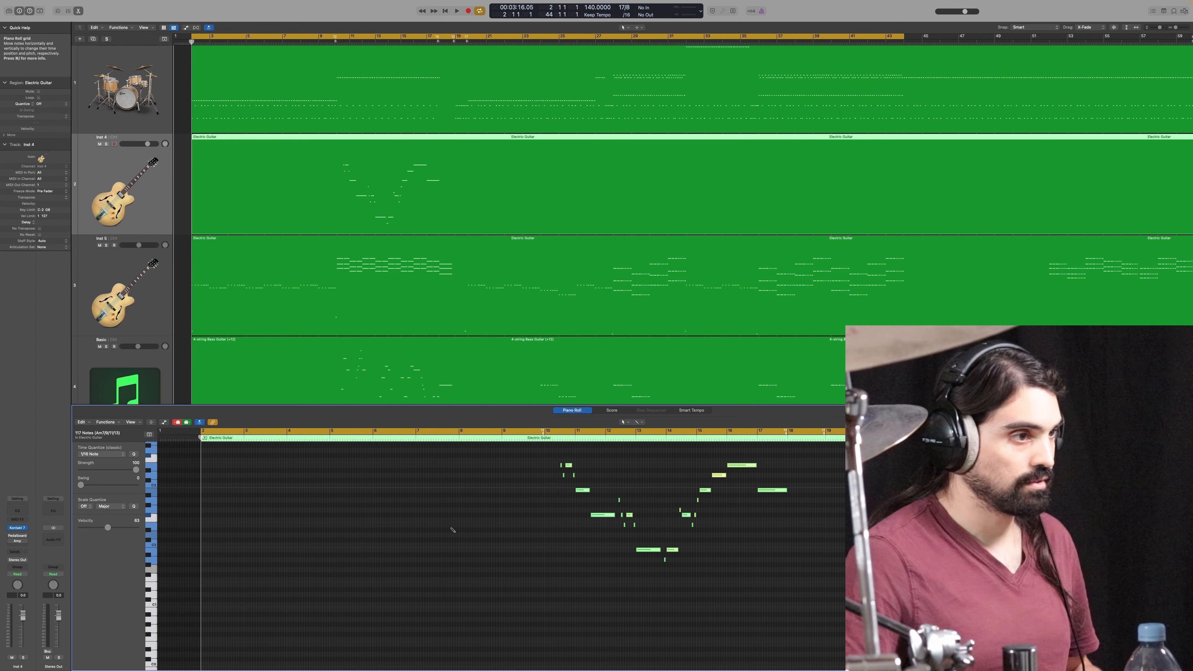
{"action": "key", "text": "z"}
{"action": "left_click_drag", "start_coordinate": [562, 540], "coordinate": [561, 557]}
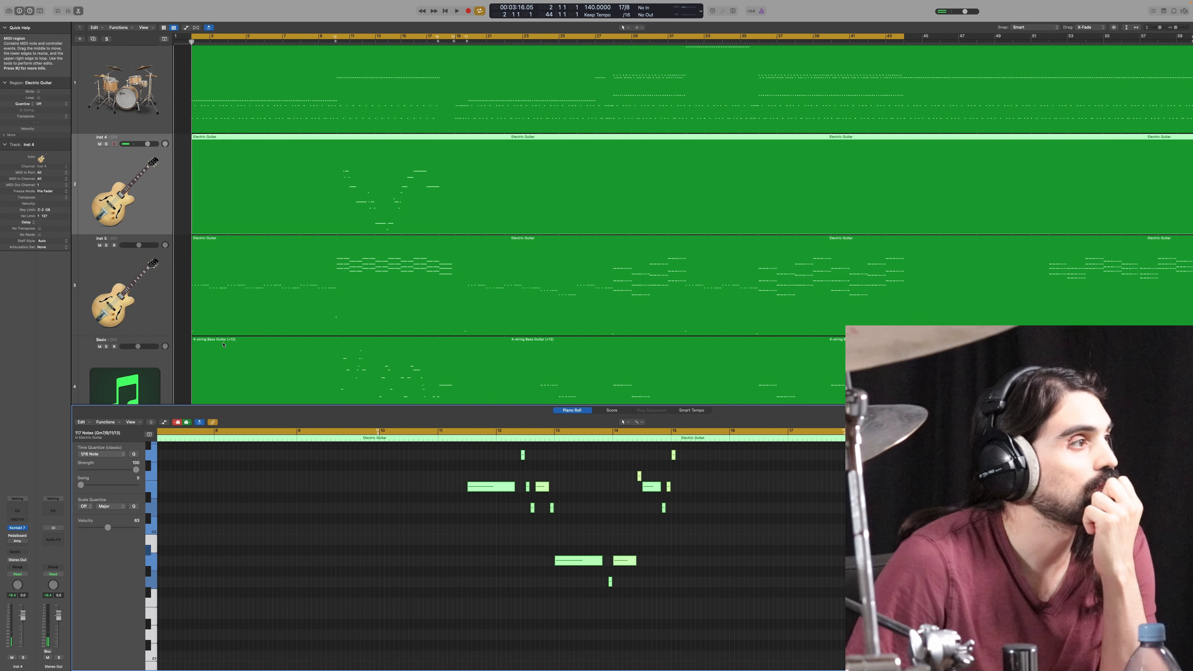
{"action": "left_click", "coordinate": [603, 586]}
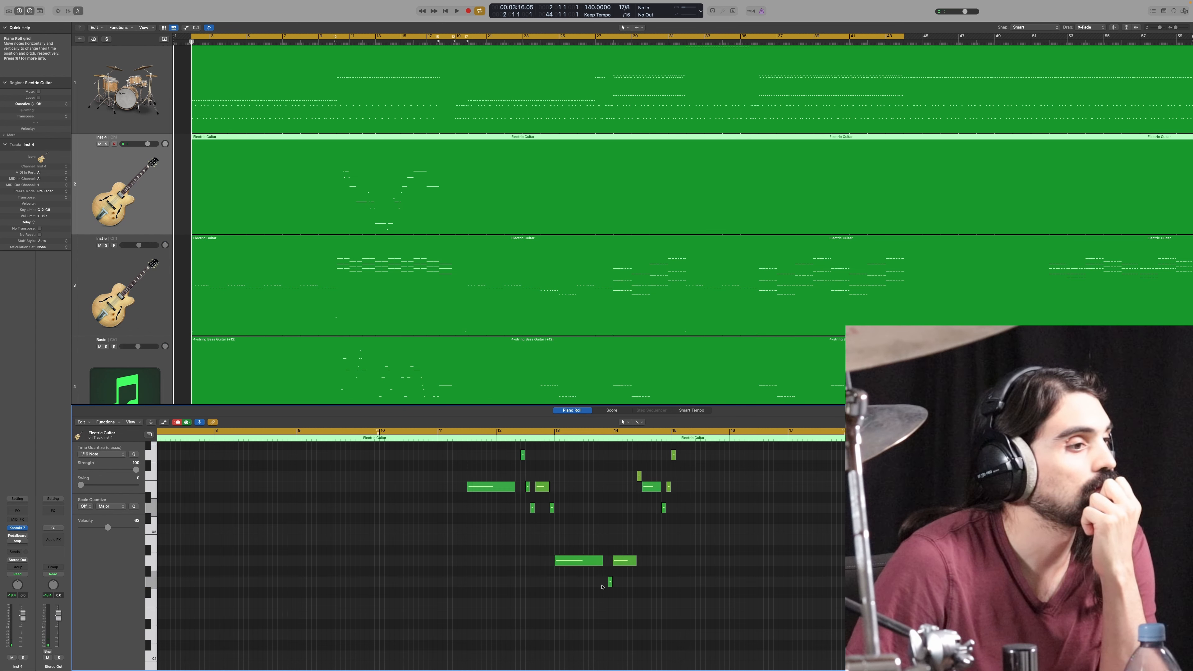
{"action": "left_click", "coordinate": [591, 568]}
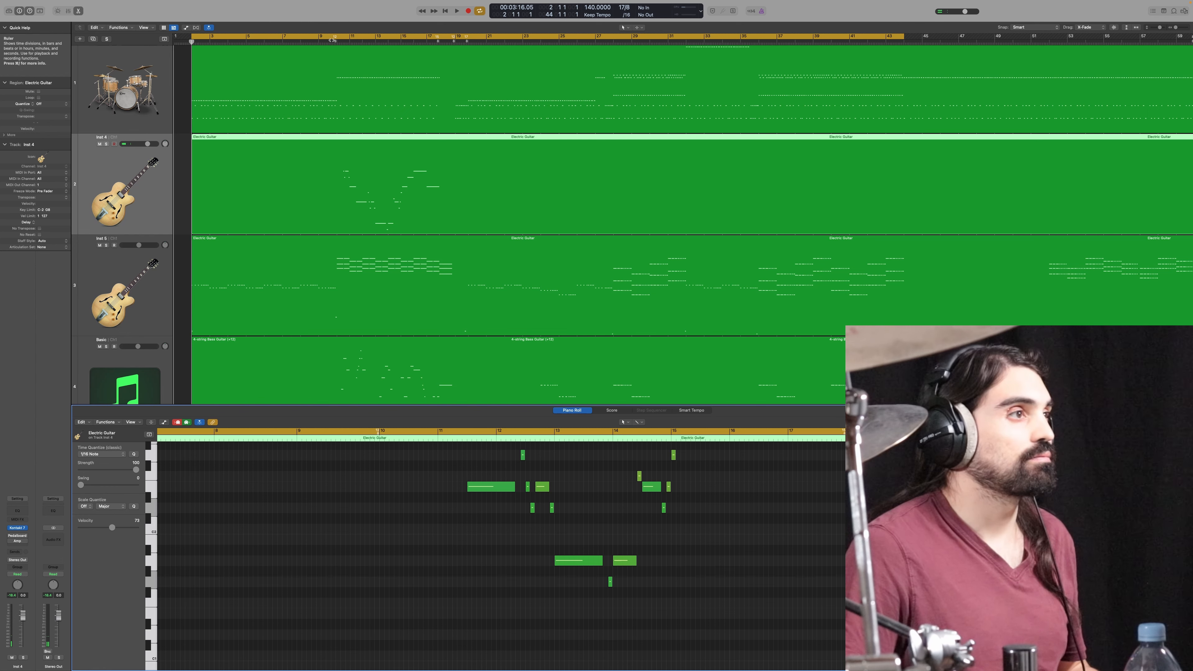
{"action": "double_click", "coordinate": [336, 41]}
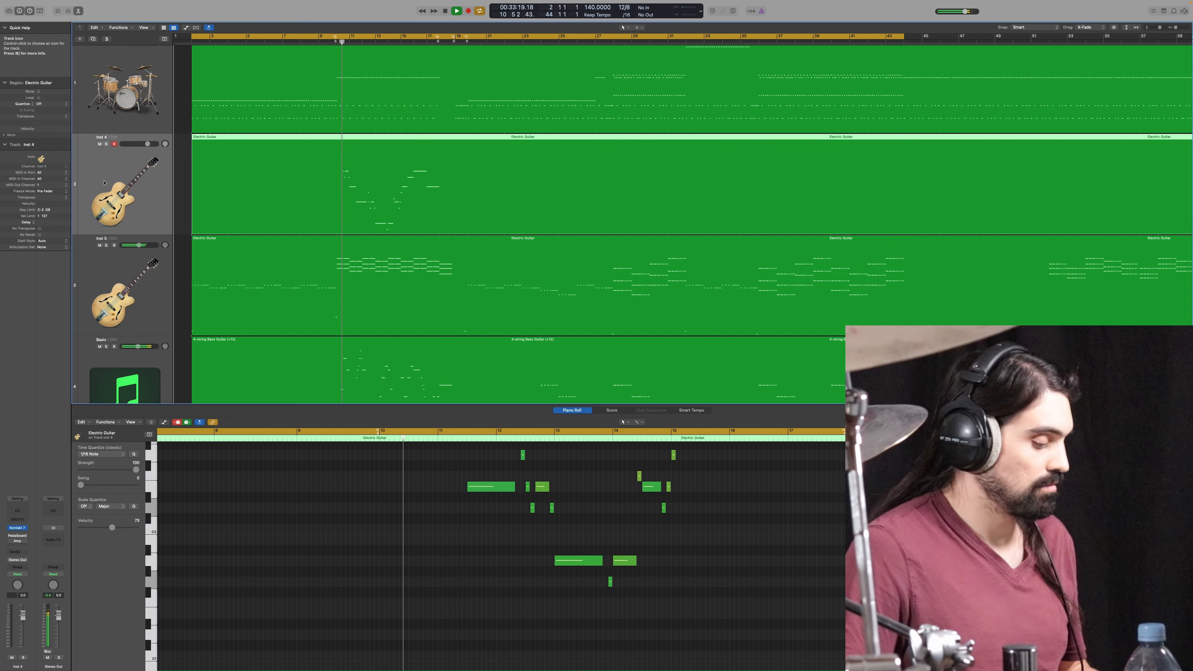
Step: Solo the Inst 4 guitar track and listen to its transposed line during playback
{"action": "key", "text": "s"}
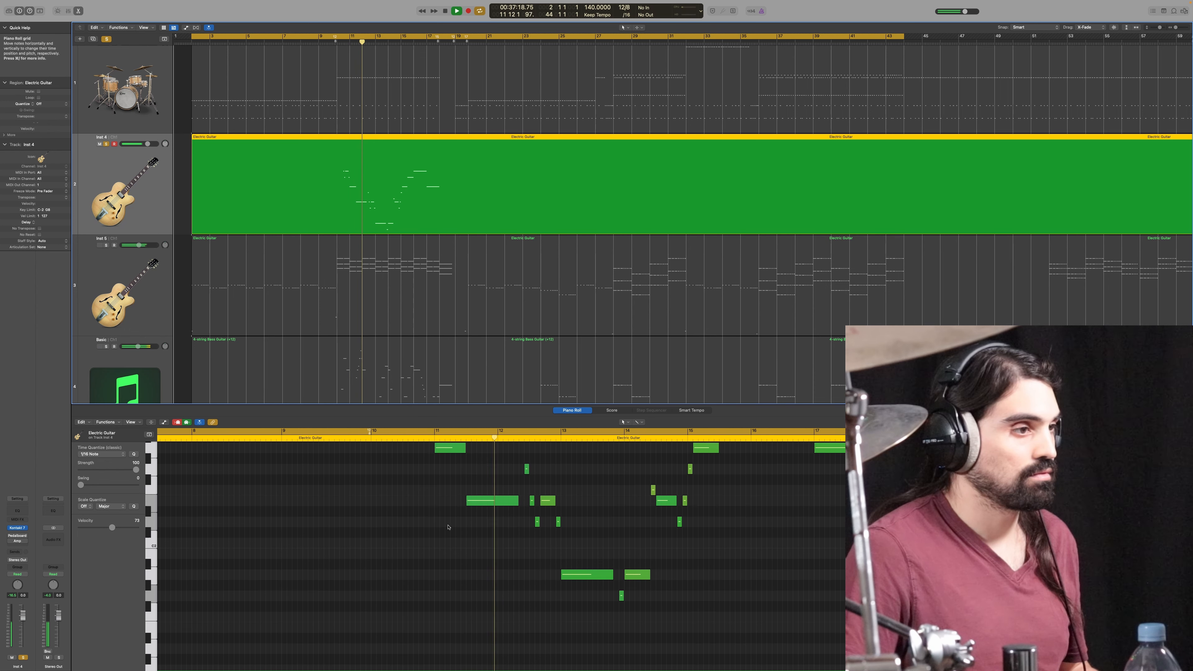
{"action": "scroll", "coordinate": [449, 527], "scroll_direction": "up", "scroll_amount": 3}
{"action": "scroll", "coordinate": [450, 528], "scroll_direction": "up", "scroll_amount": 2}
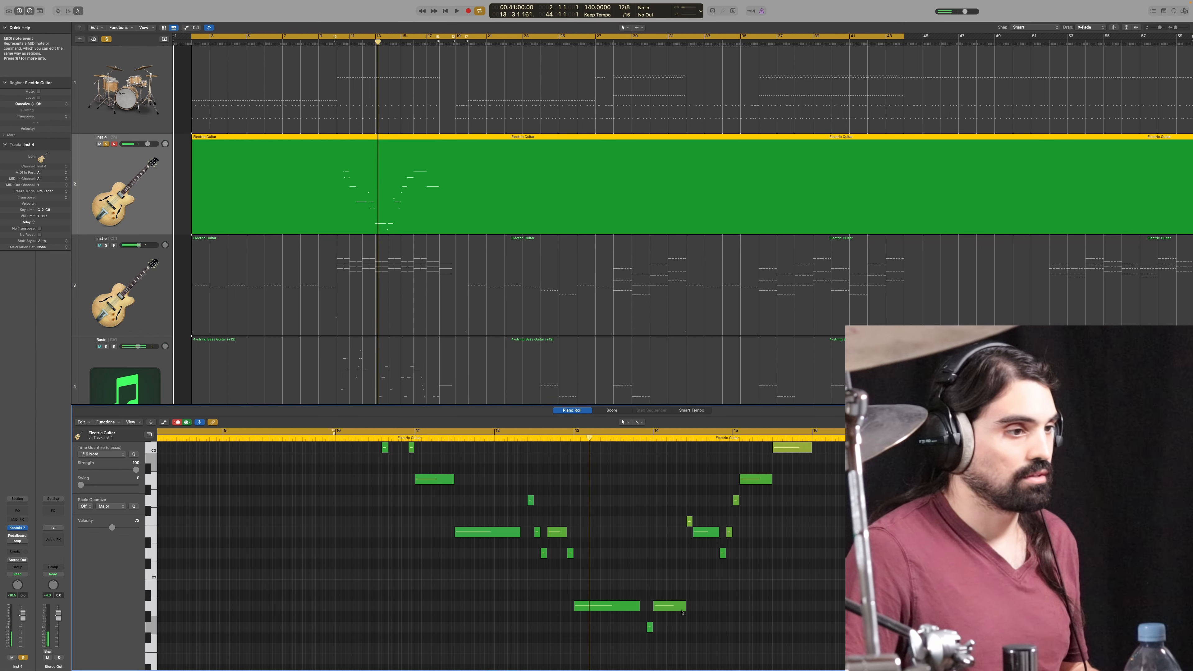
{"action": "key", "text": "super+a"}
{"action": "right_click", "coordinate": [618, 607]}
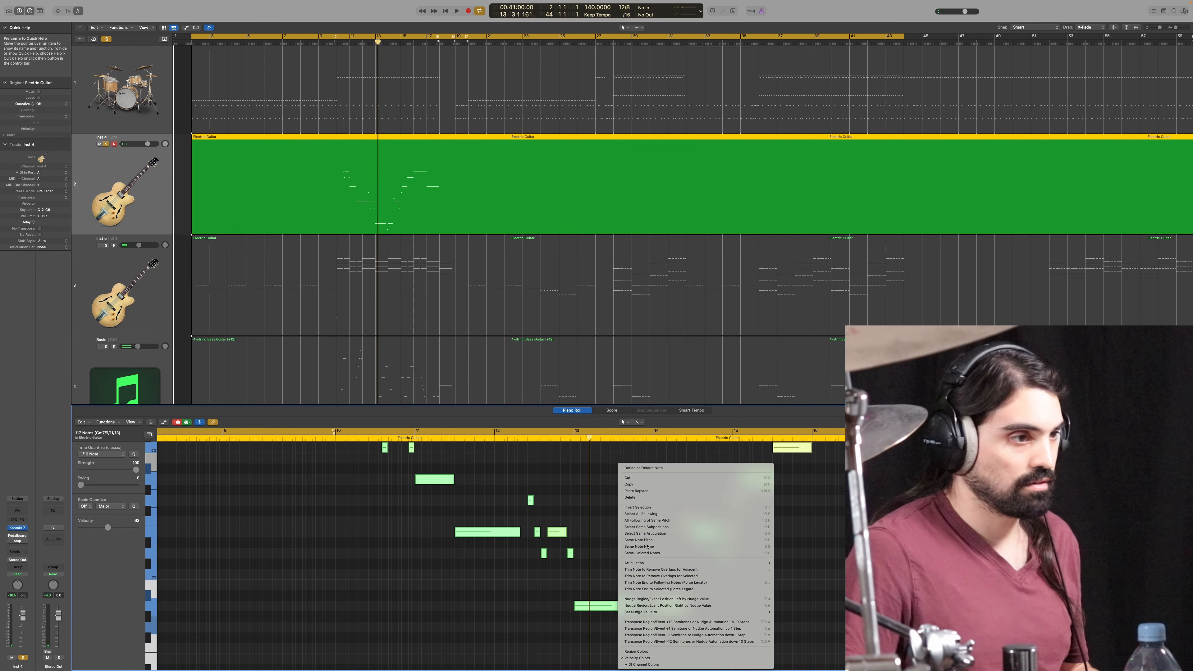
{"action": "left_click", "coordinate": [744, 622]}
{"action": "left_click", "coordinate": [711, 605]}
Step: Replay the soloed Inst 4 guitar line from bar 10 and stop playback in bar 13
{"action": "key", "text": "space"}
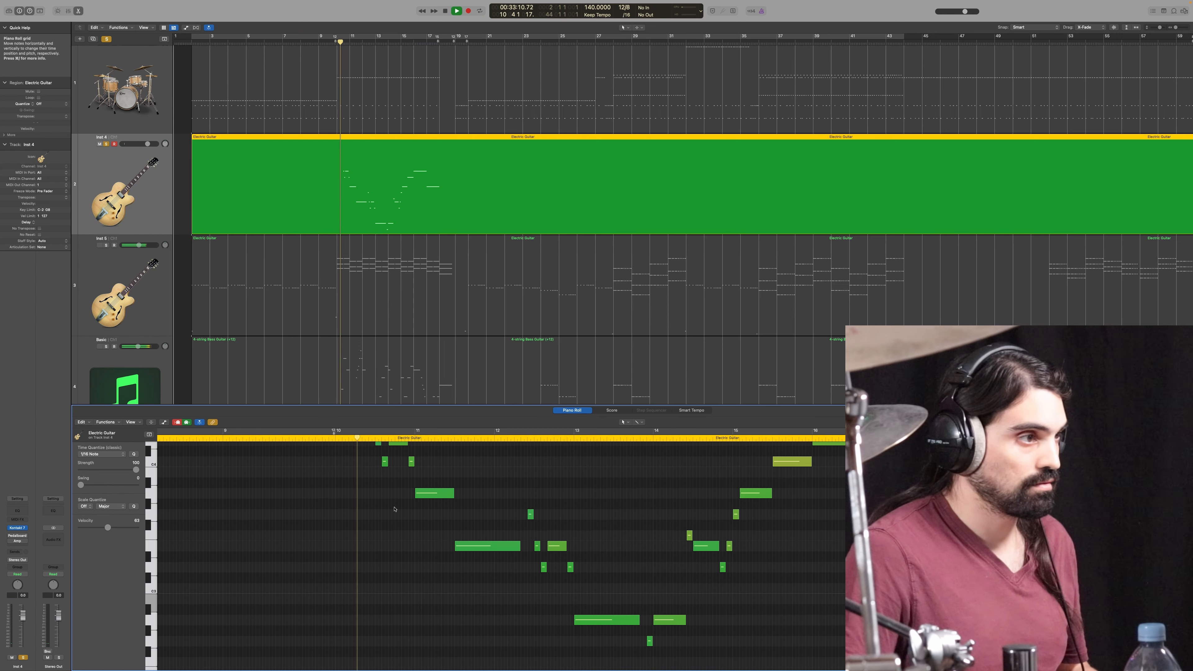
{"action": "left_click", "coordinate": [558, 594]}
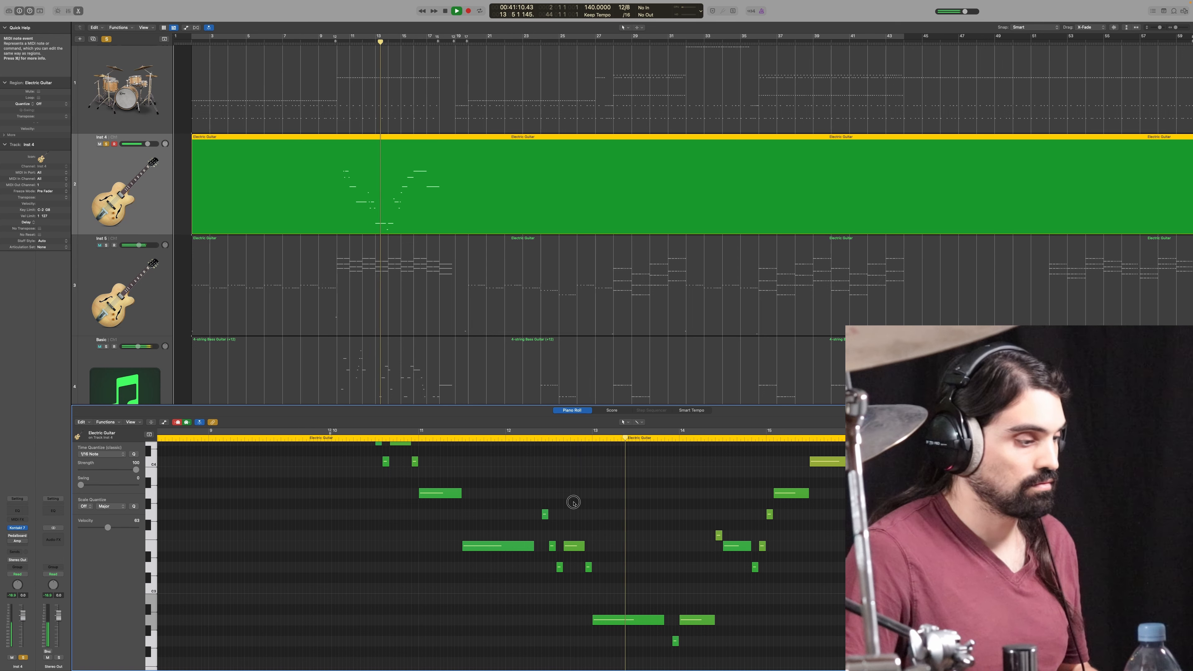
{"action": "key", "text": "space"}
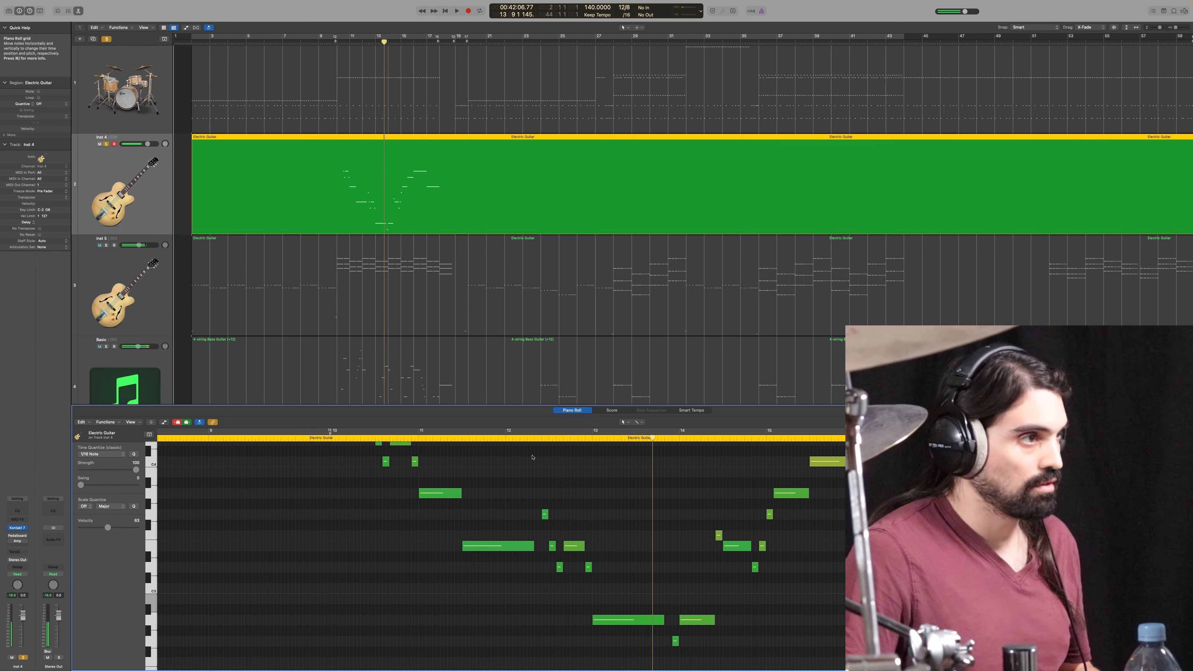
Step: Transpose all notes of the Inst 5 track's Electric Guitar region down two semitones in the piano roll
{"action": "left_click", "coordinate": [179, 277]}
{"action": "key", "text": "super+a"}
{"action": "left_click_drag", "start_coordinate": [572, 640], "coordinate": [174, 477]}
{"action": "key", "text": "Delete"}
{"action": "scroll", "coordinate": [283, 519], "scroll_direction": "up", "scroll_amount": 10}
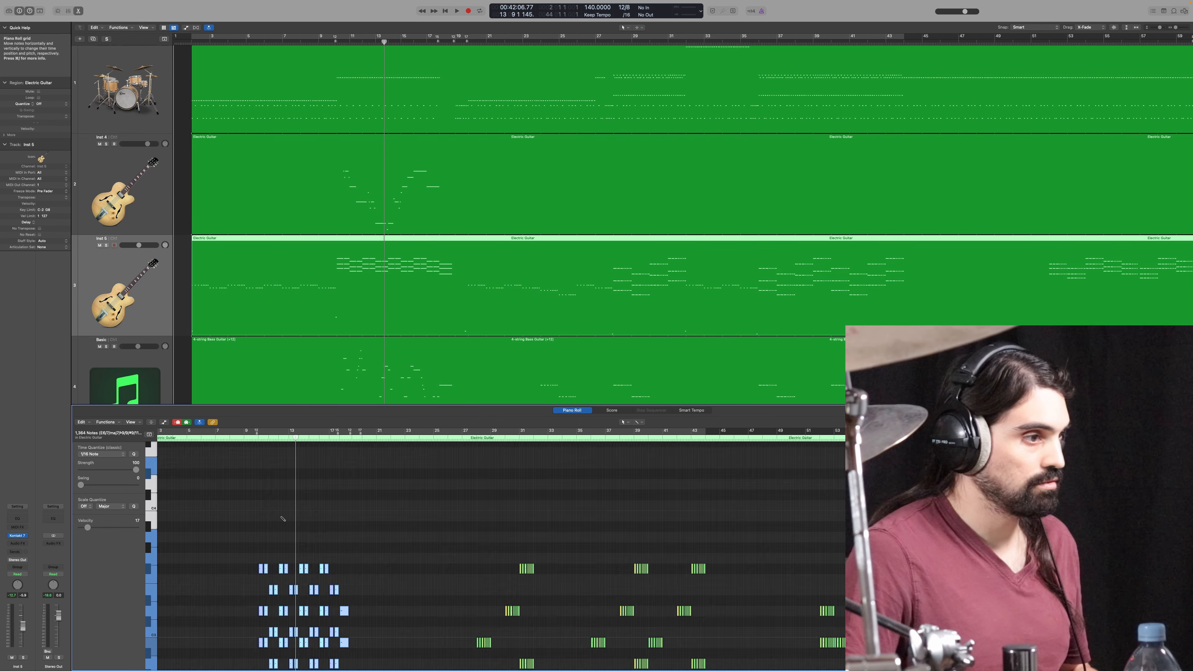
{"action": "key", "text": "super+Right"}
{"action": "key", "text": "super+Right"}
{"action": "key", "text": "super+Right"}
{"action": "key", "text": "super+Right"}
{"action": "key", "text": "super+Right"}
{"action": "scroll", "coordinate": [284, 519], "scroll_direction": "left", "scroll_amount": 5}
{"action": "scroll", "coordinate": [293, 515], "scroll_direction": "down", "scroll_amount": 4}
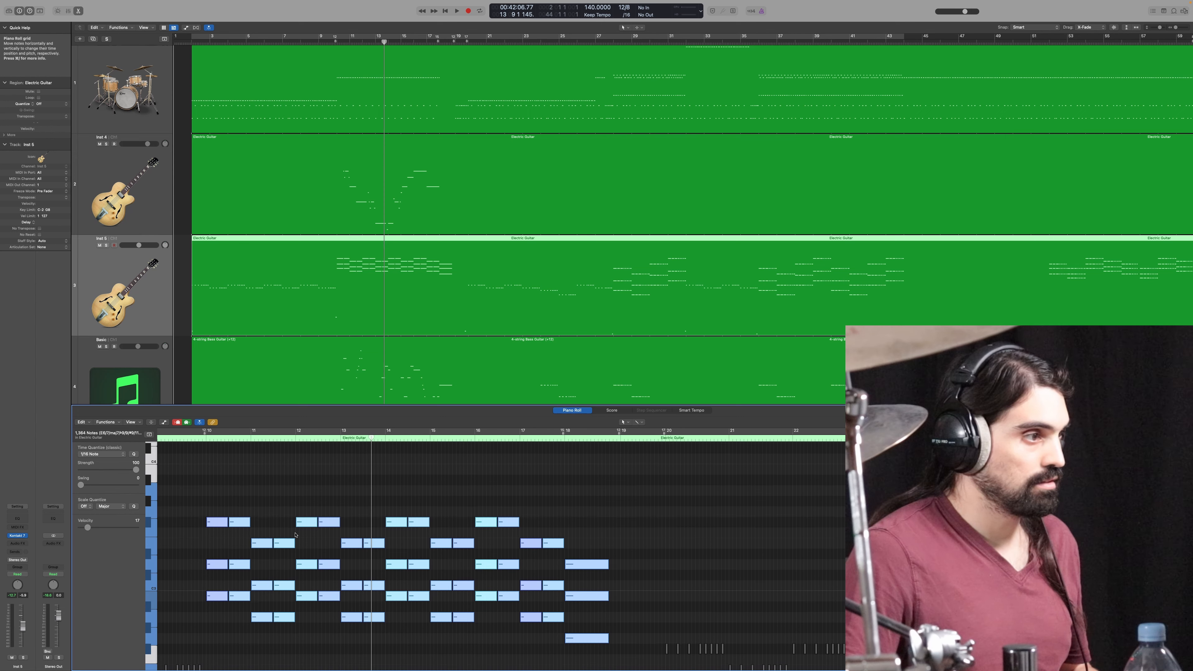
{"action": "left_click_drag", "start_coordinate": [303, 529], "coordinate": [303, 541]}
{"action": "left_click", "coordinate": [306, 522]}
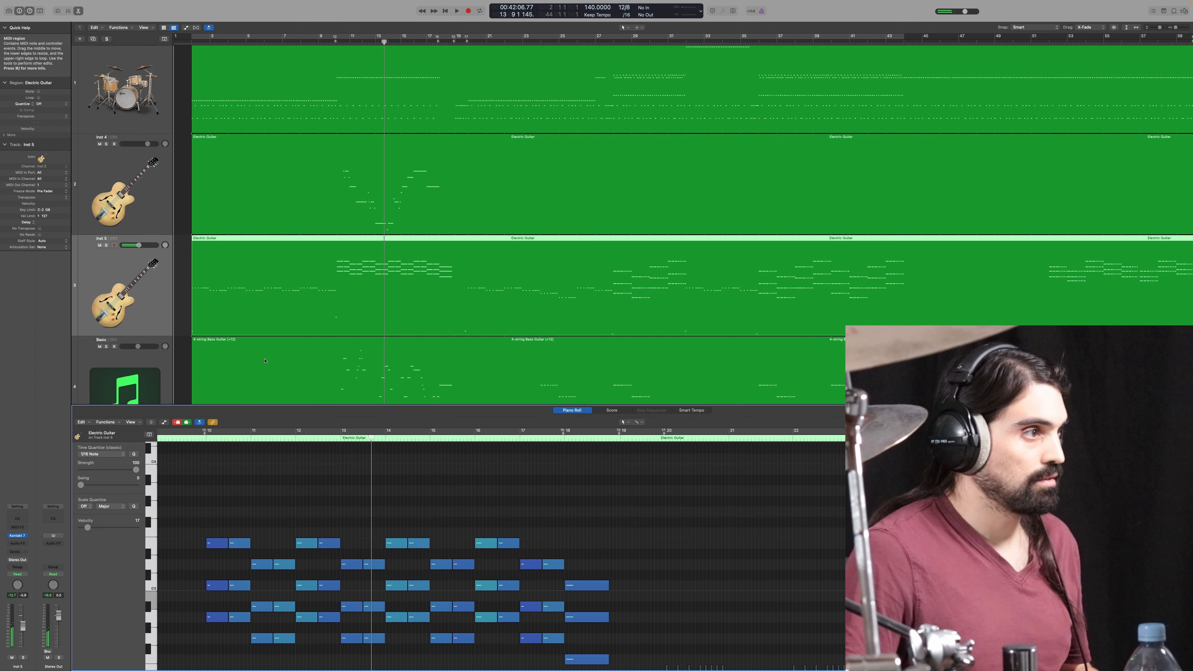
Step: Transpose all notes of the Basic track's 4-string Bass Guitar region down two semitones and hide the piano roll
{"action": "scroll", "coordinate": [177, 325], "scroll_direction": "down", "scroll_amount": 4}
{"action": "left_click", "coordinate": [179, 325]}
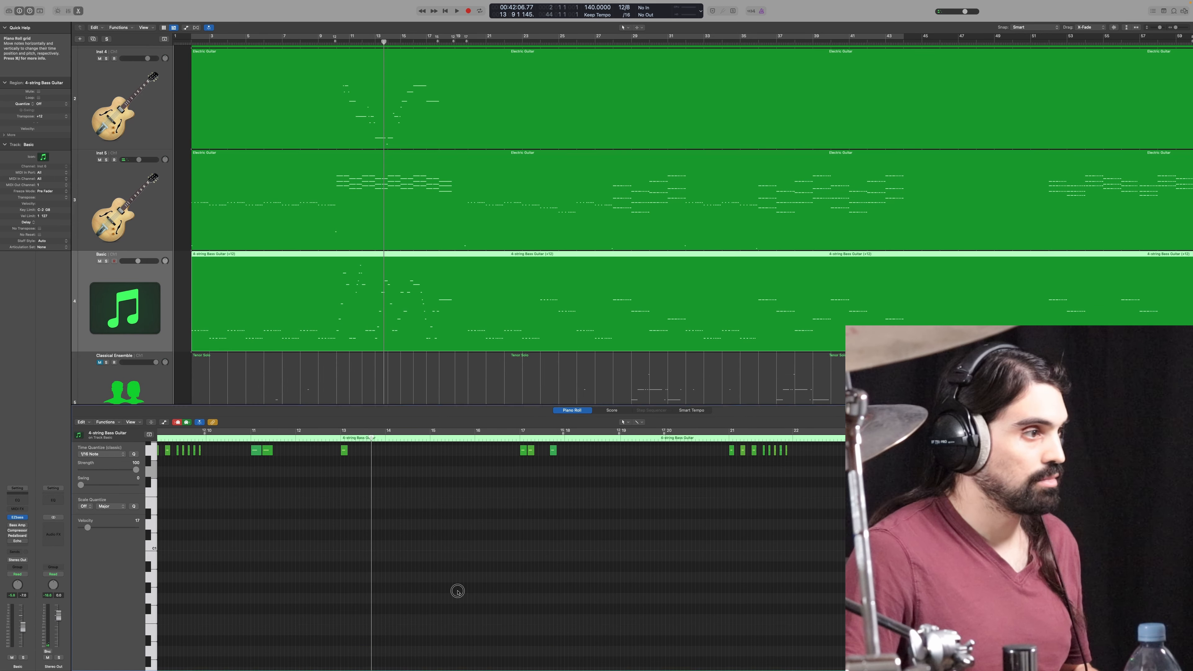
{"action": "key", "text": "super+a"}
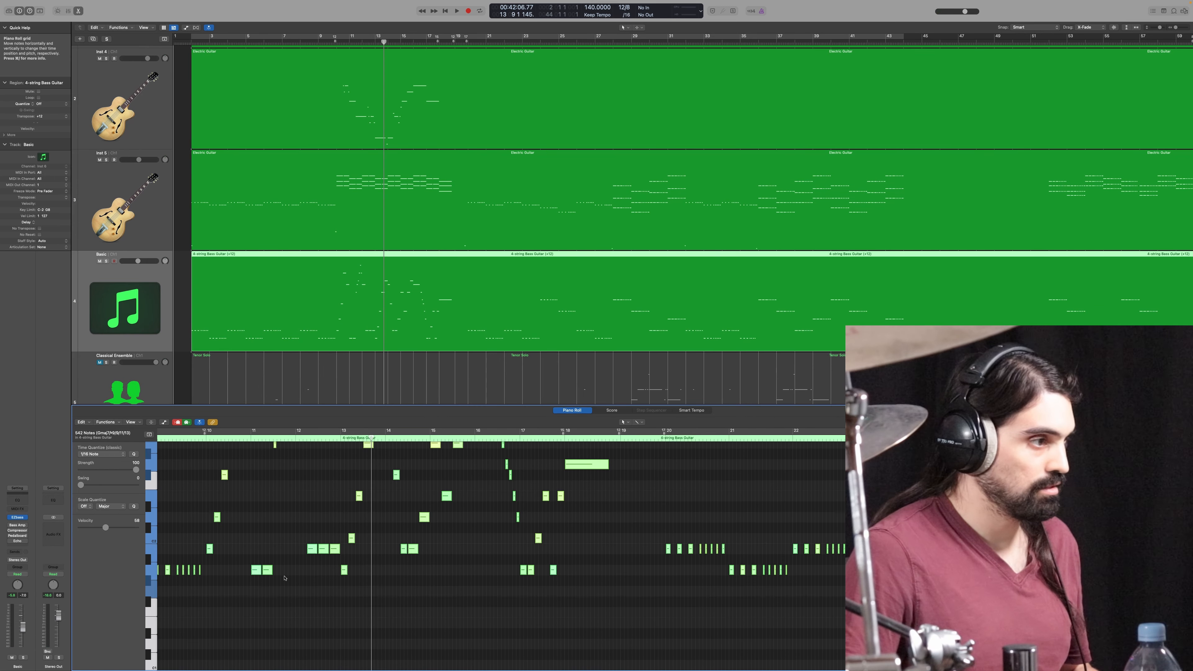
{"action": "key", "text": "alt+Down"}
{"action": "key", "text": "alt+Down"}
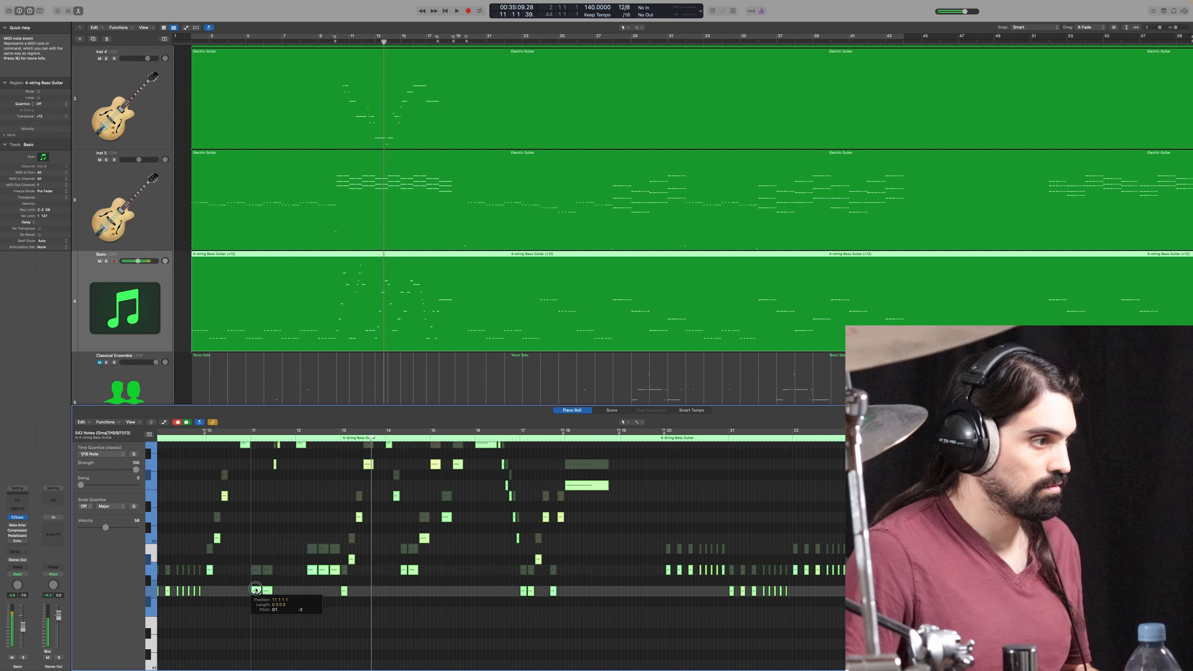
{"action": "left_click", "coordinate": [266, 541]}
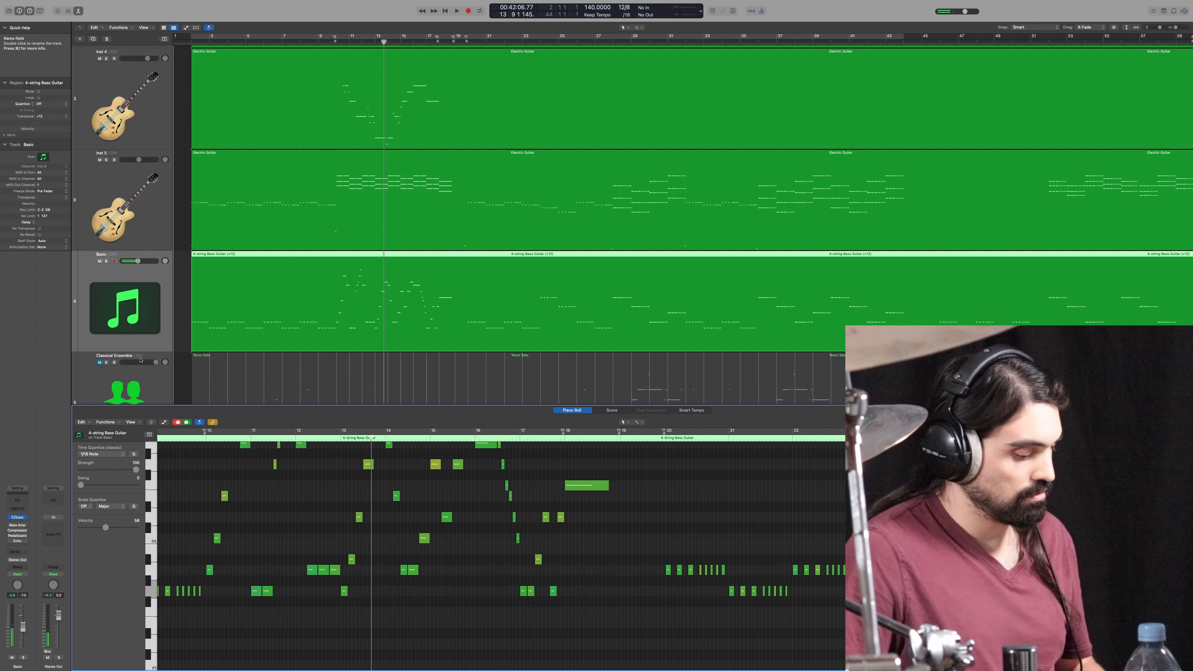
{"action": "key", "text": "e"}
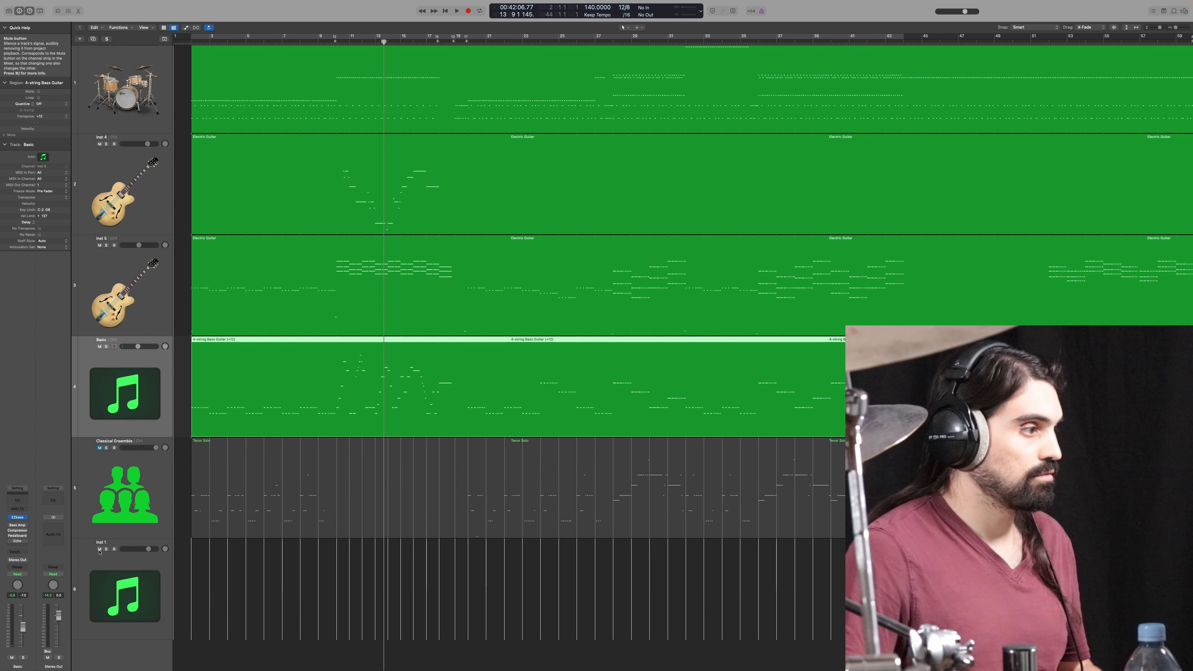
Step: Play the transposed arrangement from bar 13, and jump playback back to the opening at bar 2
{"action": "key", "text": "space"}
{"action": "left_click", "coordinate": [316, 584]}
{"action": "scroll", "coordinate": [323, 578], "scroll_direction": "up", "scroll_amount": 4}
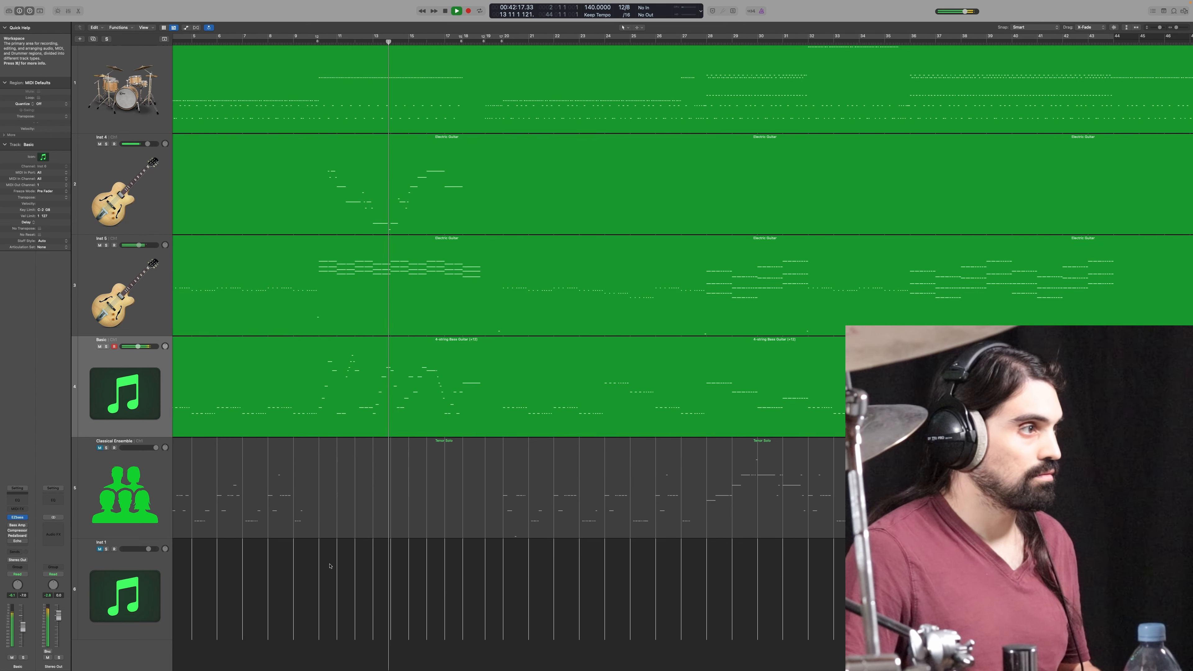
{"action": "scroll", "coordinate": [329, 566], "scroll_direction": "up", "scroll_amount": 2}
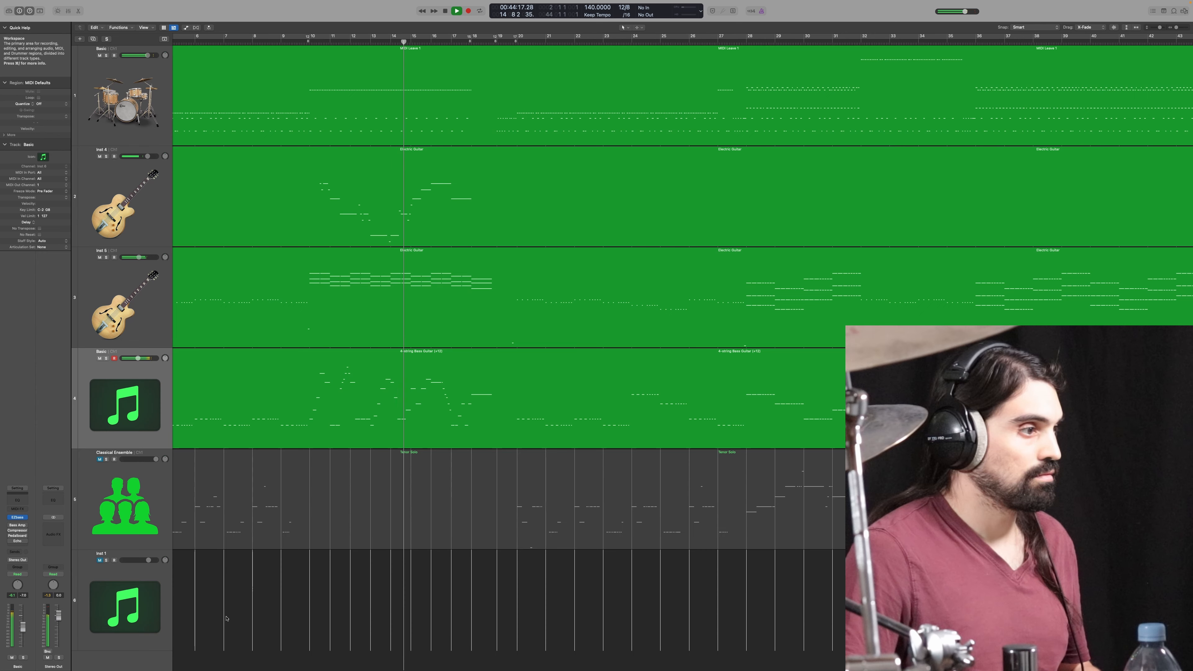
{"action": "scroll", "coordinate": [226, 619], "scroll_direction": "left", "scroll_amount": 5}
{"action": "left_click", "coordinate": [203, 580]}
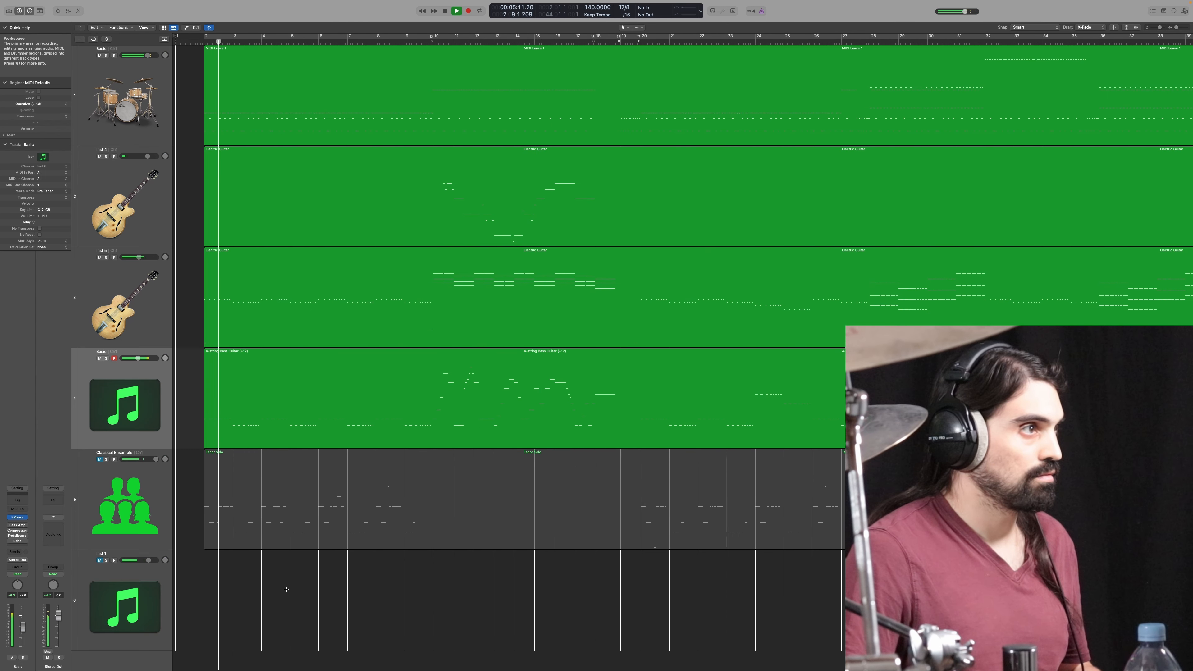
Step: Listen to the transposed guitars and bass together from bar 10, following the melody in the arrangement
{"action": "left_click", "coordinate": [451, 597]}
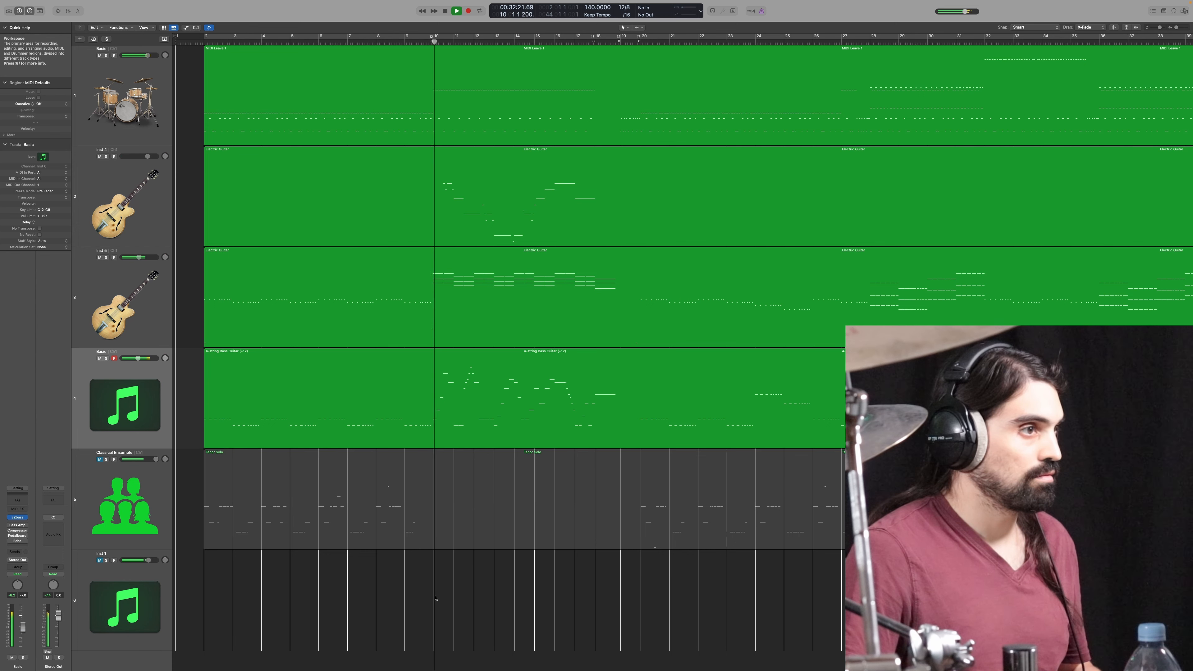
{"action": "scroll", "coordinate": [456, 599], "scroll_direction": "right", "scroll_amount": 2}
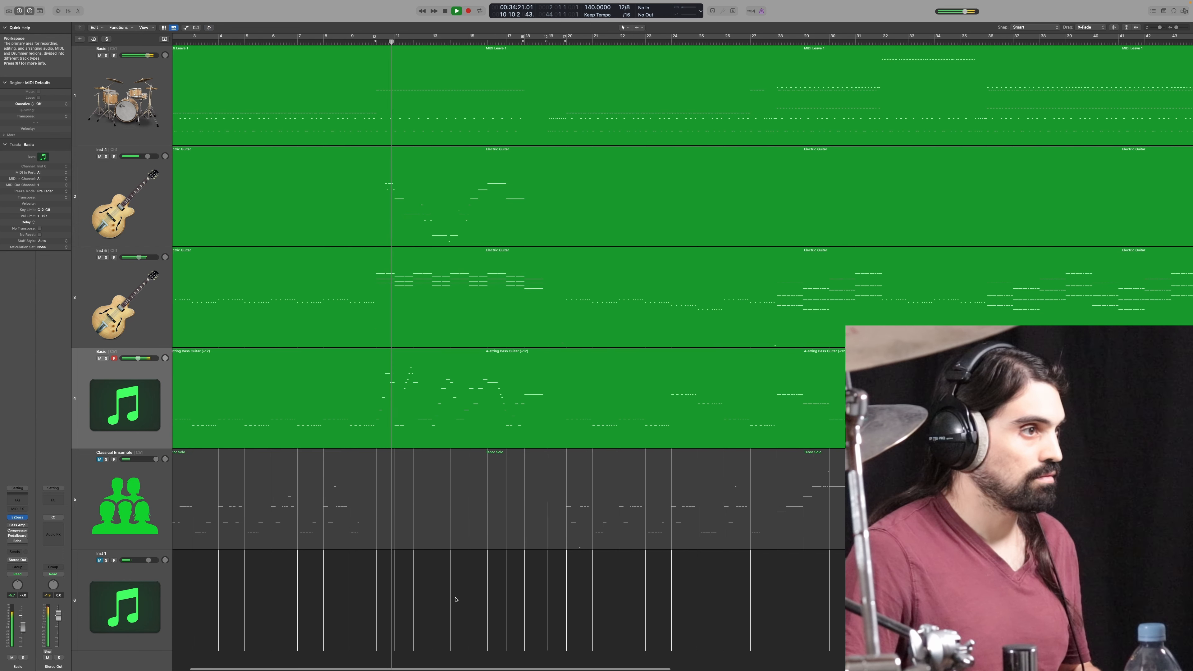
{"action": "key", "text": "super+Right"}
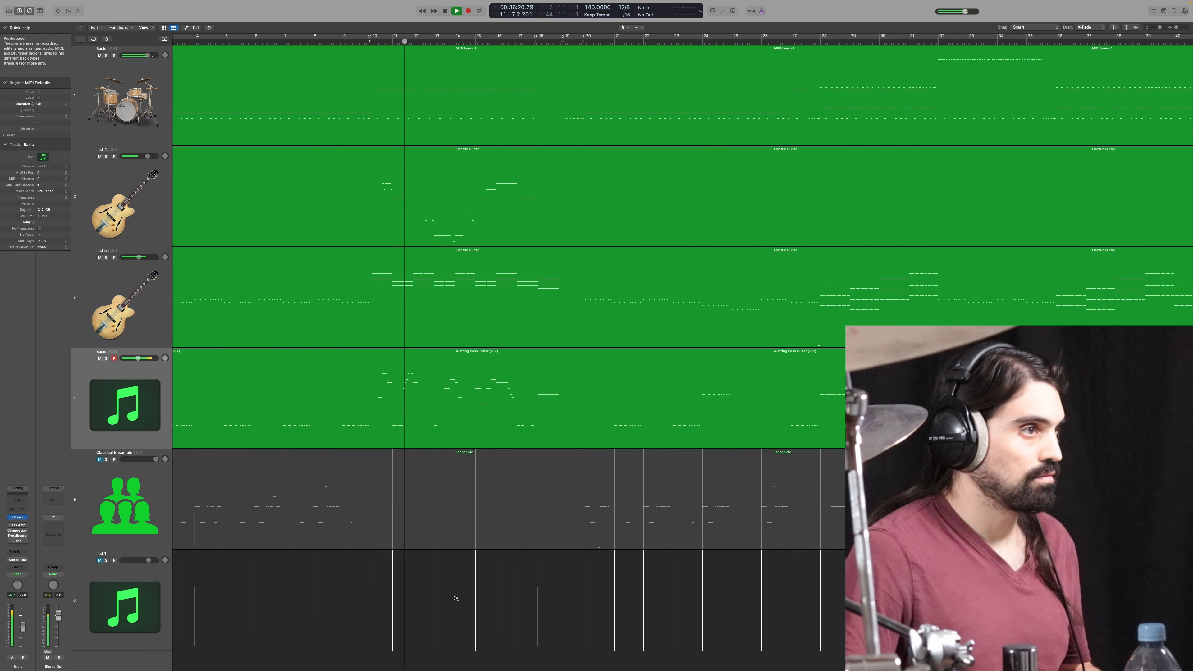
{"action": "scroll", "coordinate": [455, 598], "scroll_direction": "up", "scroll_amount": 2}
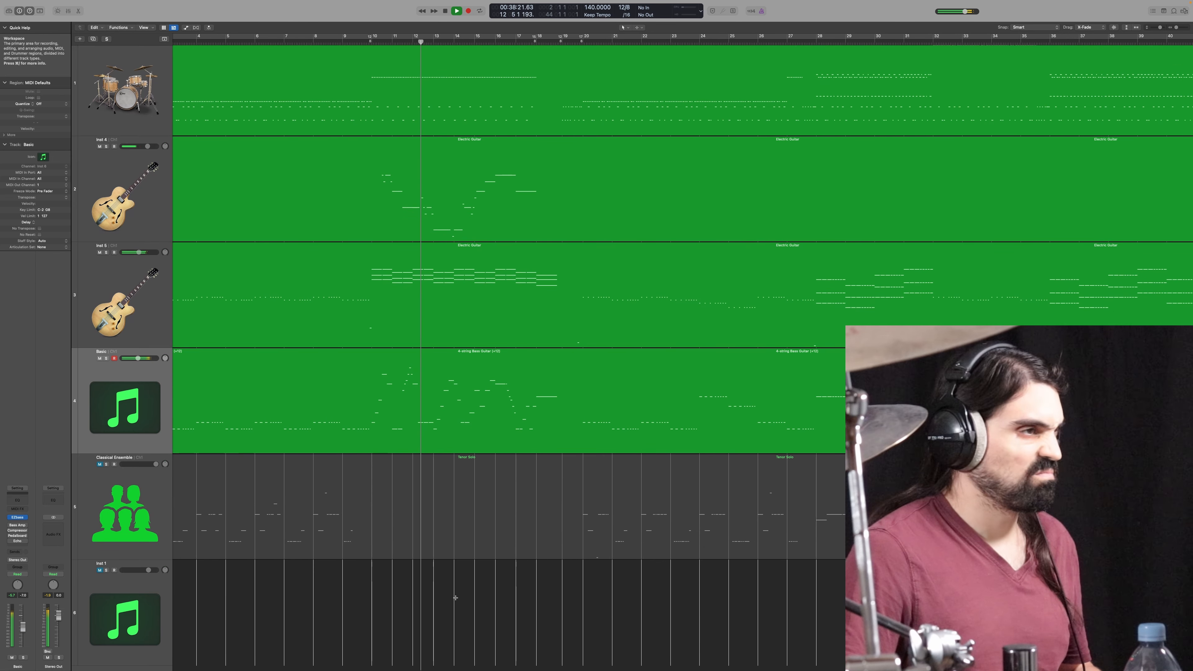
{"action": "key", "text": "super+Right"}
{"action": "key", "text": "super+Right"}
{"action": "key", "text": "super+Right"}
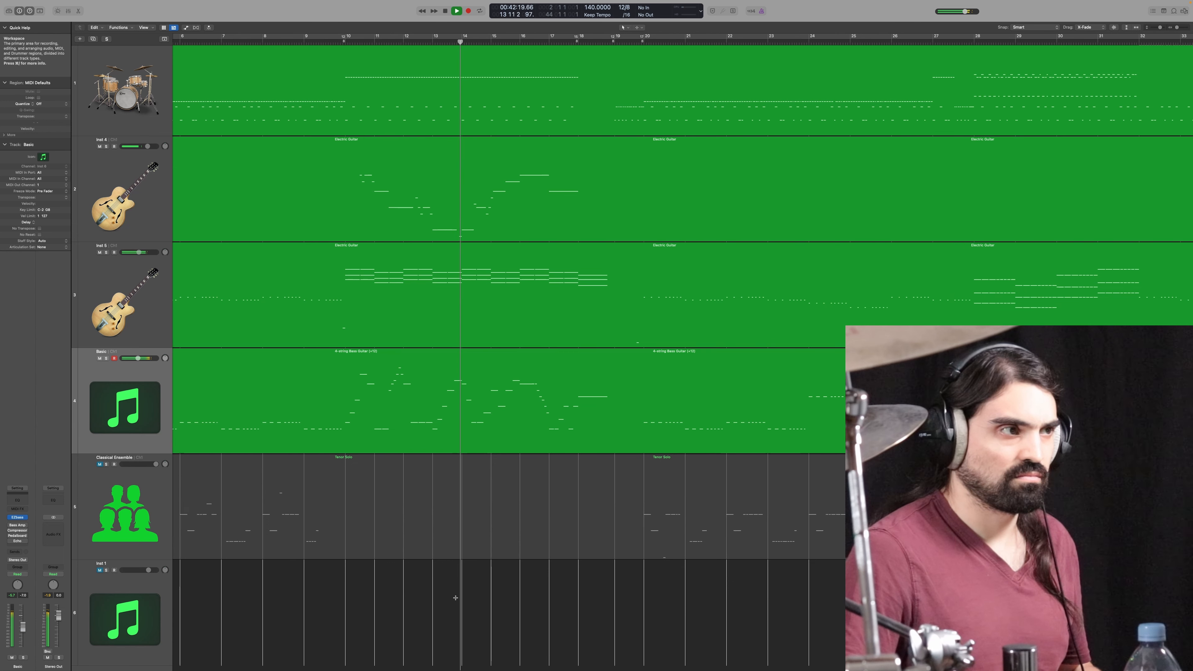
{"action": "key", "text": "super+Right"}
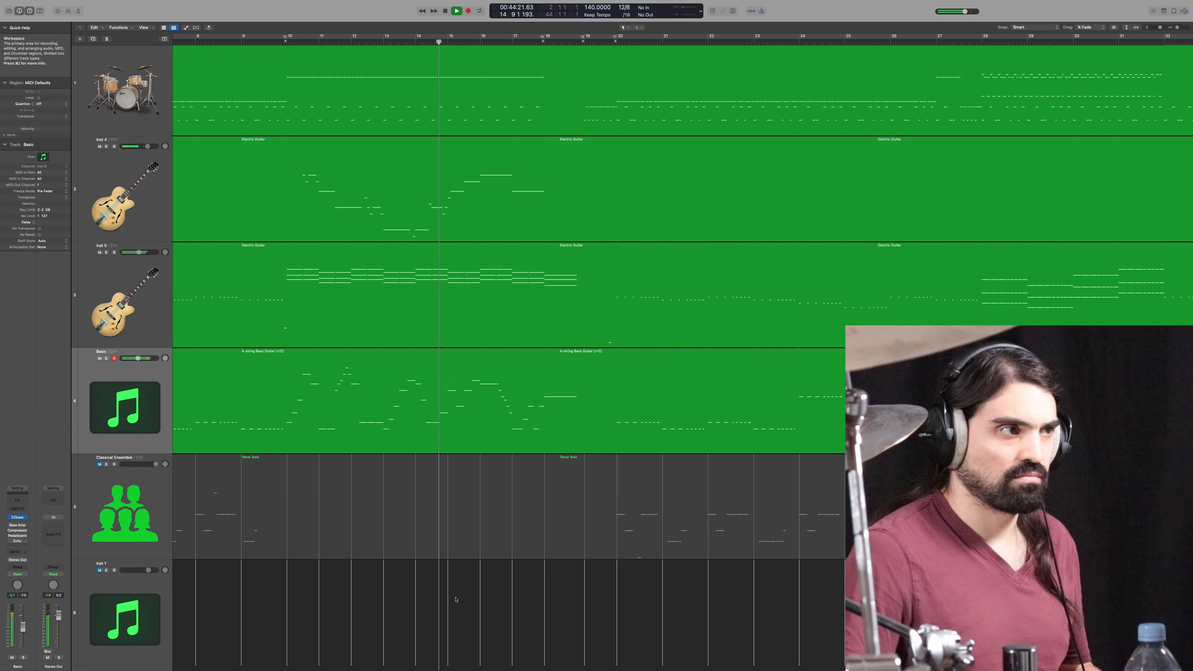
{"action": "left_click", "coordinate": [456, 599], "text": "ctrl+alt"}
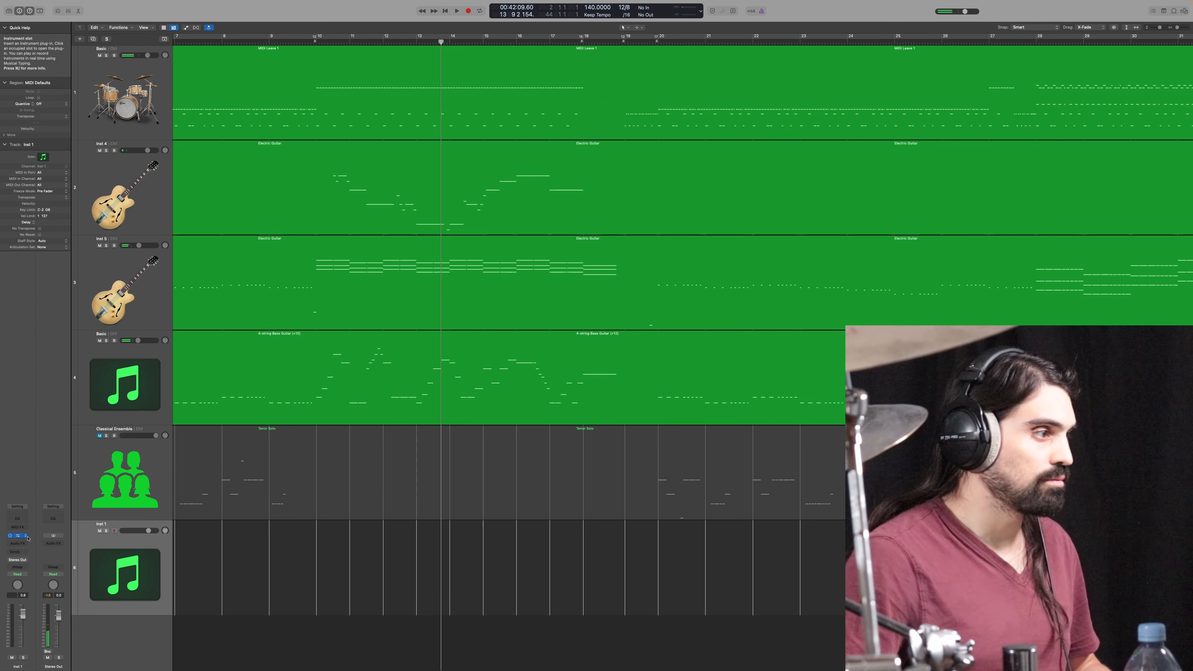
Step: Duplicate the vocal track in Inst 1's Synthesizer V plugin and name the copy "whole step down"
{"action": "left_click", "coordinate": [17, 537]}
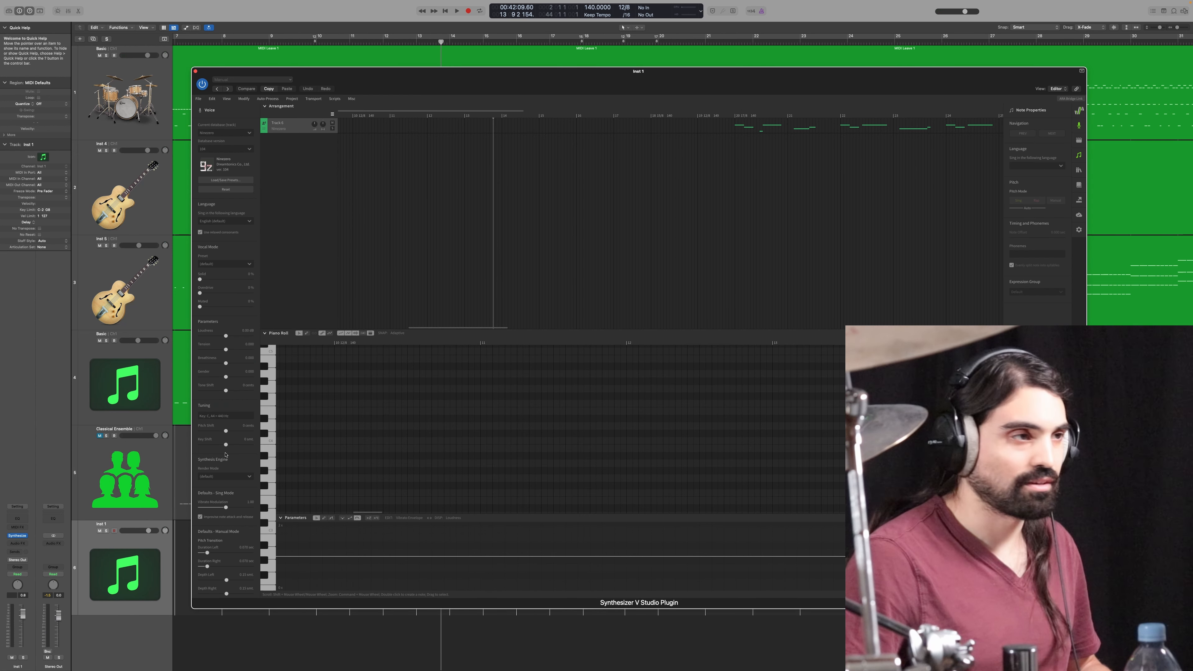
{"action": "right_click", "coordinate": [294, 127]}
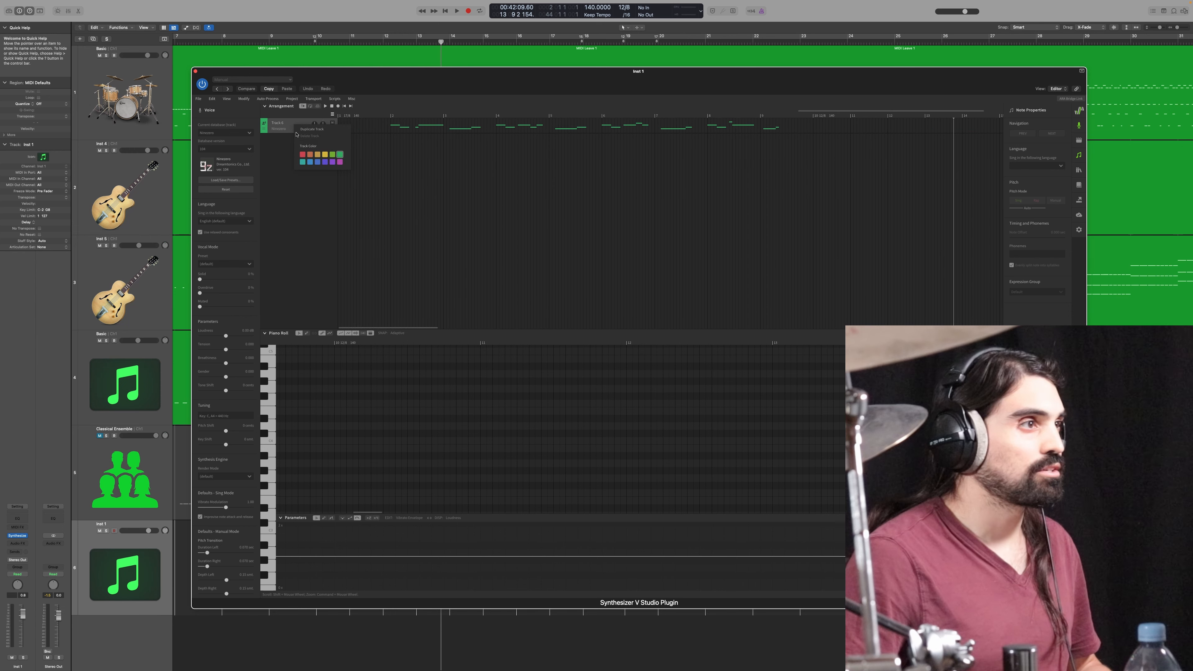
{"action": "left_click", "coordinate": [304, 129]}
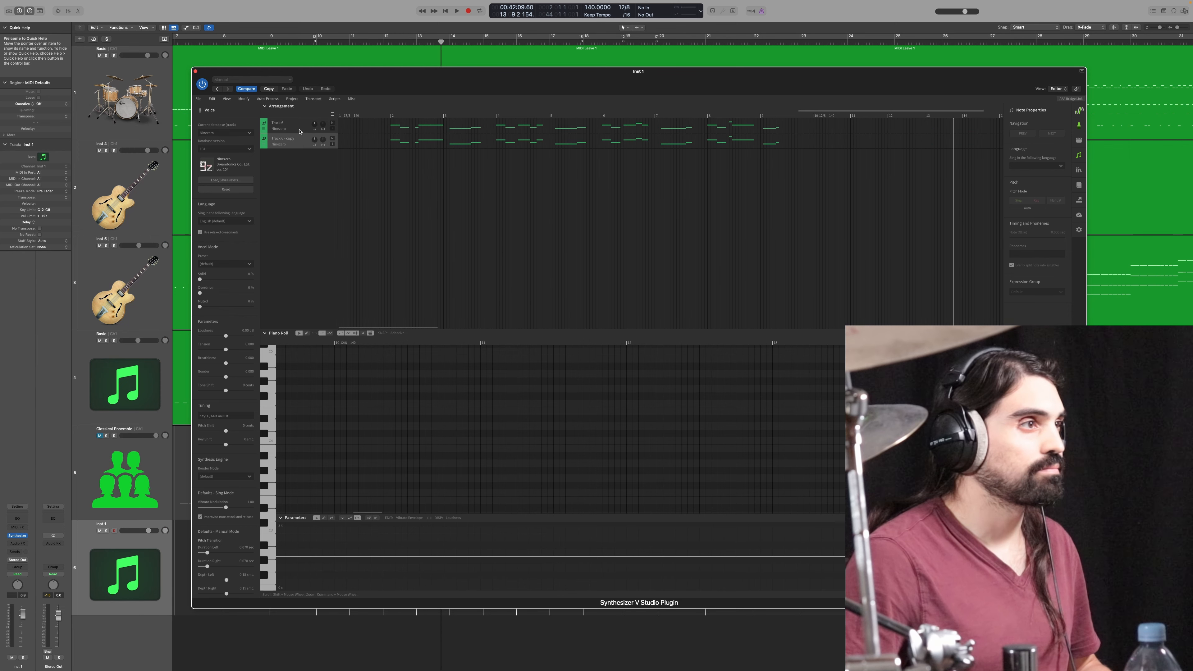
{"action": "double_click", "coordinate": [292, 138]}
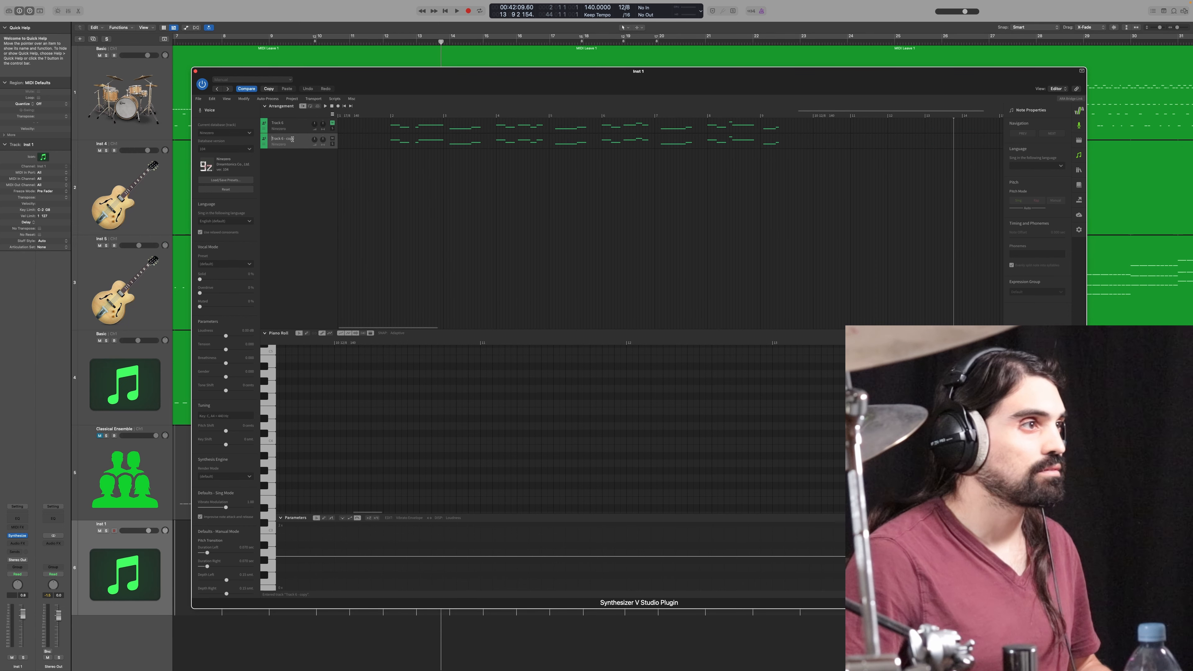
{"action": "type", "text": "who"}
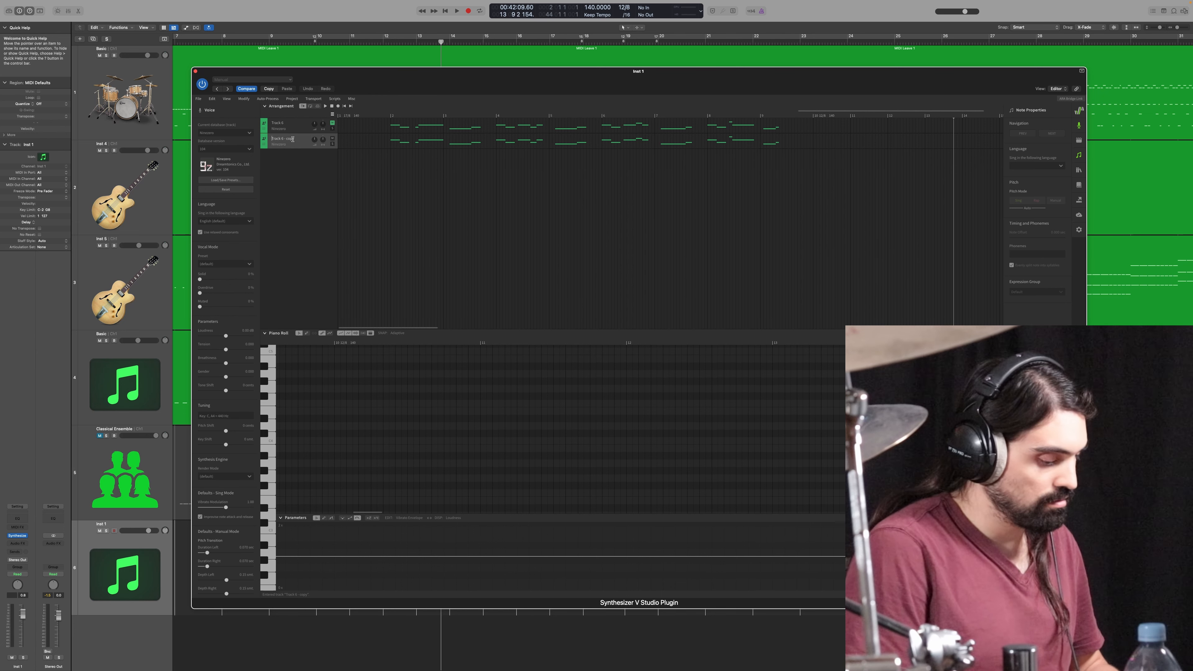
{"action": "type", "text": "le step"}
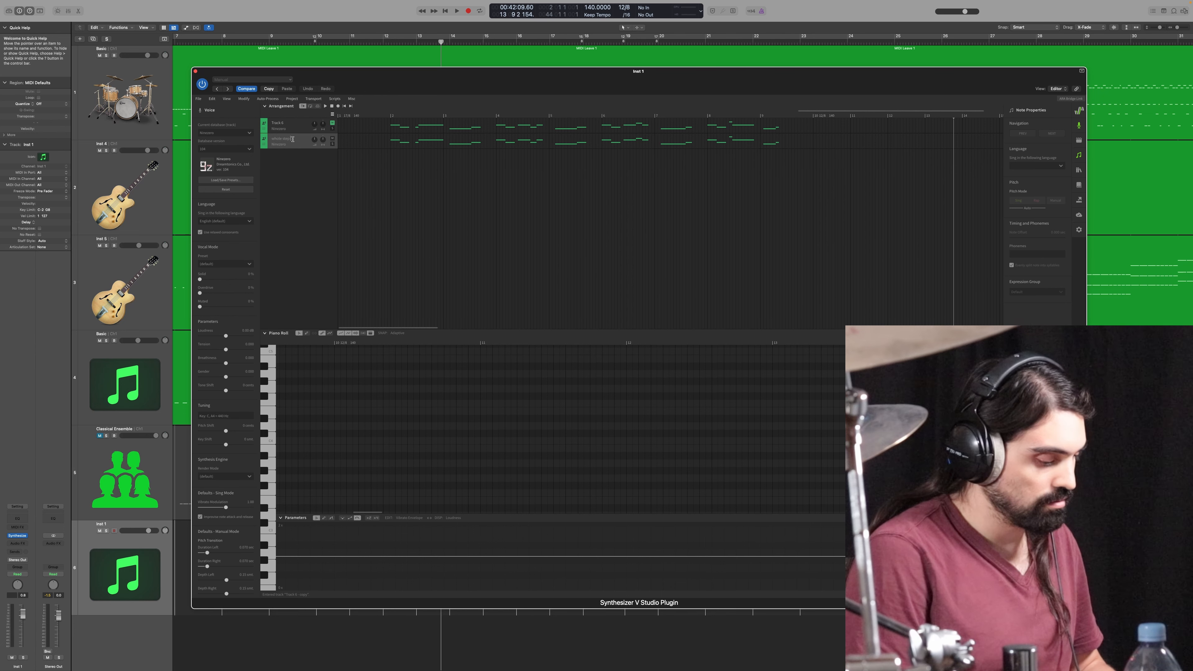
{"action": "type", "text": " down"}
{"action": "key", "text": "Return"}
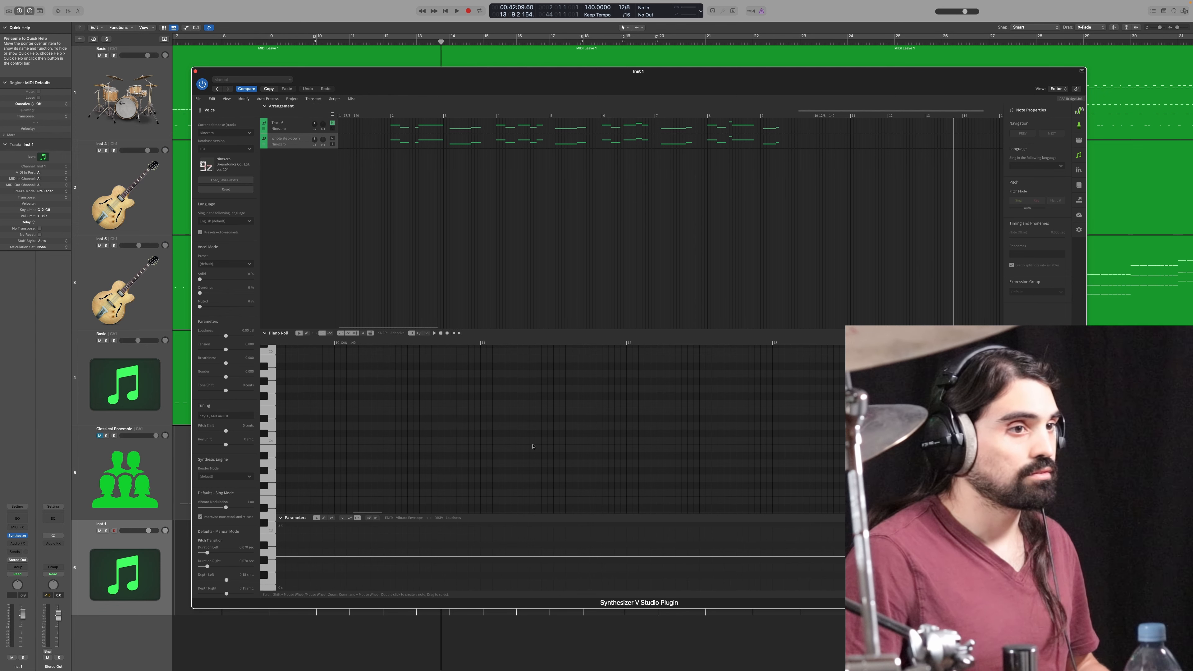
Step: Transpose all notes of the "whole step down" vocal track by -2 semitones in the Synthesizer V piano roll
{"action": "scroll", "coordinate": [533, 447], "scroll_direction": "down", "scroll_amount": 8}
{"action": "scroll", "coordinate": [534, 433], "scroll_direction": "left", "scroll_amount": 2}
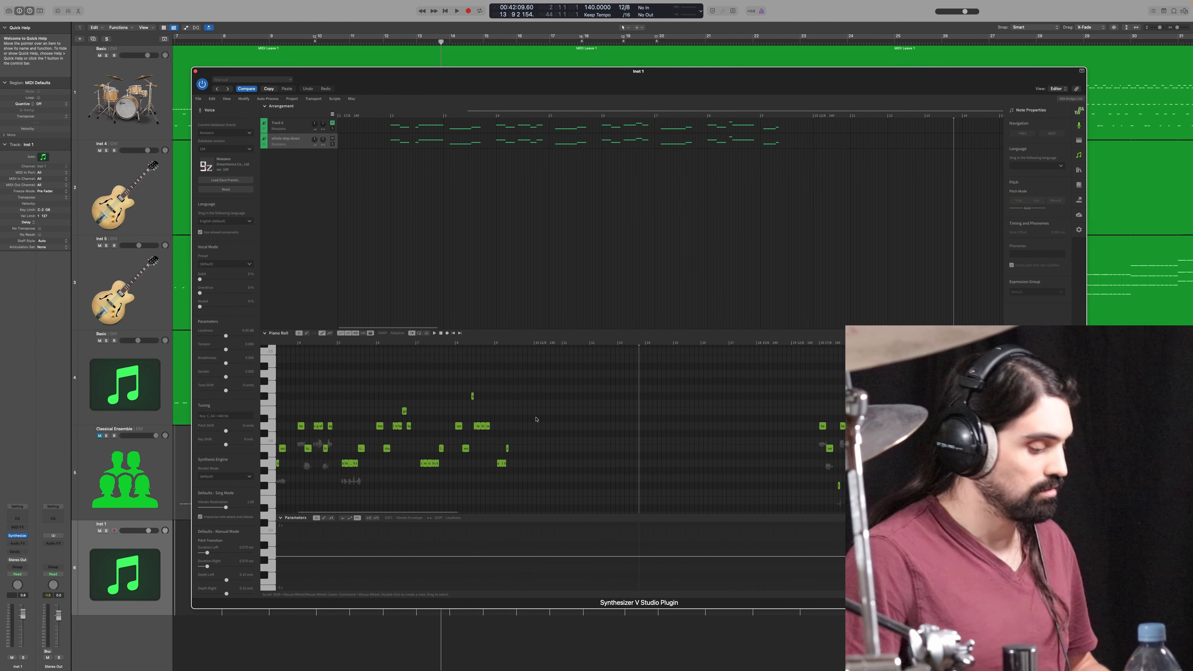
{"action": "key", "text": "super+a"}
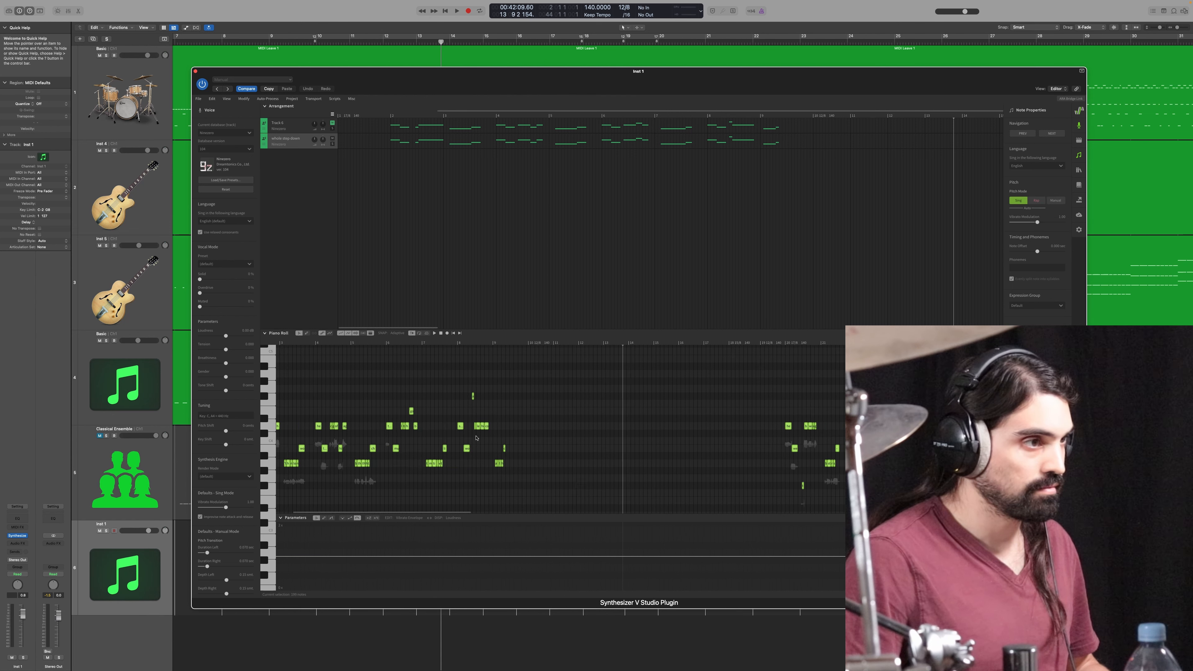
{"action": "scroll", "coordinate": [475, 438], "scroll_direction": "up", "scroll_amount": 3}
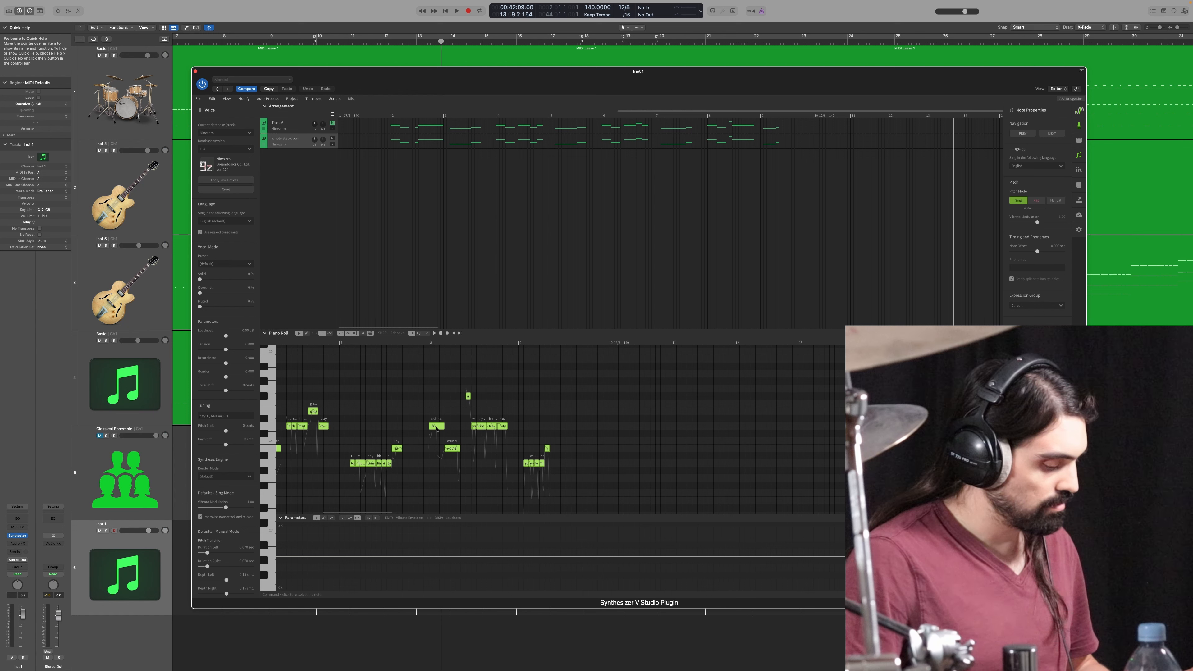
{"action": "key", "text": "super+t"}
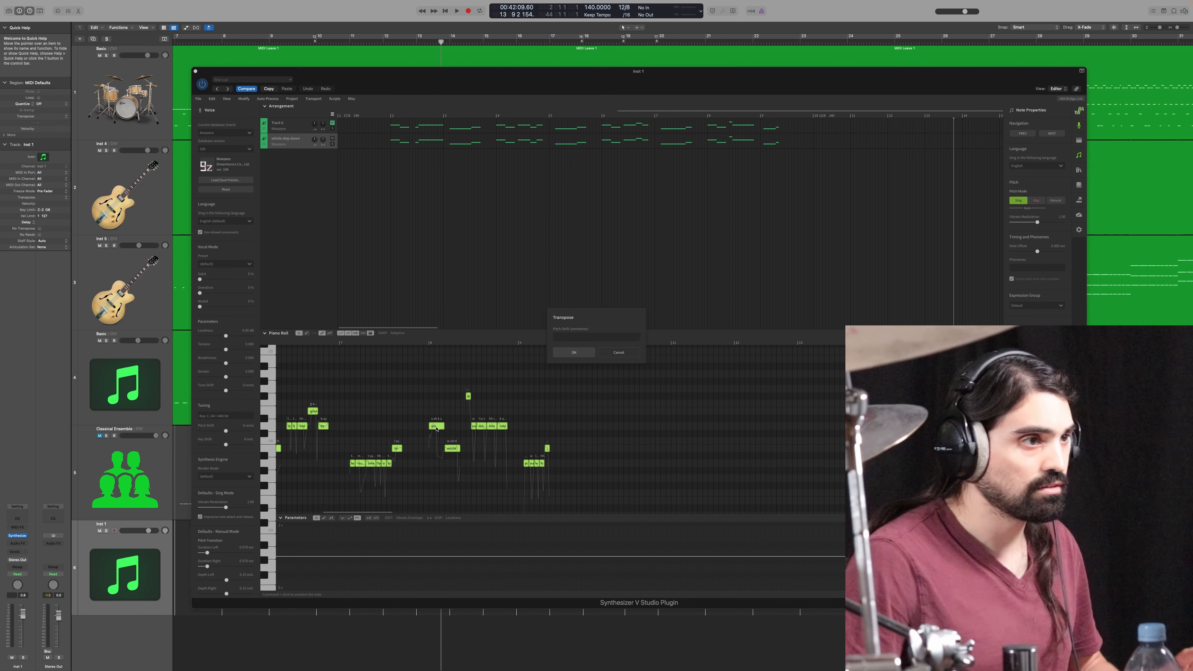
{"action": "type", "text": "-"}
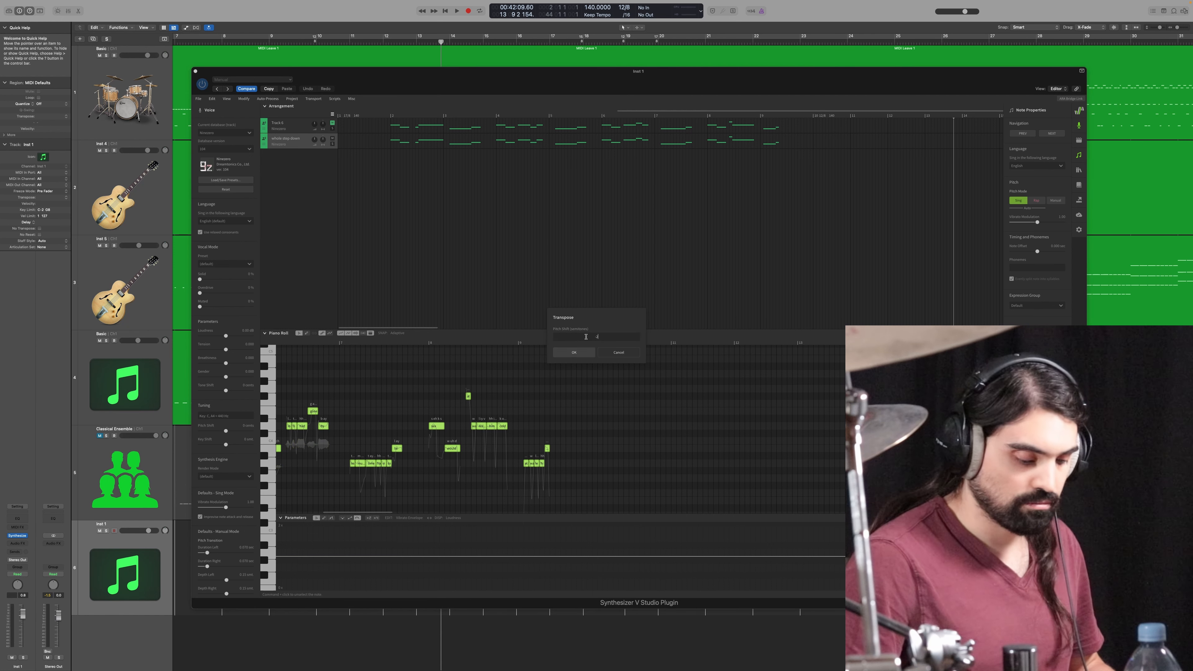
{"action": "type", "text": "2"}
{"action": "left_click", "coordinate": [574, 353]}
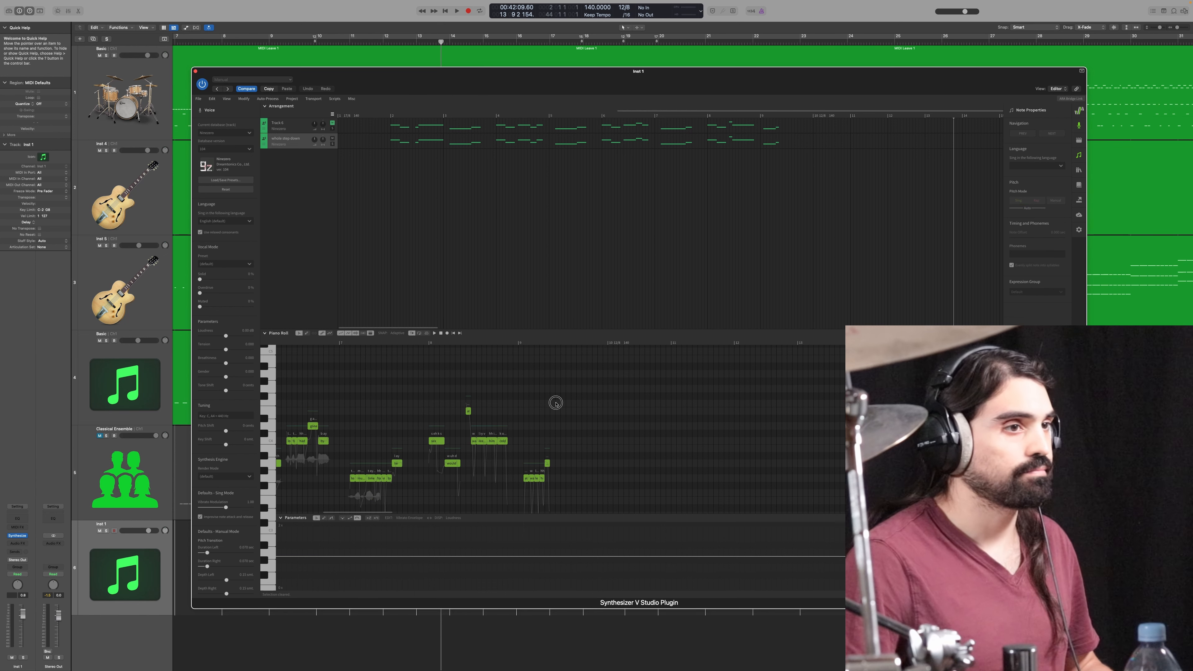
Step: Play the transposed vocal with the arrangement from just before bar 2 and stop early in bar 3
{"action": "left_click", "coordinate": [386, 117]}
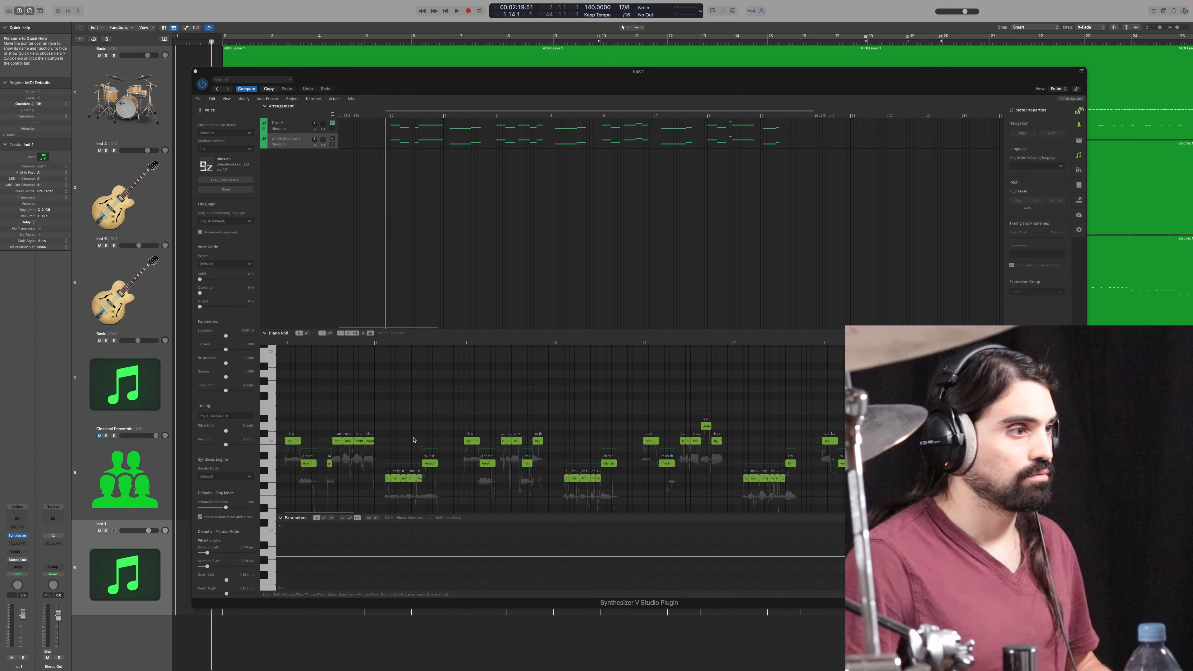
{"action": "scroll", "coordinate": [413, 438], "scroll_direction": "left", "scroll_amount": 3}
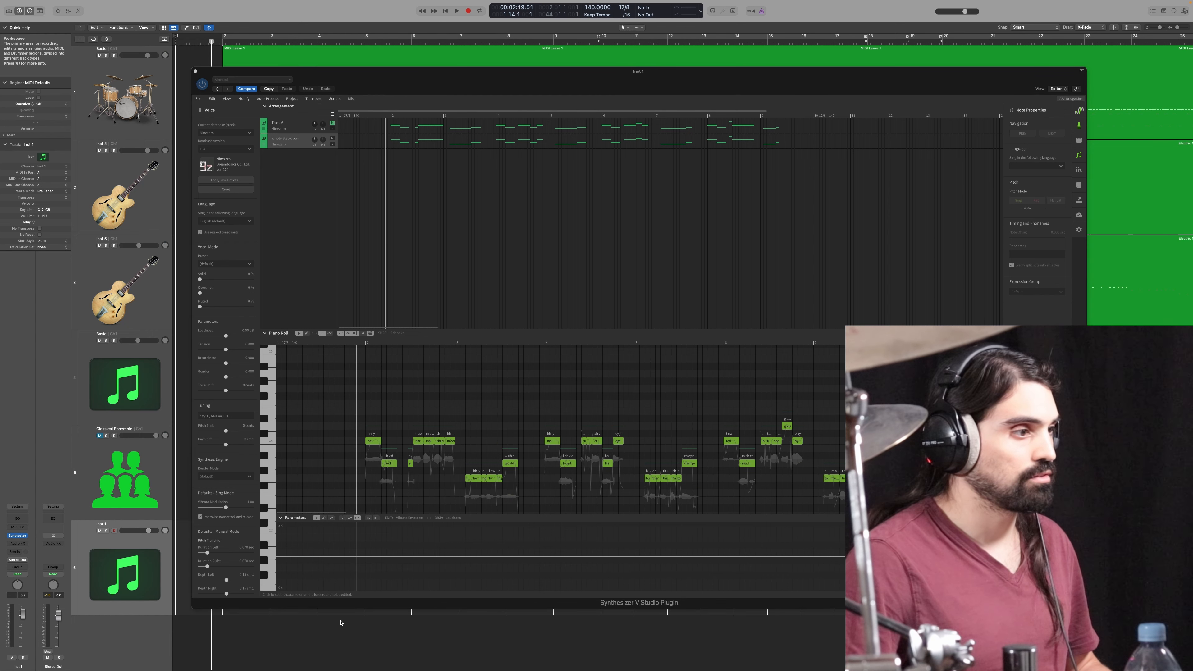
{"action": "key", "text": "space"}
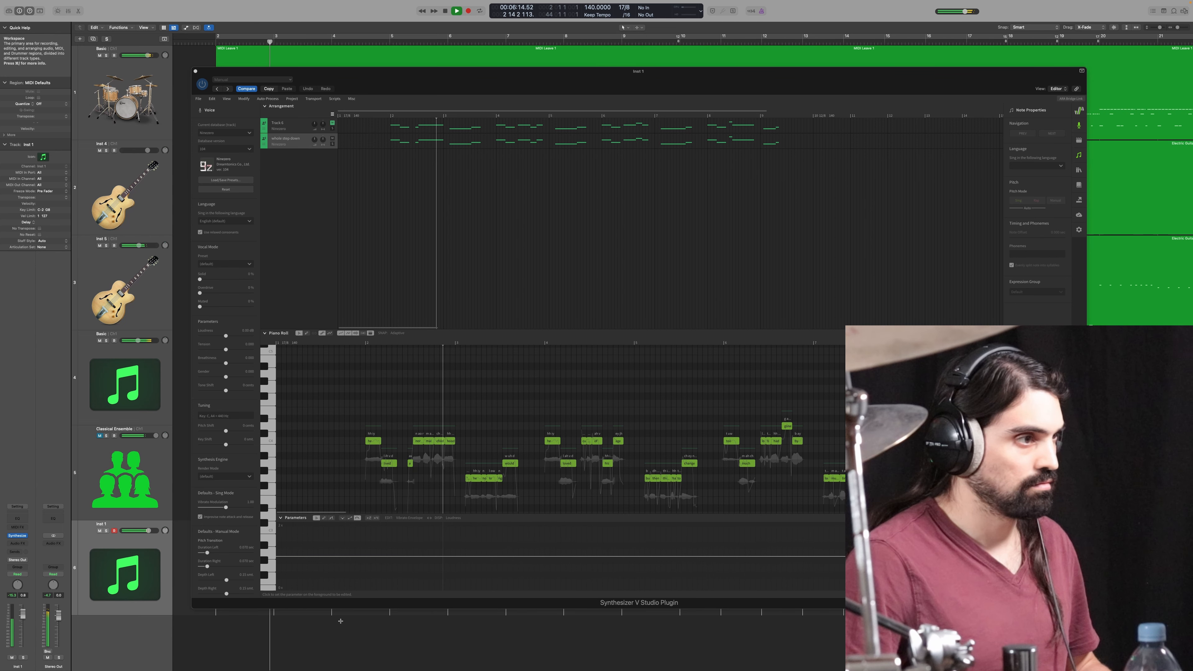
{"action": "key", "text": "space"}
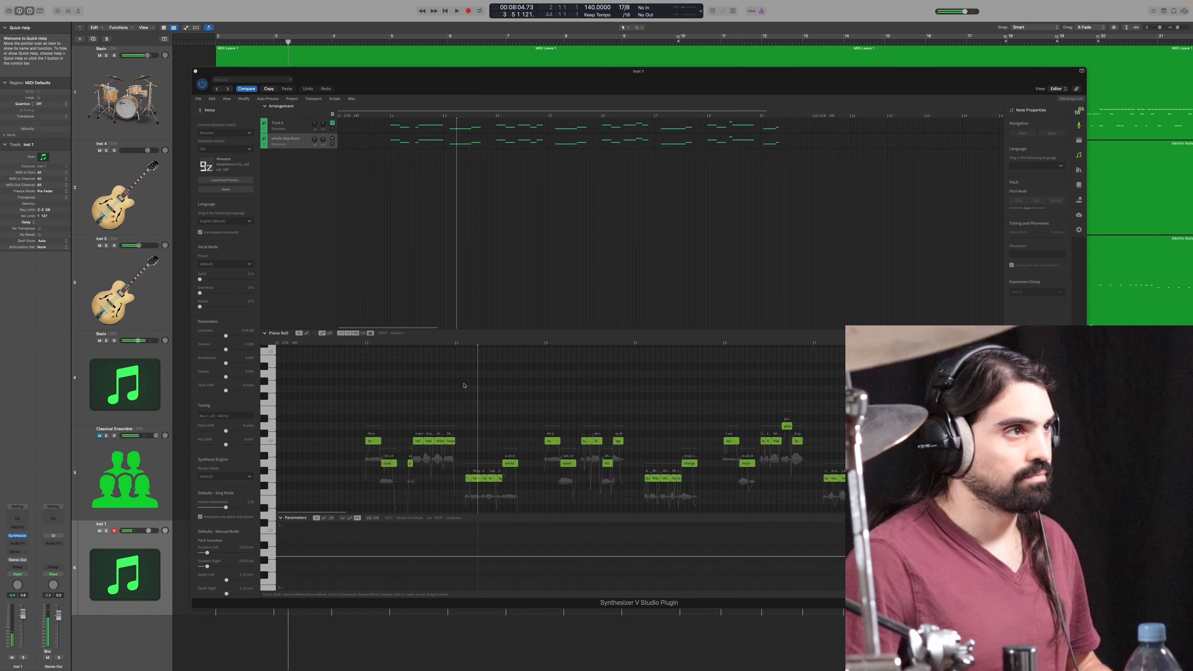
Step: Inspect the transposed vocal notes through the end of the first verse, placing the plugin playhead at the later phrases
{"action": "left_click", "coordinate": [464, 386]}
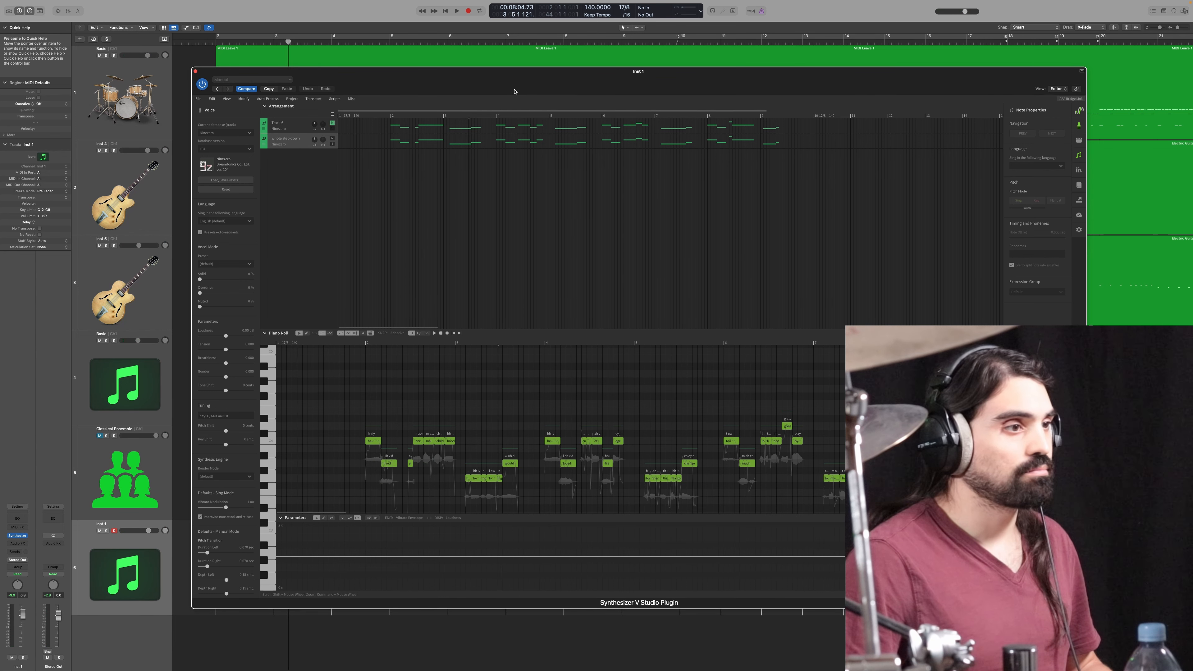
{"action": "scroll", "coordinate": [535, 424], "scroll_direction": "right", "scroll_amount": 5}
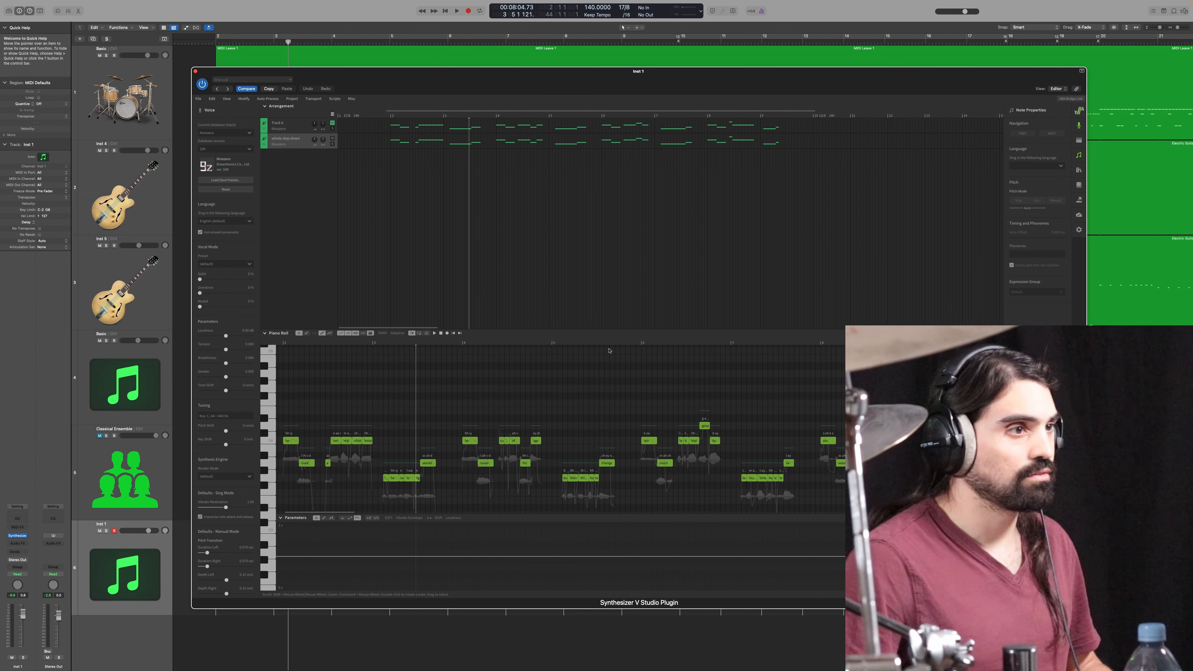
{"action": "scroll", "coordinate": [610, 350], "scroll_direction": "right", "scroll_amount": 10}
{"action": "left_click", "coordinate": [595, 341]}
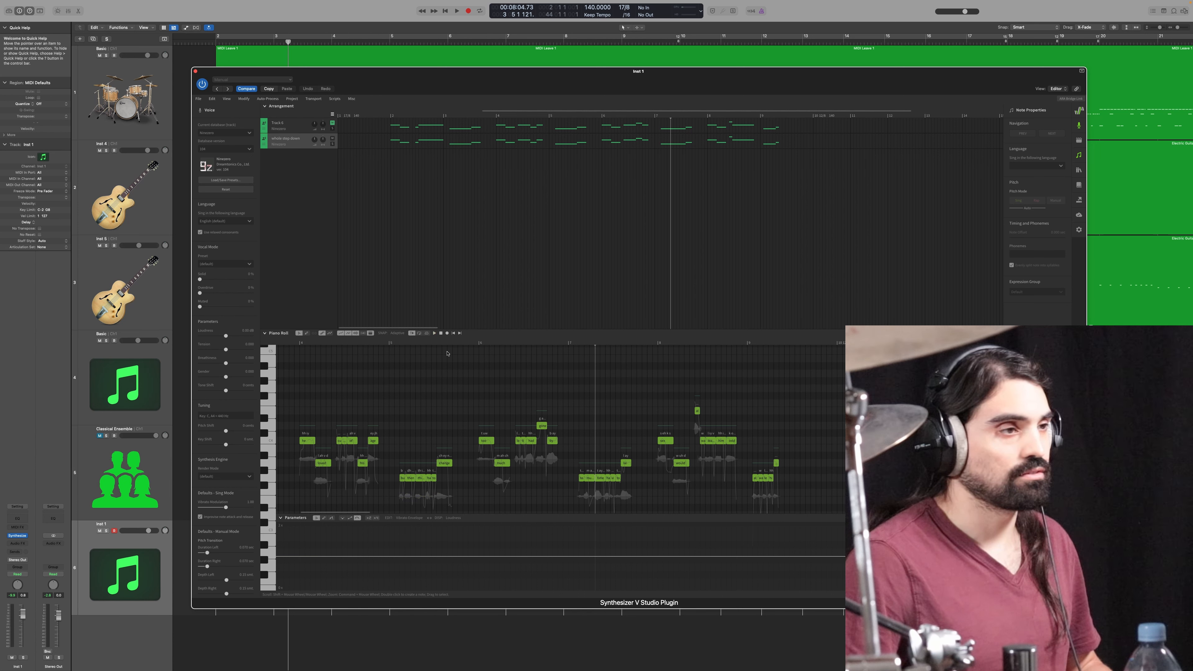
{"action": "left_click", "coordinate": [585, 345]}
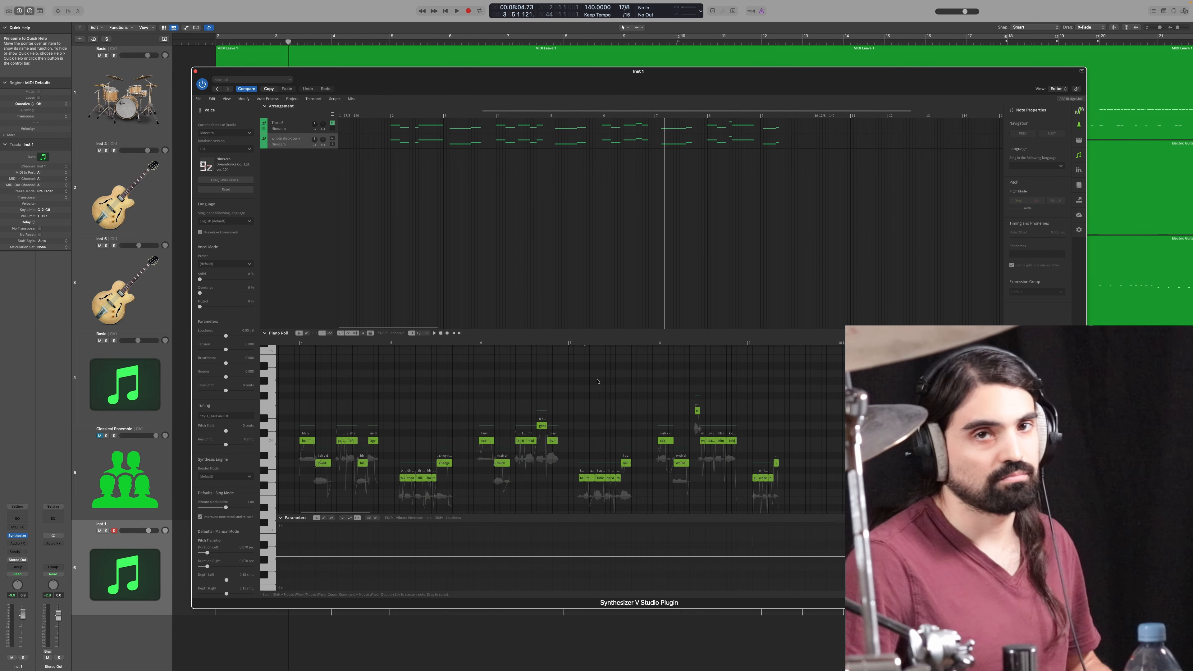
{"action": "scroll", "coordinate": [597, 381], "scroll_direction": "left", "scroll_amount": 15}
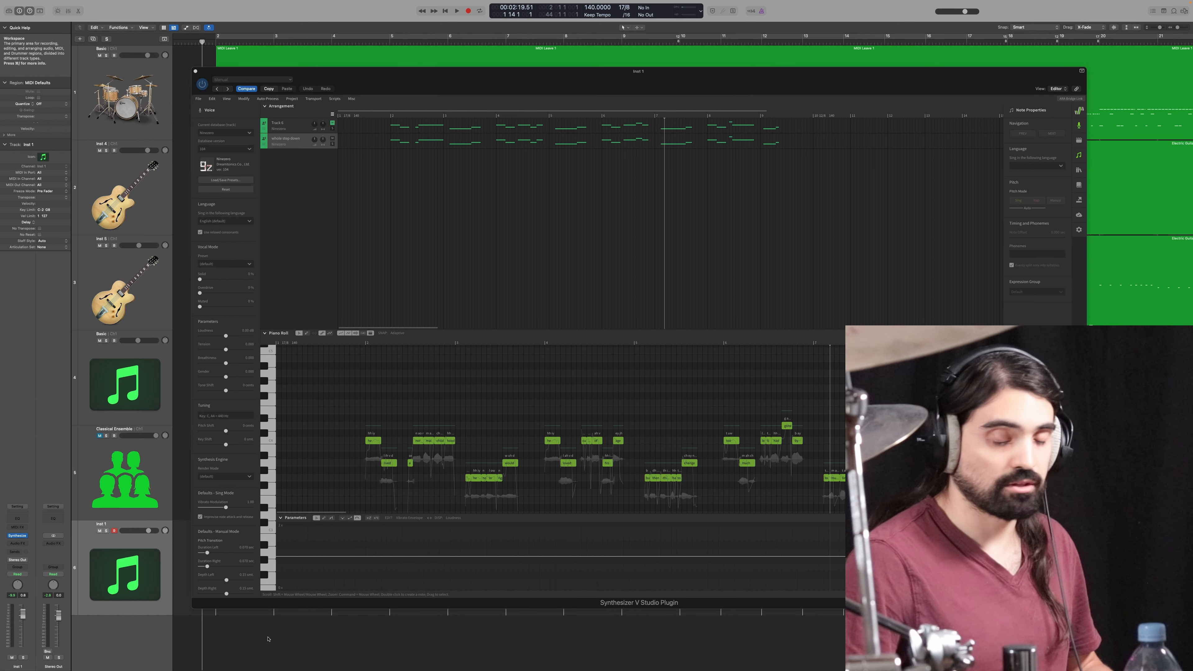
Step: Listen to the transposed vocal with the band from the opening through bar 6, and close the Synthesizer V window
{"action": "key", "text": "space"}
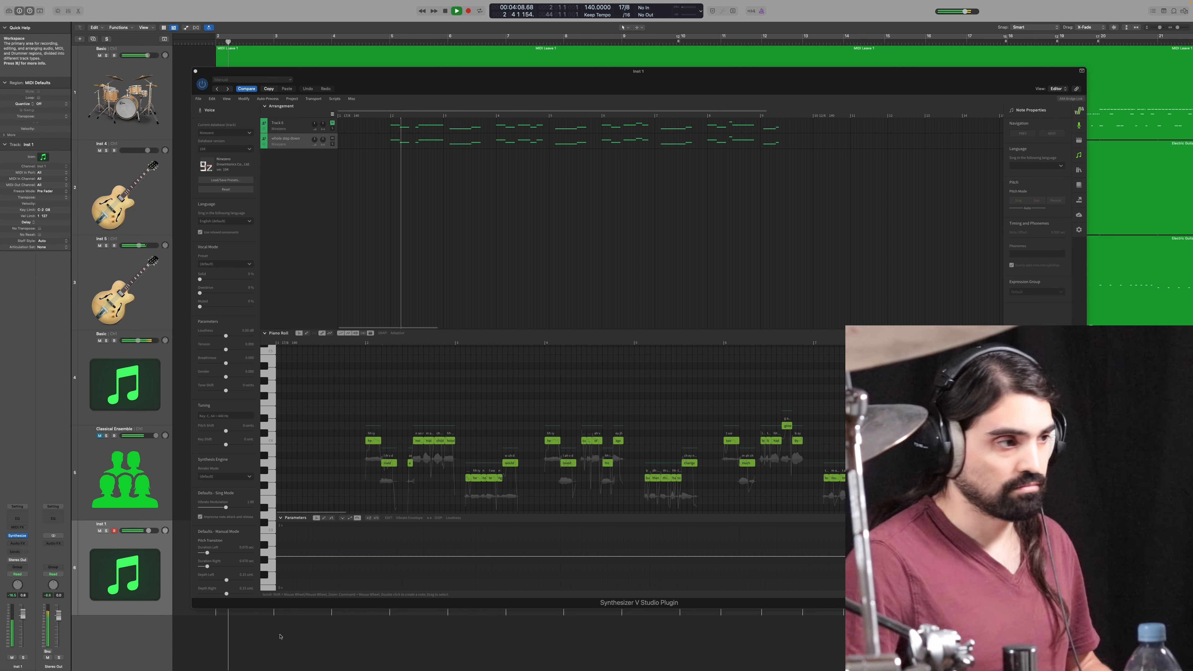
{"action": "scroll", "coordinate": [485, 452], "scroll_direction": "down", "scroll_amount": 2}
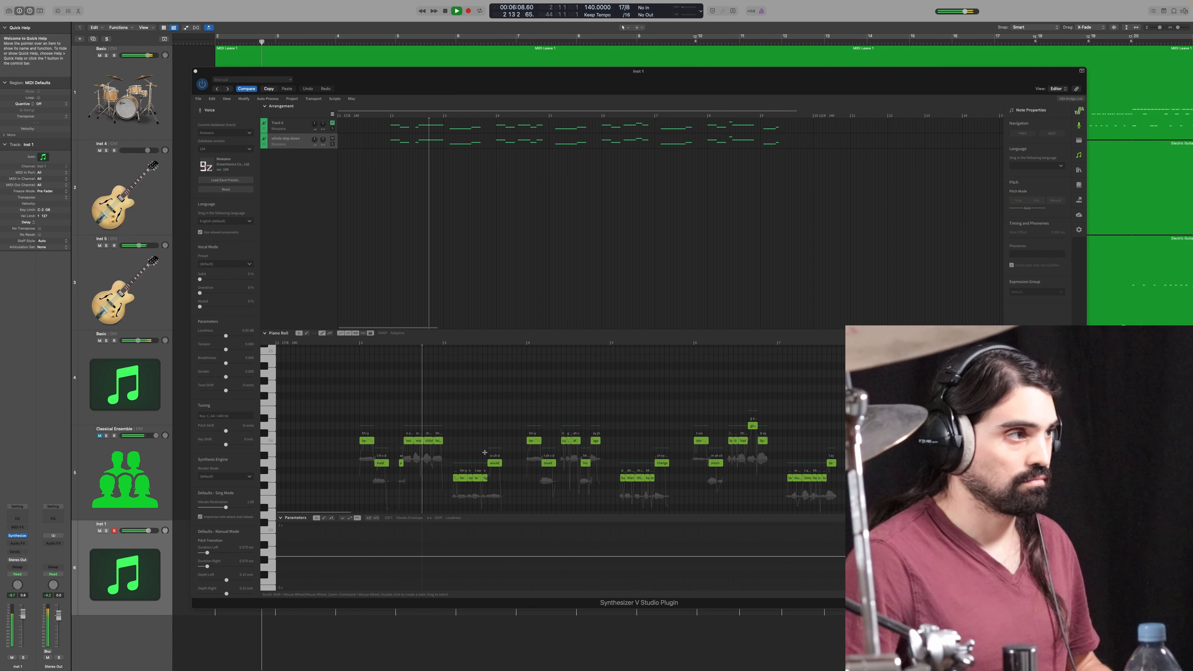
{"action": "scroll", "coordinate": [484, 452], "scroll_direction": "up", "scroll_amount": 2}
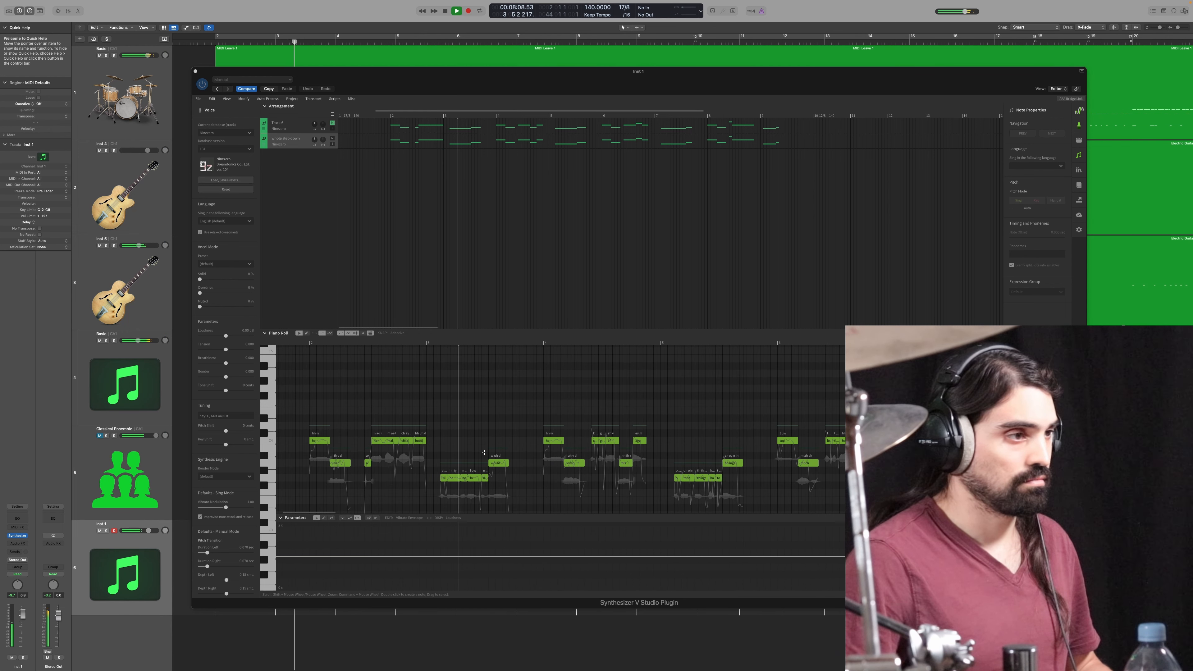
{"action": "scroll", "coordinate": [485, 452], "scroll_direction": "up", "scroll_amount": 2}
{"action": "scroll", "coordinate": [486, 451], "scroll_direction": "up", "scroll_amount": 1}
{"action": "scroll", "coordinate": [495, 450], "scroll_direction": "up", "scroll_amount": 1}
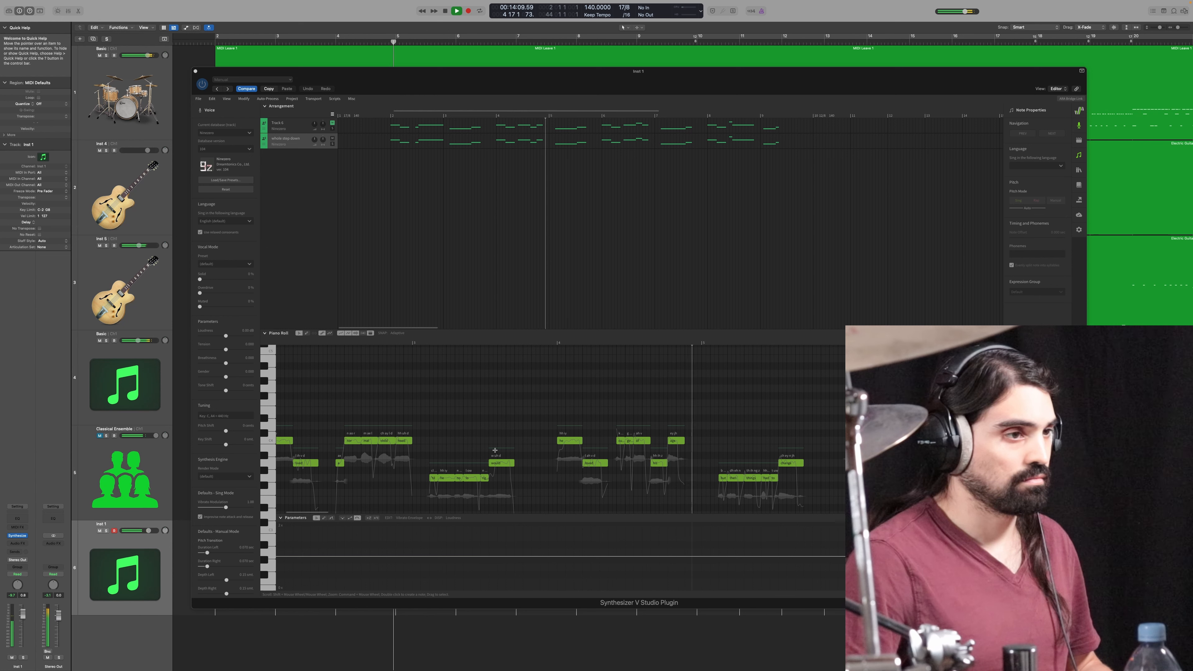
{"action": "scroll", "coordinate": [495, 450], "scroll_direction": "up", "scroll_amount": 1}
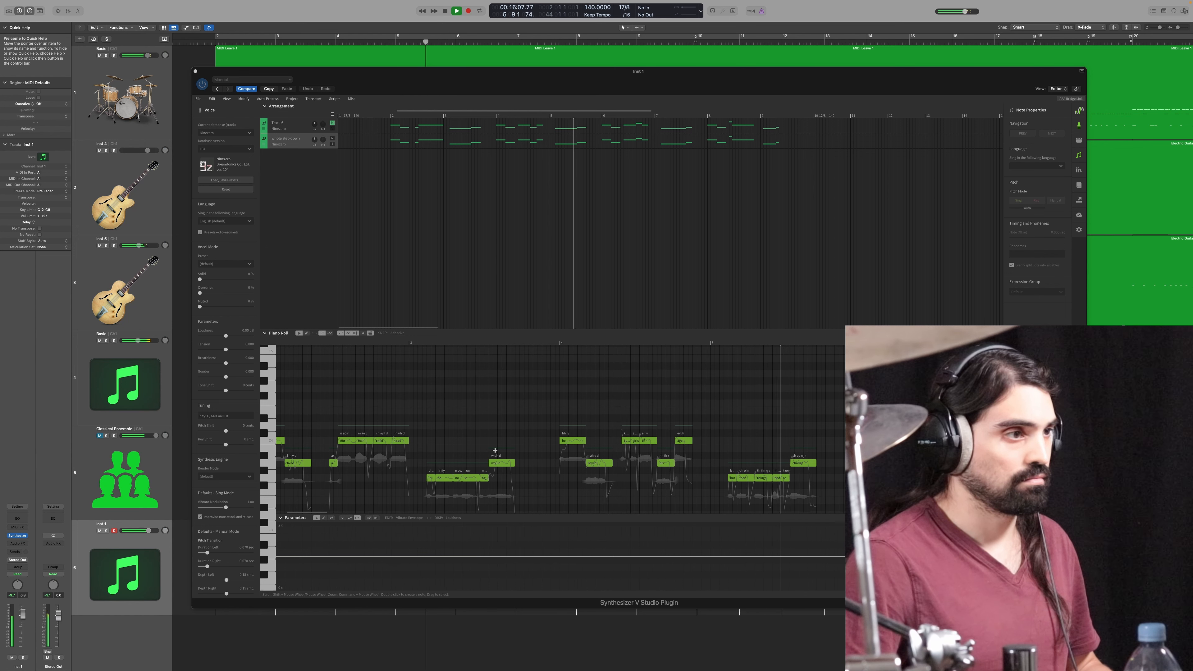
{"action": "scroll", "coordinate": [495, 450], "scroll_direction": "down", "scroll_amount": 5}
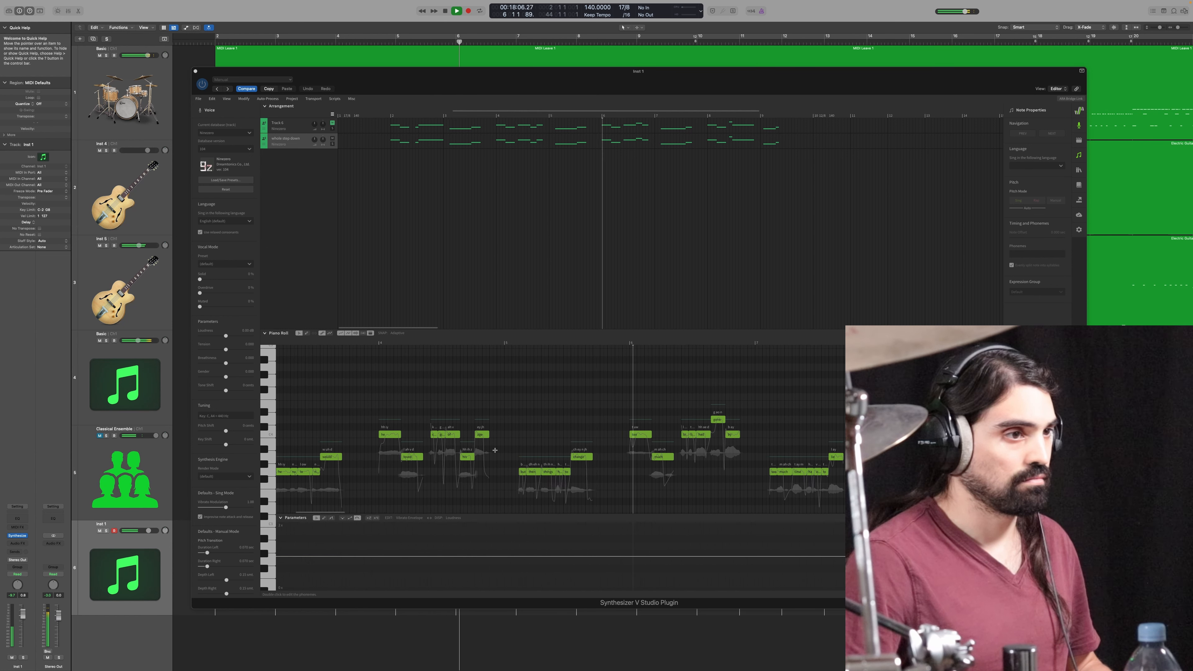
{"action": "key", "text": "super+w"}
{"action": "key", "text": "space"}
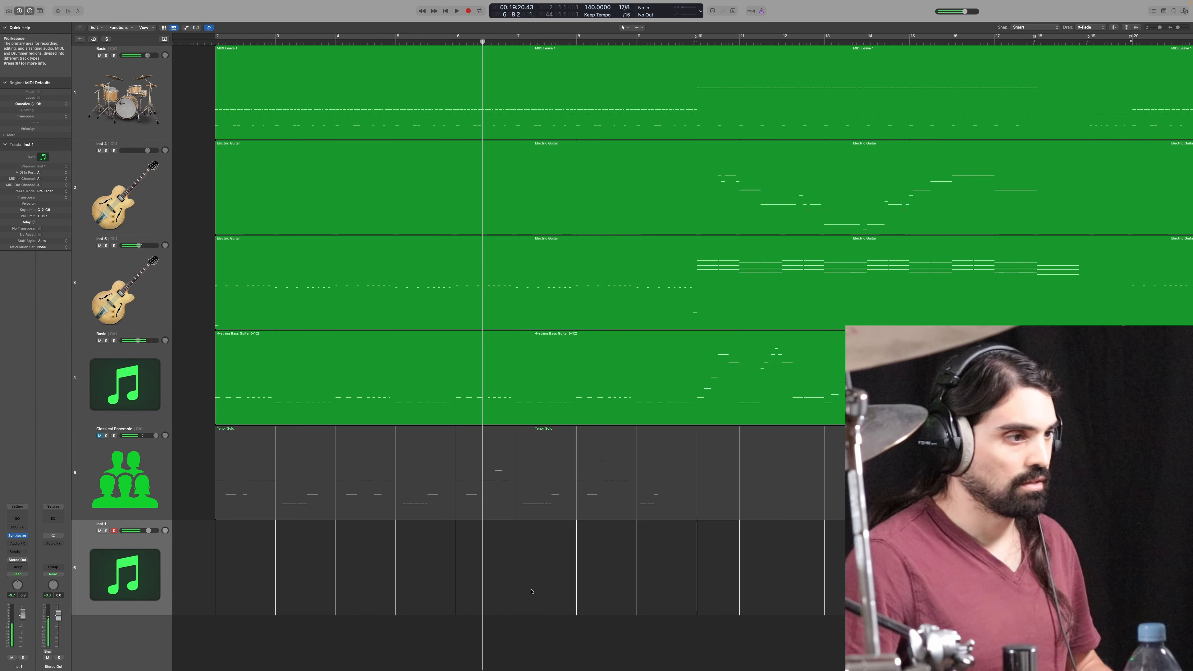
Step: Play the arrangement from late in bar 27 and raise the Inst 1 vocal track's volume slightly
{"action": "scroll", "coordinate": [561, 588], "scroll_direction": "right", "scroll_amount": 15}
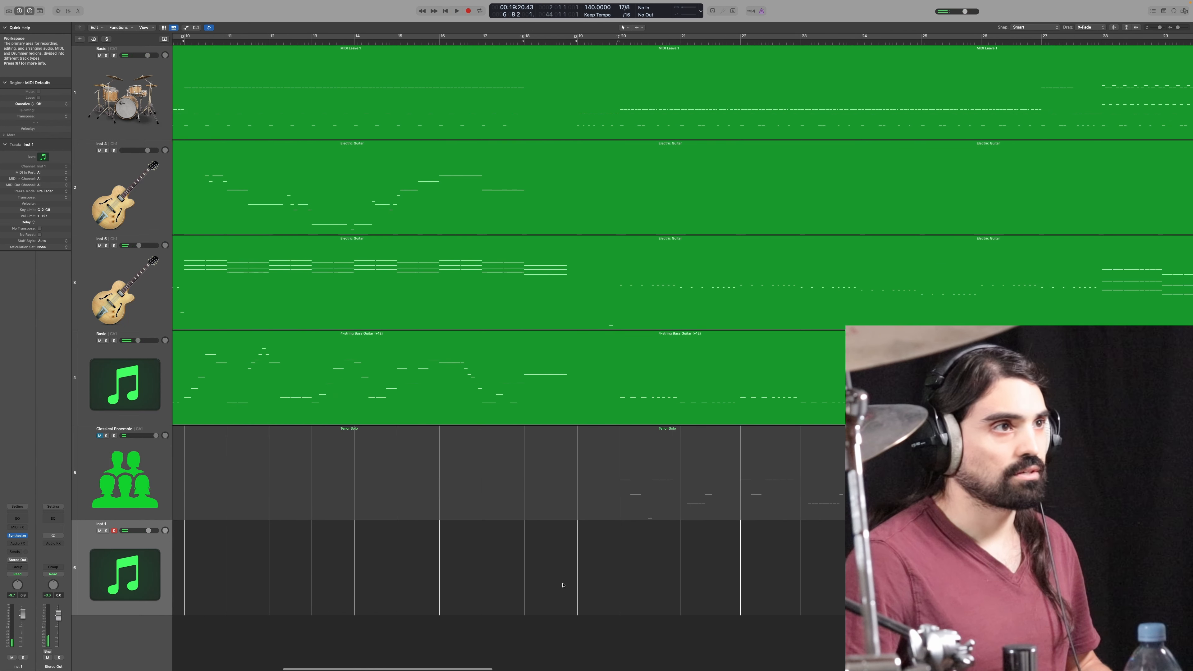
{"action": "scroll", "coordinate": [560, 586], "scroll_direction": "right", "scroll_amount": 3}
{"action": "left_click", "coordinate": [742, 569], "text": "shift"}
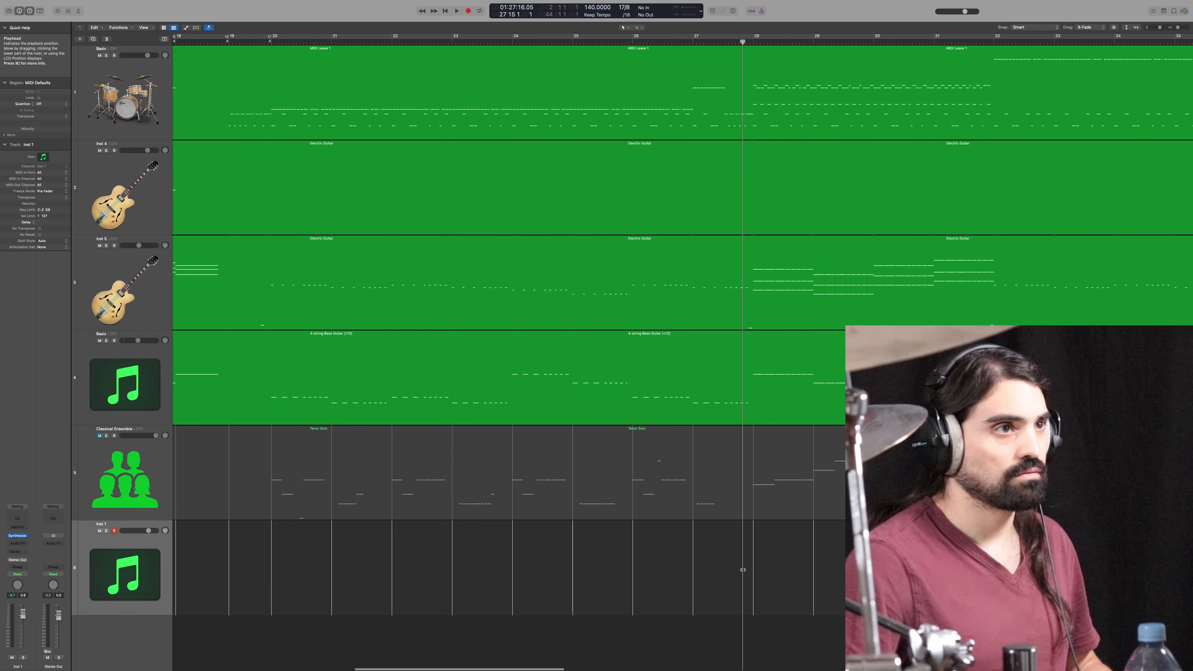
{"action": "key", "text": "space"}
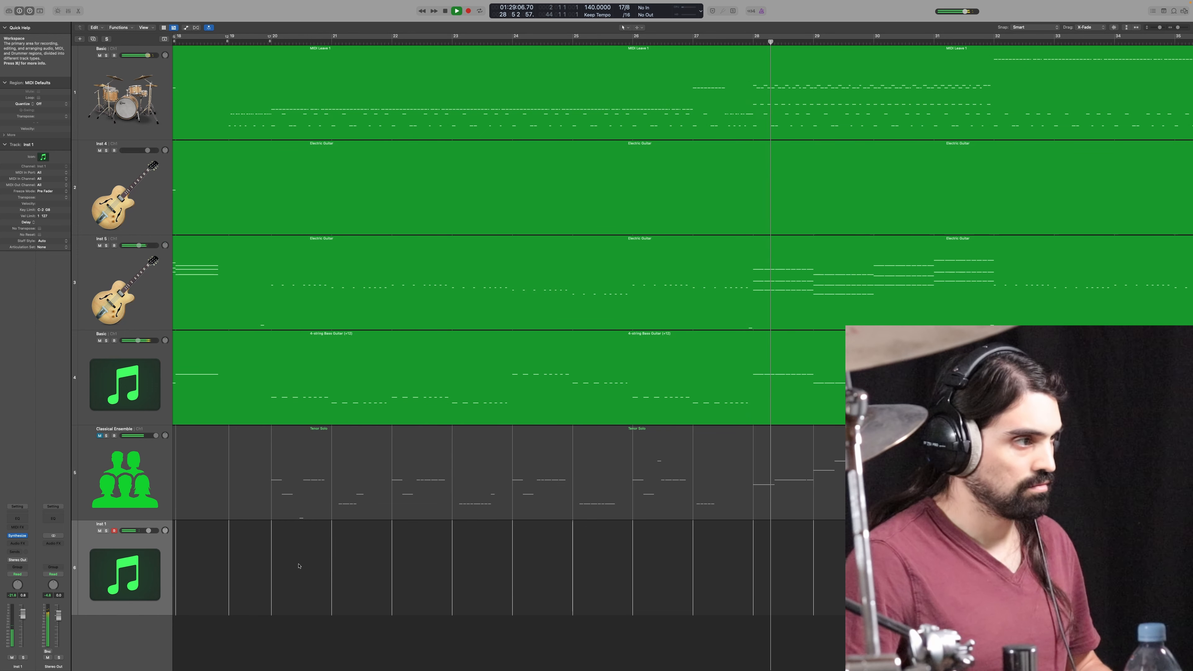
{"action": "left_click_drag", "start_coordinate": [149, 530], "coordinate": [154, 531]}
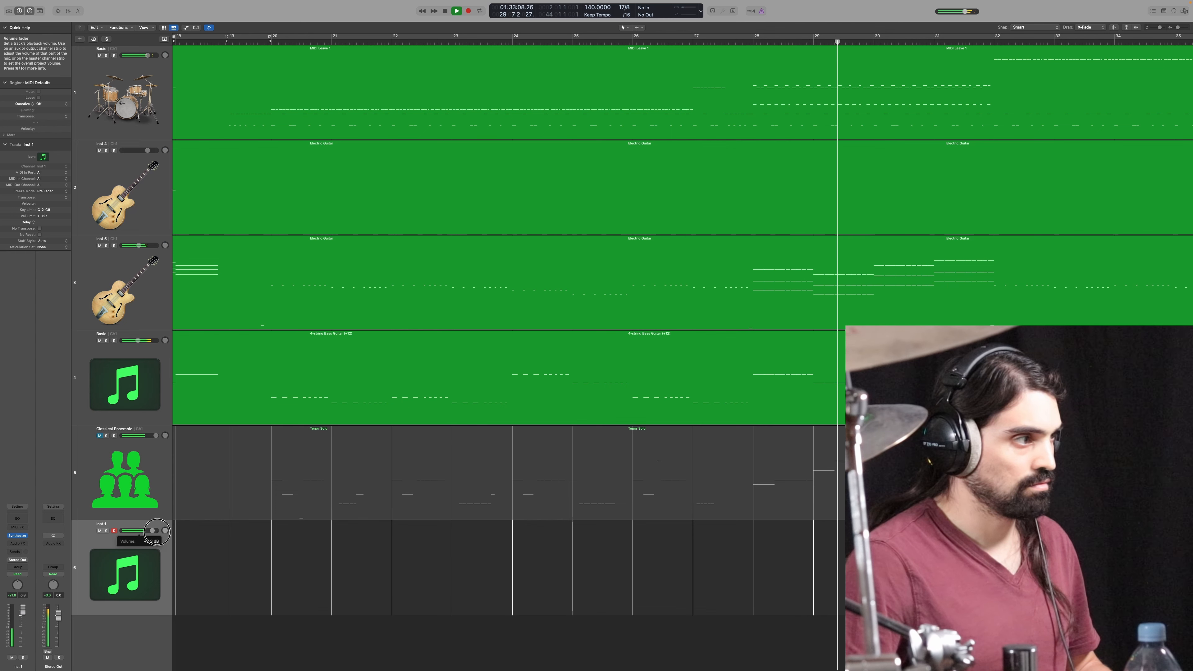
{"action": "scroll", "coordinate": [335, 568], "scroll_direction": "down", "scroll_amount": 3}
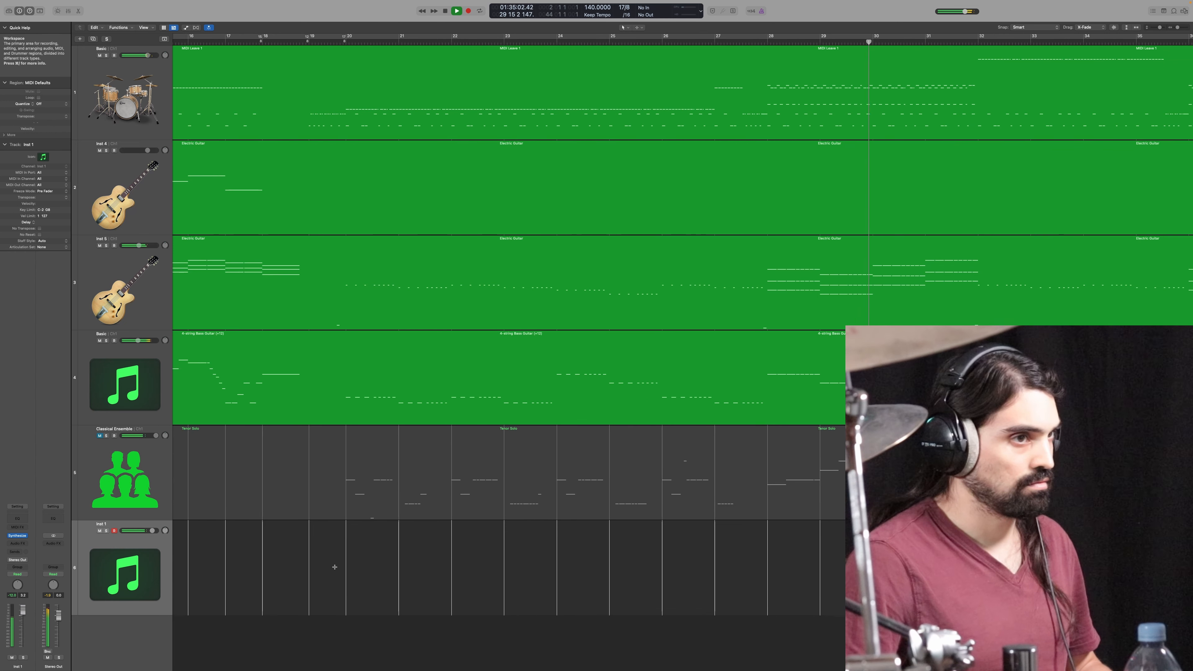
{"action": "scroll", "coordinate": [335, 567], "scroll_direction": "right", "scroll_amount": 1}
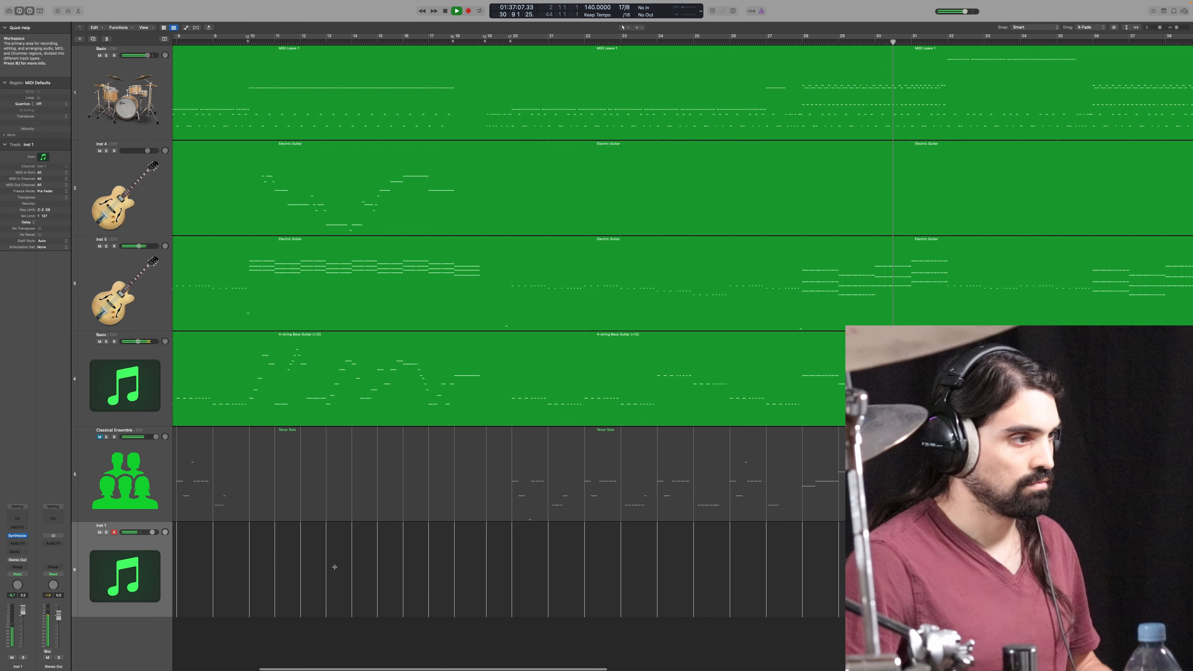
{"action": "scroll", "coordinate": [334, 567], "scroll_direction": "up", "scroll_amount": 1}
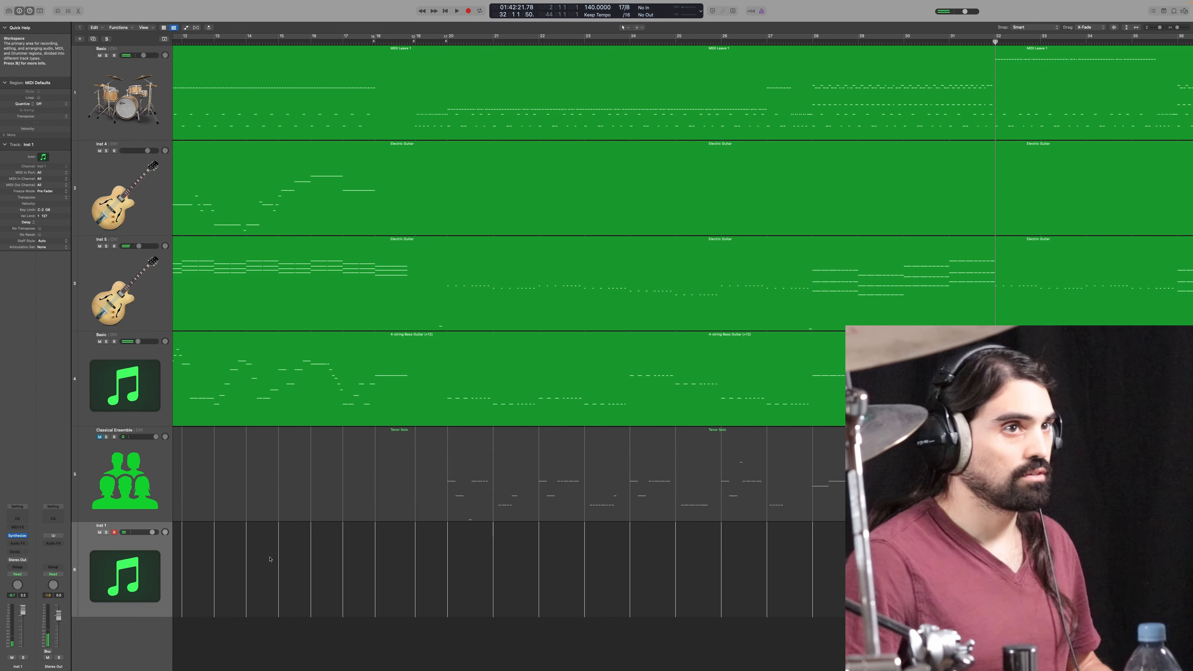
Step: Turn on cycle mode for the arrangement and show the mixer
{"action": "scroll", "coordinate": [273, 557], "scroll_direction": "down", "scroll_amount": 4}
{"action": "key", "text": "c"}
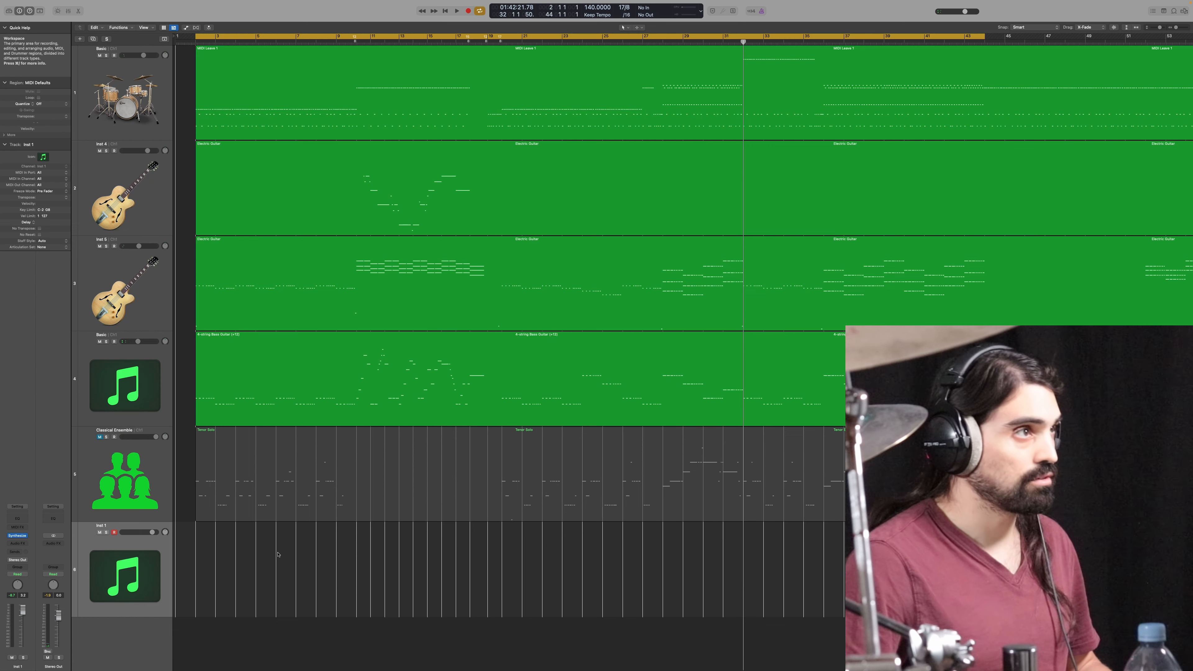
{"action": "scroll", "coordinate": [280, 554], "scroll_direction": "right", "scroll_amount": 1}
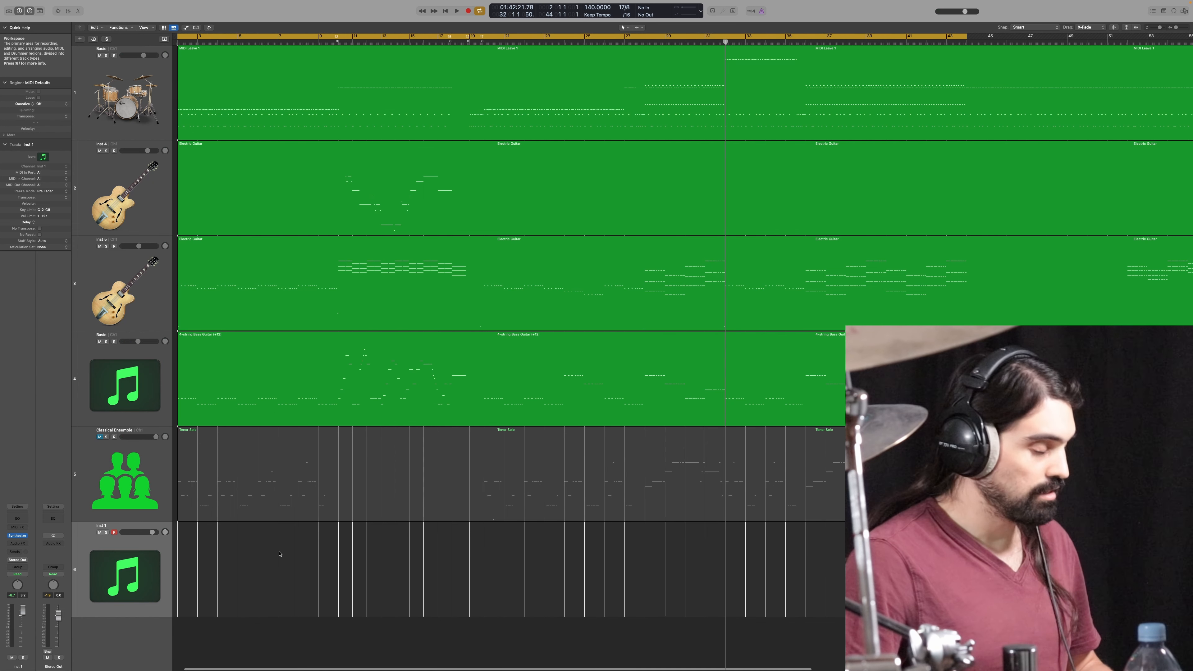
{"action": "key", "text": "x"}
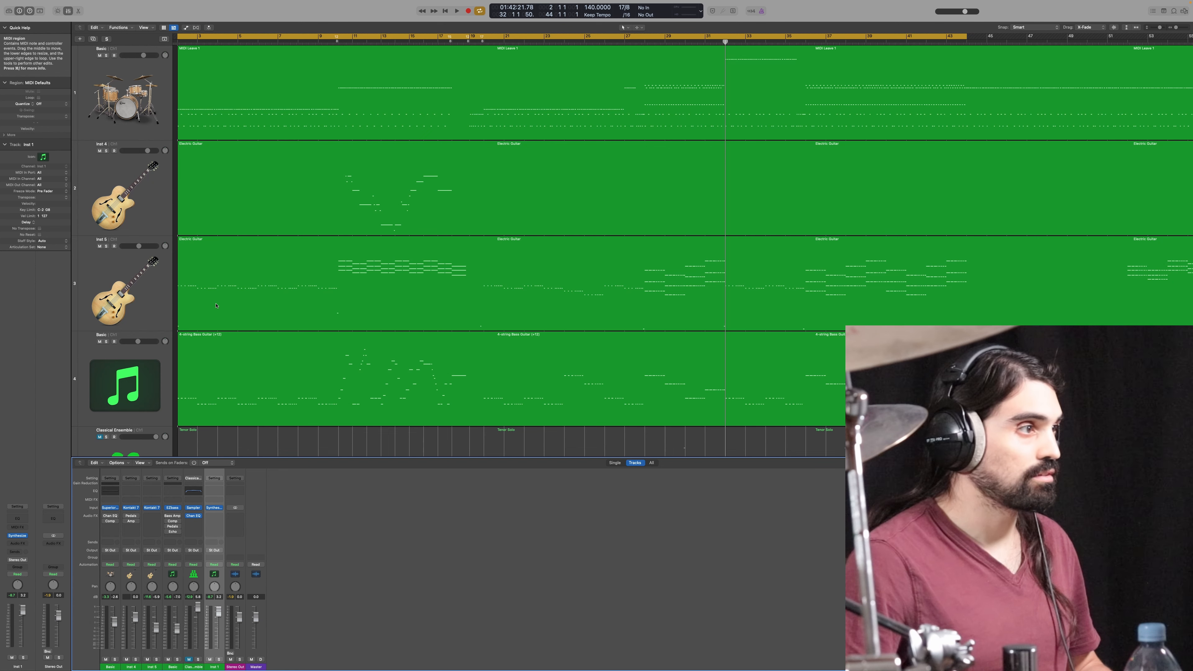
Step: Open the Inst 5 Electric Guitar region in the piano roll and audition its first low note at bar 2
{"action": "double_click", "coordinate": [200, 274]}
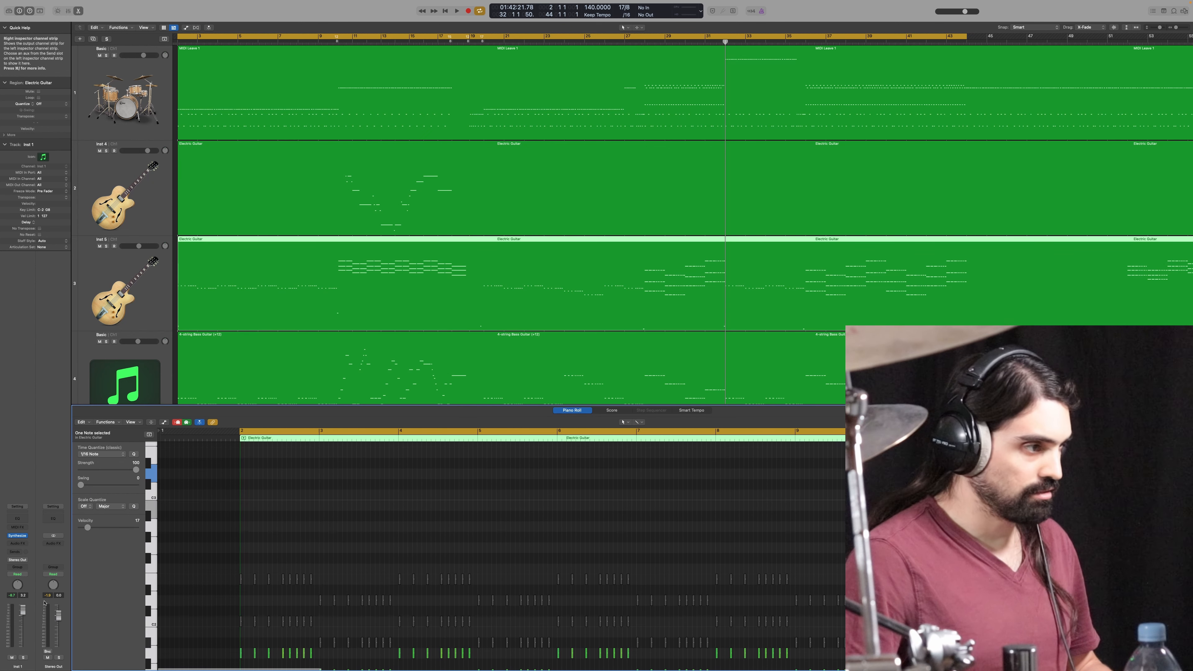
{"action": "scroll", "coordinate": [234, 569], "scroll_direction": "down", "scroll_amount": 3}
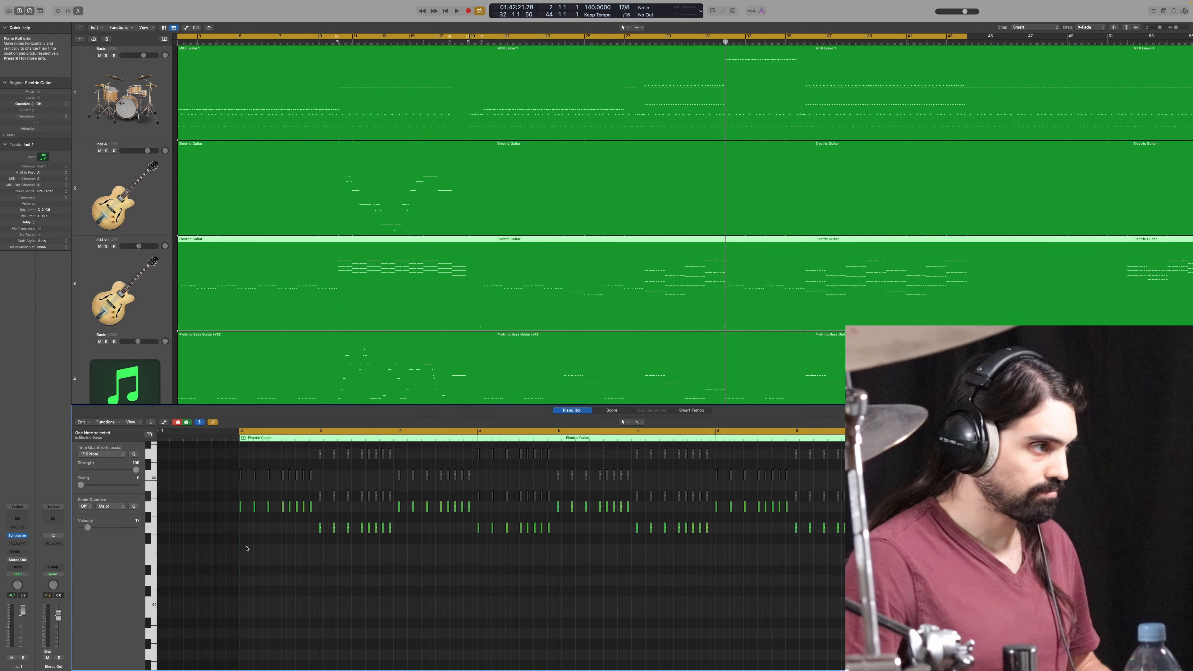
{"action": "left_click", "coordinate": [240, 507]}
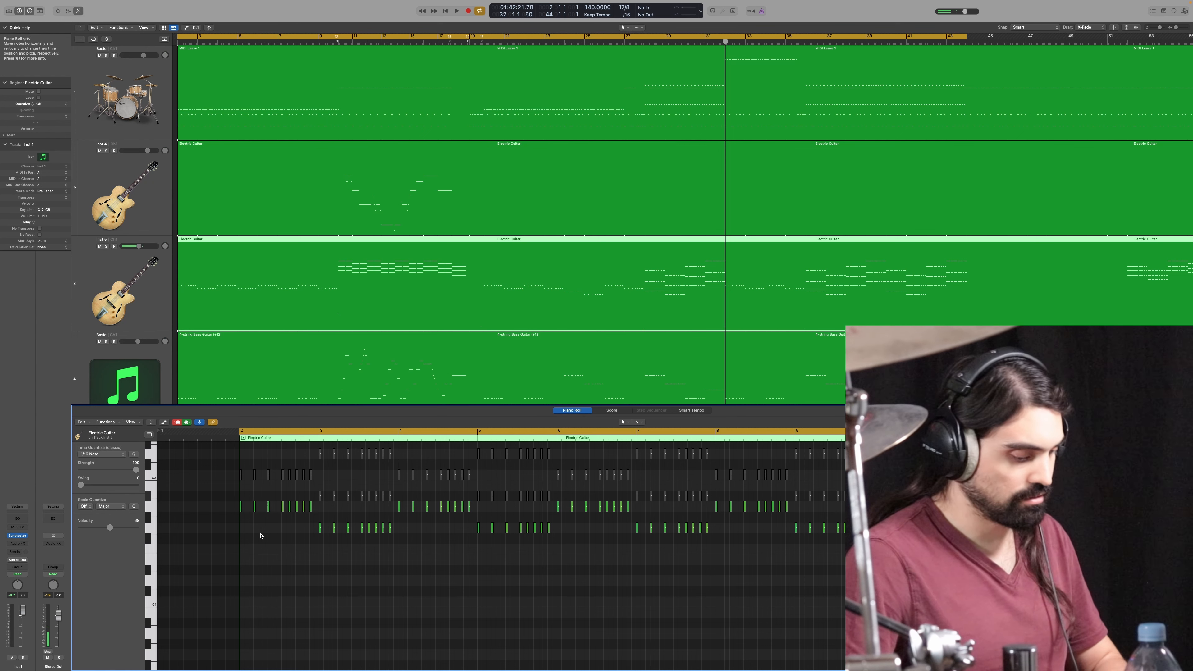
Step: Close the piano roll and mixer, switch to Finder and preview the selected MP3 in the Bounces folder
{"action": "key", "text": "e"}
{"action": "left_click", "coordinate": [355, 616]}
{"action": "key", "text": "x"}
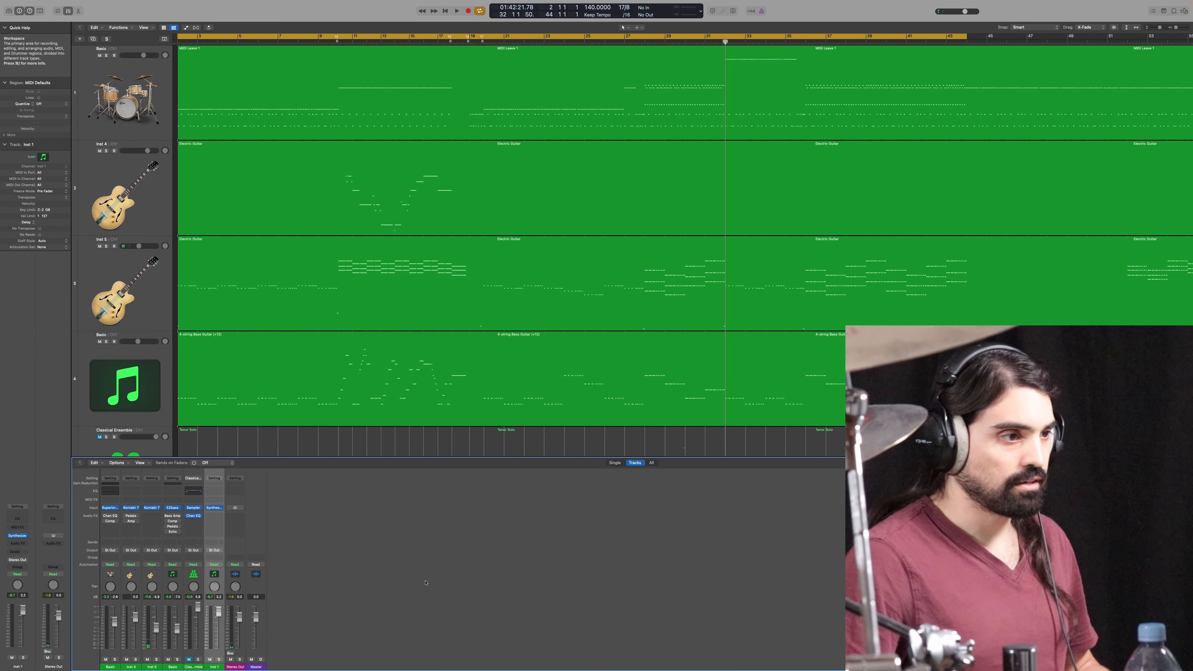
{"action": "left_click", "coordinate": [233, 653]}
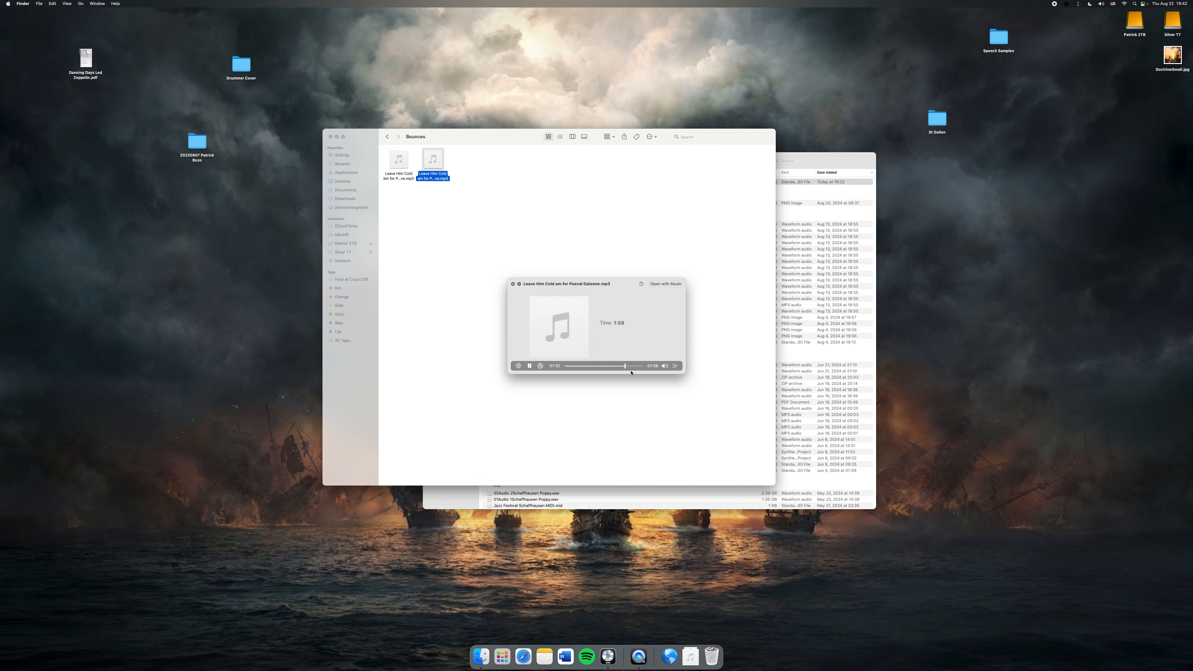
{"action": "key", "text": "space"}
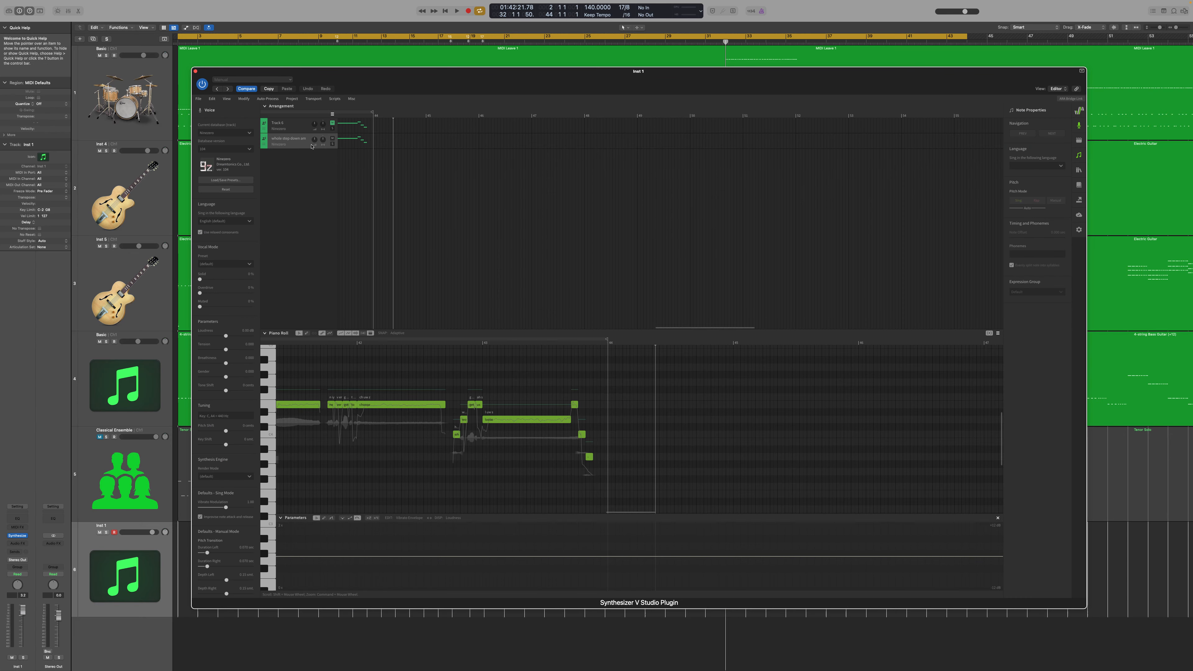
Step: In Synthesizer V, duplicate the whole-step-down vocal track, transpose all of the copy's notes down another whole step, and close the plugin window
{"action": "right_click", "coordinate": [302, 147]}
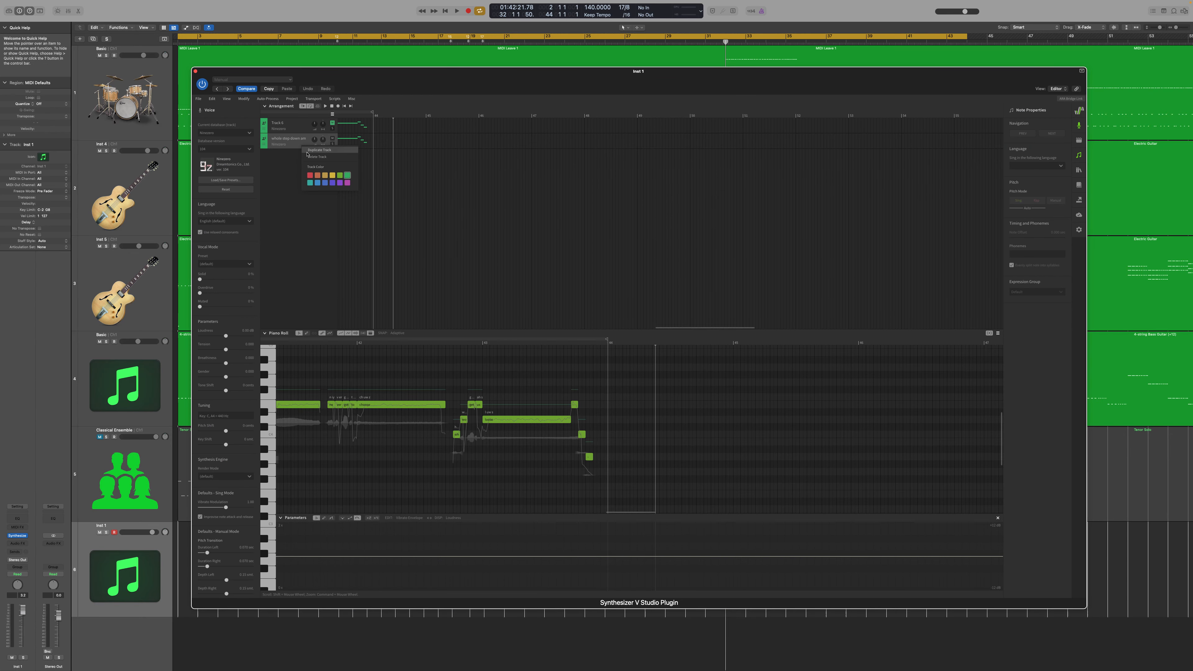
{"action": "left_click", "coordinate": [307, 150]}
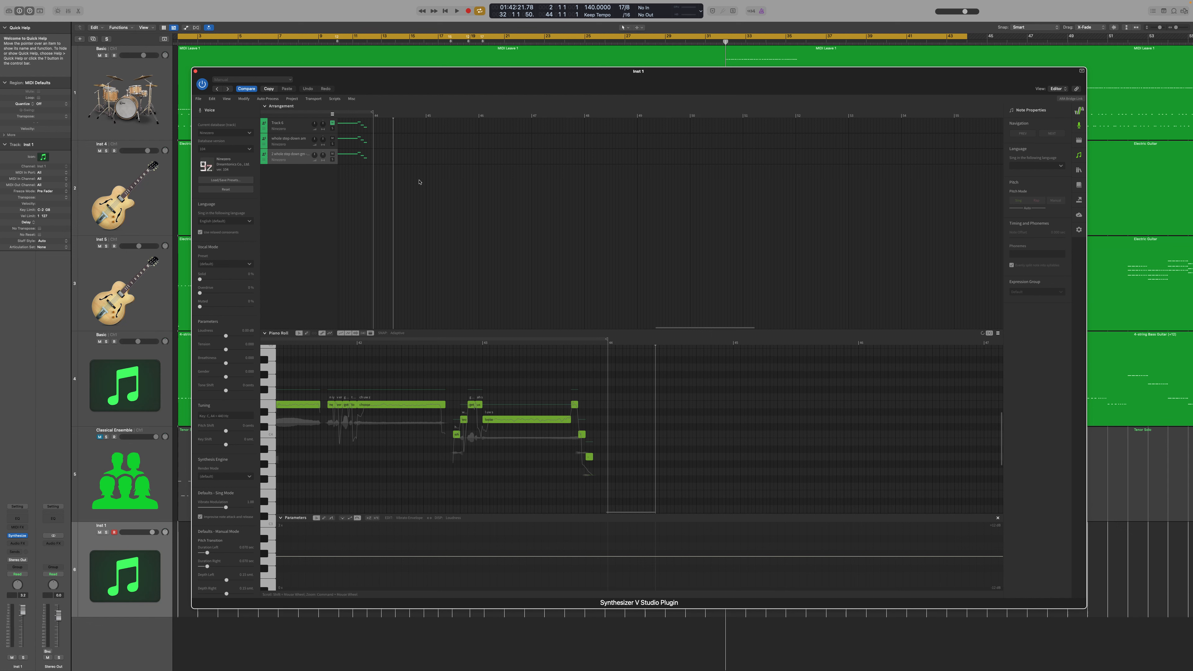
{"action": "scroll", "coordinate": [374, 160], "scroll_direction": "left", "scroll_amount": 15}
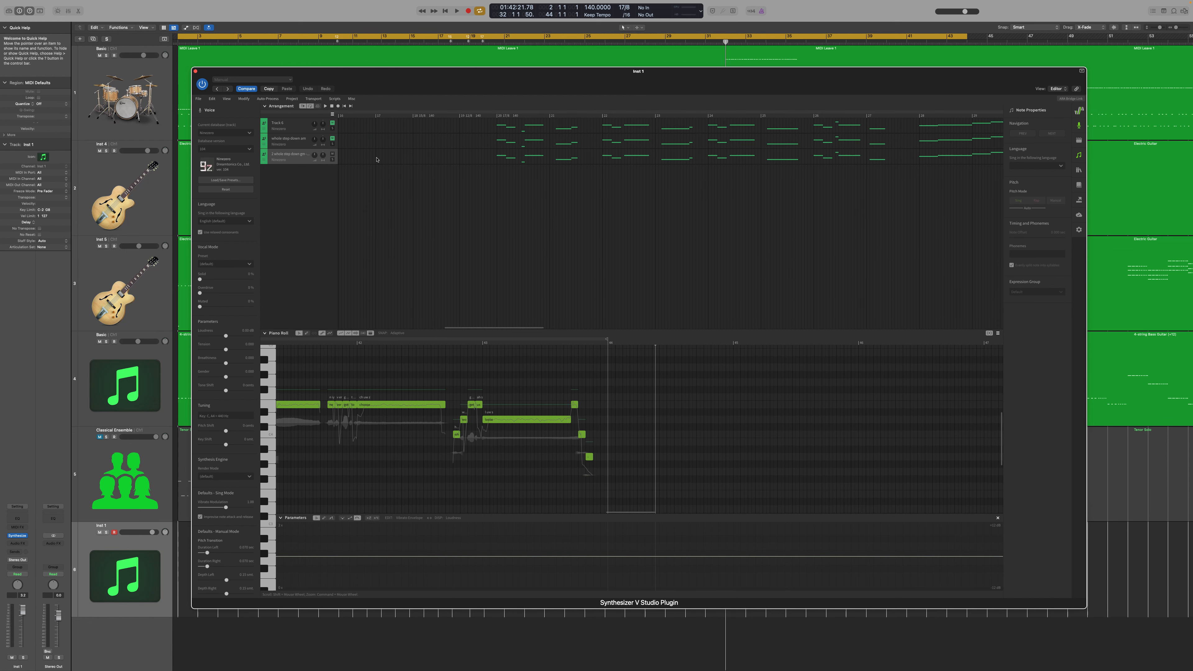
{"action": "key", "text": "super+a"}
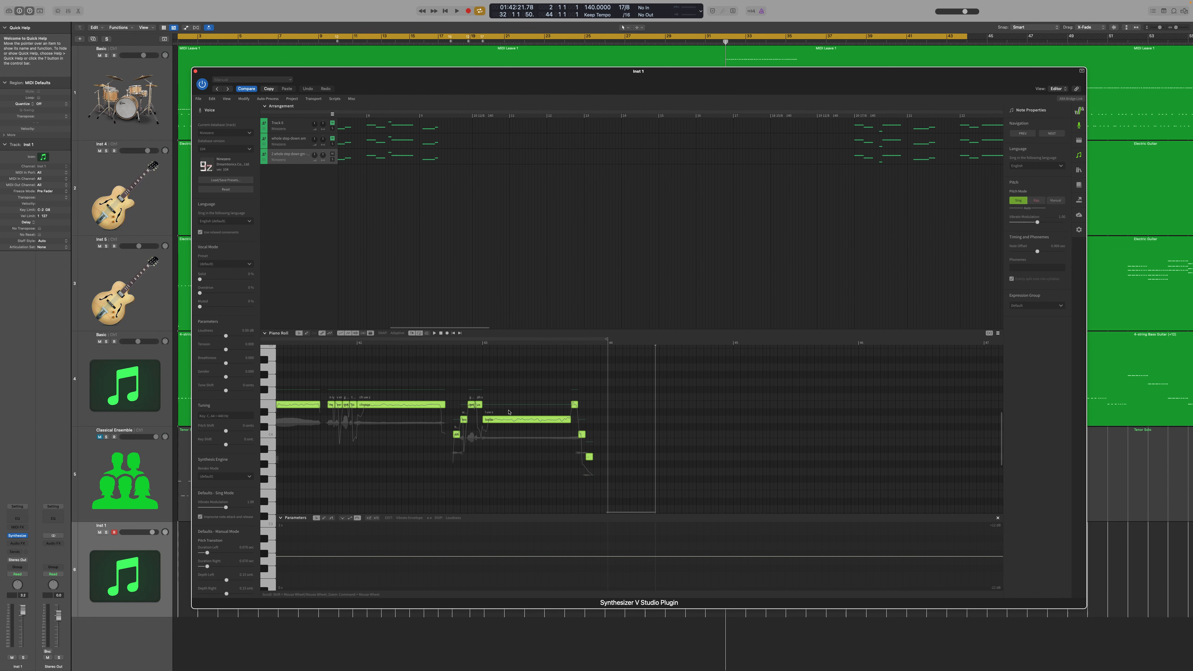
{"action": "key", "text": "super+t"}
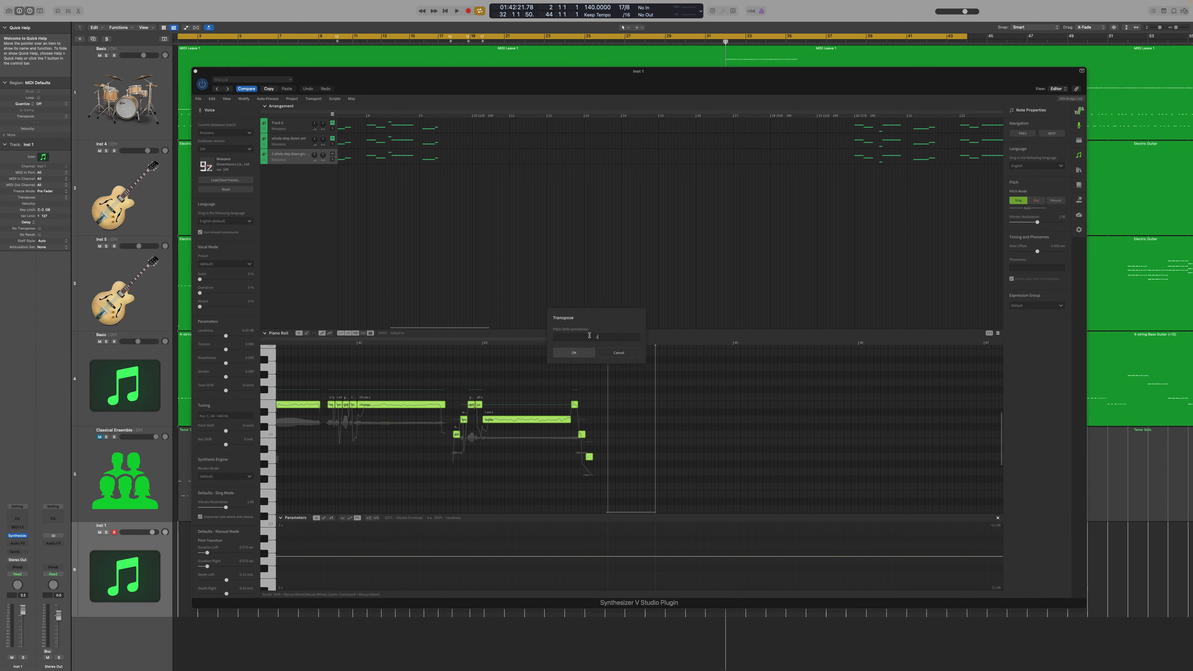
{"action": "left_click", "coordinate": [576, 352]}
{"action": "left_click", "coordinate": [196, 72]}
Step: Transpose all notes of the Inst 4 Electric Guitar region down a whole step in the piano roll
{"action": "left_click", "coordinate": [360, 192]}
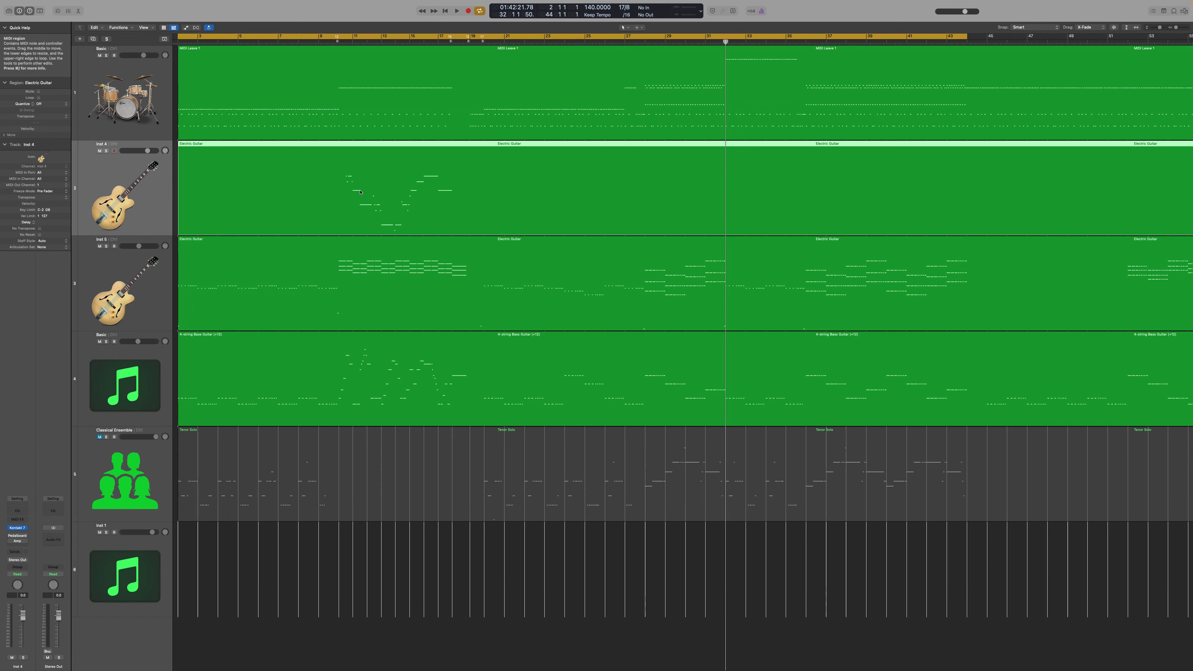
{"action": "key", "text": "p"}
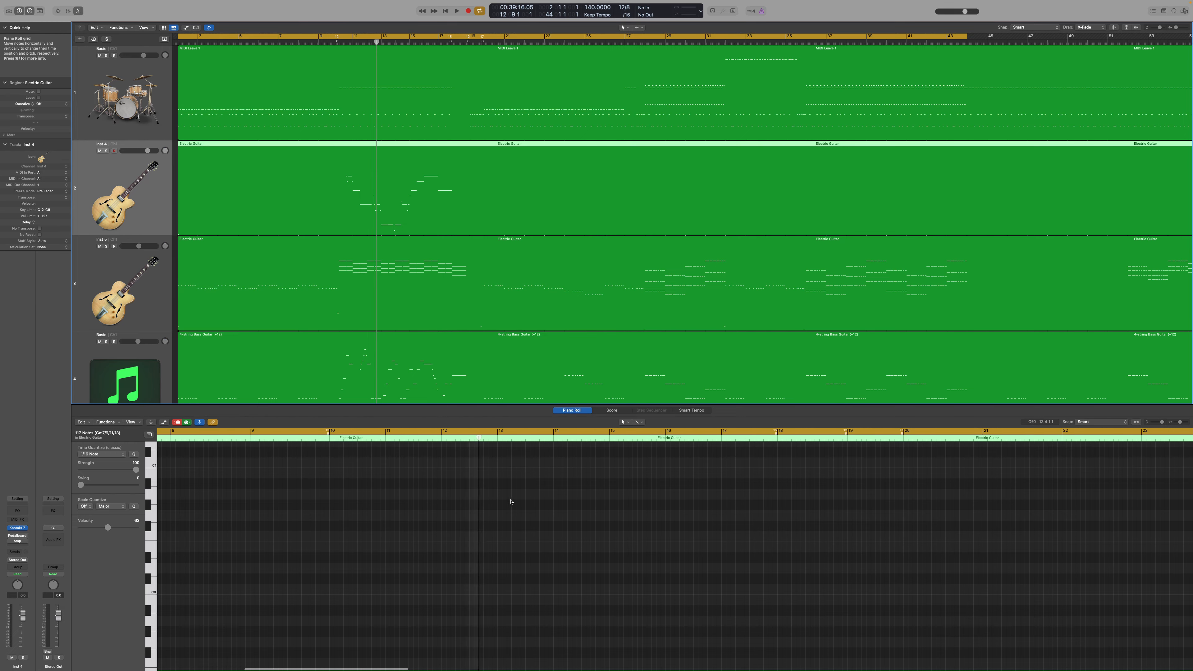
{"action": "scroll", "coordinate": [511, 502], "scroll_direction": "left", "scroll_amount": 2}
{"action": "scroll", "coordinate": [511, 501], "scroll_direction": "up", "scroll_amount": 15}
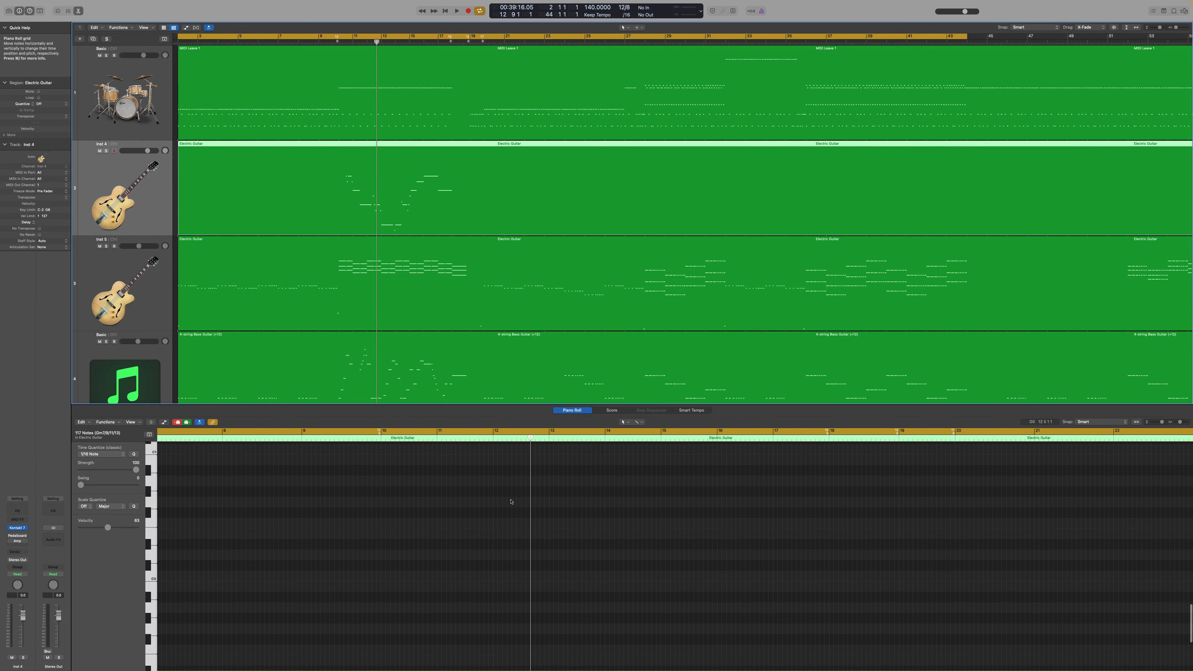
{"action": "scroll", "coordinate": [511, 501], "scroll_direction": "down", "scroll_amount": 7}
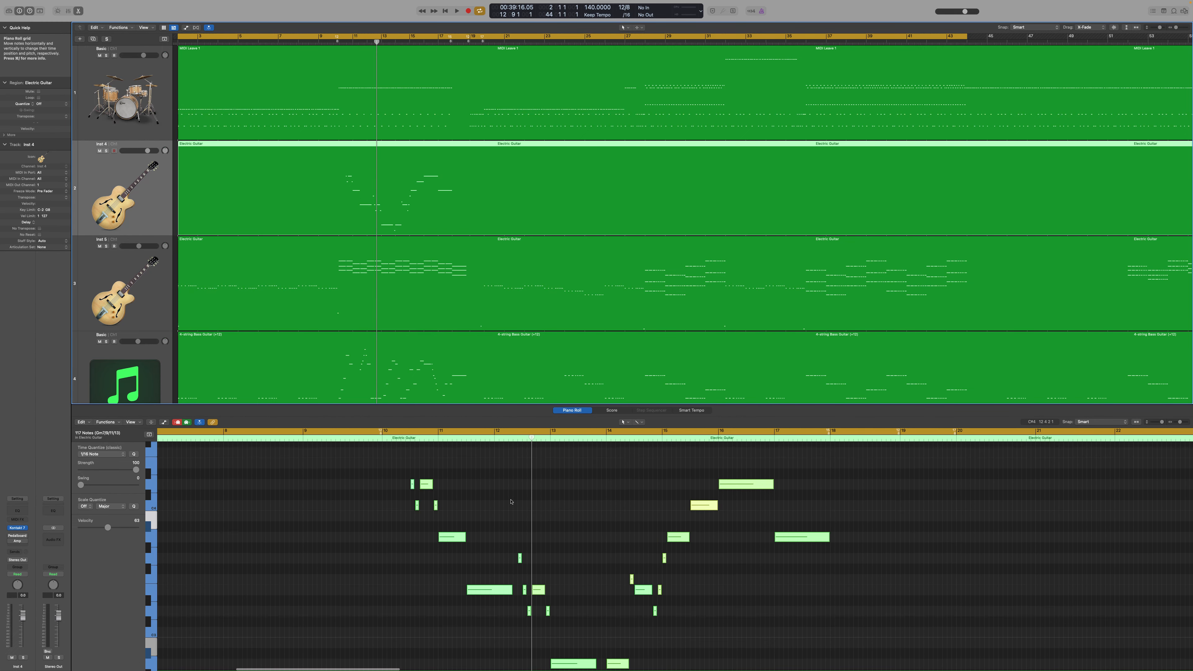
{"action": "left_click_drag", "start_coordinate": [480, 594], "coordinate": [478, 608]}
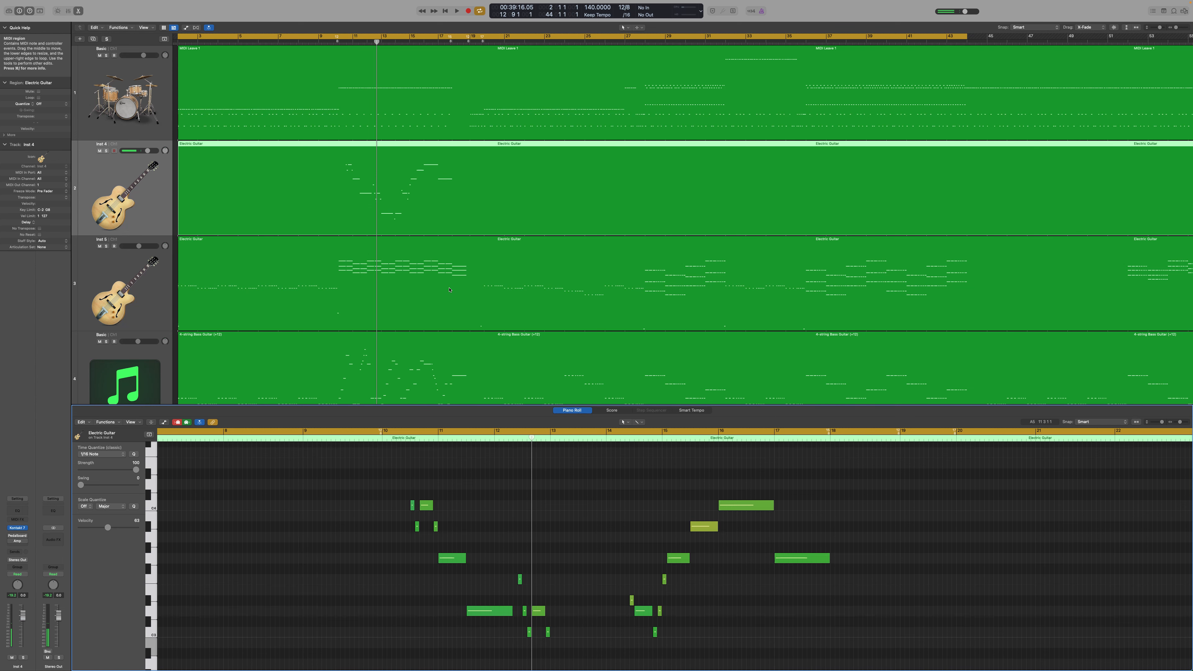
Step: Transpose the Inst 5 Electric Guitar region's notes down a whole step, leaving the separate lowest notes out of the selection
{"action": "key", "text": "Down"}
{"action": "left_click", "coordinate": [472, 568]}
{"action": "key", "text": "z"}
{"action": "scroll", "coordinate": [472, 569], "scroll_direction": "down", "scroll_amount": 5}
{"action": "scroll", "coordinate": [472, 570], "scroll_direction": "up", "scroll_amount": 5}
{"action": "scroll", "coordinate": [472, 569], "scroll_direction": "down", "scroll_amount": 5}
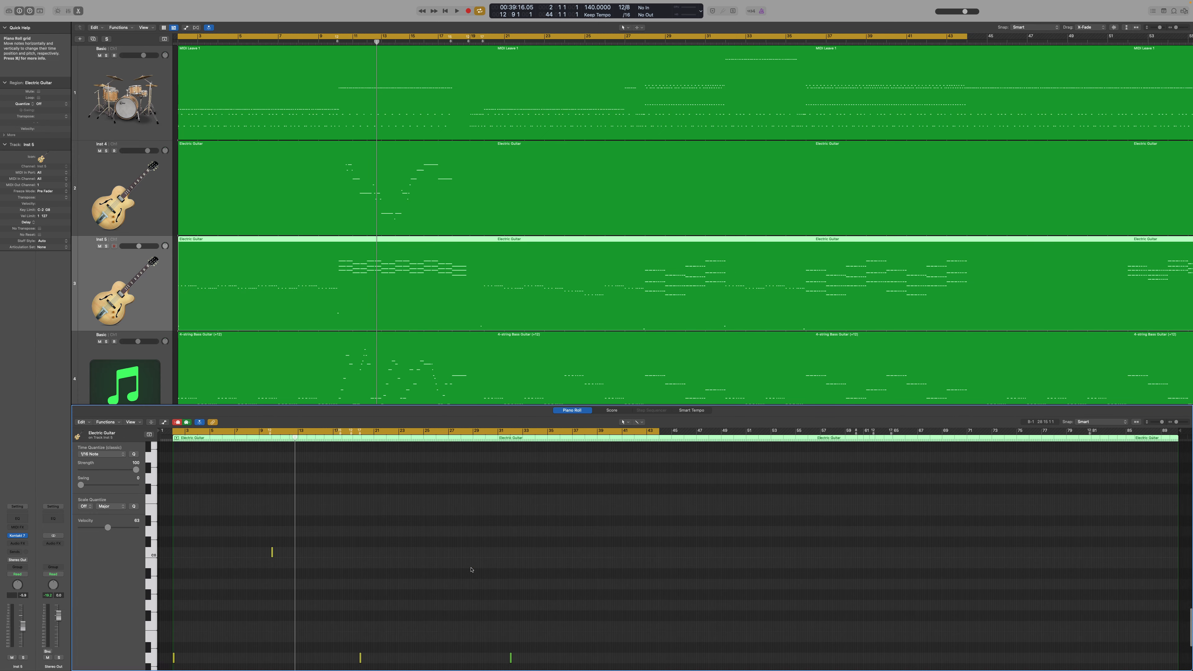
{"action": "key", "text": "super+a"}
{"action": "scroll", "coordinate": [477, 555], "scroll_direction": "down", "scroll_amount": 3}
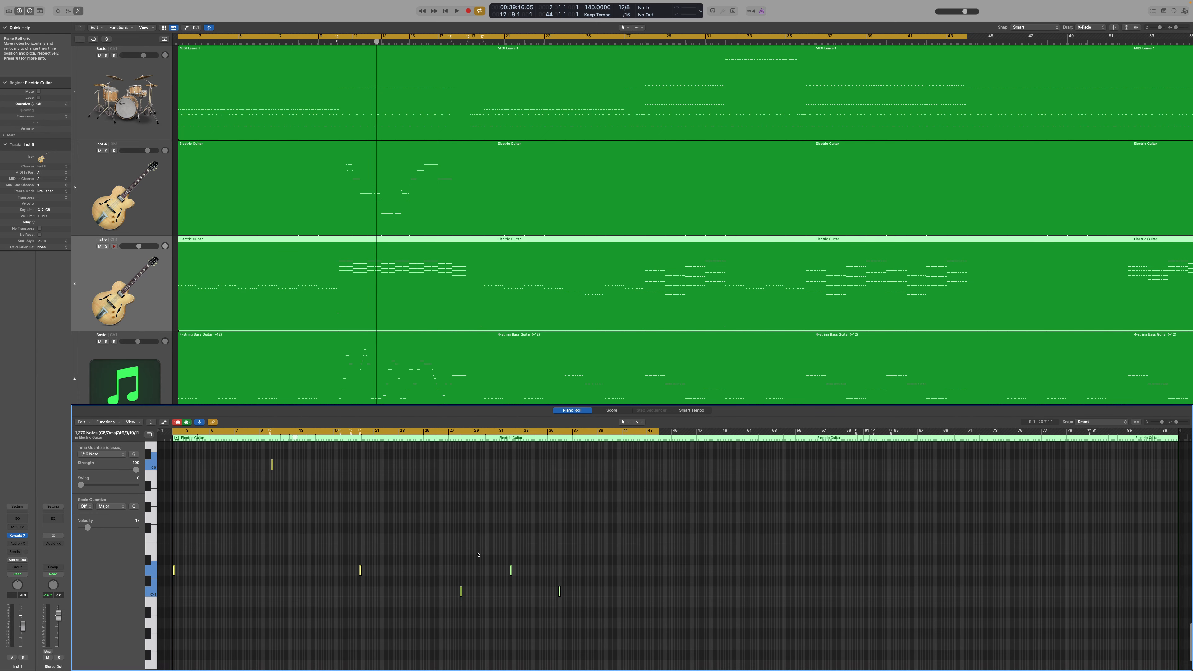
{"action": "left_click_drag", "start_coordinate": [632, 635], "coordinate": [161, 451]}
{"action": "scroll", "coordinate": [249, 491], "scroll_direction": "up", "scroll_amount": 12}
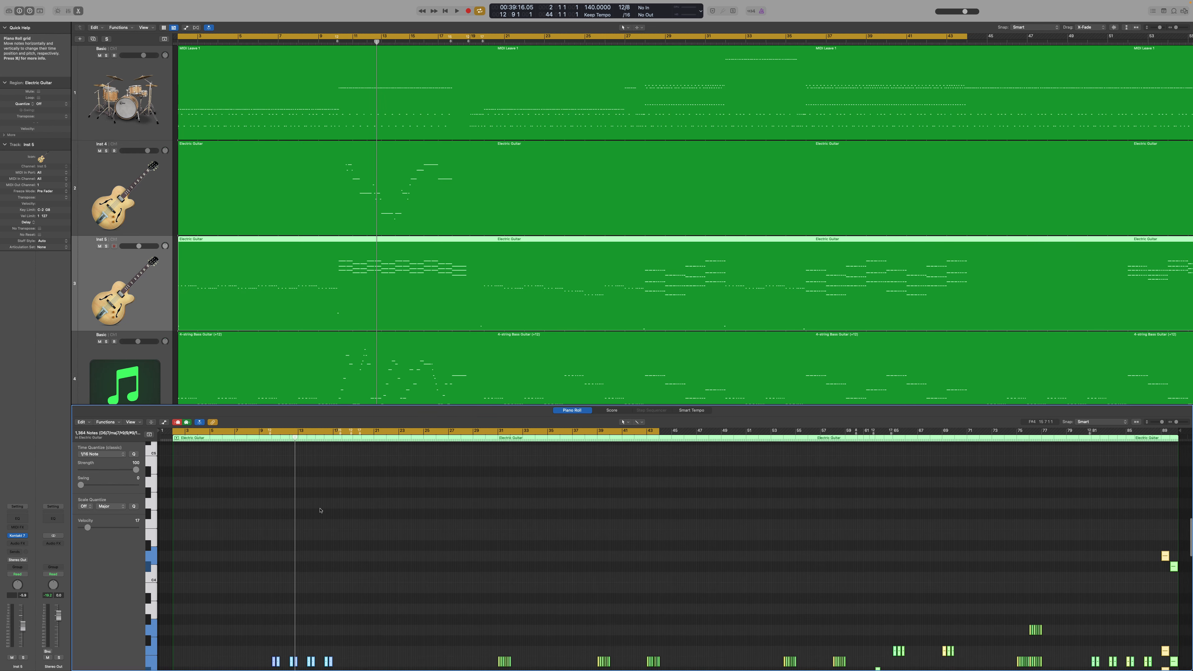
{"action": "scroll", "coordinate": [322, 509], "scroll_direction": "down", "scroll_amount": 3}
{"action": "key", "text": "super+Right"}
{"action": "key", "text": "super+Right"}
{"action": "key", "text": "super+Right"}
{"action": "key", "text": "super+Right"}
{"action": "key", "text": "super+Right"}
{"action": "left_click_drag", "start_coordinate": [262, 521], "coordinate": [261, 539]}
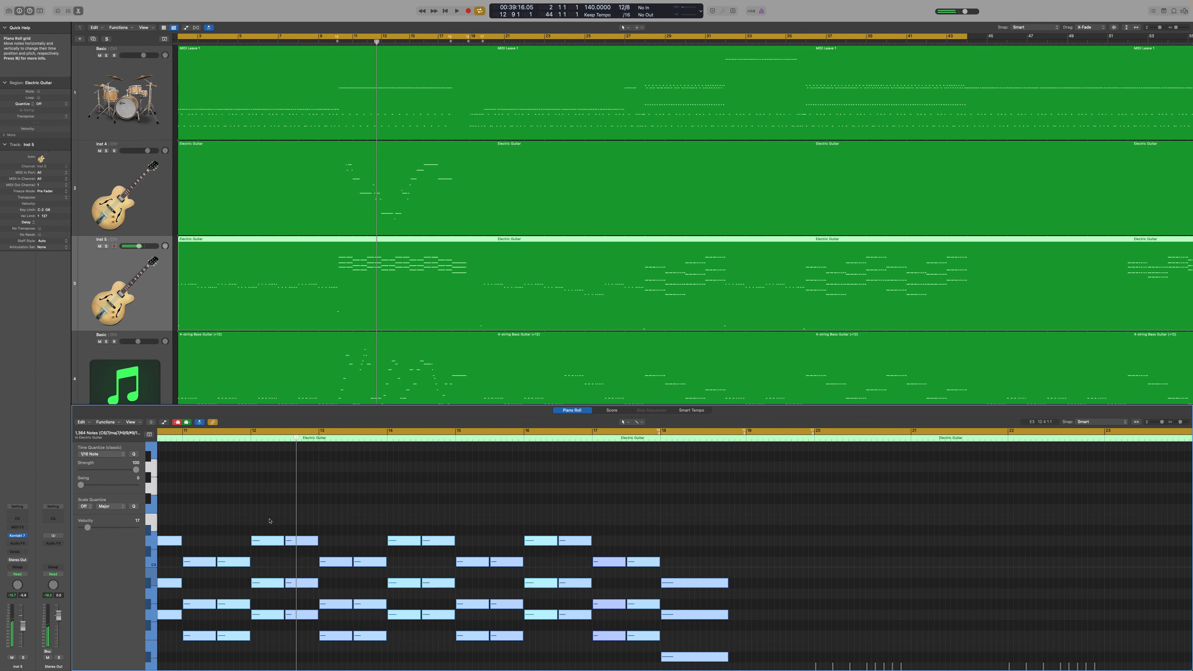
Step: Transpose all notes of the 4-string Bass Guitar region down a whole step and close the piano roll
{"action": "left_click", "coordinate": [155, 381]}
{"action": "left_click", "coordinate": [316, 527]}
{"action": "key", "text": "super+Left"}
{"action": "key", "text": "super+Left"}
{"action": "key", "text": "super+Left"}
{"action": "key", "text": "super+Left"}
{"action": "key", "text": "super+Left"}
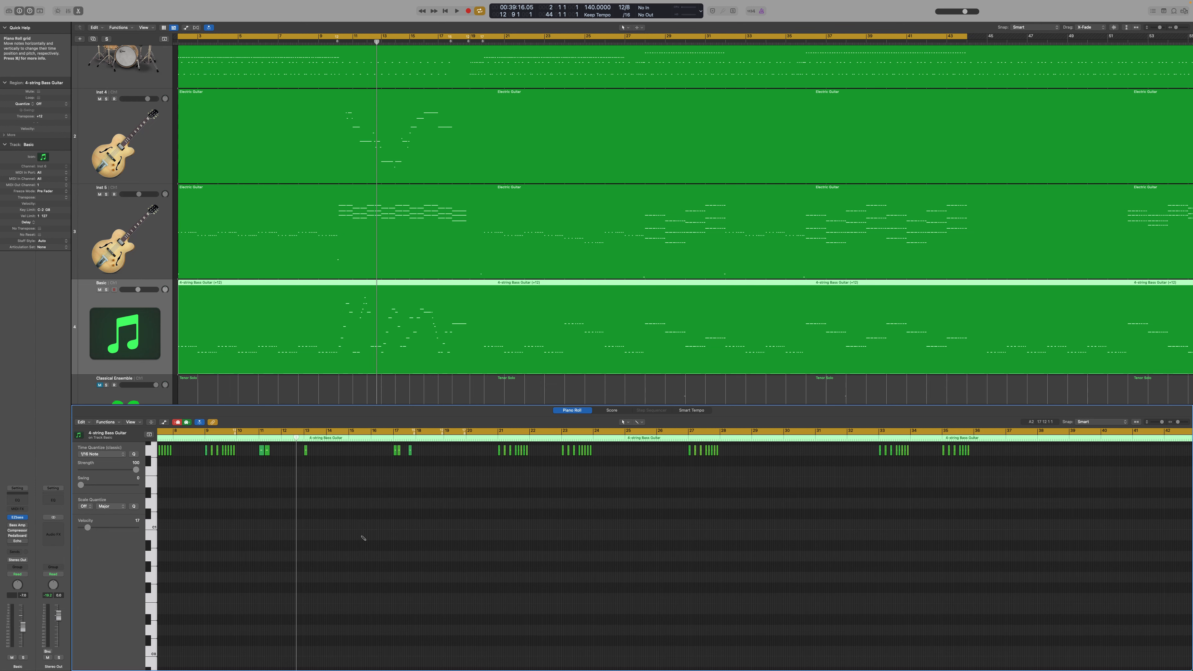
{"action": "key", "text": "super+a"}
{"action": "key", "text": "super+Right"}
{"action": "key", "text": "super+Right"}
{"action": "key", "text": "super+Right"}
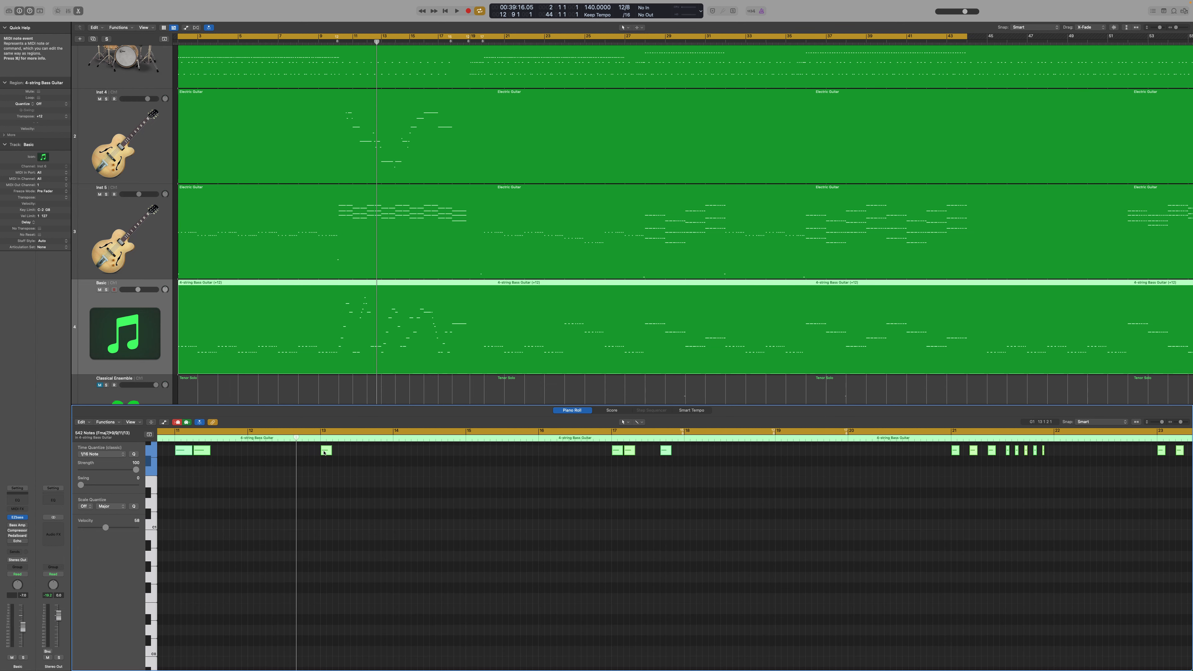
{"action": "left_click_drag", "start_coordinate": [326, 452], "coordinate": [325, 469]}
{"action": "left_click", "coordinate": [360, 527]}
{"action": "key", "text": "p"}
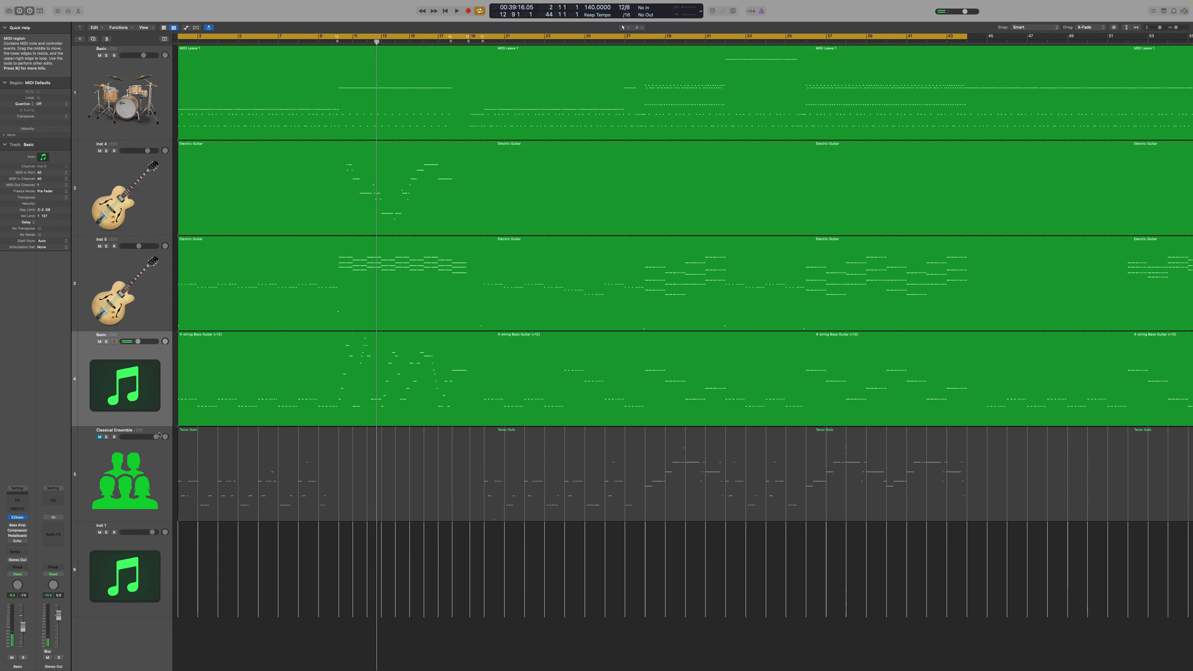
Step: Play the transposed band from bar 2 into bar 3 with the Inst 1 vocal track muted and cycle mode turned off
{"action": "left_click", "coordinate": [100, 533]}
{"action": "key", "text": "space"}
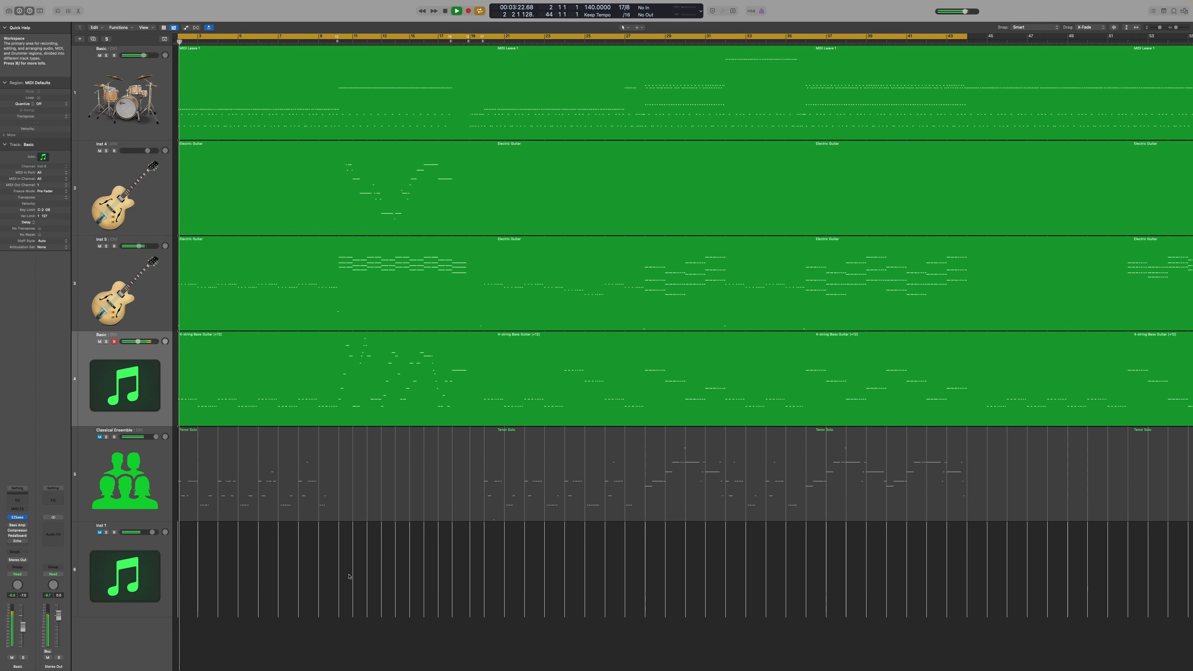
{"action": "key", "text": "c"}
{"action": "scroll", "coordinate": [336, 574], "scroll_direction": "up", "scroll_amount": 5}
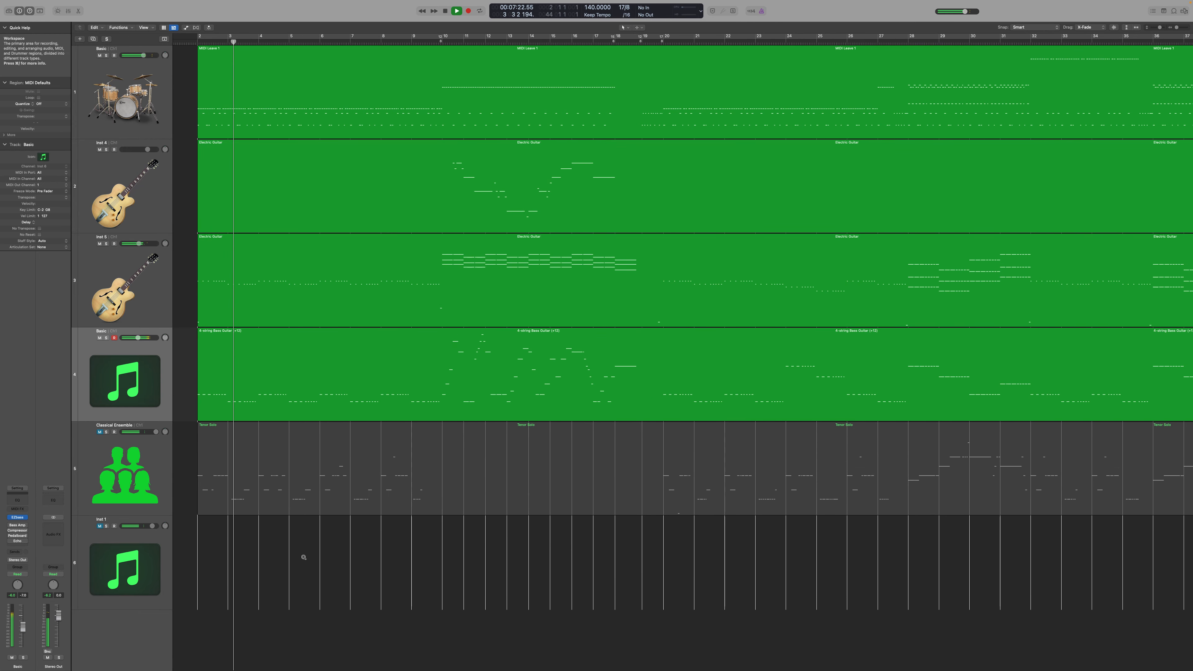
{"action": "scroll", "coordinate": [310, 562], "scroll_direction": "down", "scroll_amount": 1}
{"action": "key", "text": "space"}
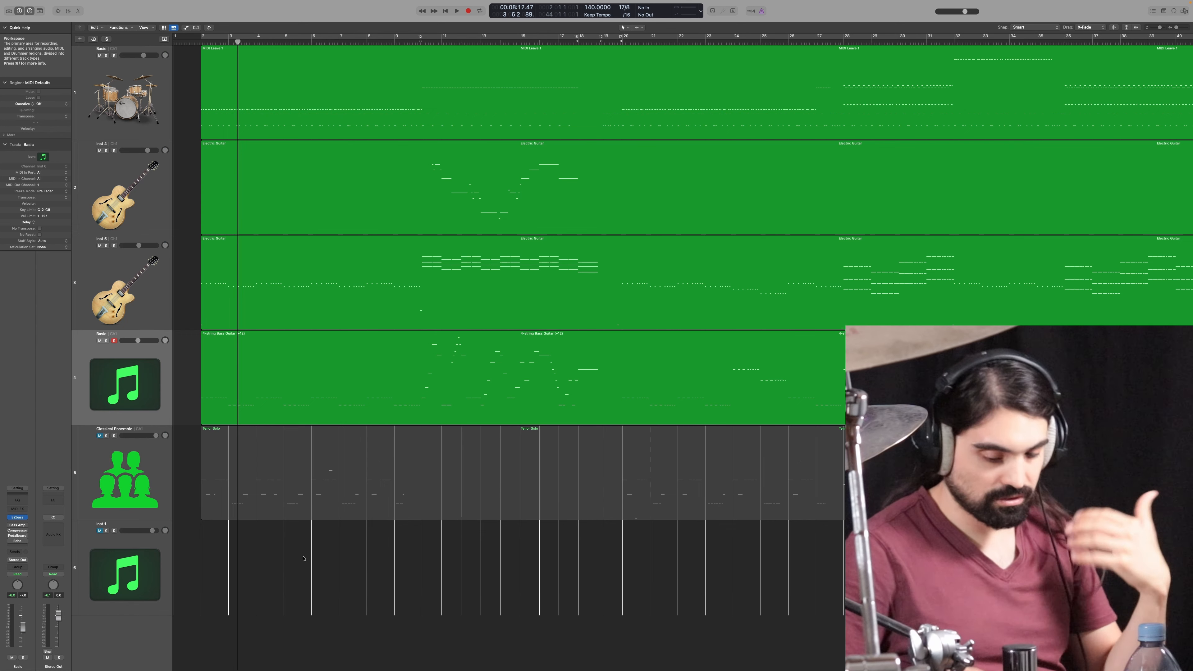
Step: Return to bar 2 and replay the transposed opening until late in bar 3
{"action": "left_click", "coordinate": [201, 564]}
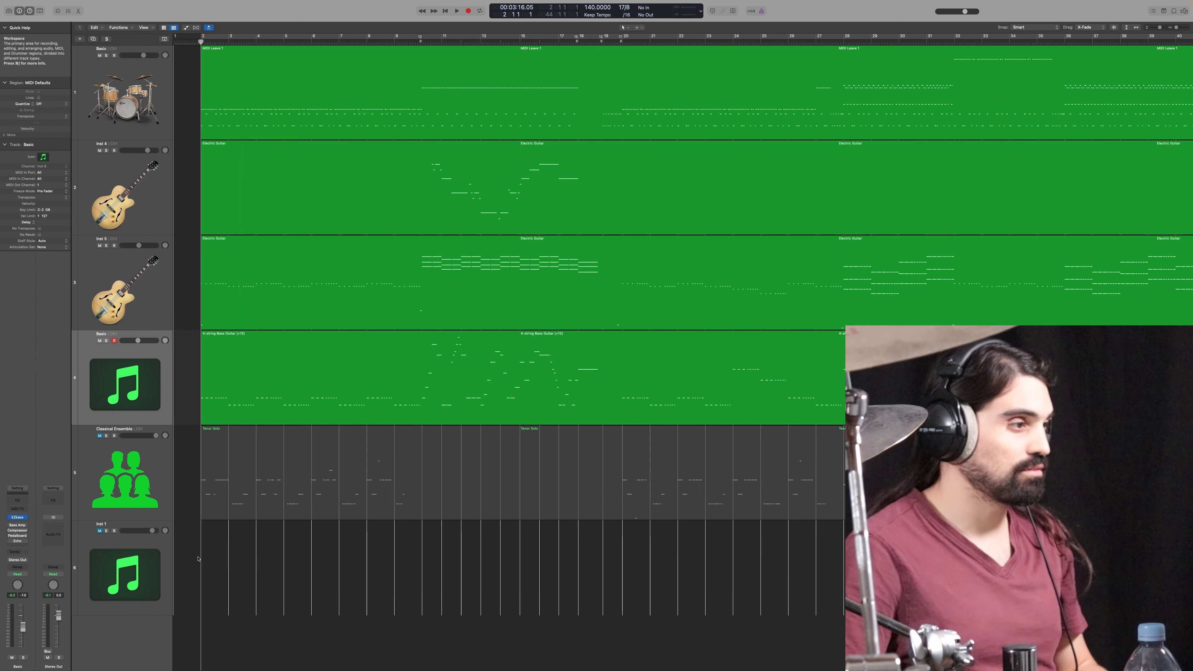
{"action": "key", "text": "space"}
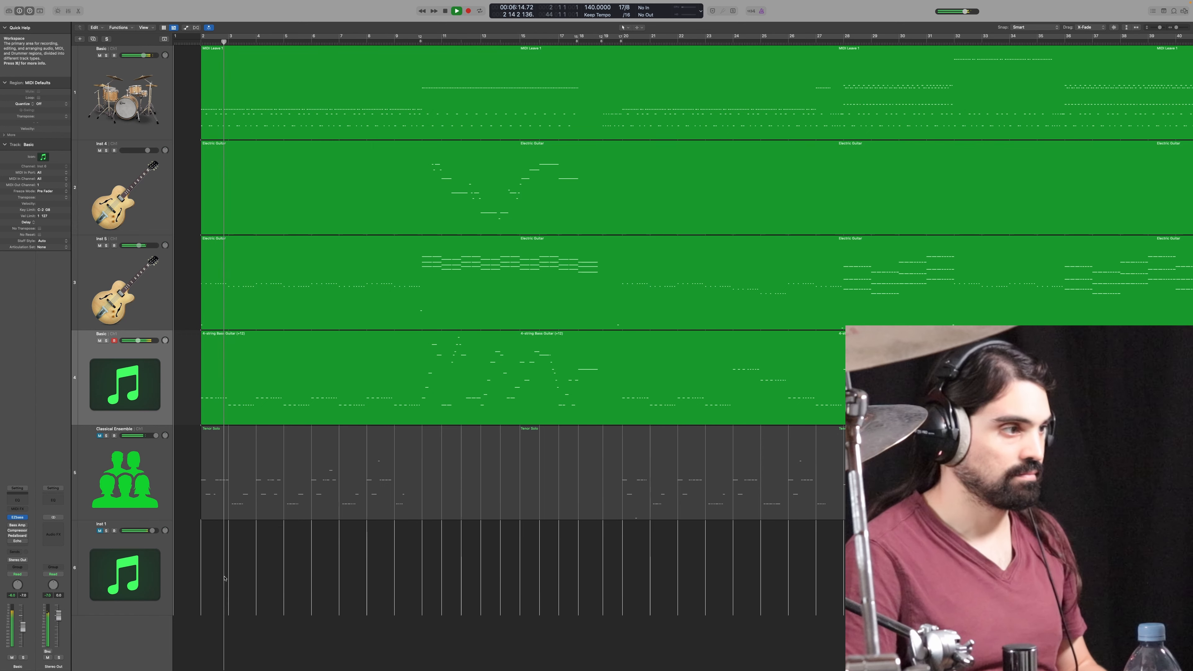
{"action": "key", "text": "super+Right"}
{"action": "scroll", "coordinate": [270, 560], "scroll_direction": "right", "scroll_amount": 1}
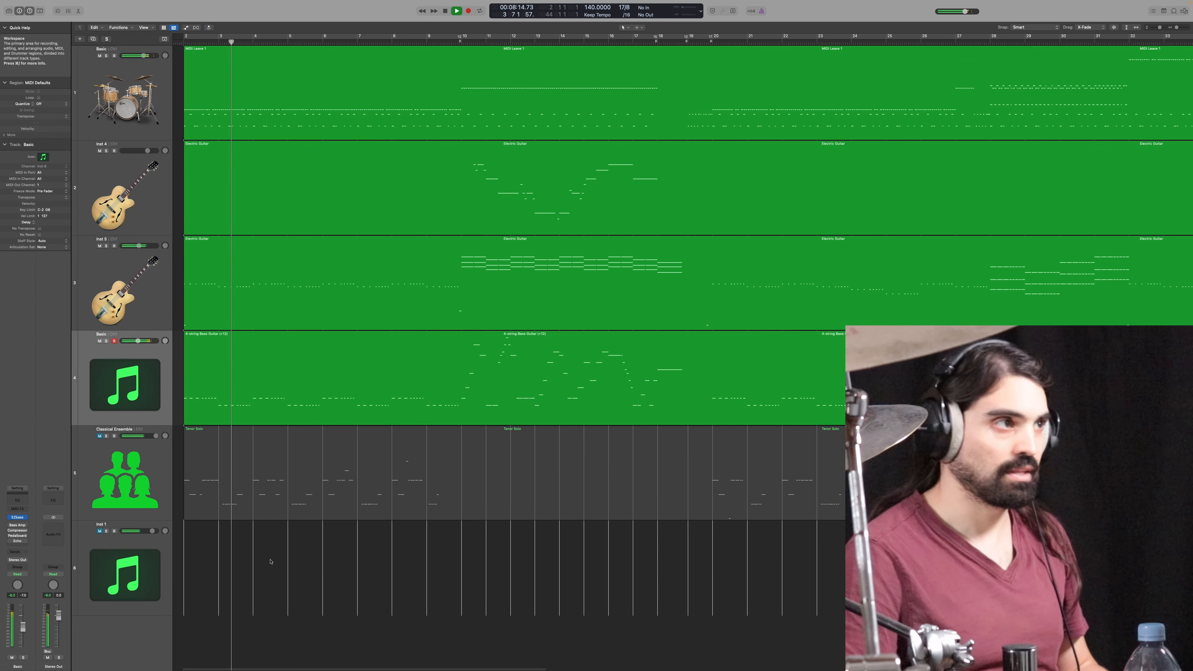
{"action": "key", "text": "space"}
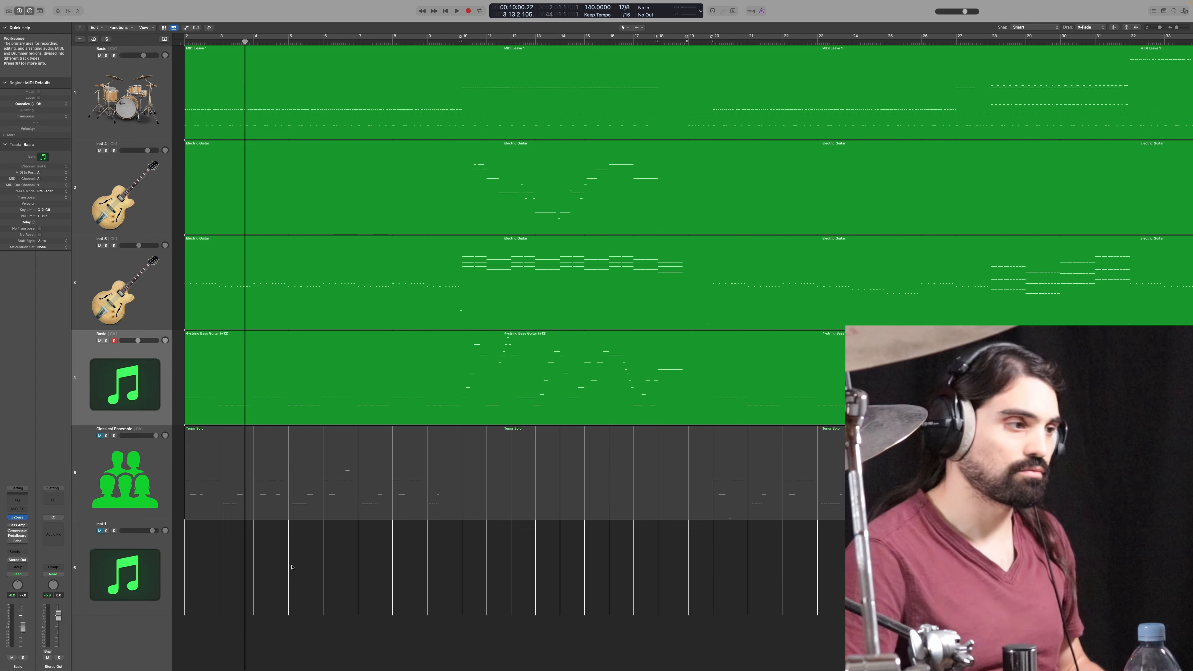
Step: Listen to the transposed guitars and bass in the 12/8 section from about bar 10 through bar 13
{"action": "scroll", "coordinate": [433, 542], "scroll_direction": "right", "scroll_amount": 3}
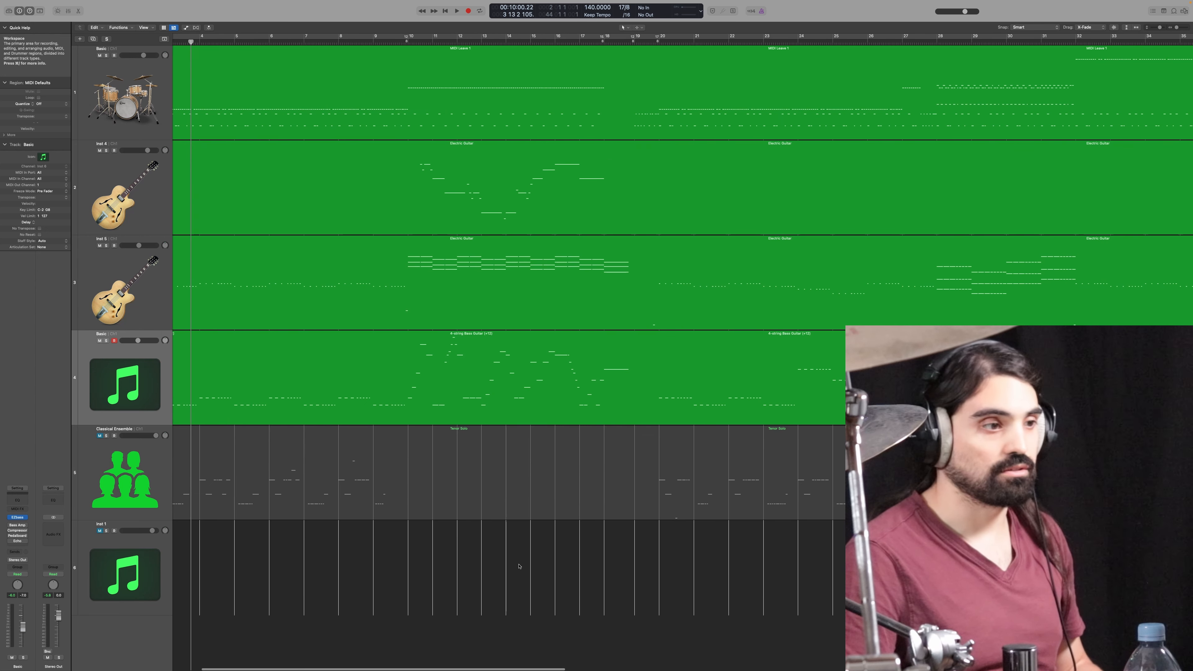
{"action": "left_click", "coordinate": [634, 563]}
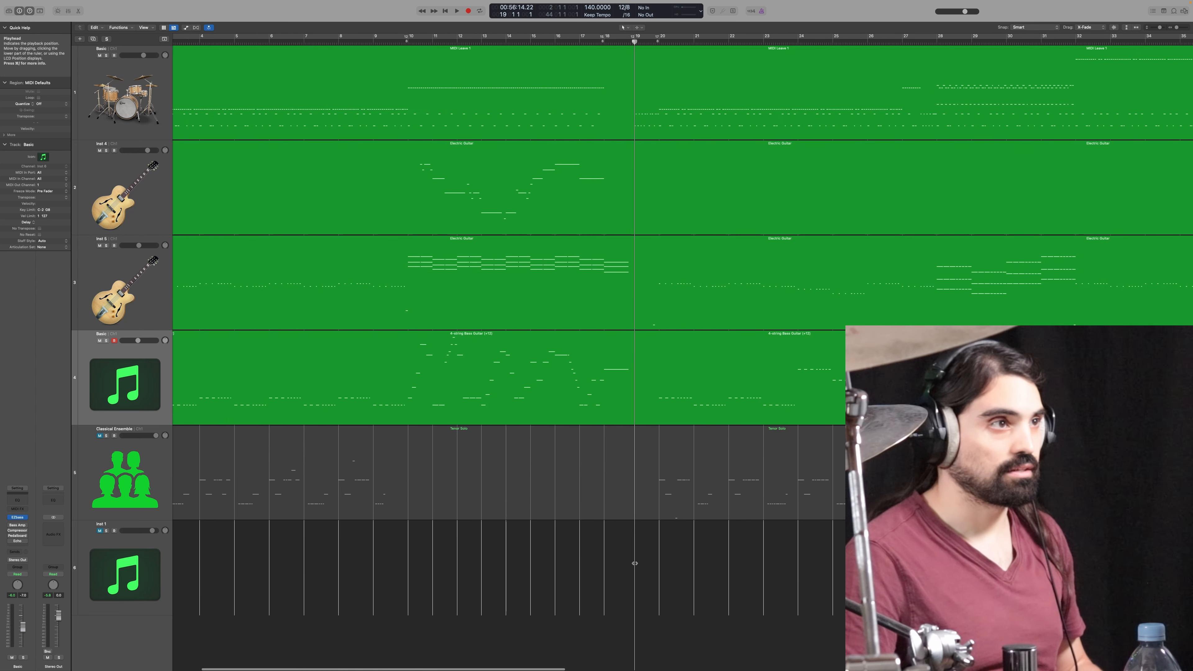
{"action": "left_click", "coordinate": [420, 560]}
{"action": "key", "text": "space"}
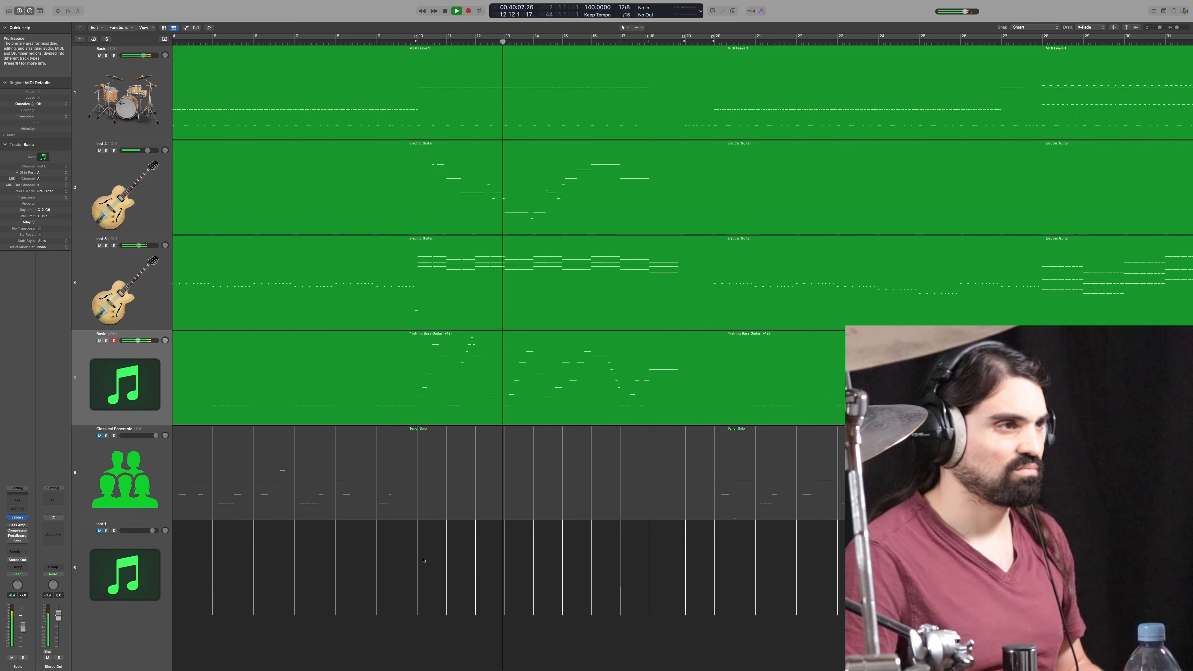
{"action": "key", "text": "space"}
Step: Listen to the transposed section with sustained Inst 5 guitar chords from bar 28 into bar 30
{"action": "scroll", "coordinate": [423, 559], "scroll_direction": "right", "scroll_amount": 10}
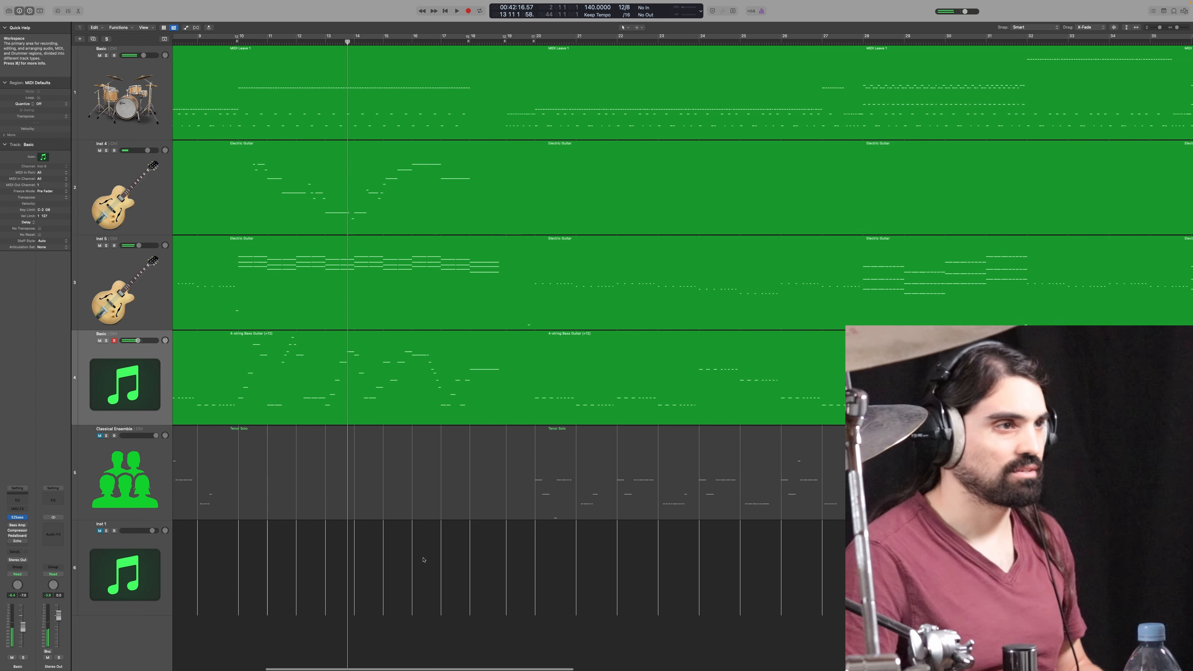
{"action": "scroll", "coordinate": [490, 564], "scroll_direction": "right", "scroll_amount": 3}
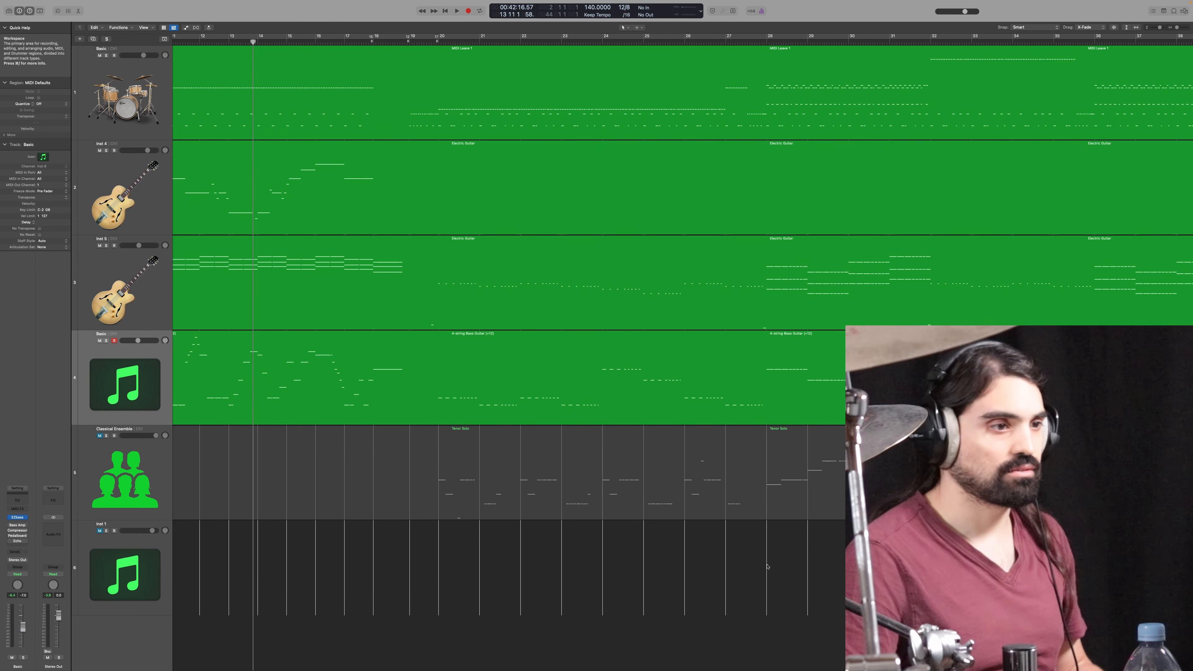
{"action": "key", "text": "space"}
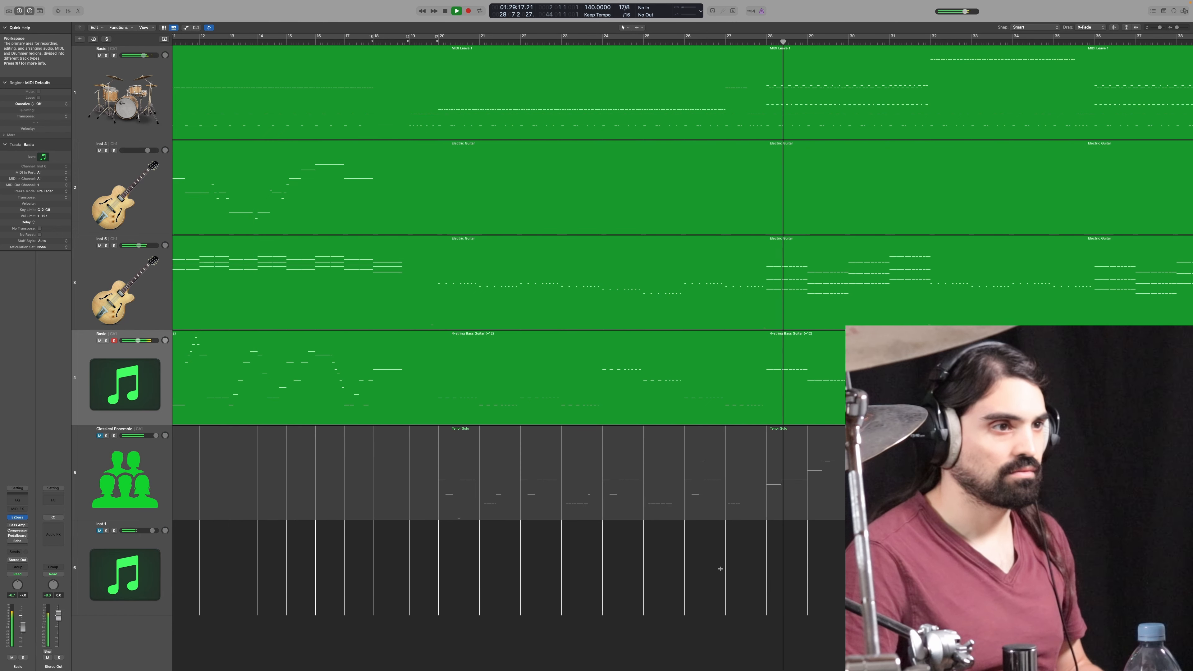
{"action": "key", "text": "super+Right"}
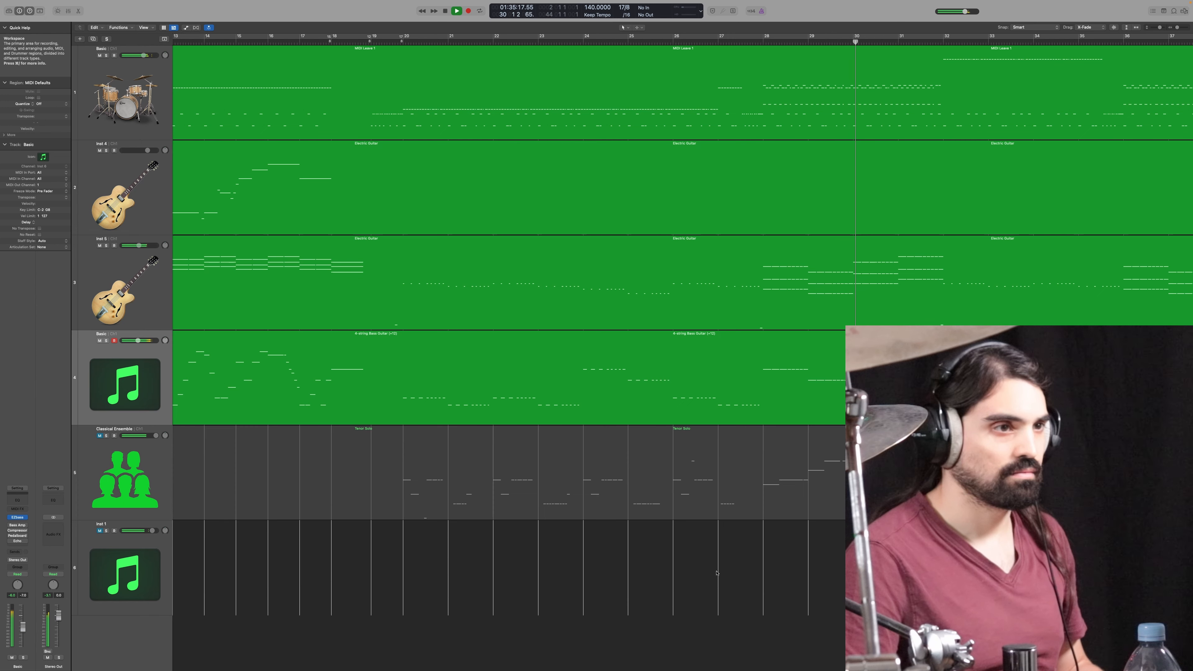
{"action": "key", "text": "super+Left"}
{"action": "key", "text": "space"}
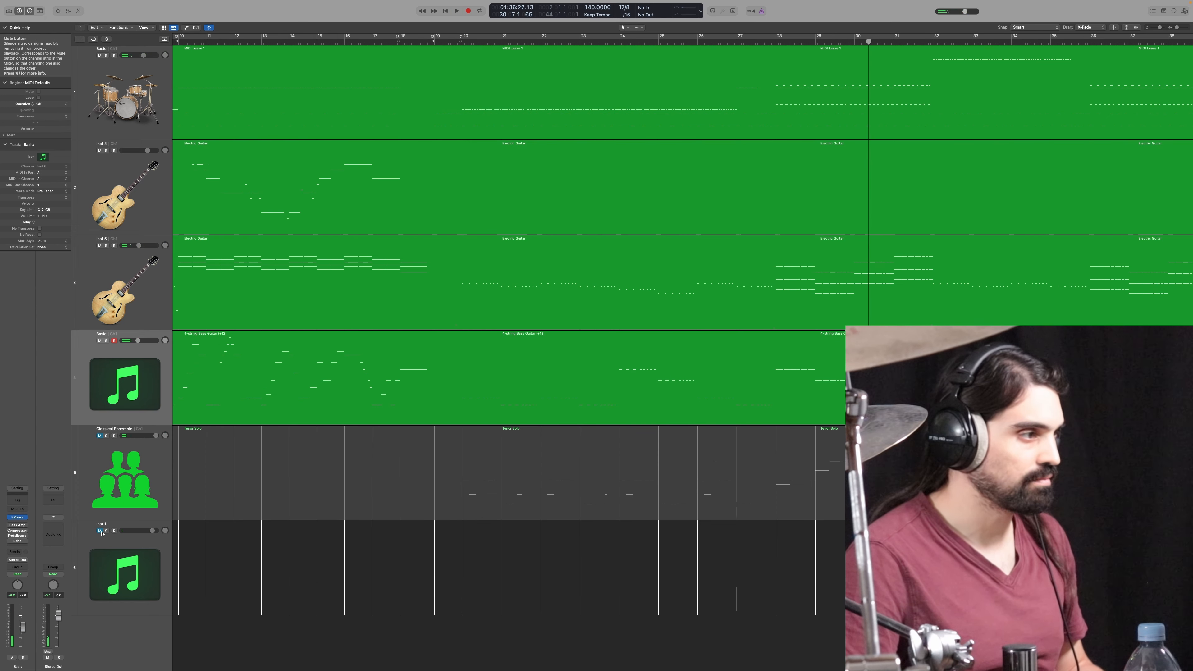
Step: Return to the project start and listen to the opening with the Inst 1 vocal up to about bar 6
{"action": "key", "text": "Return"}
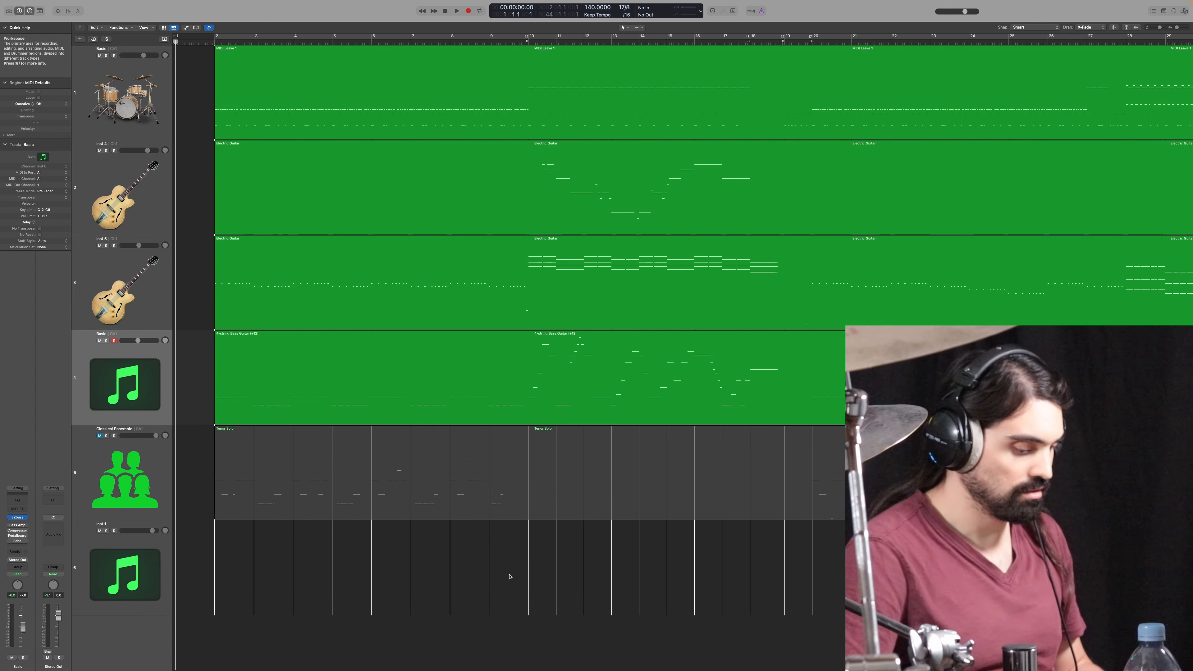
{"action": "key", "text": "space"}
{"action": "scroll", "coordinate": [388, 574], "scroll_direction": "up", "scroll_amount": 1}
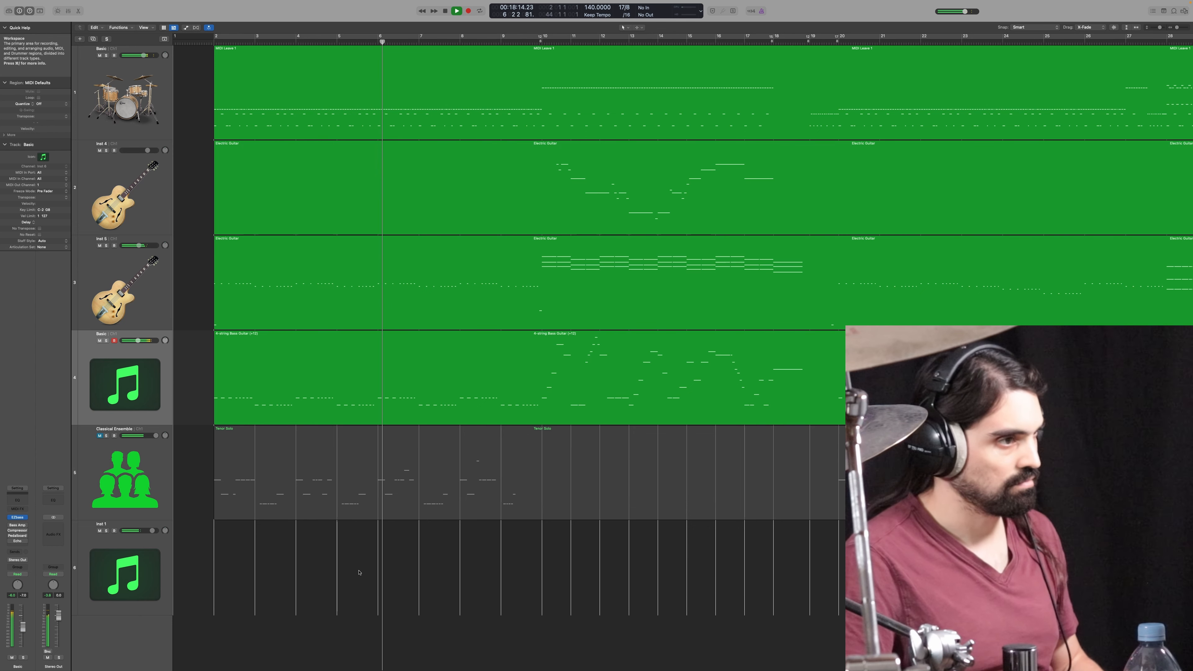
Step: Move the playhead to about bar 20 and listen to the transposed vocal with the band into bar 22
{"action": "key", "text": "space"}
{"action": "scroll", "coordinate": [427, 565], "scroll_direction": "right", "scroll_amount": 5}
{"action": "scroll", "coordinate": [428, 565], "scroll_direction": "right", "scroll_amount": 4}
{"action": "left_click", "coordinate": [546, 572]}
{"action": "left_click", "coordinate": [575, 574]}
{"action": "key", "text": "space"}
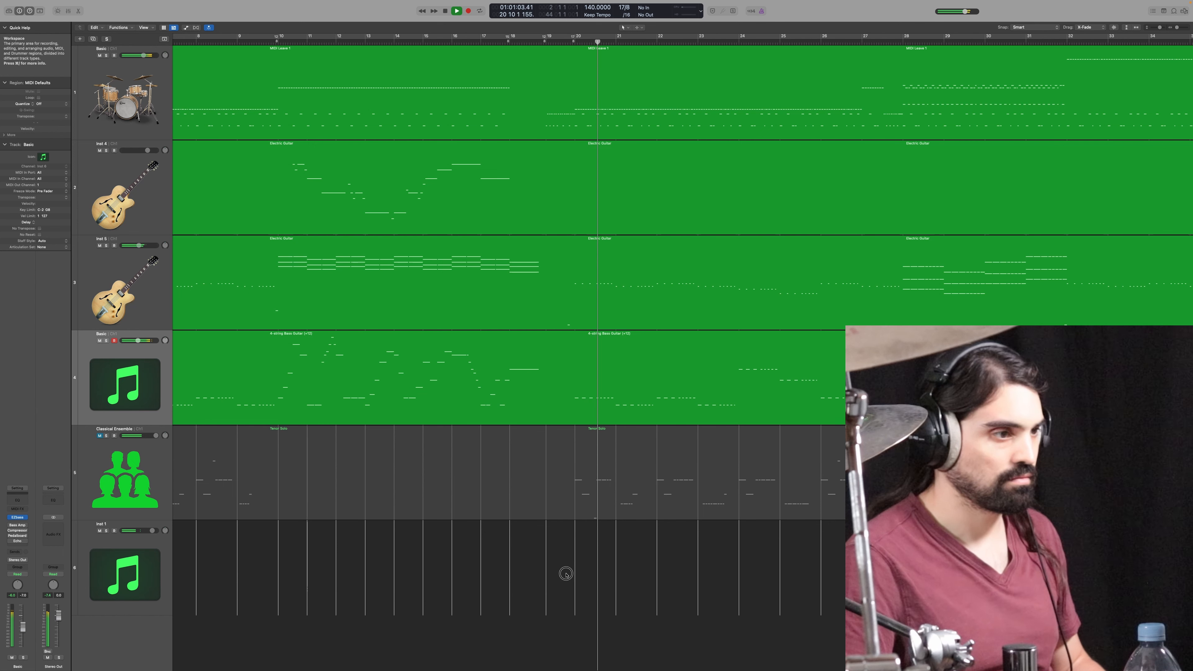
{"action": "left_click", "coordinate": [567, 574]}
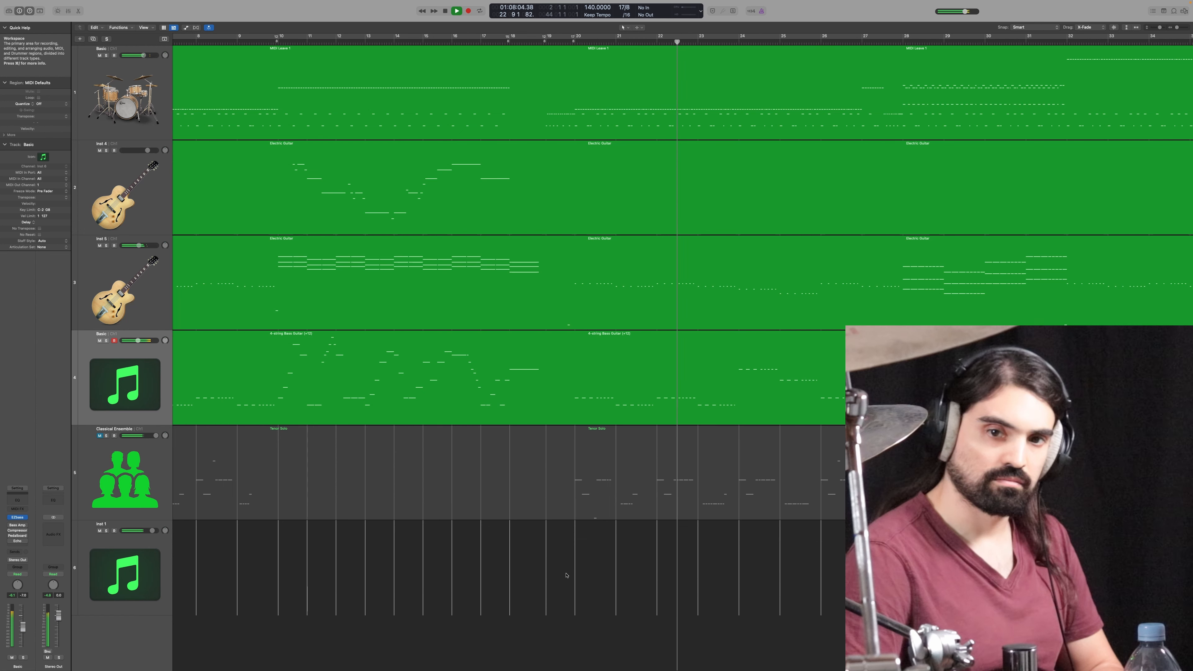
Step: Stop playback and listen again from late in bar 27 into the chord section at bar 28
{"action": "scroll", "coordinate": [566, 575], "scroll_direction": "right", "scroll_amount": 5}
{"action": "scroll", "coordinate": [567, 575], "scroll_direction": "left", "scroll_amount": 1}
{"action": "key", "text": "space"}
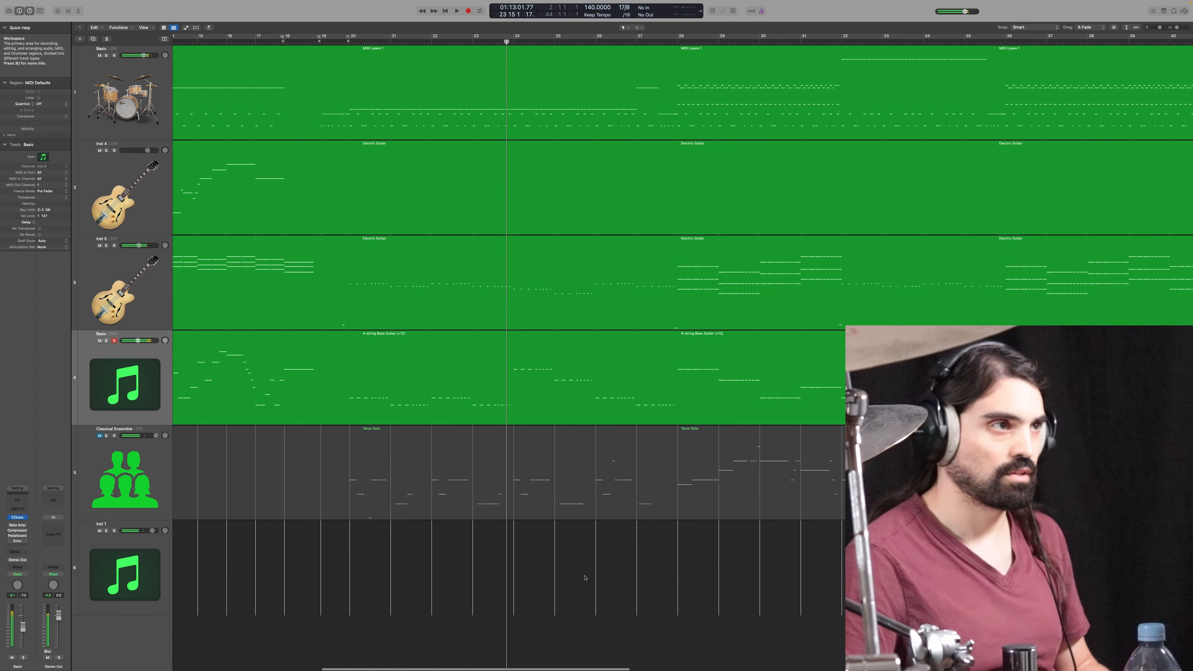
{"action": "left_click", "coordinate": [663, 571]}
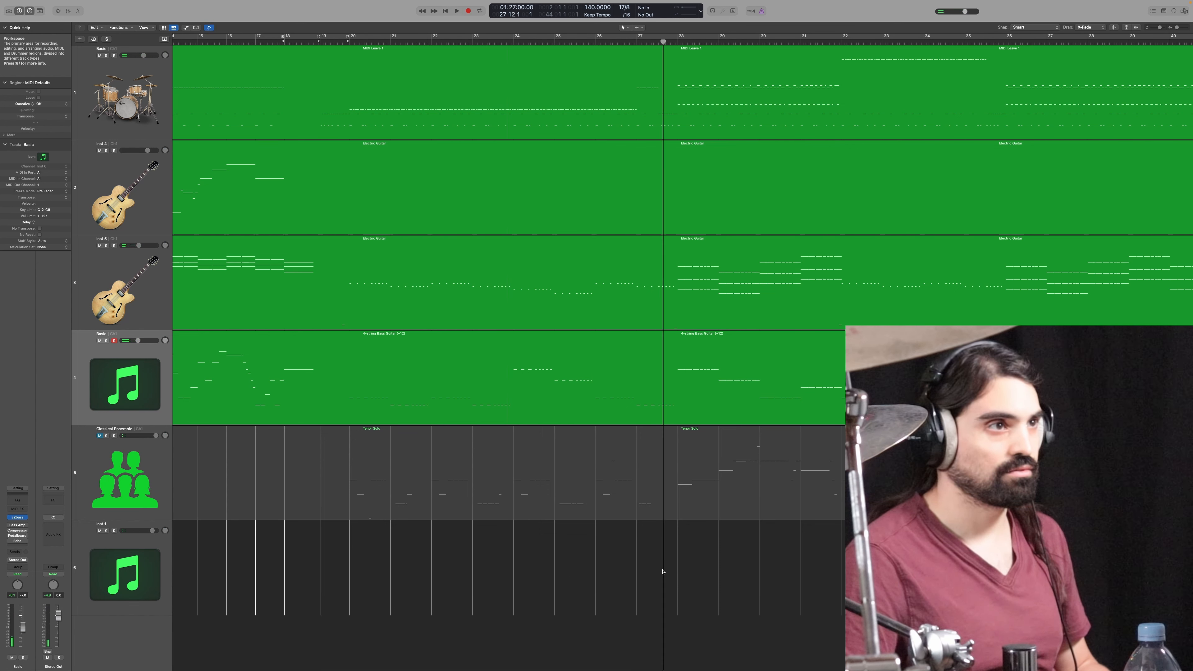
{"action": "key", "text": "space"}
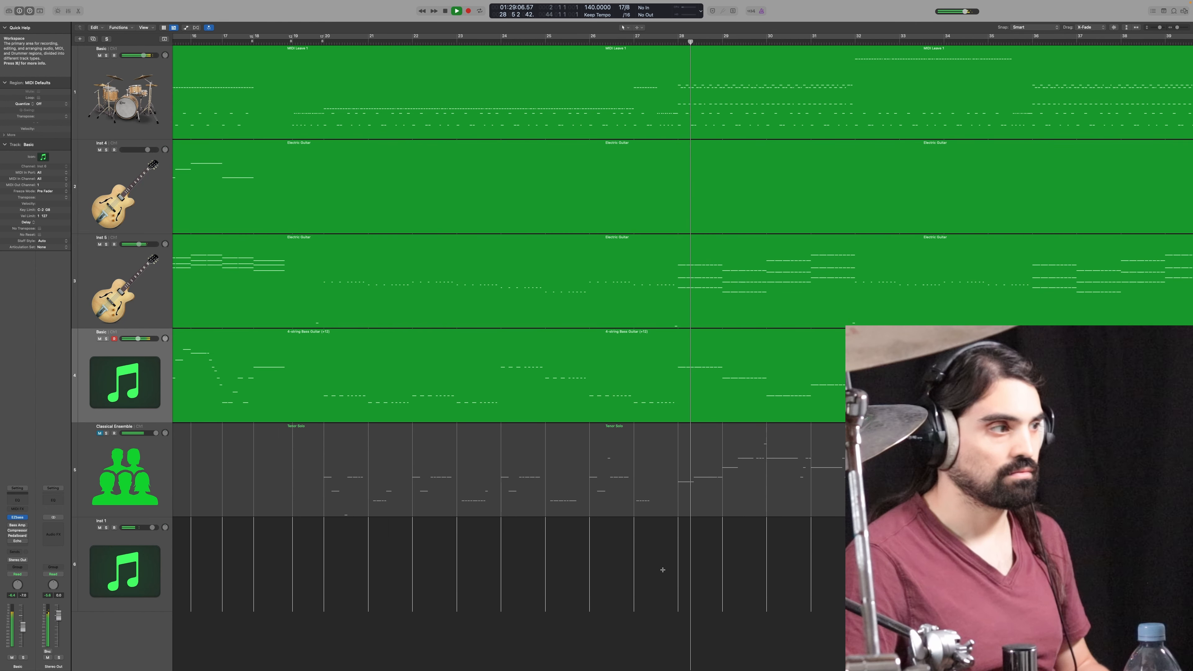
Step: Set the Inst 1 vocal track's volume to 4 dB
{"action": "double_click", "coordinate": [155, 529]}
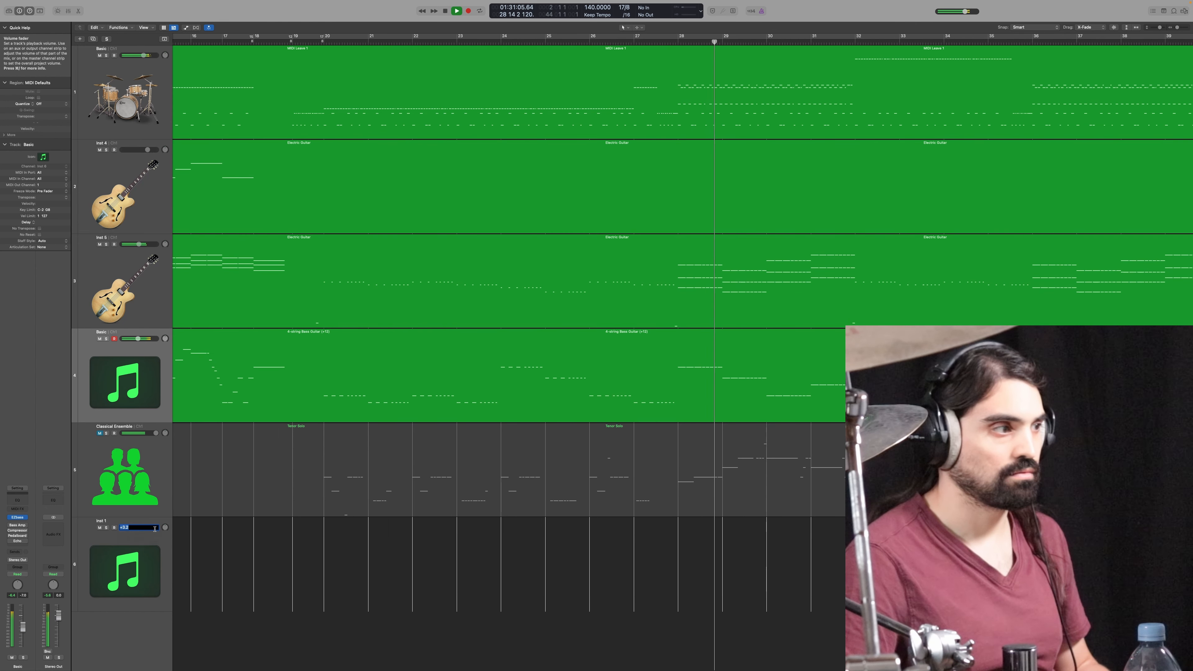
{"action": "type", "text": "4"}
{"action": "key", "text": "Return"}
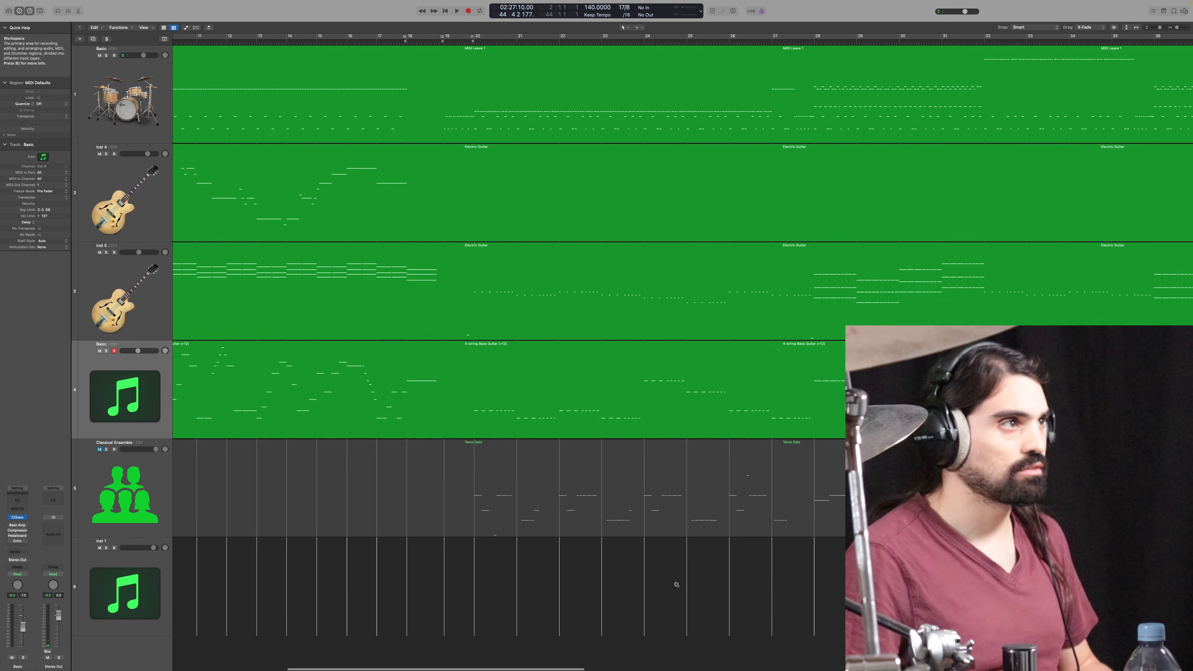
Step: Turn on cycle mode over bars 2 to 44 and bounce that range offline as an MP3
{"action": "scroll", "coordinate": [676, 585], "scroll_direction": "left", "scroll_amount": 10}
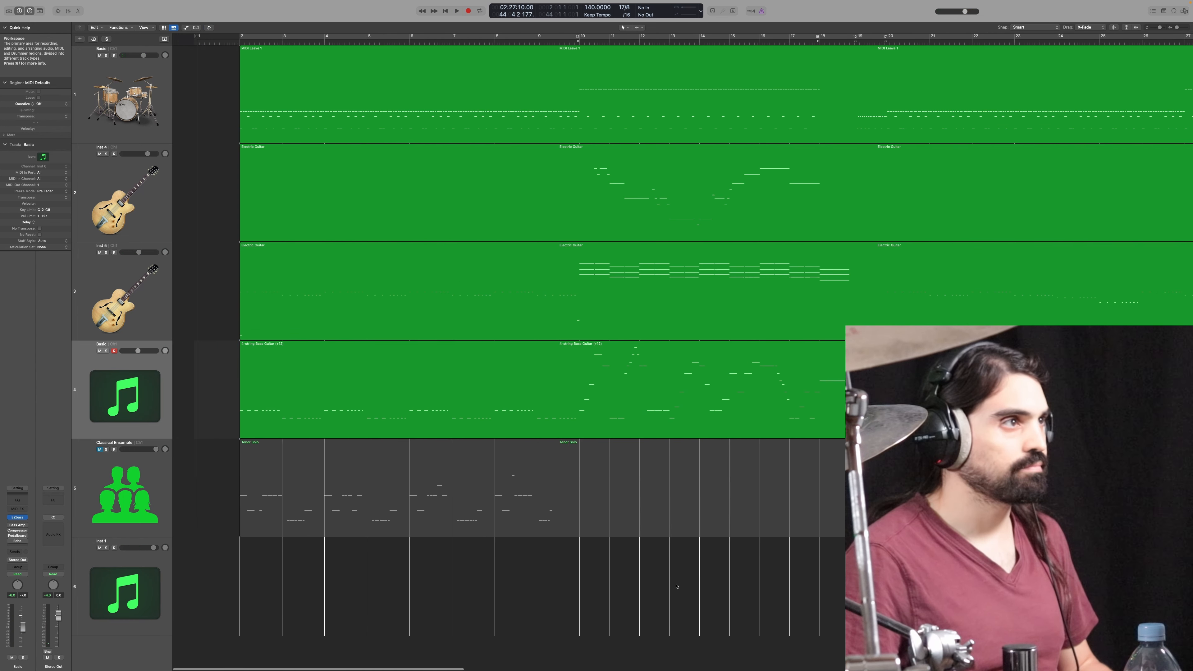
{"action": "scroll", "coordinate": [676, 584], "scroll_direction": "left", "scroll_amount": 5}
{"action": "scroll", "coordinate": [677, 585], "scroll_direction": "right", "scroll_amount": 2}
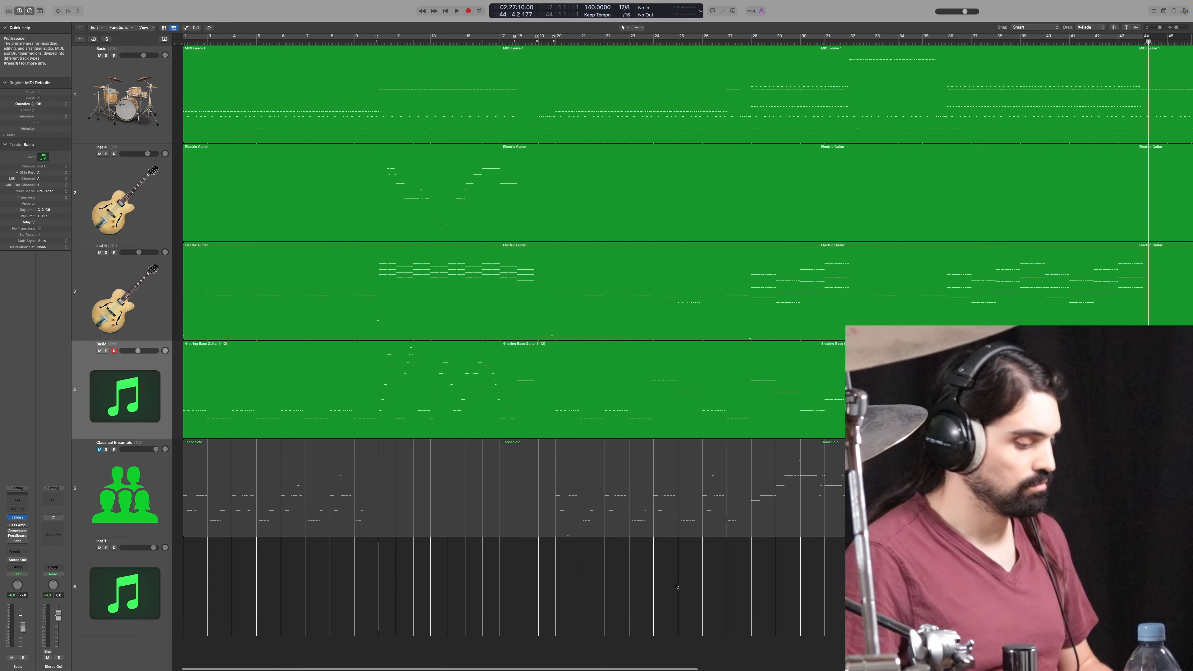
{"action": "key", "text": "c"}
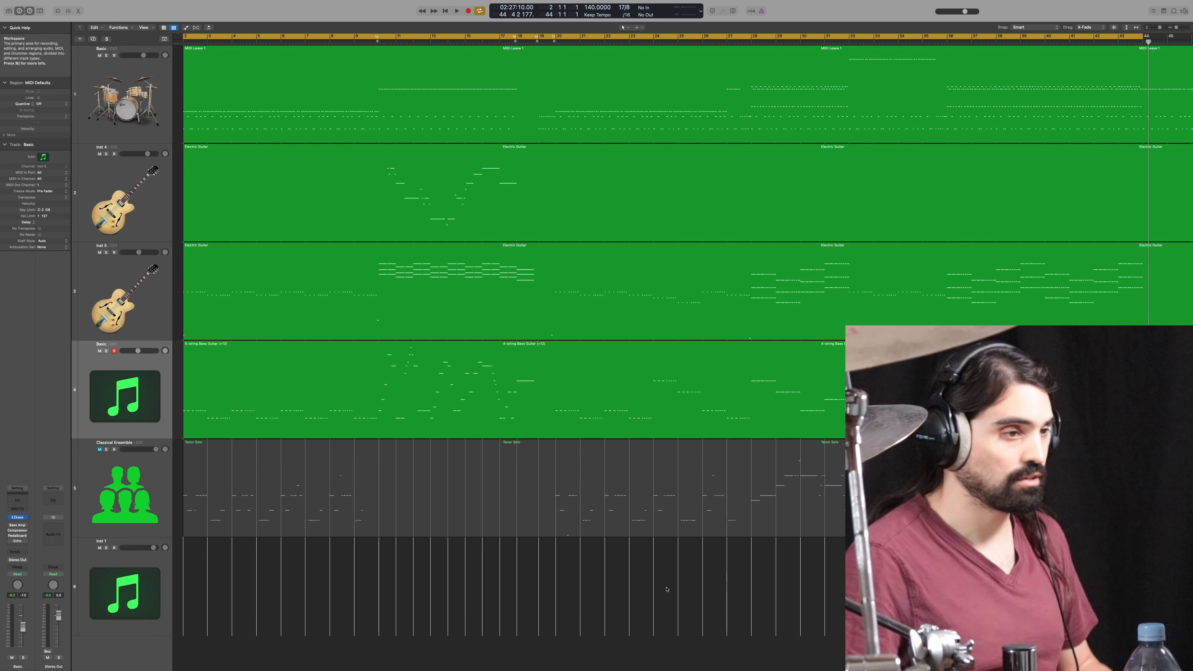
{"action": "key", "text": "x"}
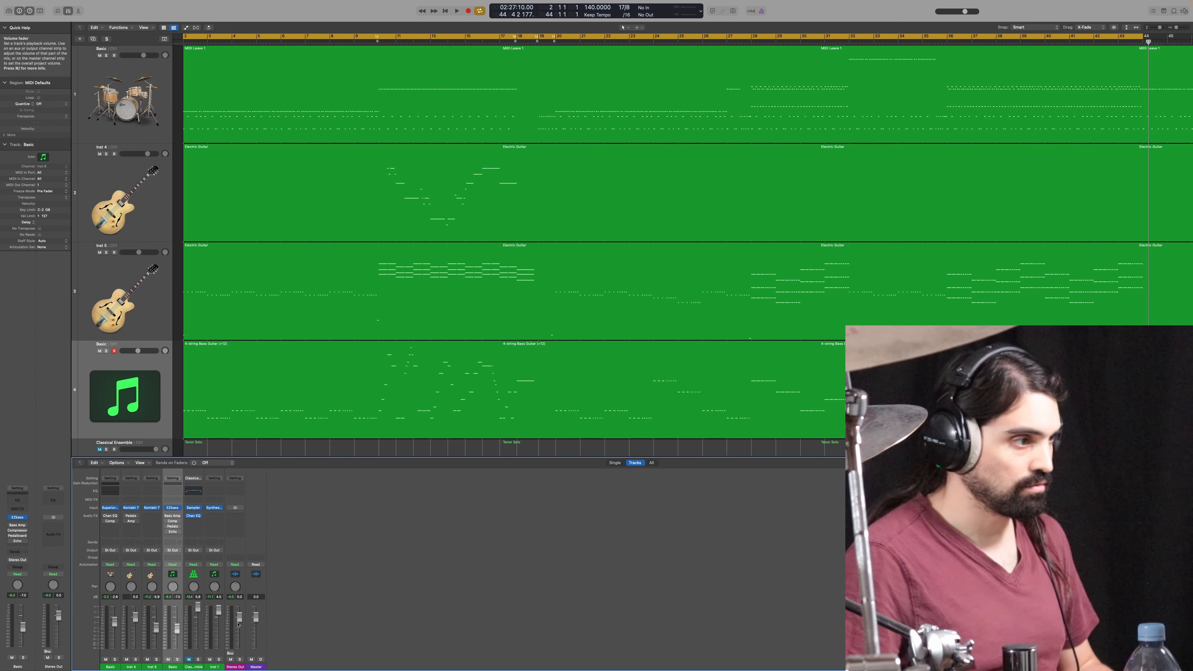
{"action": "key", "text": "super+b"}
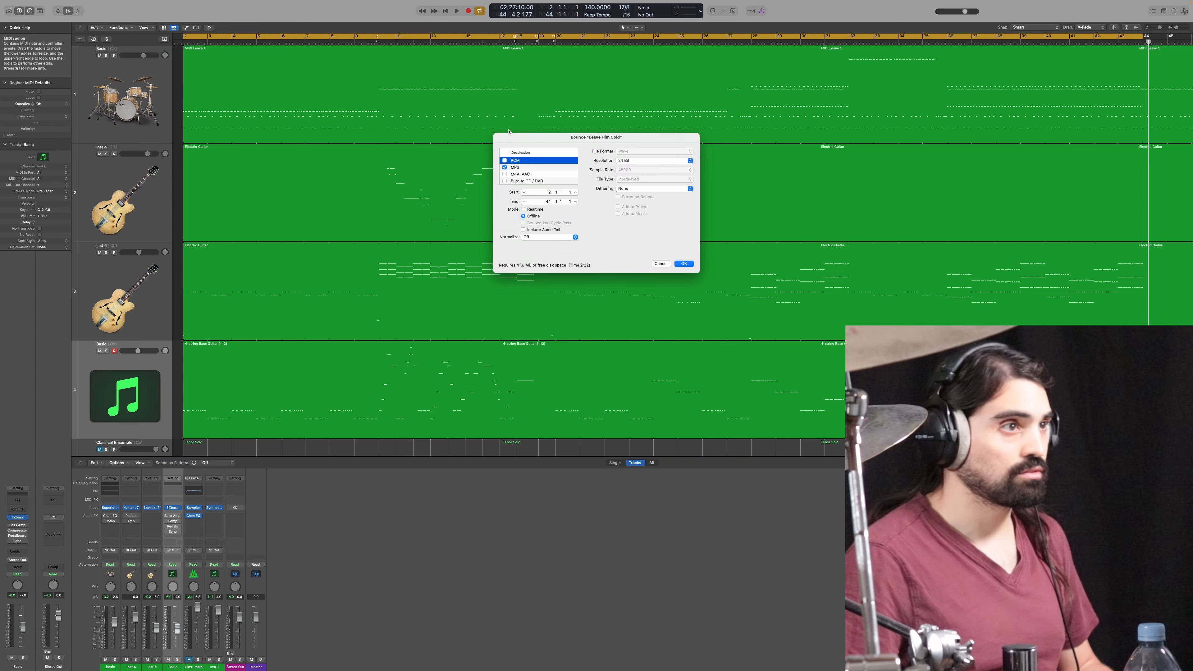
{"action": "key", "text": "Return"}
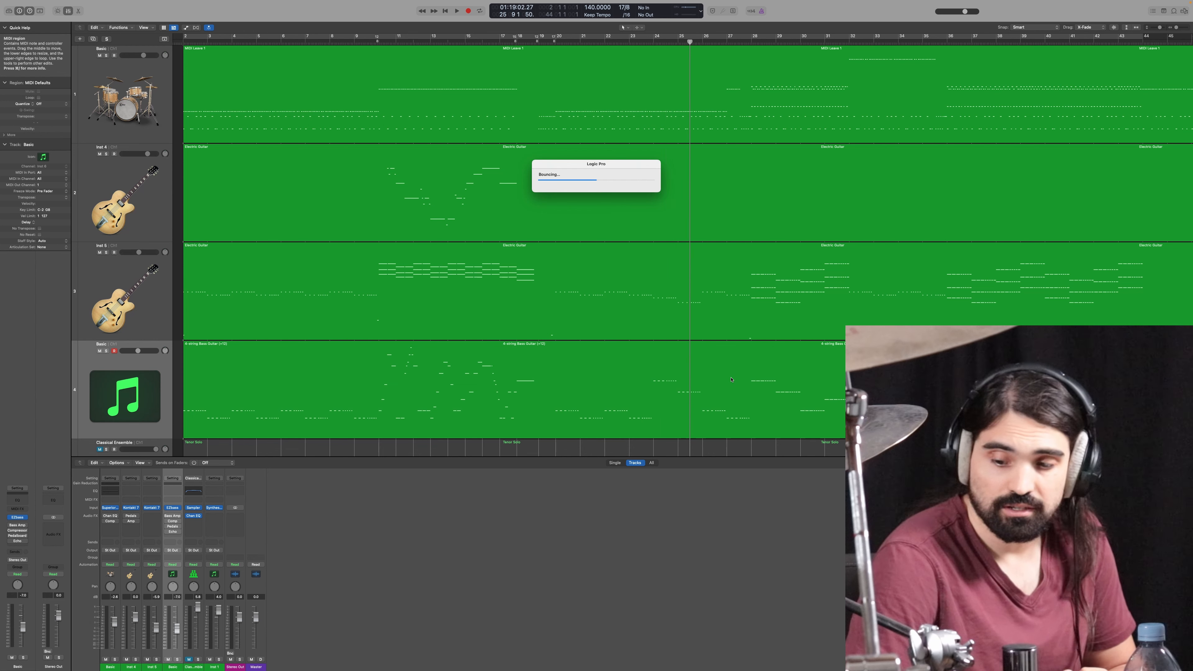
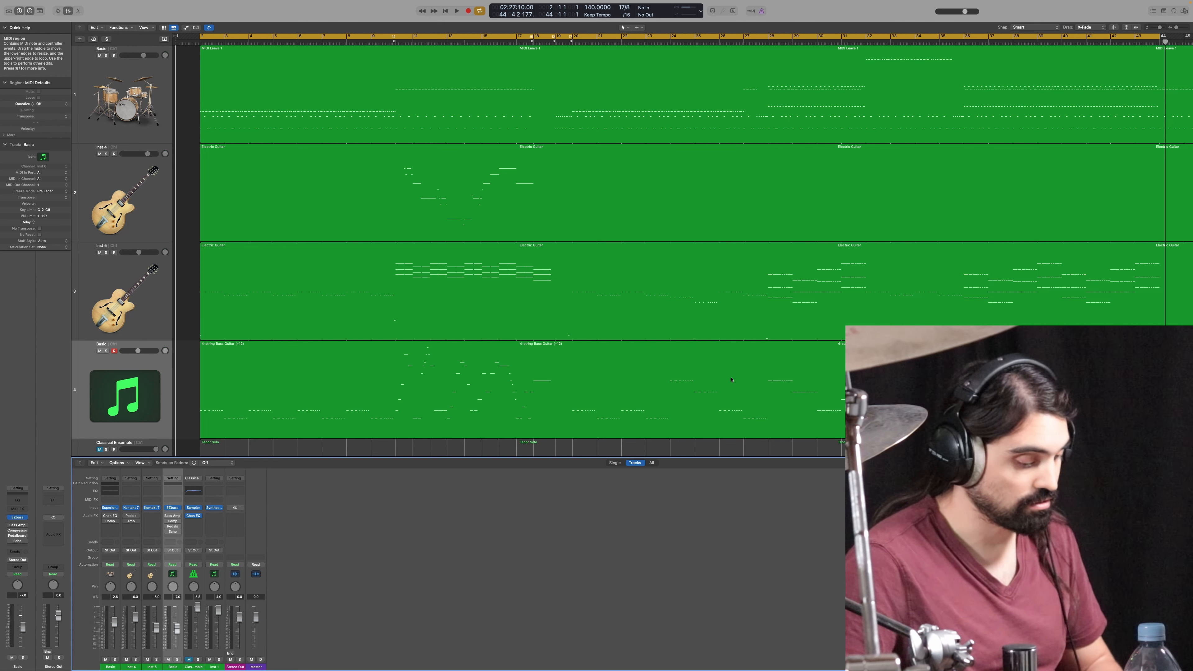
{"action": "key", "text": "x"}
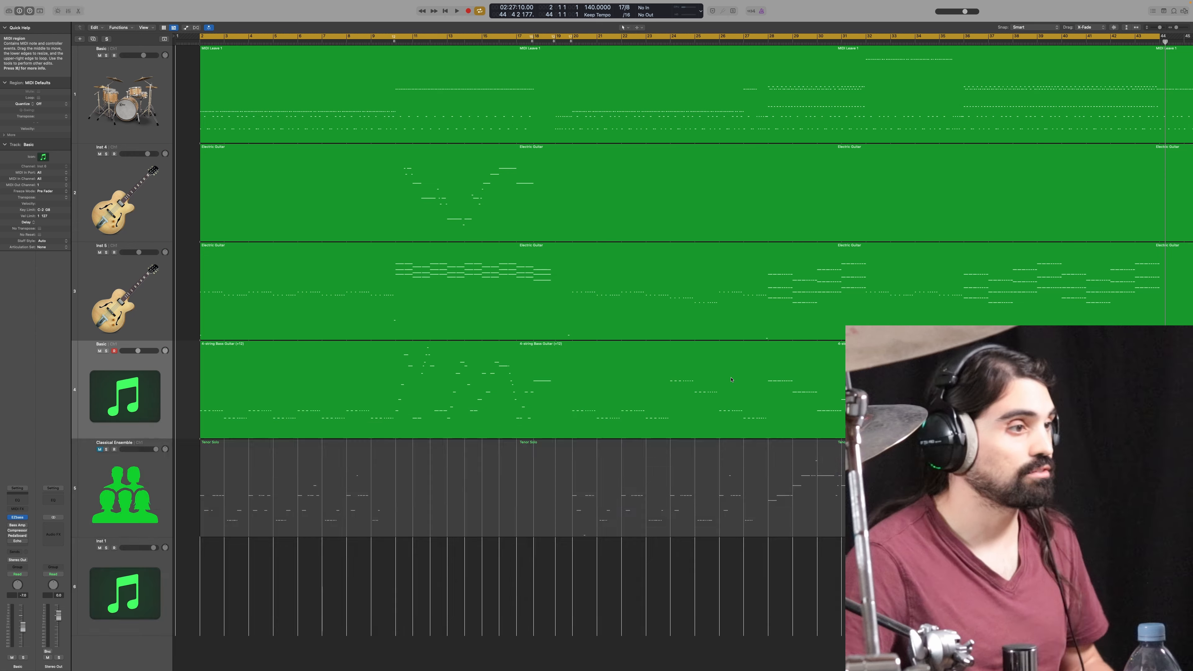
Step: Switch to Finder and preview the third Leave Him Cold MP3, the gm version, in the Bounces folder
{"action": "key", "text": "super+Tab"}
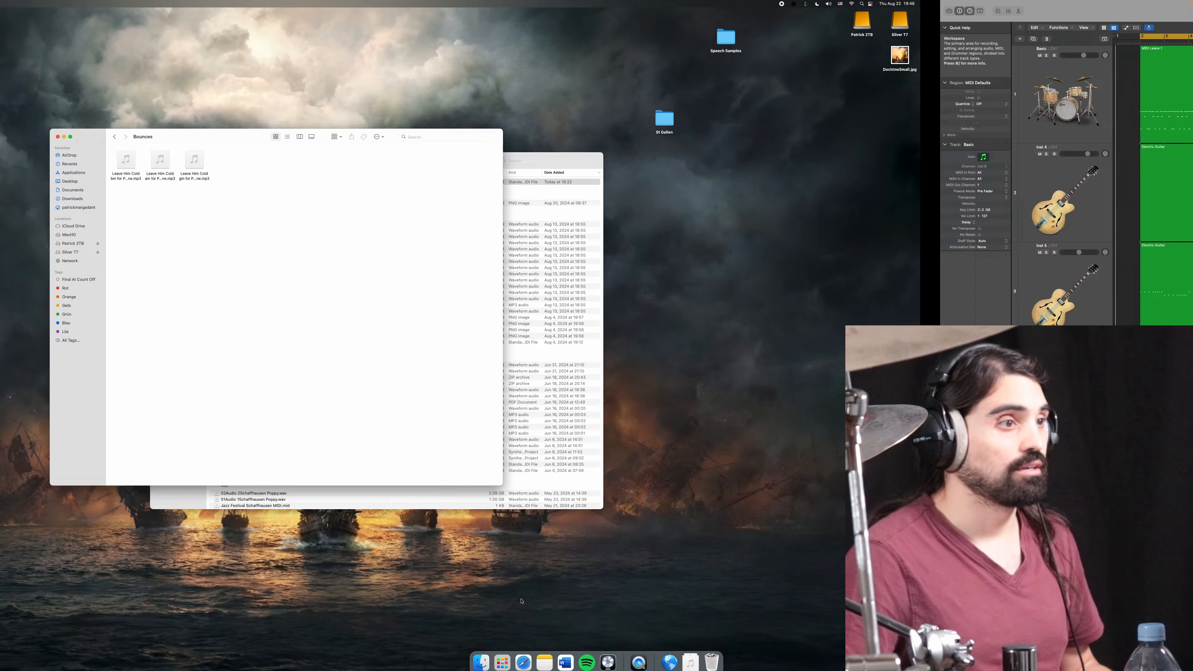
{"action": "left_click_drag", "start_coordinate": [477, 145], "coordinate": [493, 160]}
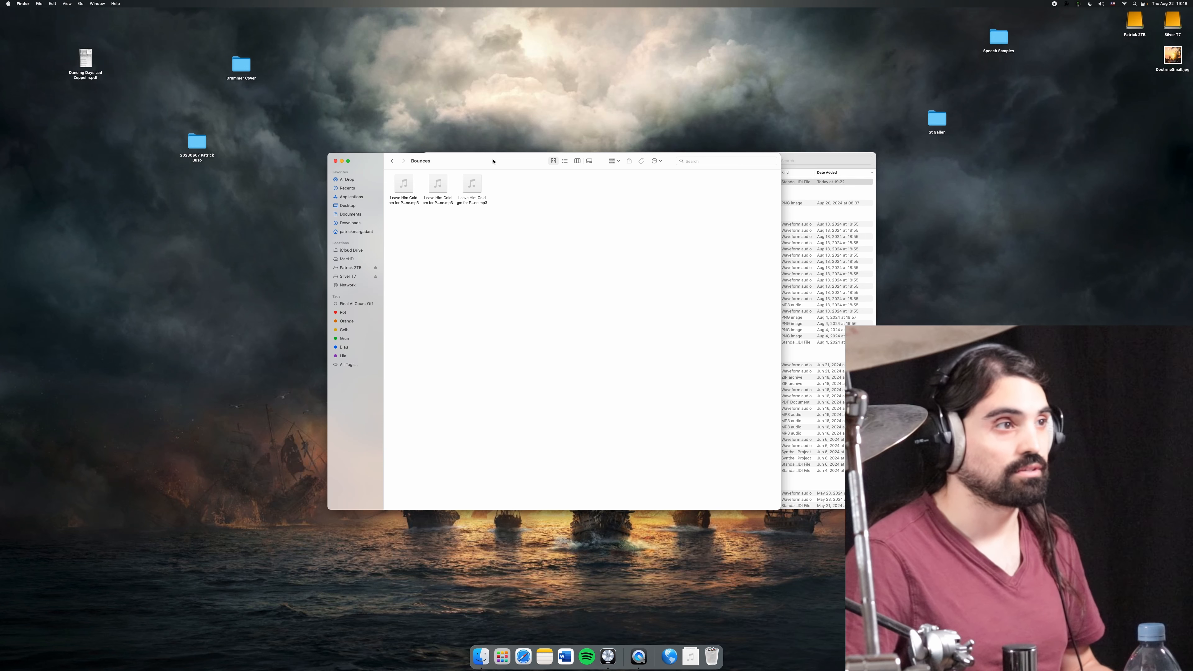
{"action": "left_click_drag", "start_coordinate": [491, 162], "coordinate": [491, 162]}
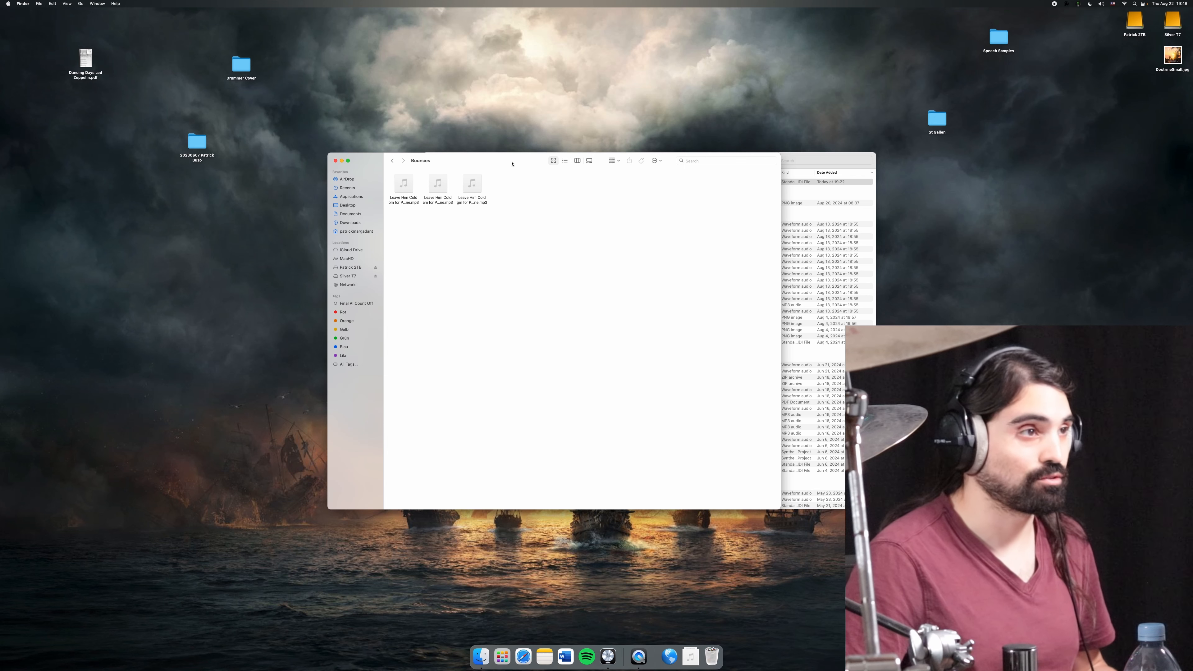
{"action": "left_click_drag", "start_coordinate": [512, 163], "coordinate": [510, 167]}
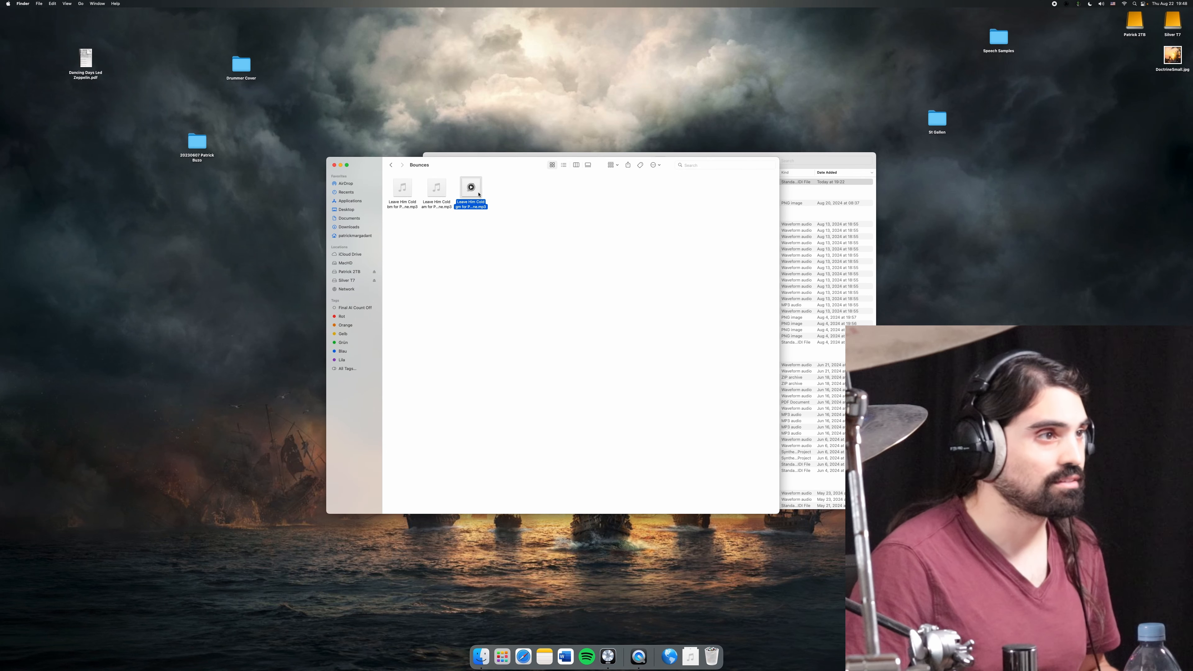
{"action": "key", "text": "space"}
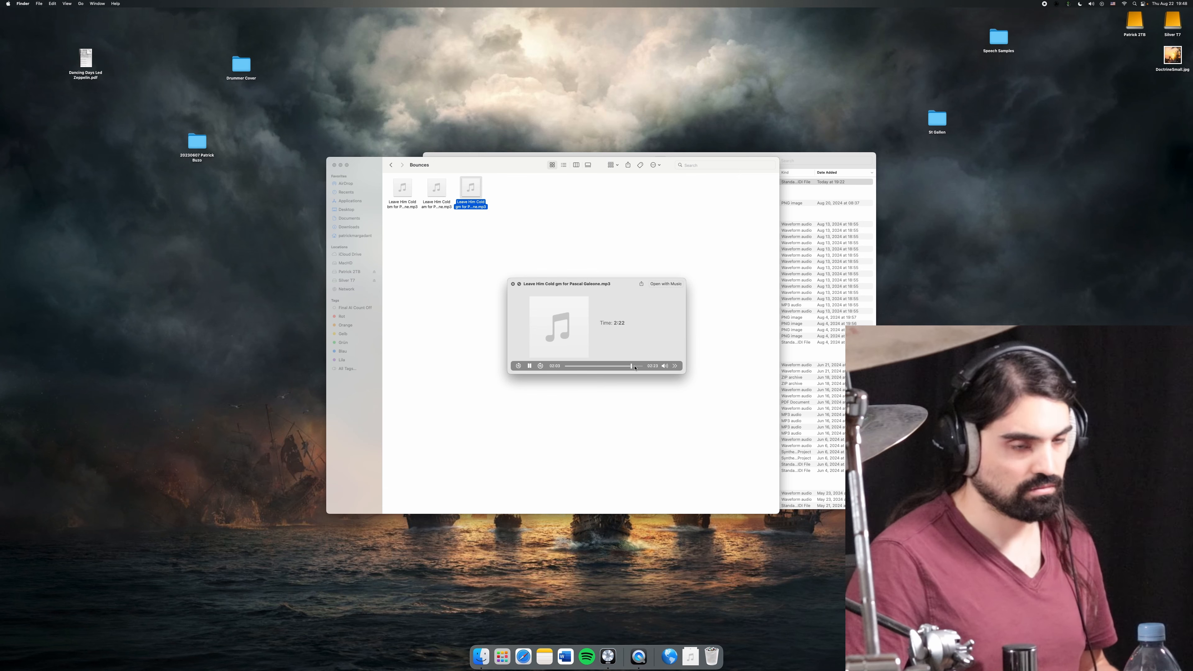
{"action": "key", "text": "space"}
Step: Switch back to Logic Pro and open the Synthesizer V plug-in on the Inst 1 track
{"action": "key", "text": "super+Tab"}
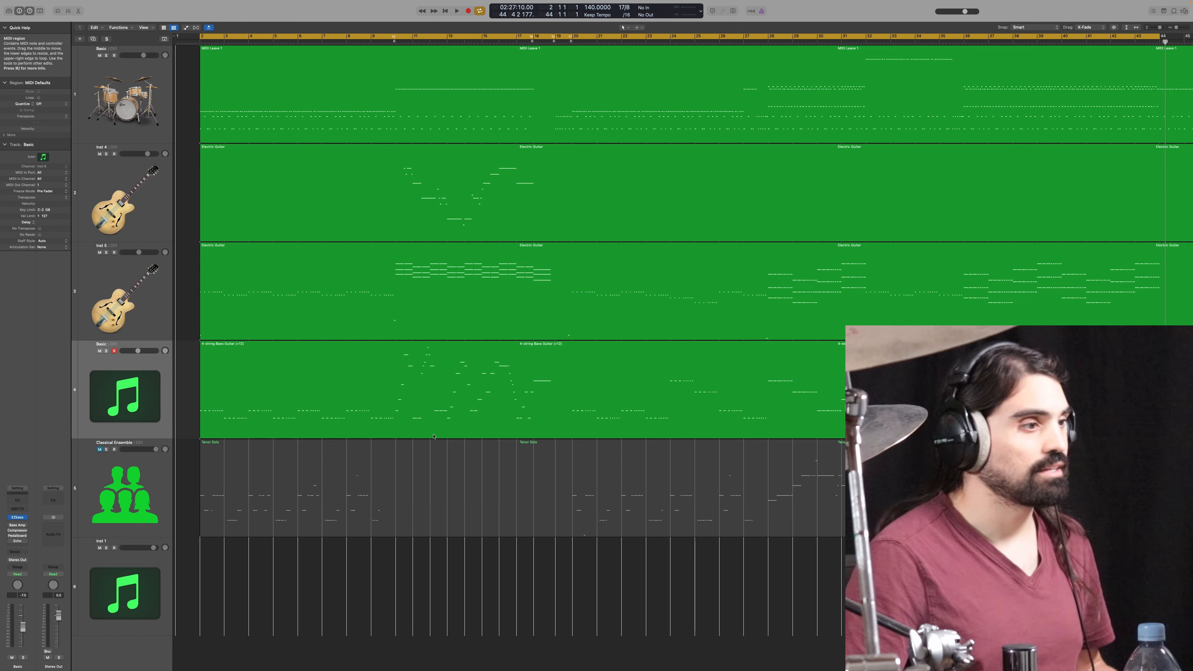
{"action": "scroll", "coordinate": [392, 553], "scroll_direction": "down", "scroll_amount": 3}
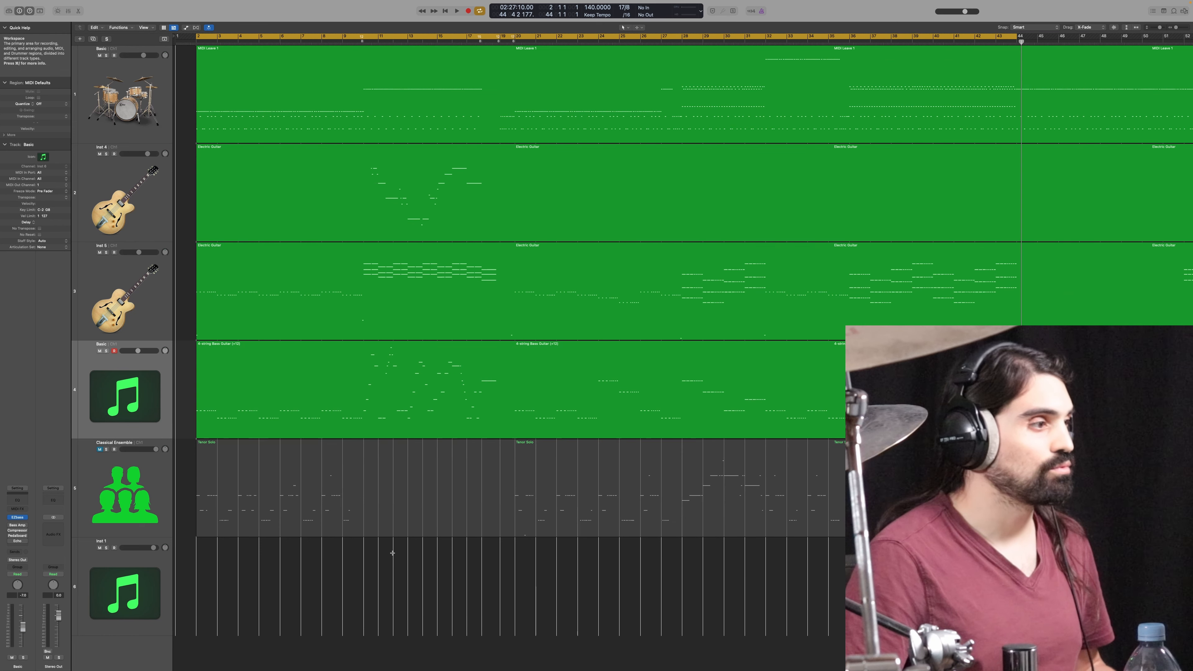
{"action": "left_click", "coordinate": [139, 566]}
{"action": "left_click", "coordinate": [18, 536]}
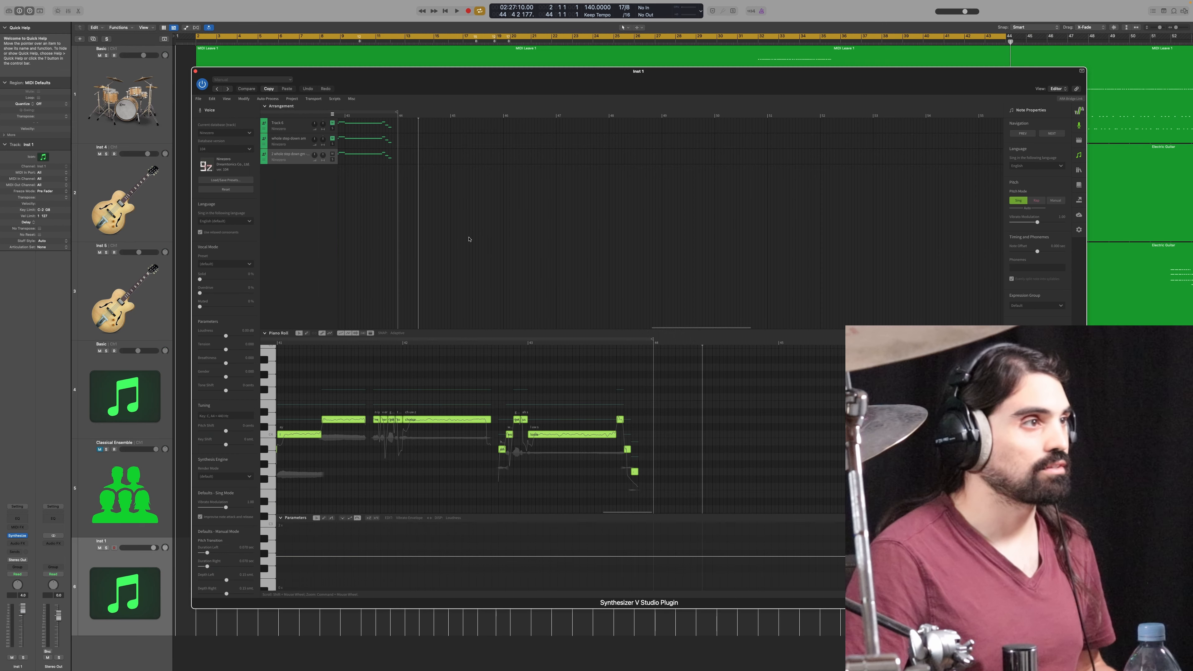
Step: Duplicate the third vocal track in Synthesizer V and rename the copy "4 whole down fm"
{"action": "right_click", "coordinate": [299, 161]}
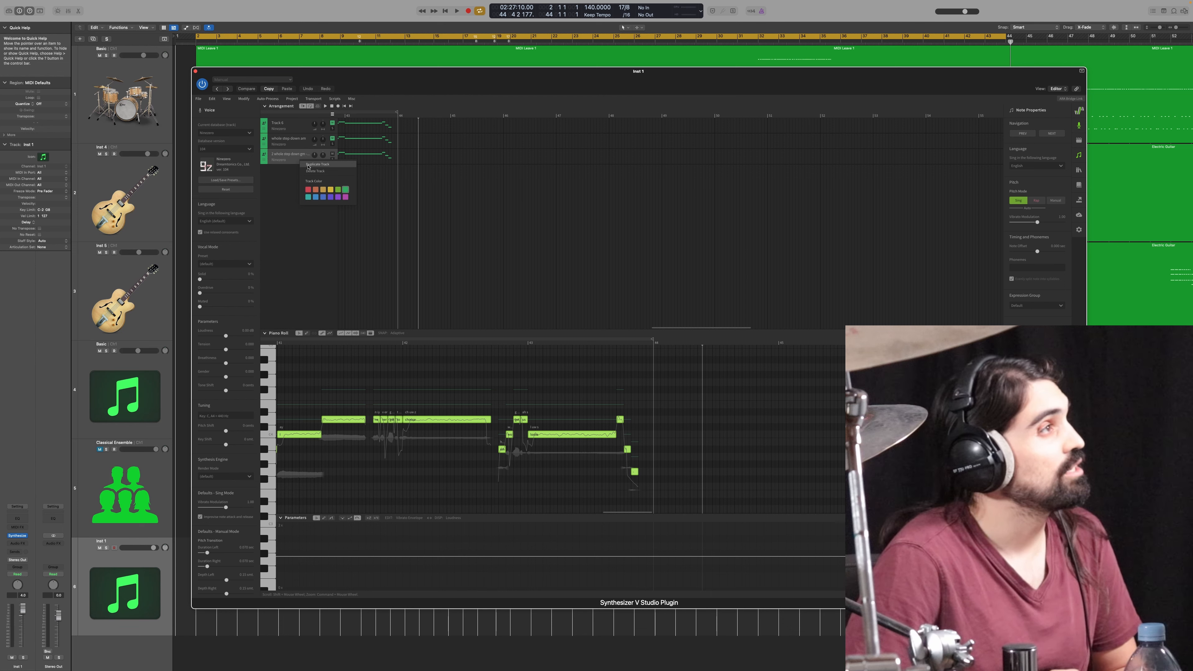
{"action": "left_click", "coordinate": [280, 158]}
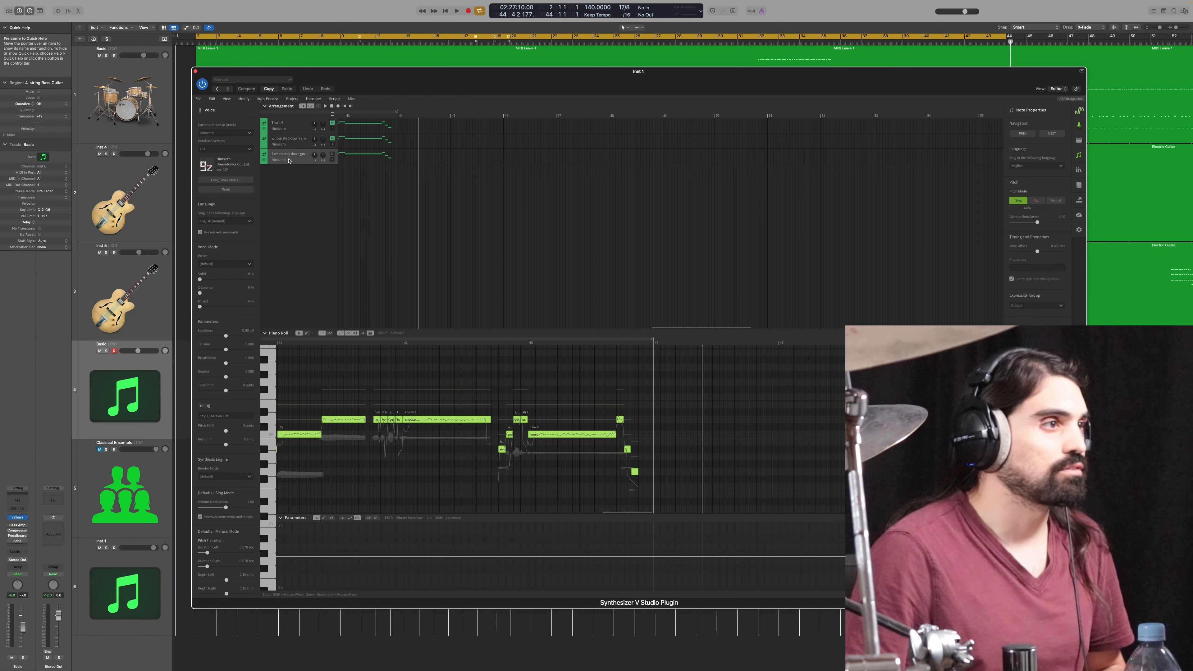
{"action": "right_click", "coordinate": [289, 160]}
{"action": "left_click", "coordinate": [306, 162]}
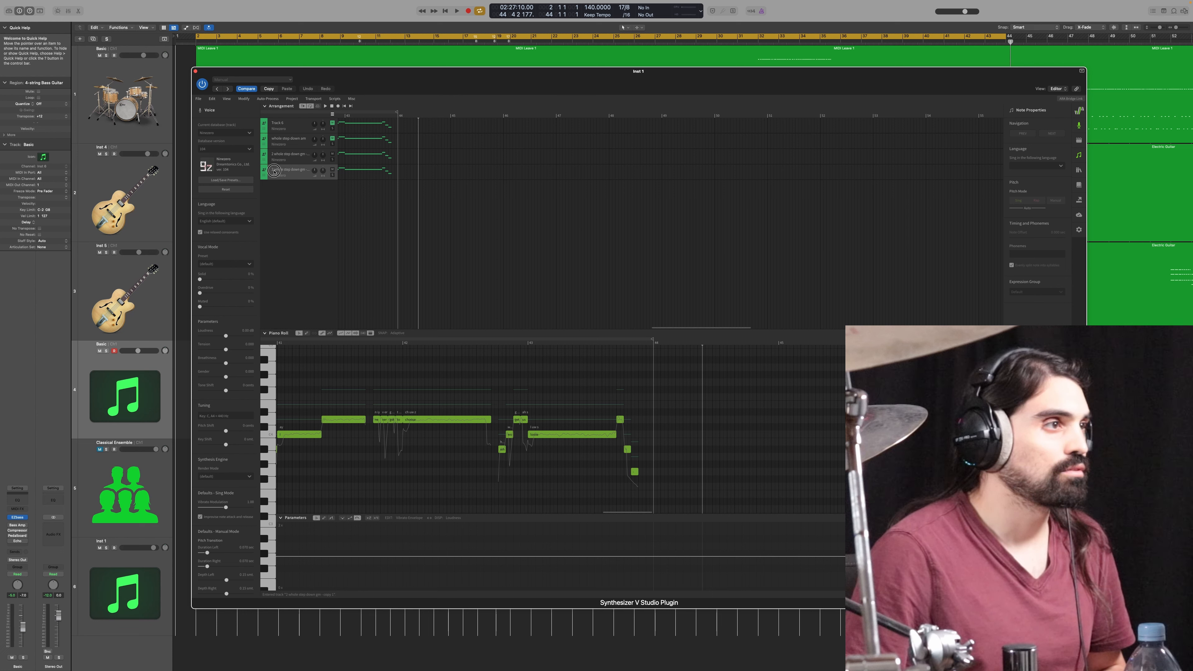
{"action": "key", "text": "BackSpace"}
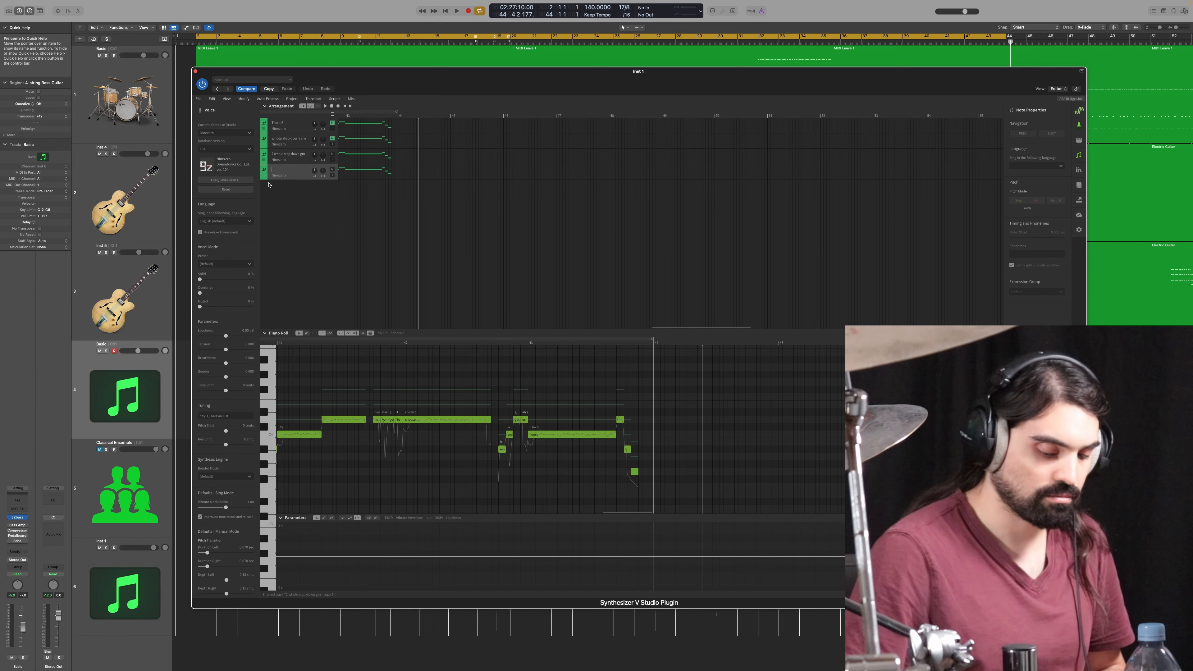
{"action": "type", "text": "4"}
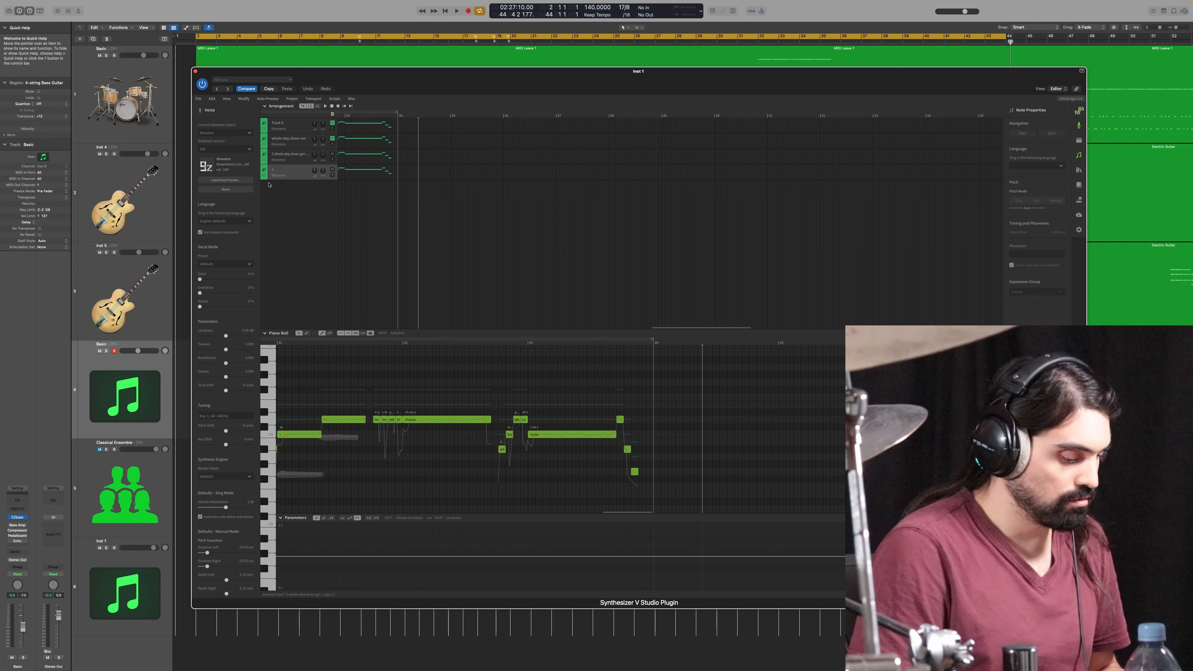
{"action": "type", "text": " whole down fm"}
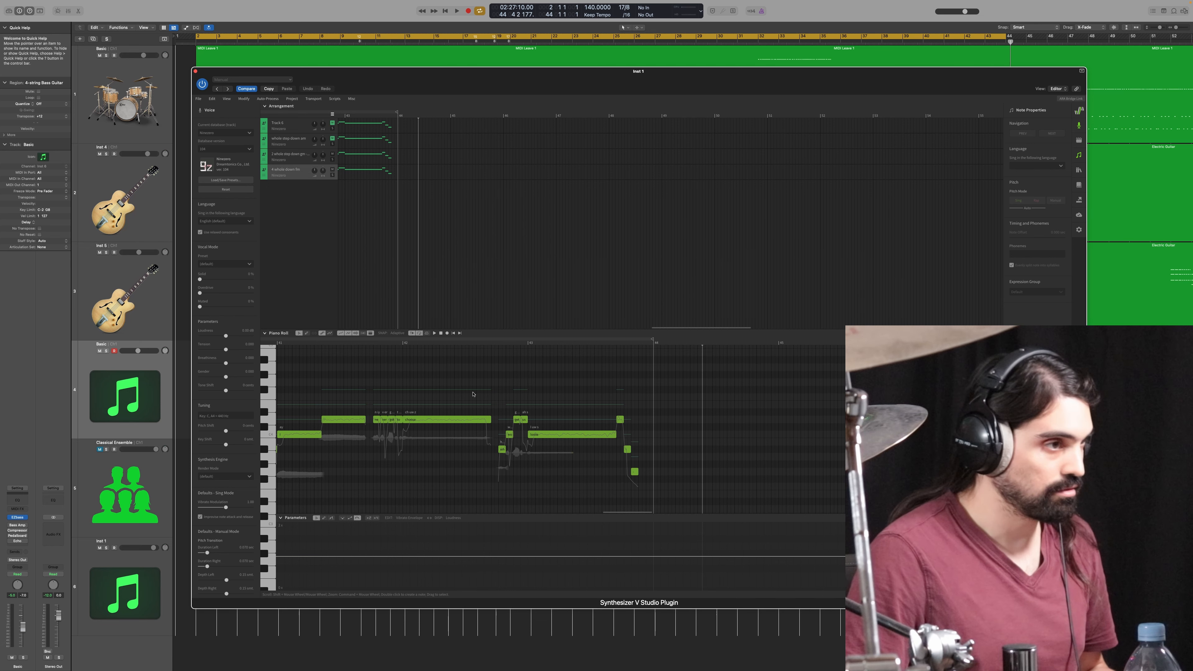
Step: Transpose all notes of the 4 whole down fm vocal track by -2 semitones
{"action": "key", "text": "super+a"}
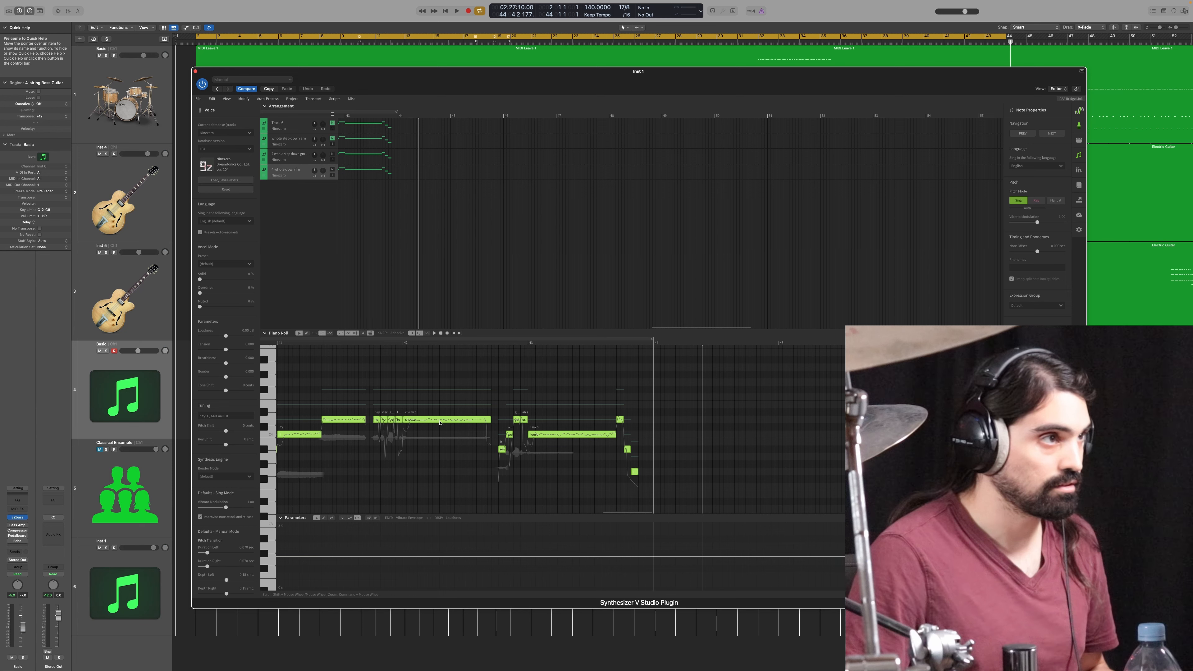
{"action": "key", "text": "super+t"}
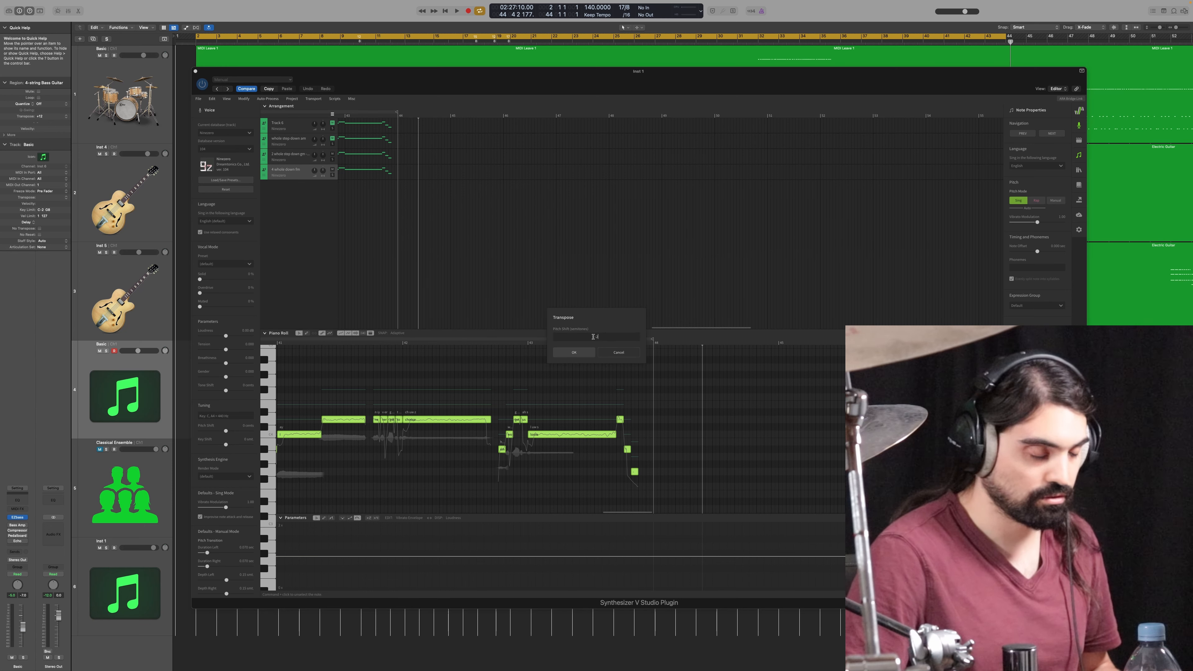
{"action": "type", "text": "-2"}
{"action": "key", "text": "Return"}
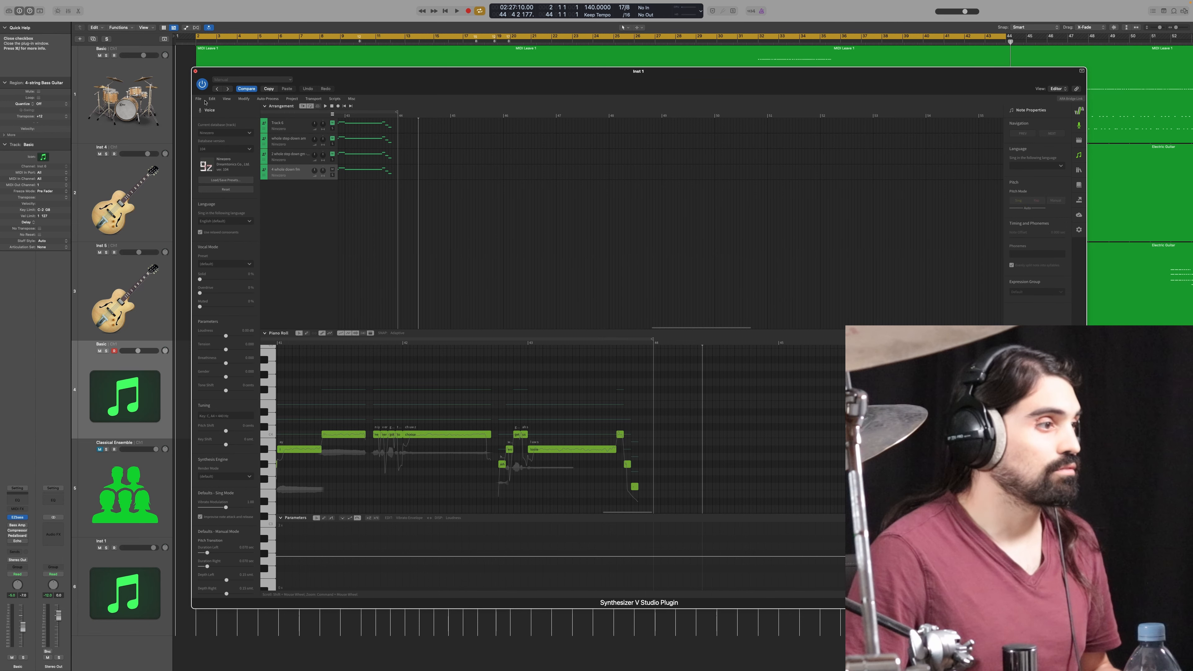
Step: Close the Synthesizer V plug-in window and turn cycle mode off
{"action": "key", "text": "super+w"}
{"action": "key", "text": "c"}
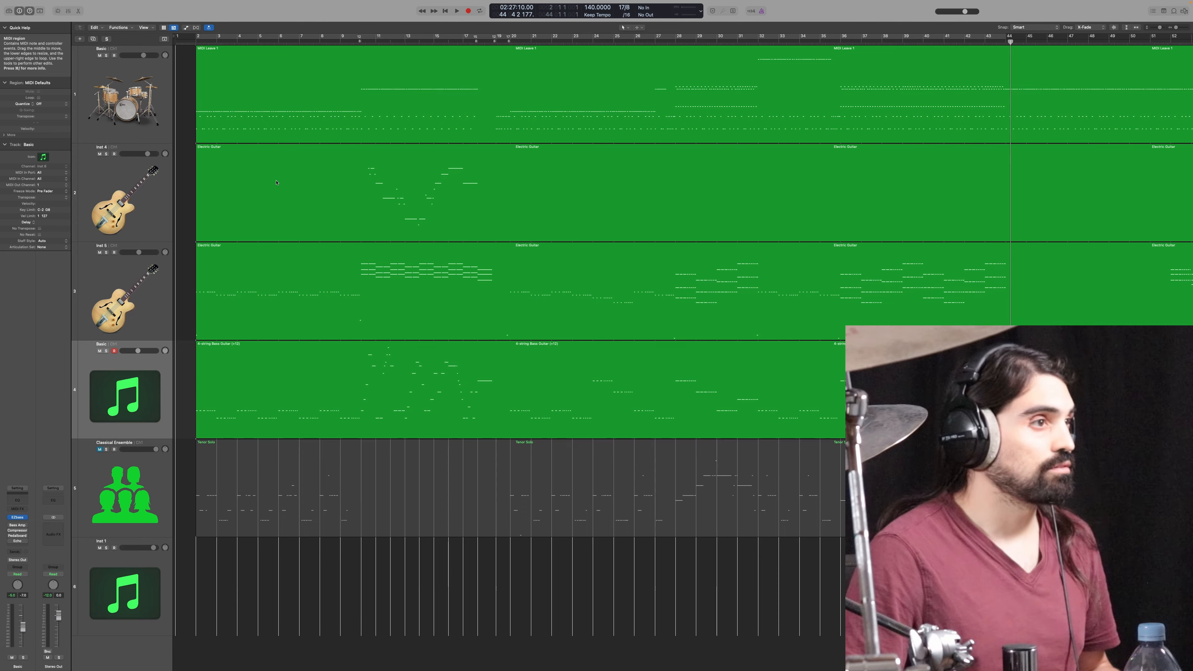
Step: Transpose all notes of the Inst 4 Electric Guitar region down by one whole step
{"action": "left_click", "coordinate": [449, 204]}
{"action": "key", "text": "e"}
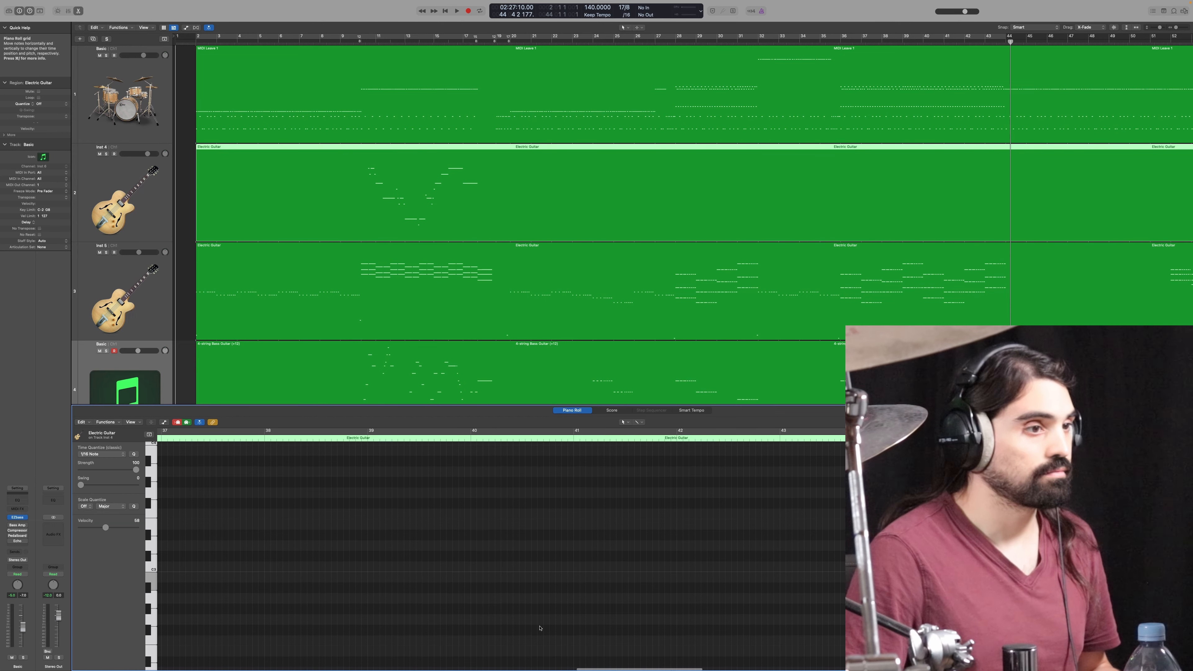
{"action": "left_click", "coordinate": [375, 41]}
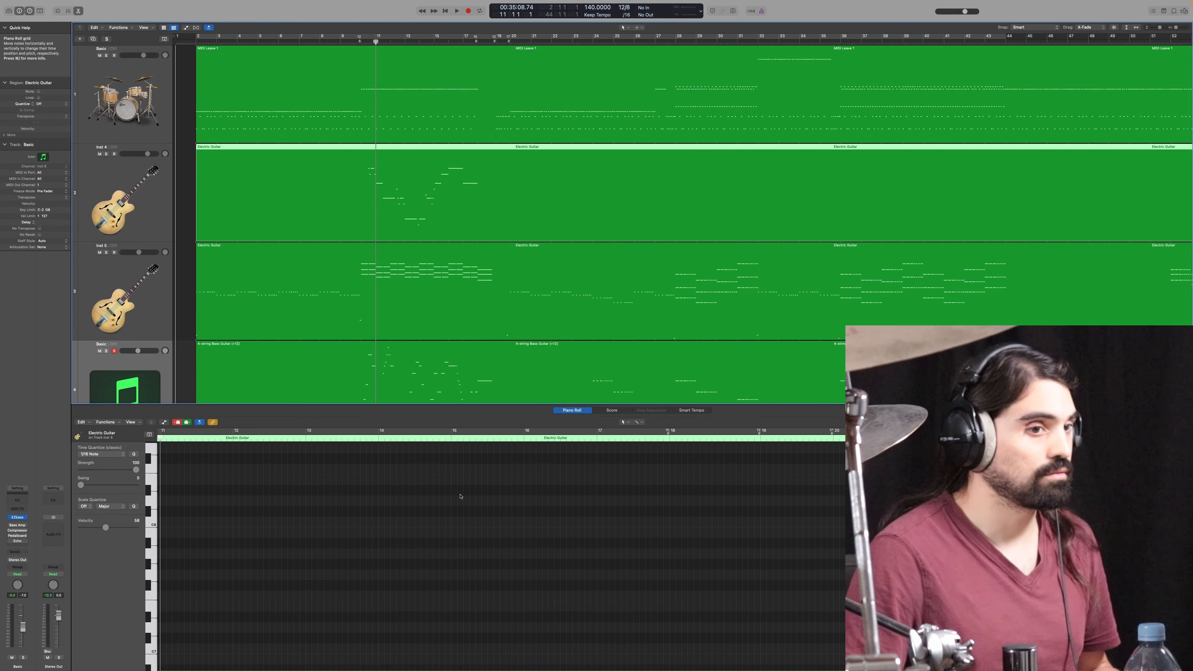
{"action": "key", "text": "super+a"}
{"action": "left_click_drag", "start_coordinate": [617, 493], "coordinate": [617, 497]}
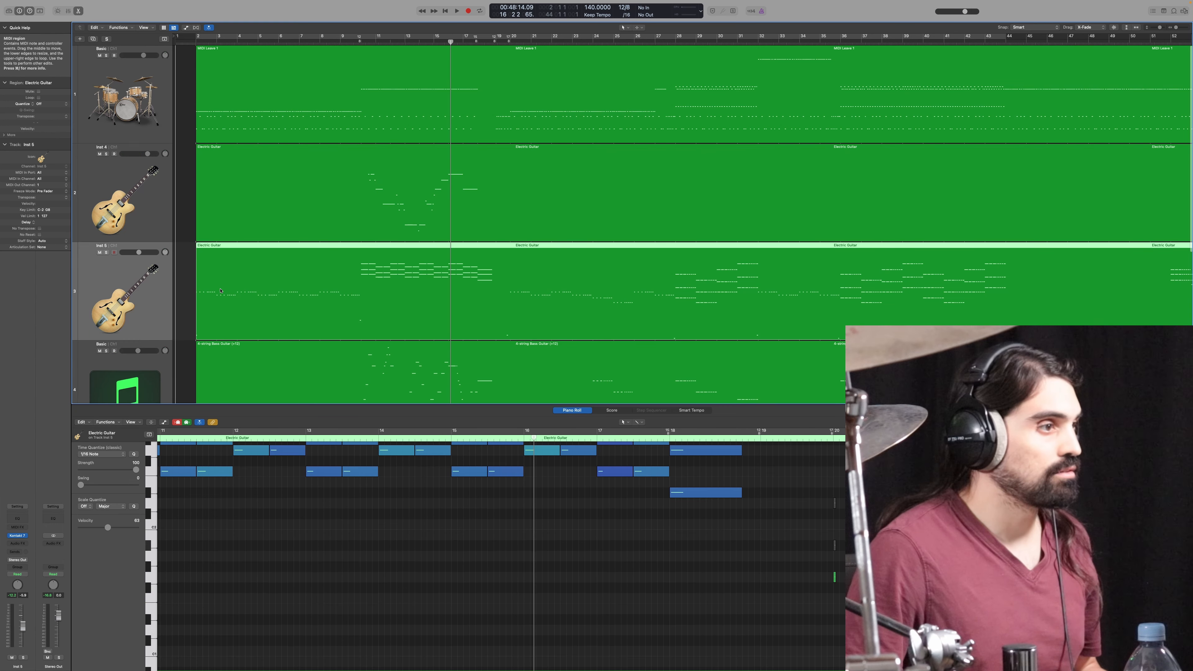
Step: Select all notes of the Inst 5 Electric Guitar region except the very low isolated ones and transpose them down one whole step
{"action": "scroll", "coordinate": [376, 527], "scroll_direction": "down", "scroll_amount": 5}
{"action": "scroll", "coordinate": [381, 541], "scroll_direction": "down", "scroll_amount": 4}
{"action": "scroll", "coordinate": [384, 552], "scroll_direction": "down", "scroll_amount": 3}
{"action": "scroll", "coordinate": [385, 553], "scroll_direction": "down", "scroll_amount": 5}
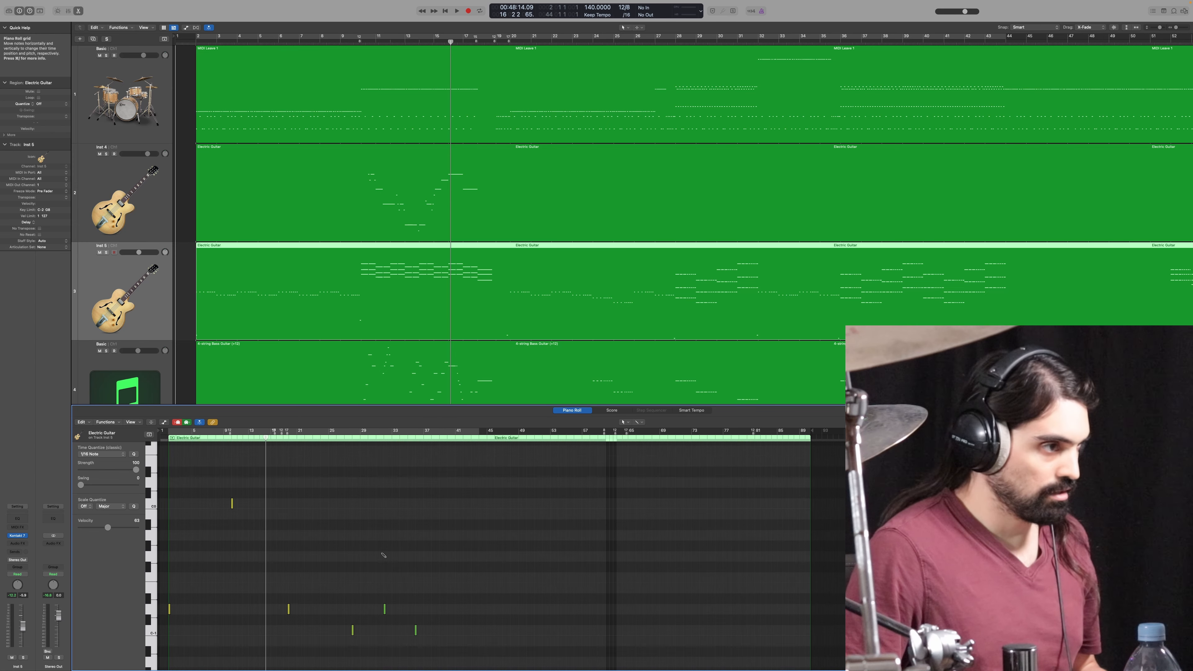
{"action": "left_click_drag", "start_coordinate": [469, 649], "coordinate": [164, 491]}
{"action": "scroll", "coordinate": [329, 517], "scroll_direction": "up", "scroll_amount": 3}
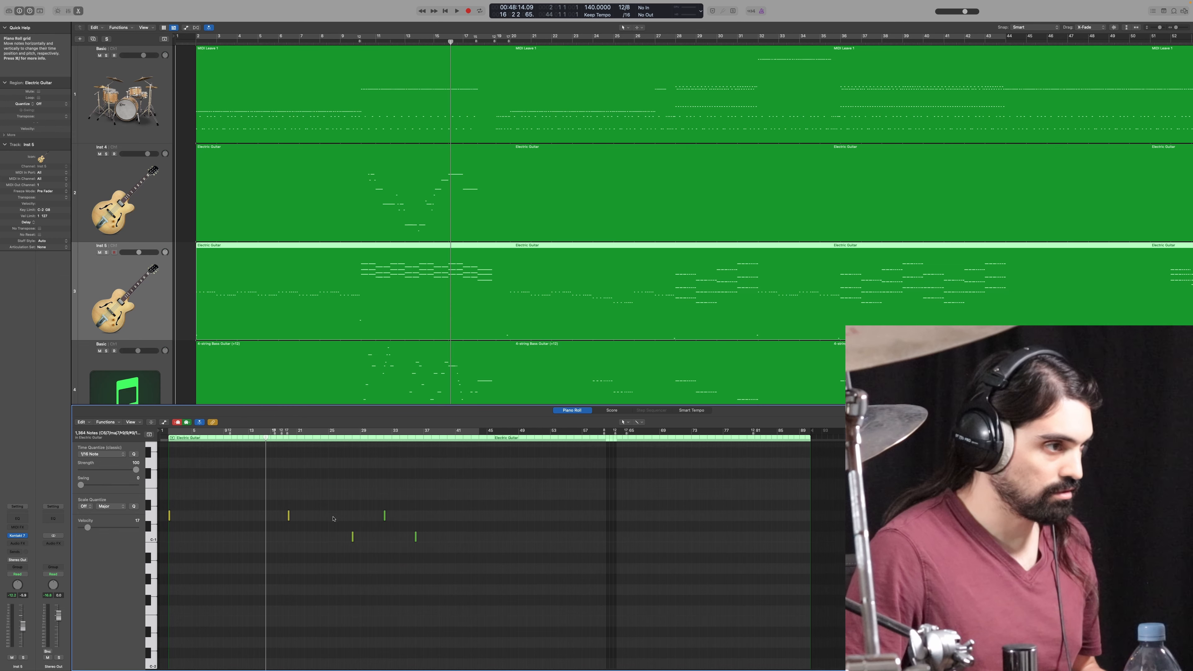
{"action": "key", "text": "z"}
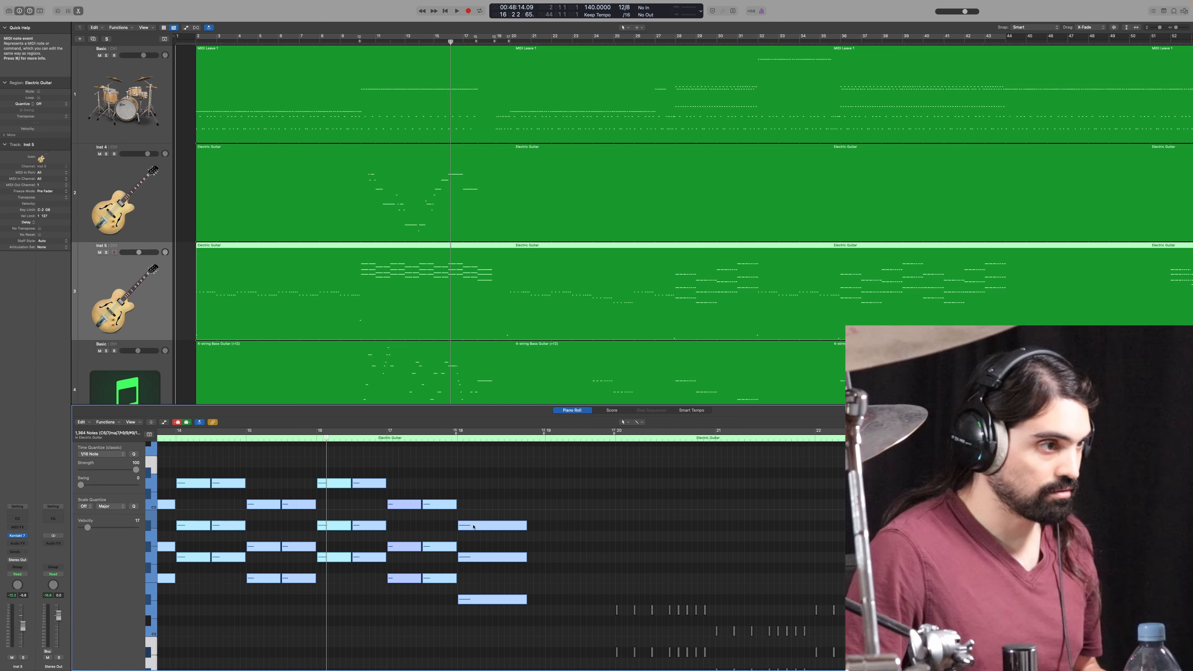
{"action": "left_click_drag", "start_coordinate": [472, 535], "coordinate": [472, 544]}
{"action": "left_click", "coordinate": [493, 493]}
Step: Transpose all notes of the 4-string Bass Guitar region down by one whole step
{"action": "scroll", "coordinate": [427, 282], "scroll_direction": "down", "scroll_amount": 2}
{"action": "left_click", "coordinate": [427, 311]}
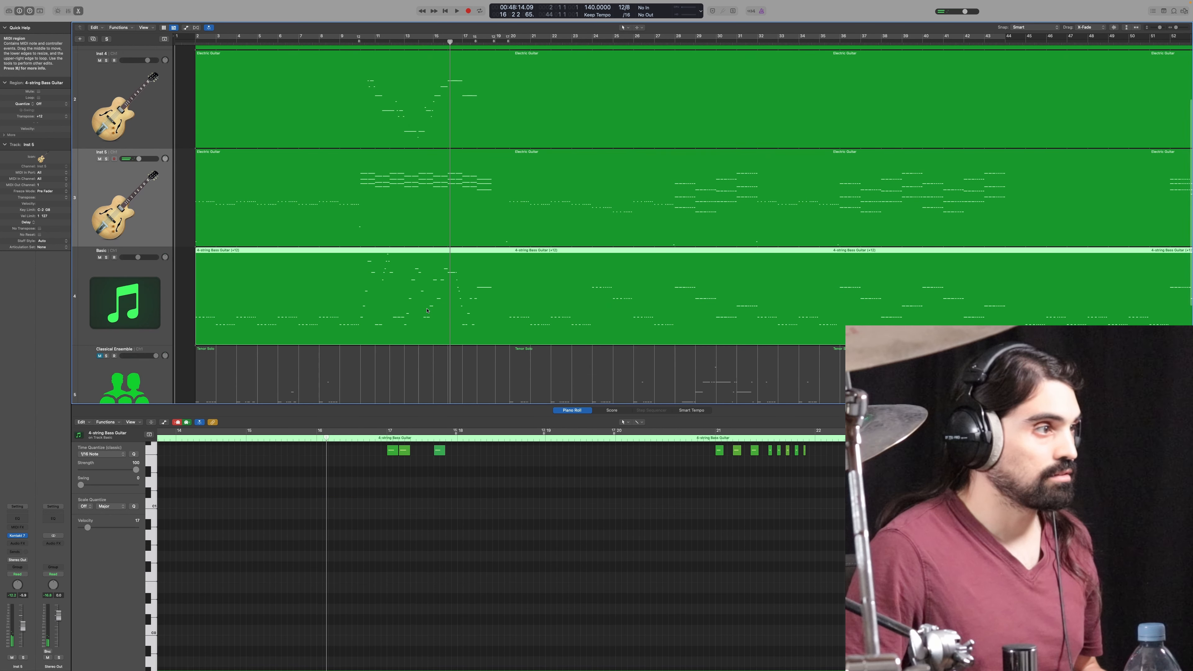
{"action": "scroll", "coordinate": [427, 310], "scroll_direction": "down", "scroll_amount": 1}
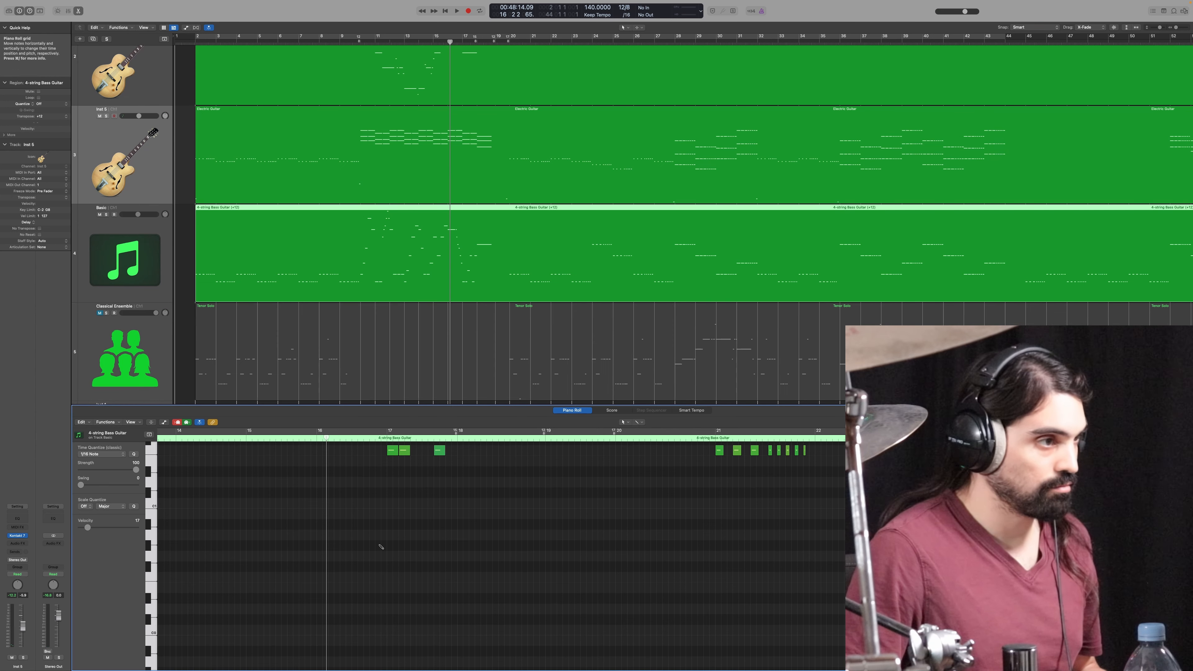
{"action": "key", "text": "super+a"}
{"action": "left_click_drag", "start_coordinate": [393, 451], "coordinate": [393, 472]}
{"action": "scroll", "coordinate": [329, 517], "scroll_direction": "left", "scroll_amount": 10}
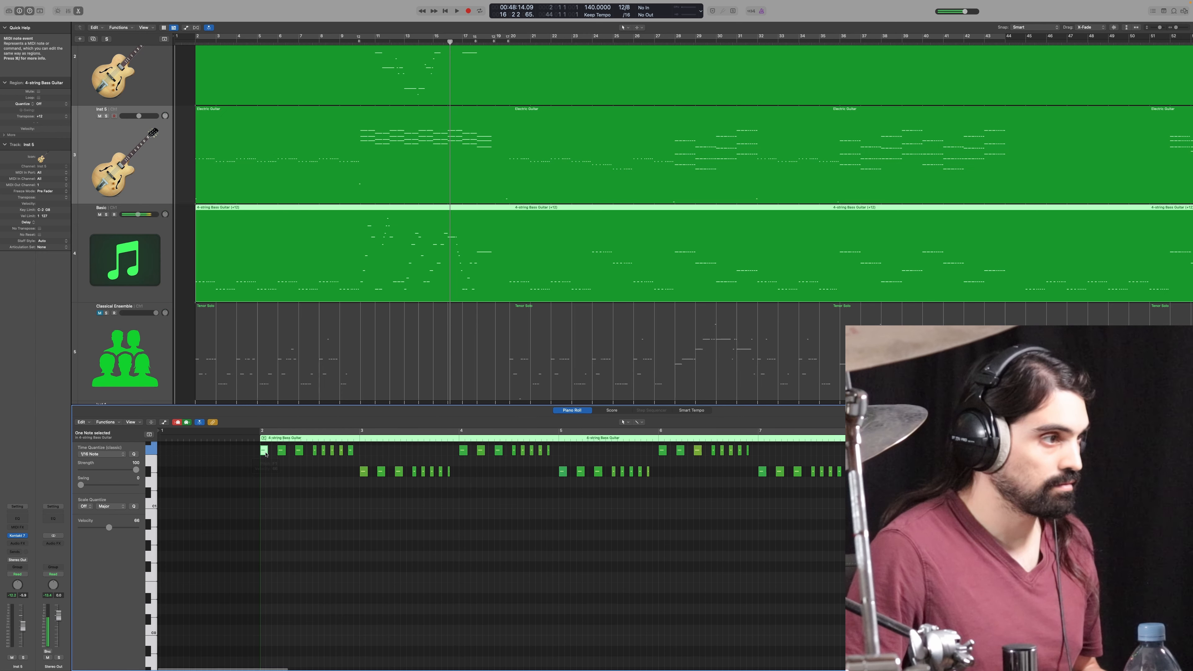
{"action": "scroll", "coordinate": [265, 454], "scroll_direction": "up", "scroll_amount": 1}
Step: Close the note editor, mute the Inst 1 vocal track and play the arrangement from bar 2
{"action": "left_click", "coordinate": [197, 41]}
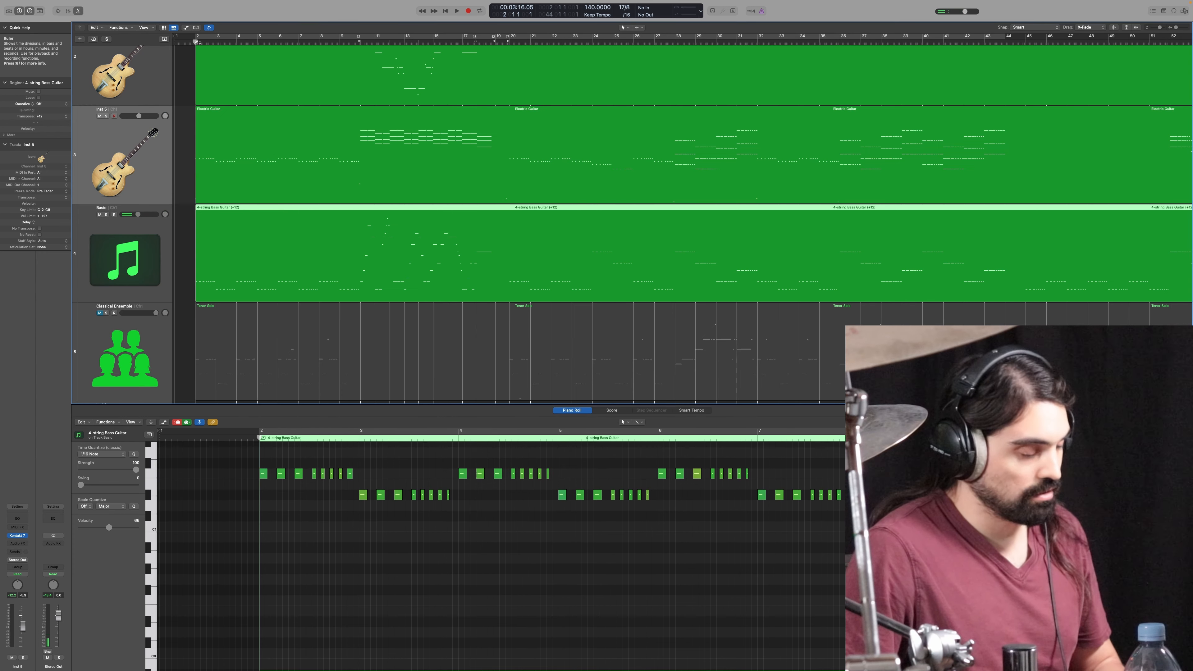
{"action": "key", "text": "e"}
{"action": "left_click", "coordinate": [132, 564]}
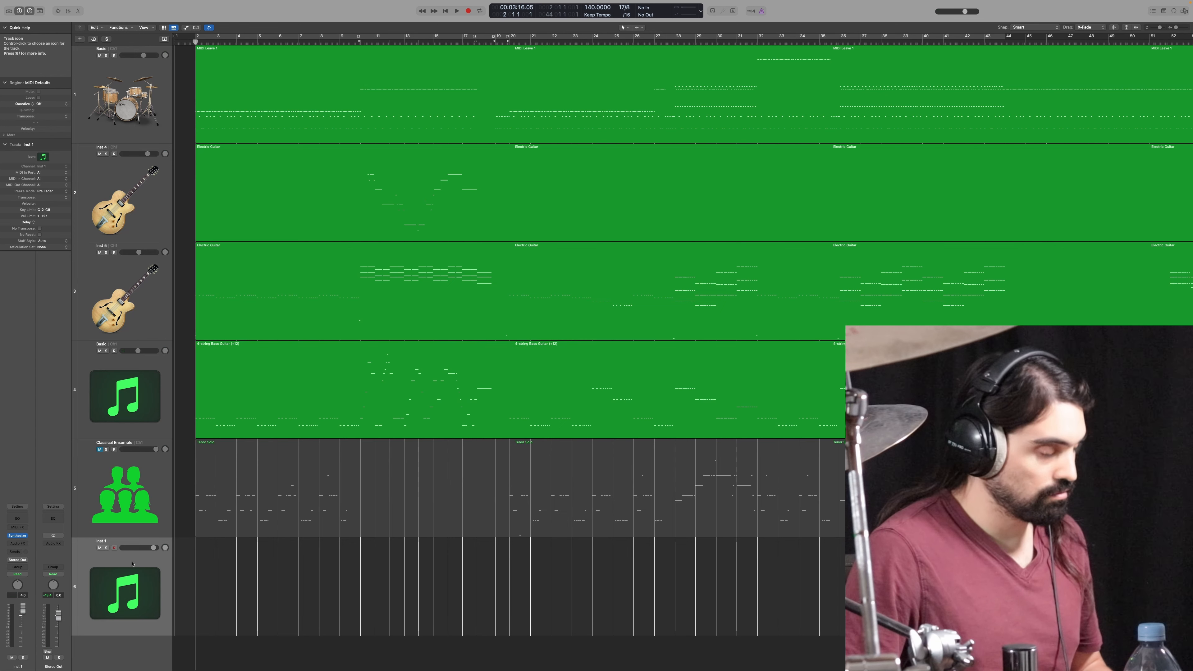
{"action": "key", "text": "ctrl+m"}
{"action": "key", "text": "space"}
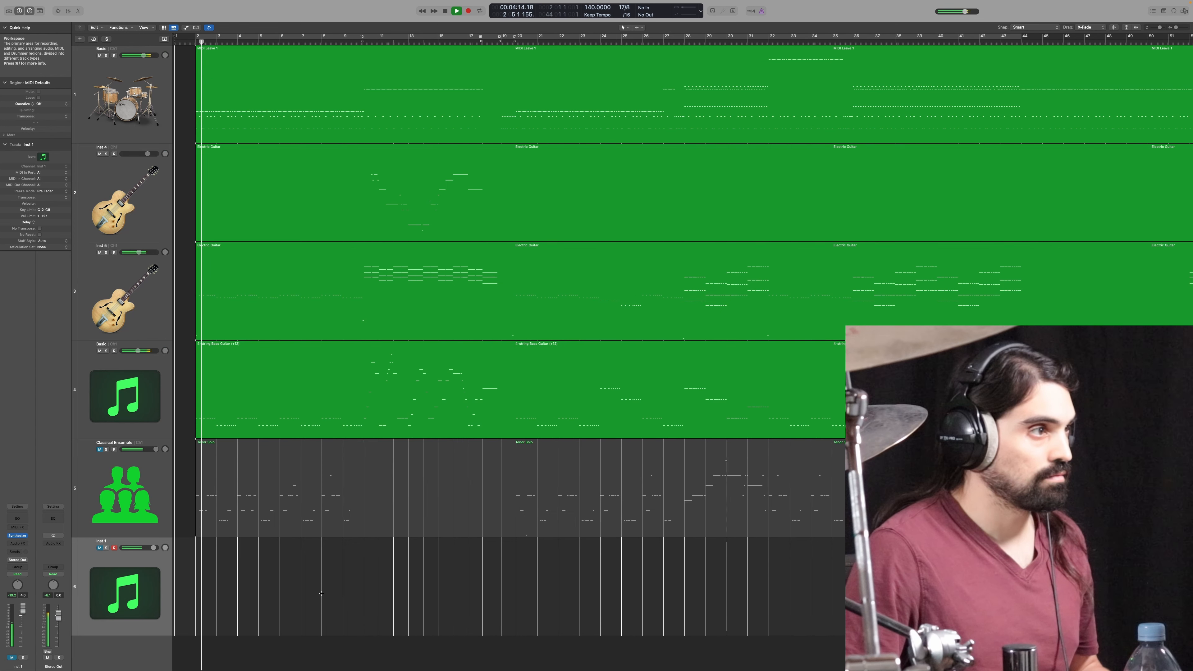
{"action": "scroll", "coordinate": [322, 596], "scroll_direction": "left", "scroll_amount": 3}
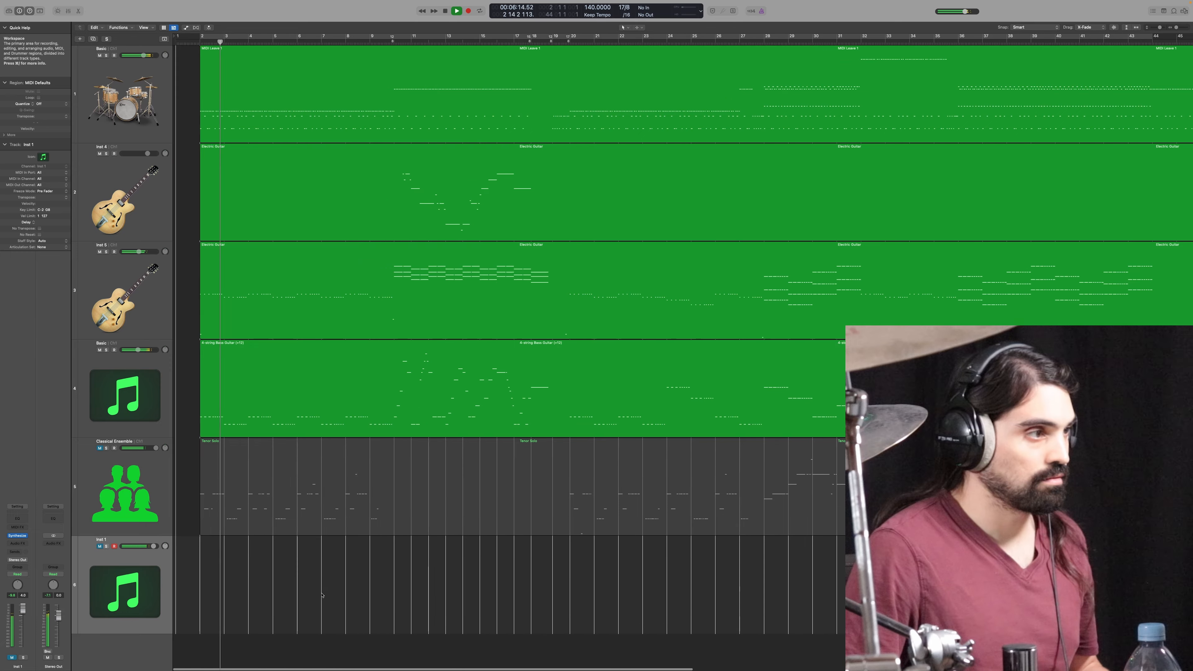
{"action": "scroll", "coordinate": [322, 596], "scroll_direction": "up", "scroll_amount": 1}
Step: Select the Inst 5 guitar track during playback and listen to the passage from the end of bar 9 onward
{"action": "left_click", "coordinate": [112, 287]}
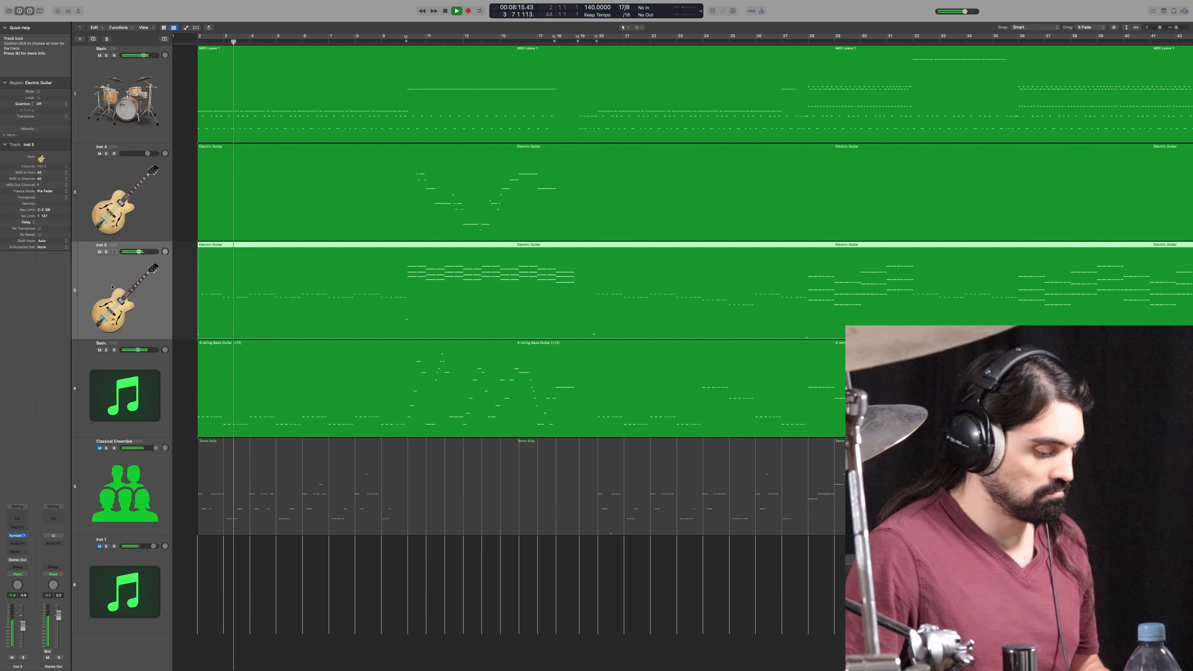
{"action": "key", "text": "s"}
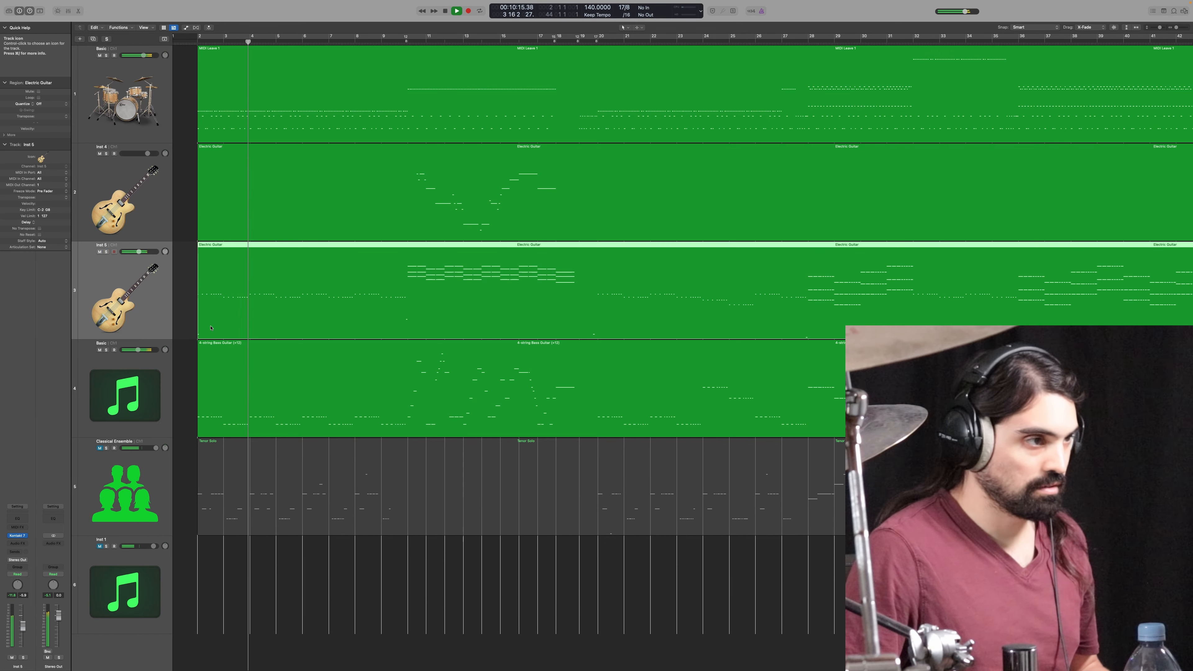
{"action": "key", "text": "s"}
{"action": "left_click", "coordinate": [403, 588]}
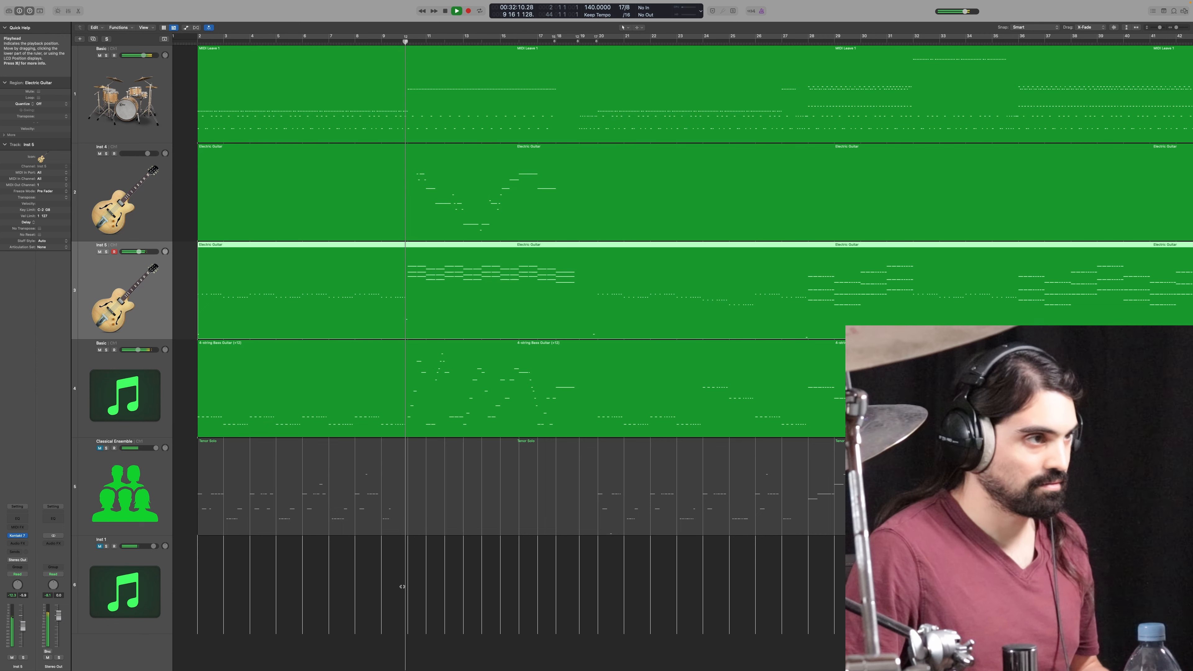
{"action": "scroll", "coordinate": [403, 588], "scroll_direction": "up", "scroll_amount": 1}
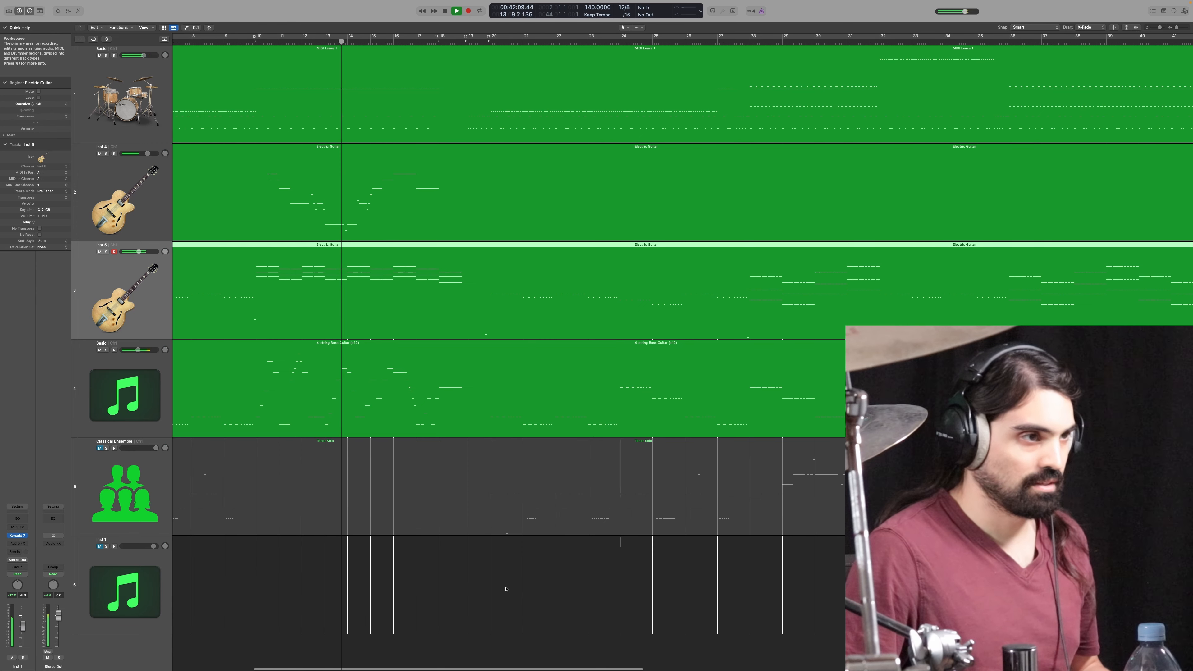
{"action": "key", "text": "space"}
Step: Play the passage just before bar 36 onward to check the transposed guitars and bass
{"action": "scroll", "coordinate": [477, 591], "scroll_direction": "right", "scroll_amount": 5}
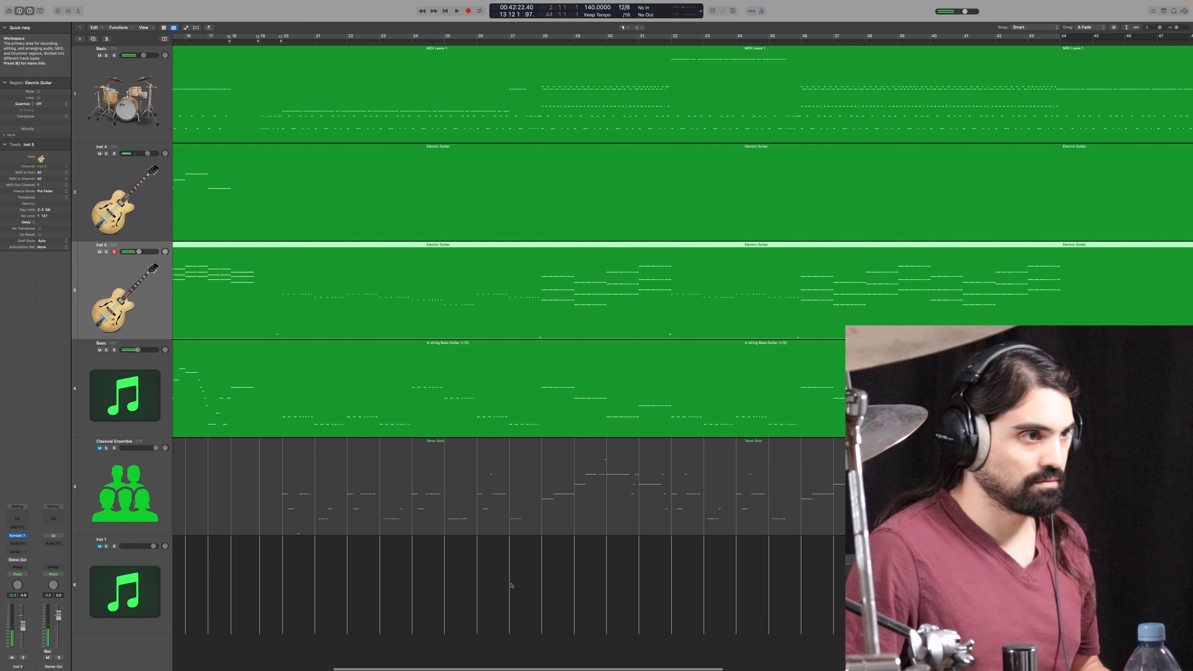
{"action": "scroll", "coordinate": [520, 584], "scroll_direction": "right", "scroll_amount": 3}
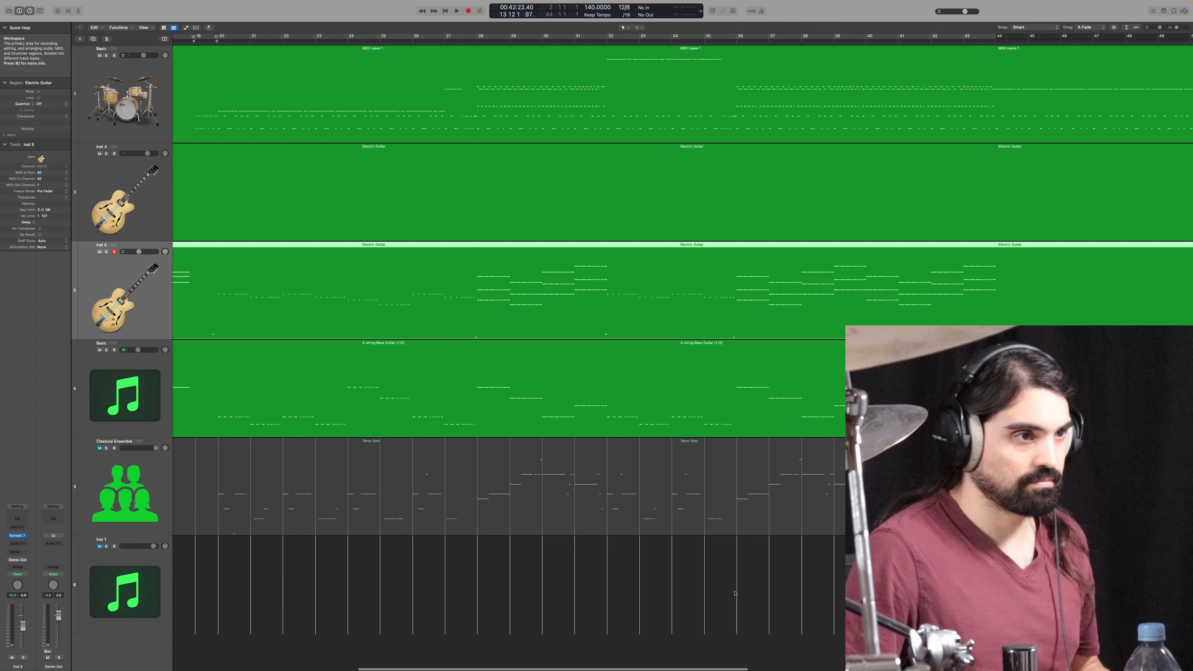
{"action": "left_click", "coordinate": [721, 596]}
{"action": "key", "text": "space"}
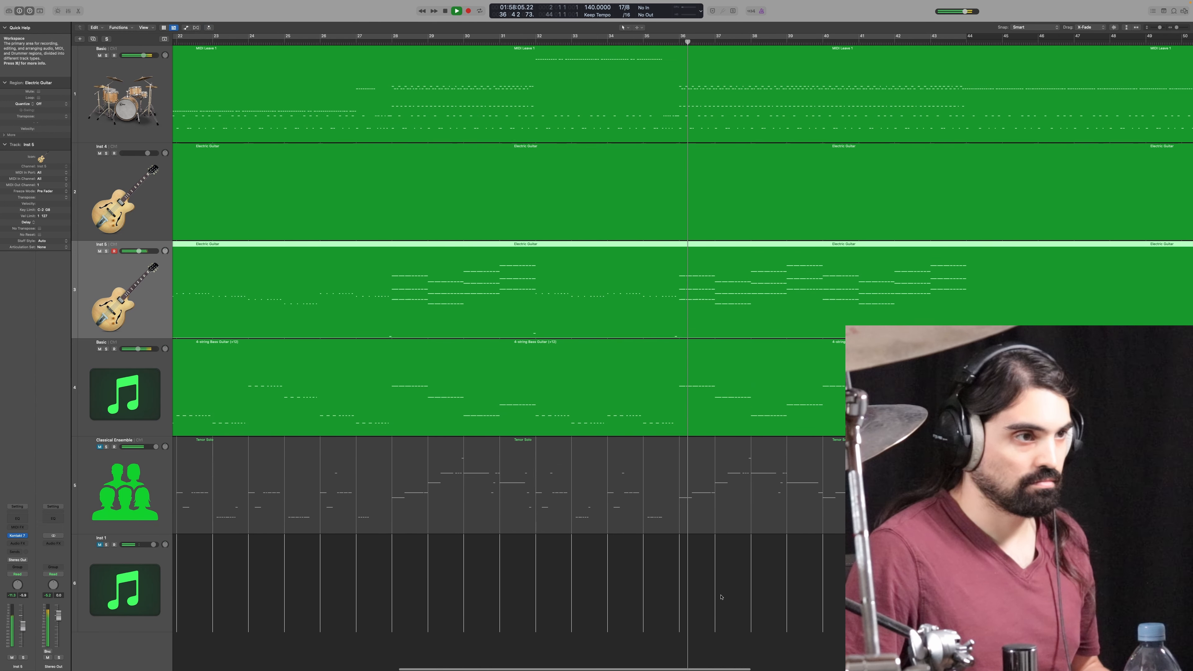
{"action": "left_click", "coordinate": [721, 596], "text": "ctrl+alt"}
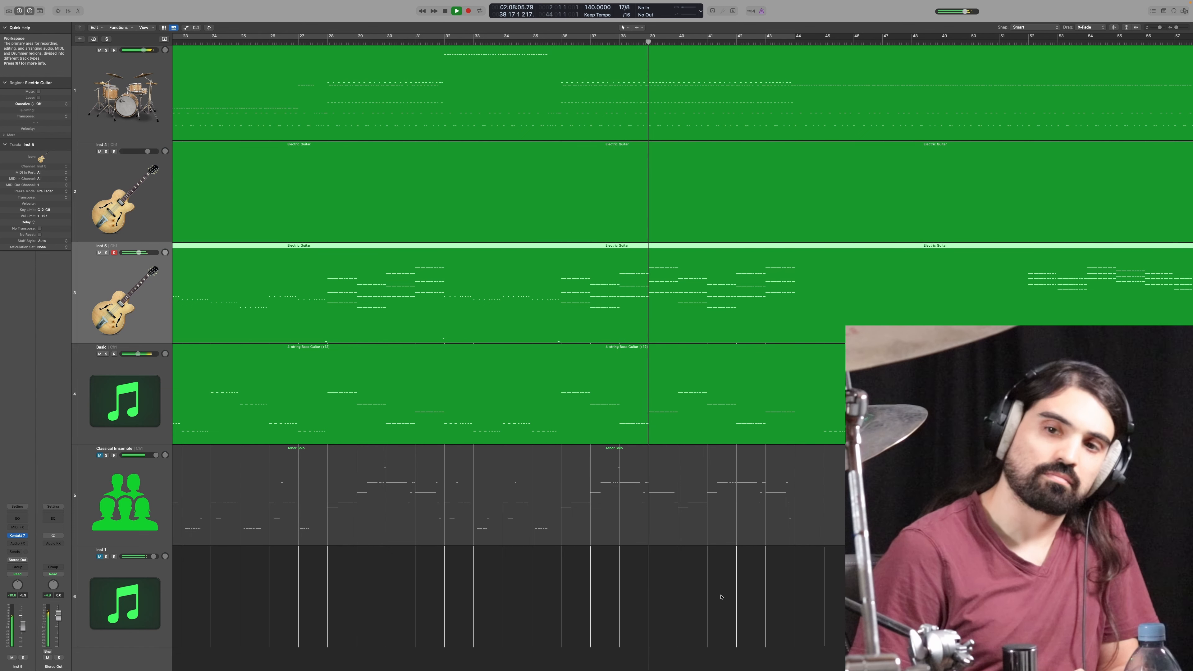
{"action": "key", "text": "space"}
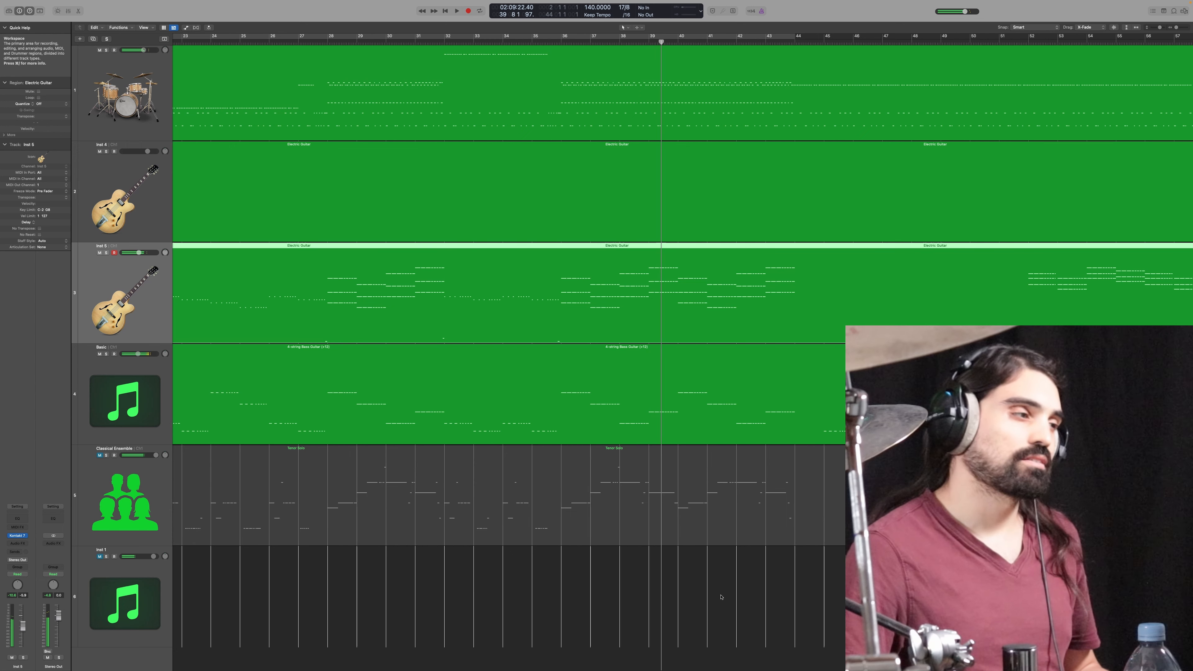
Step: Clear the region selection and play the song from the beginning to check the new key
{"action": "scroll", "coordinate": [315, 592], "scroll_direction": "left", "scroll_amount": 3}
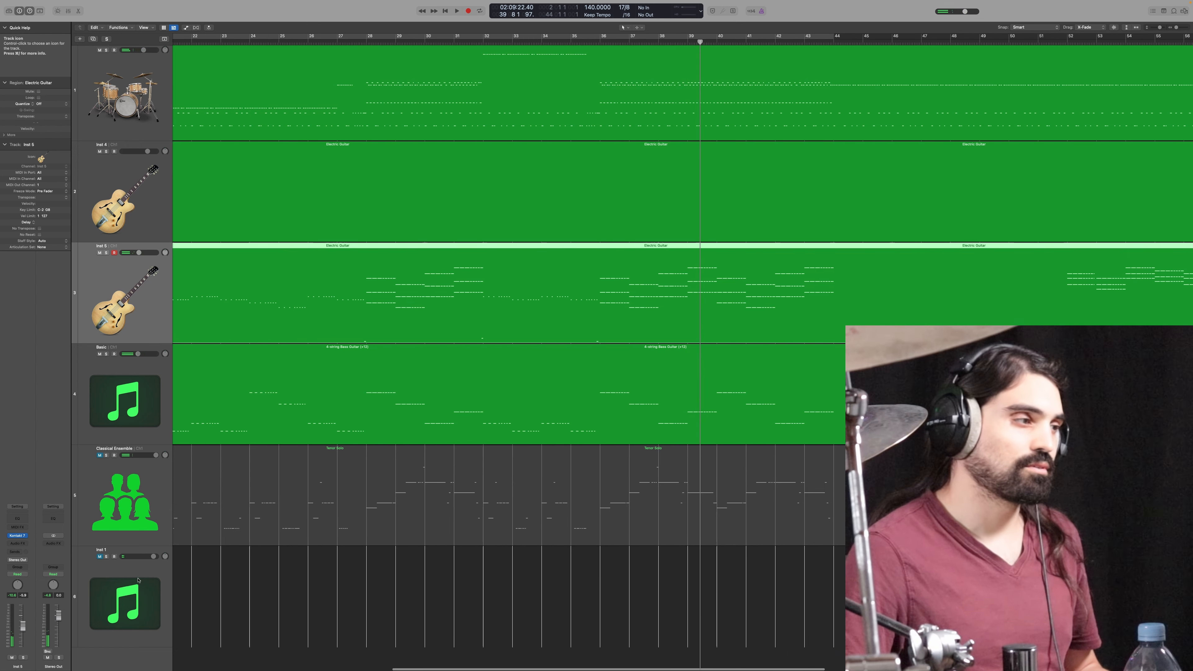
{"action": "left_click", "coordinate": [377, 585]}
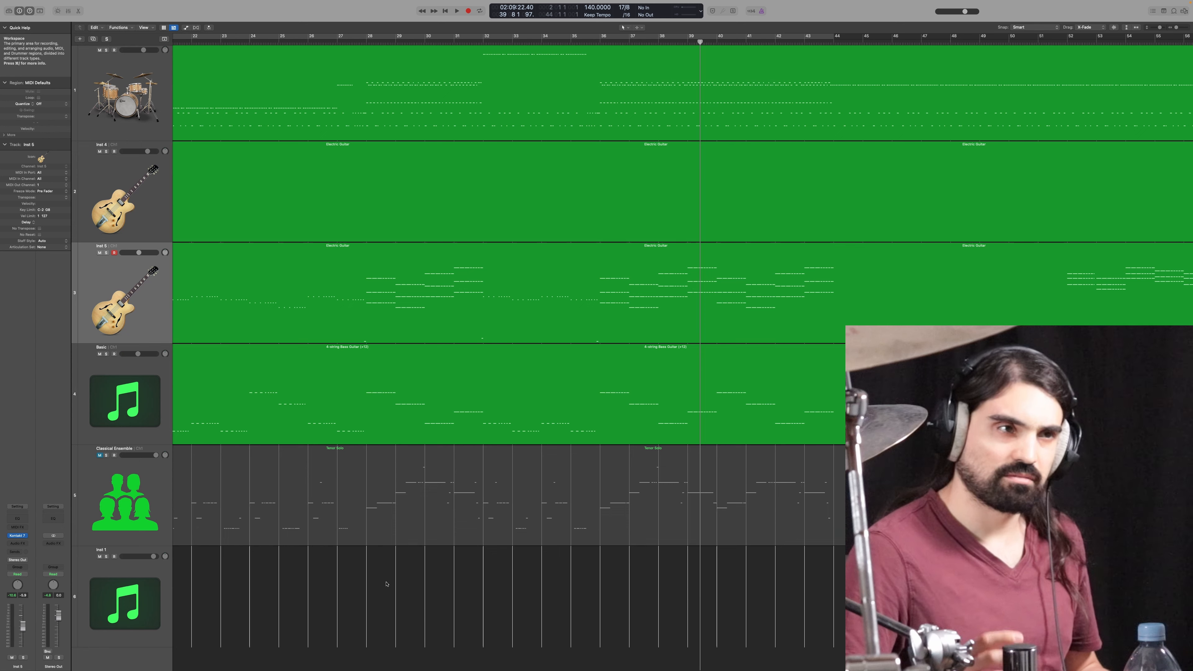
{"action": "key", "text": "Return"}
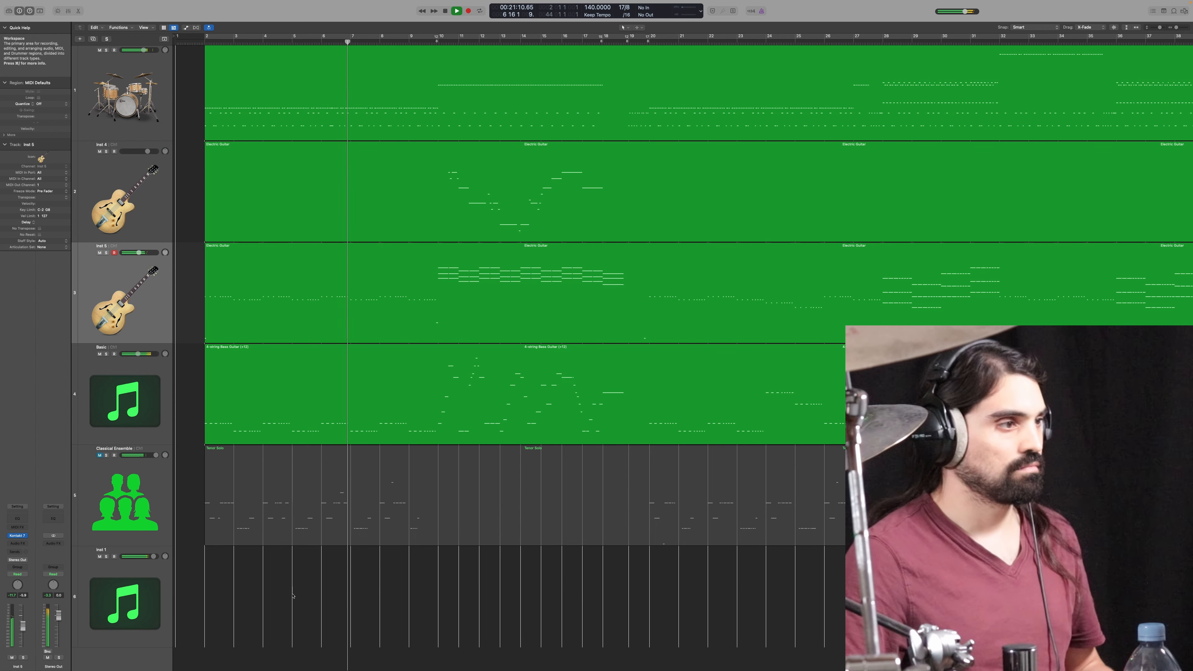
{"action": "key", "text": "space"}
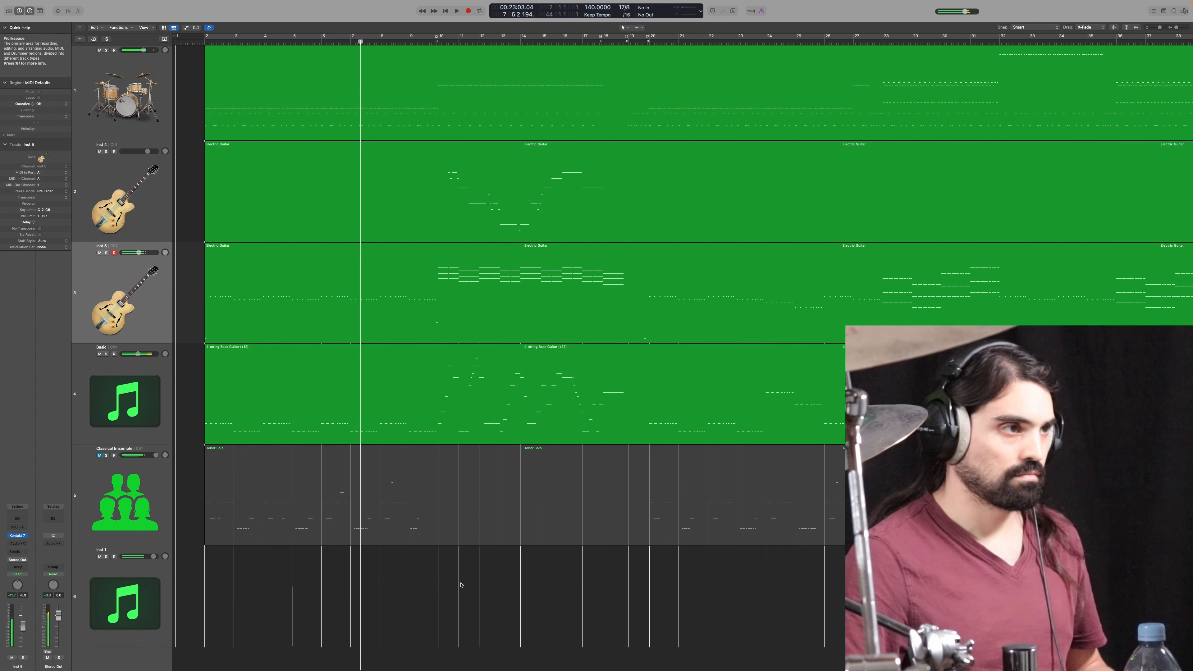
Step: Play the song from bar 27 through bar 42 to check the remaining sections in the new key
{"action": "scroll", "coordinate": [526, 585], "scroll_direction": "right", "scroll_amount": 5}
{"action": "scroll", "coordinate": [596, 585], "scroll_direction": "right", "scroll_amount": 3}
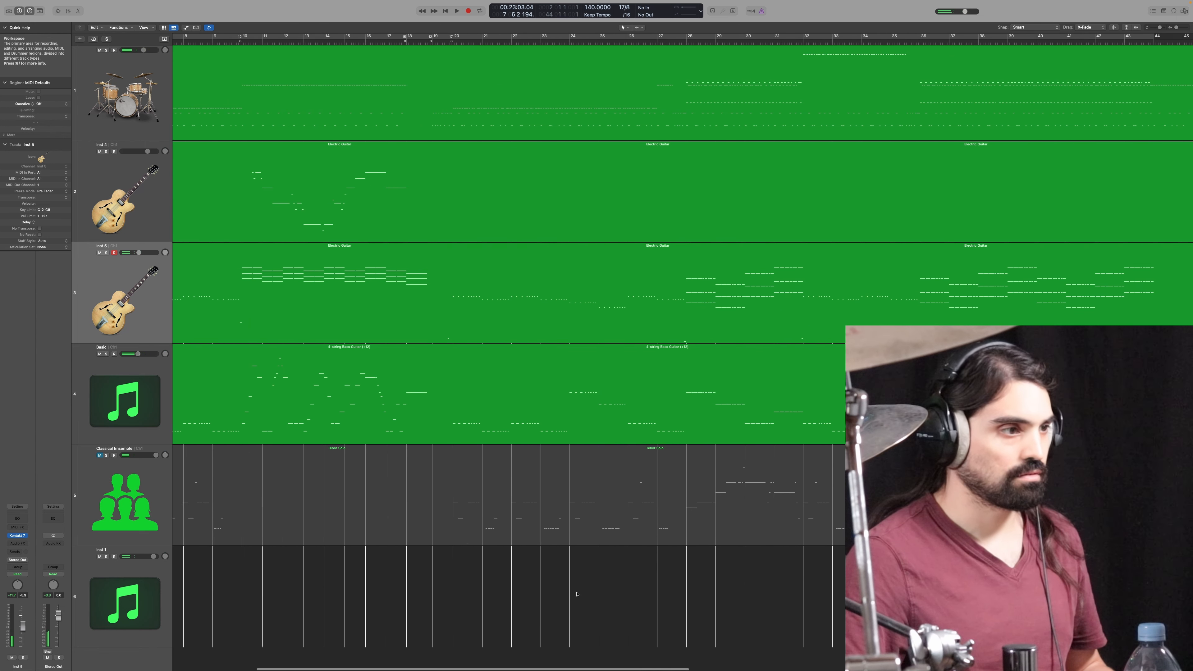
{"action": "scroll", "coordinate": [453, 594], "scroll_direction": "right", "scroll_amount": 6}
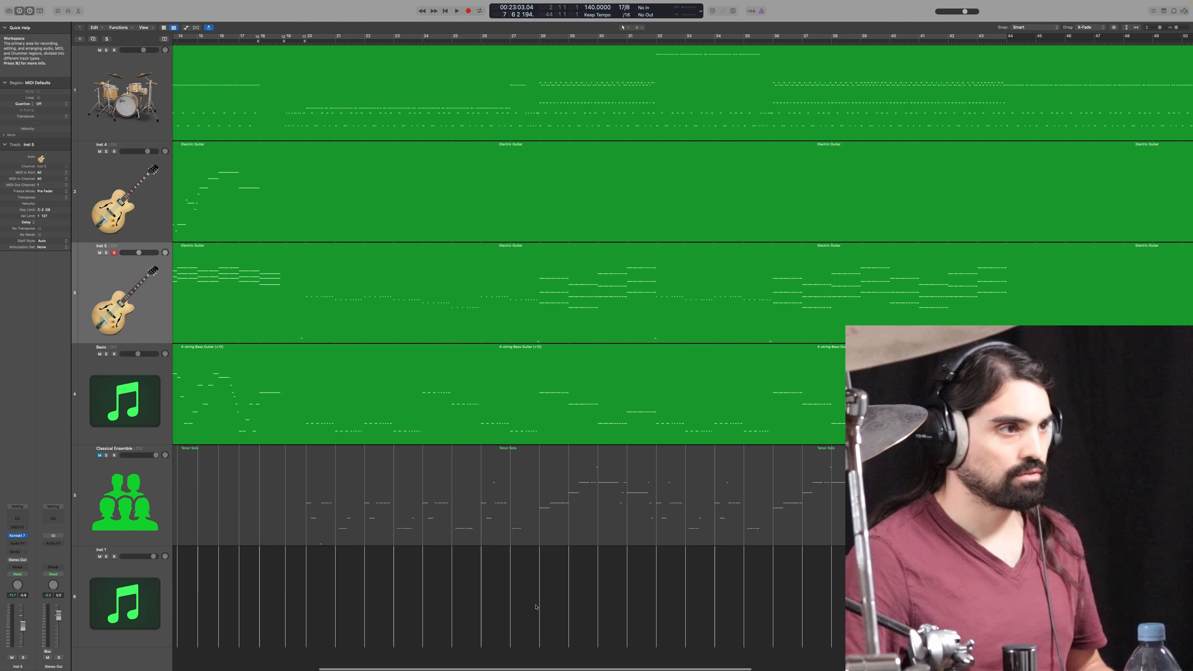
{"action": "left_click", "coordinate": [529, 609]}
{"action": "key", "text": "space"}
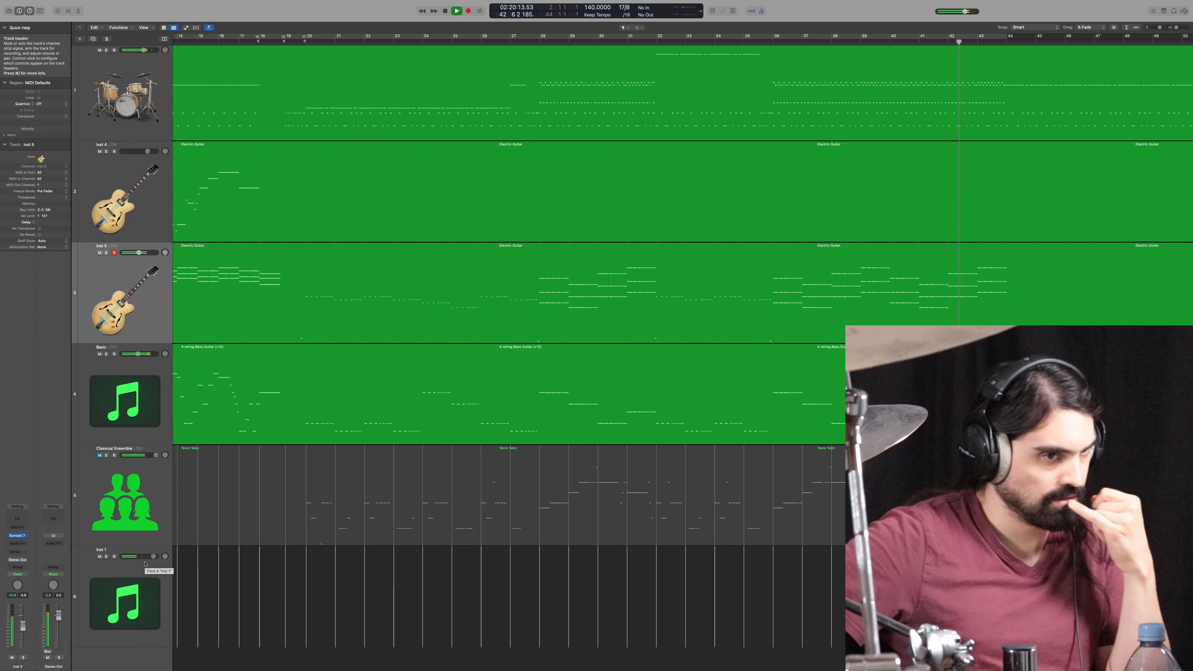
{"action": "key", "text": "space"}
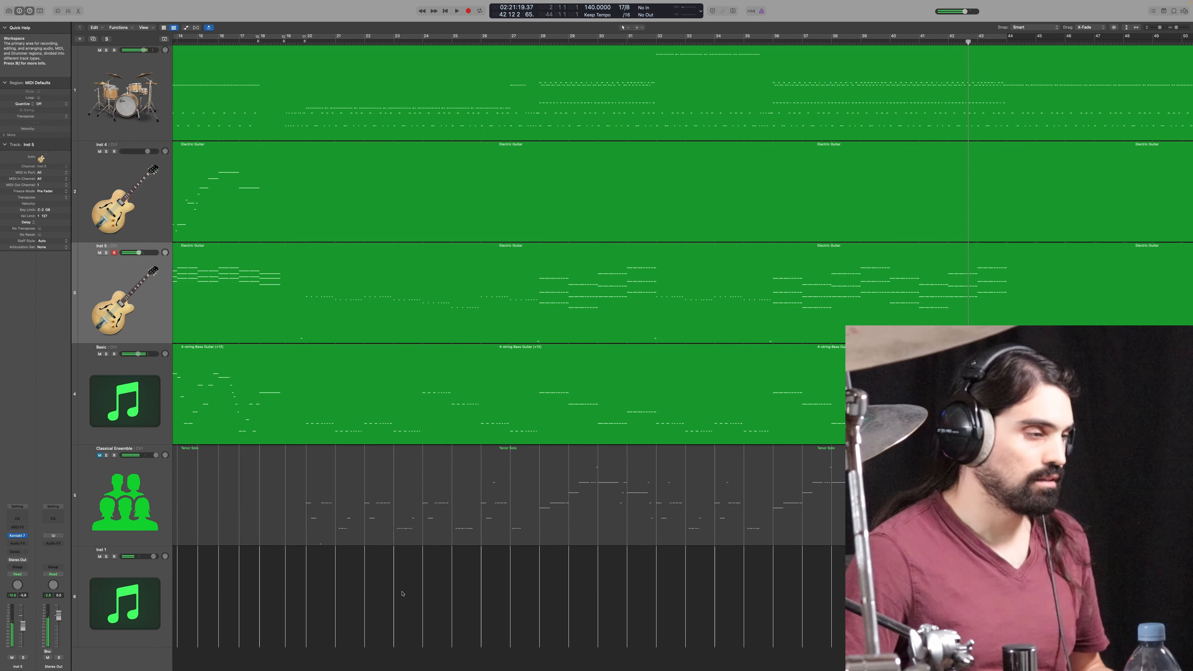
Step: Turn cycle mode on for the song range up to bar 44 and show the Mixer
{"action": "key", "text": "super+Left"}
{"action": "key", "text": "super+Left"}
{"action": "scroll", "coordinate": [419, 596], "scroll_direction": "left", "scroll_amount": 2}
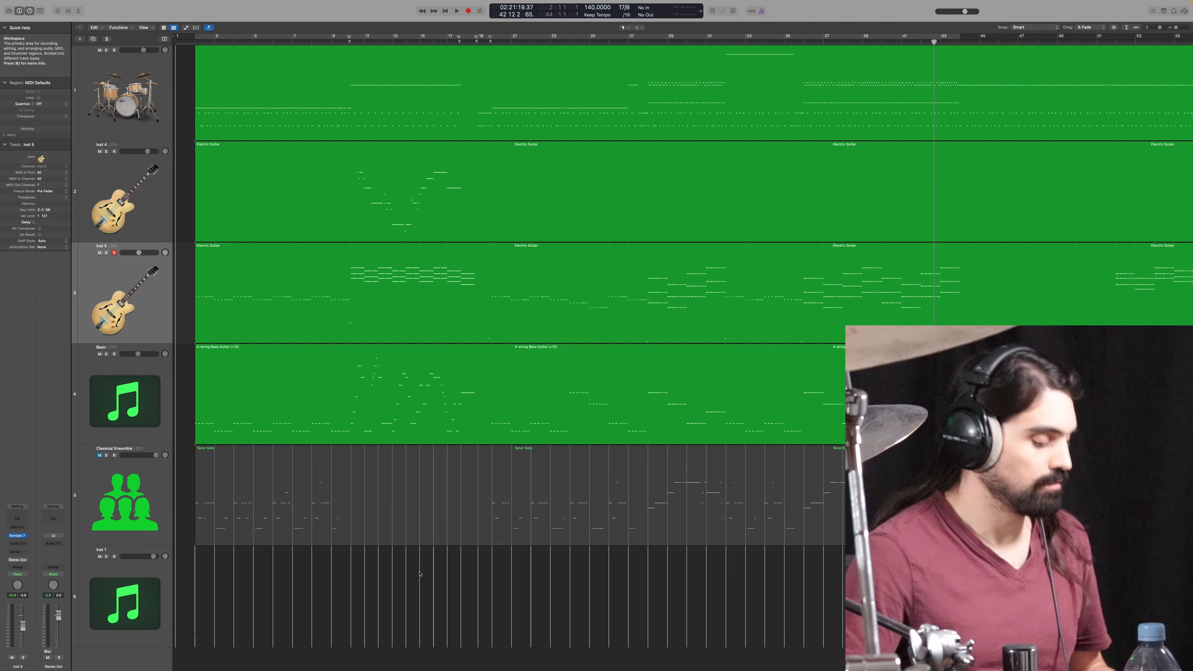
{"action": "key", "text": "c"}
{"action": "key", "text": "x"}
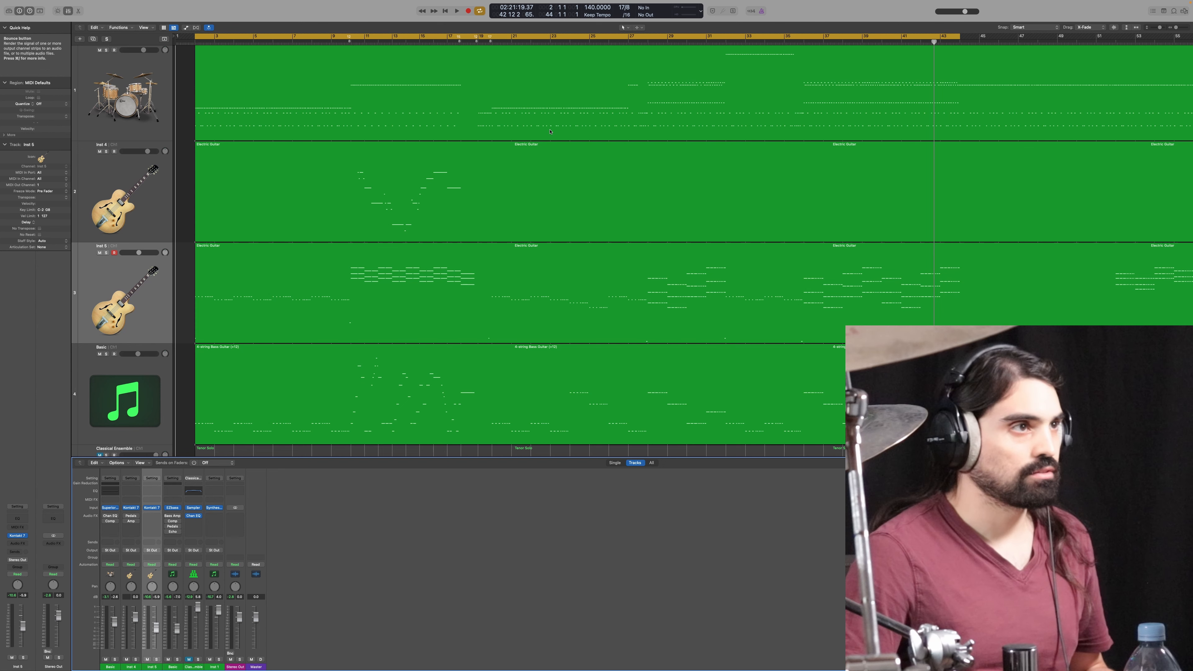
Step: Bounce the cycled song range offline as an MP3, changing the key label in its file name to fm
{"action": "key", "text": "super+b"}
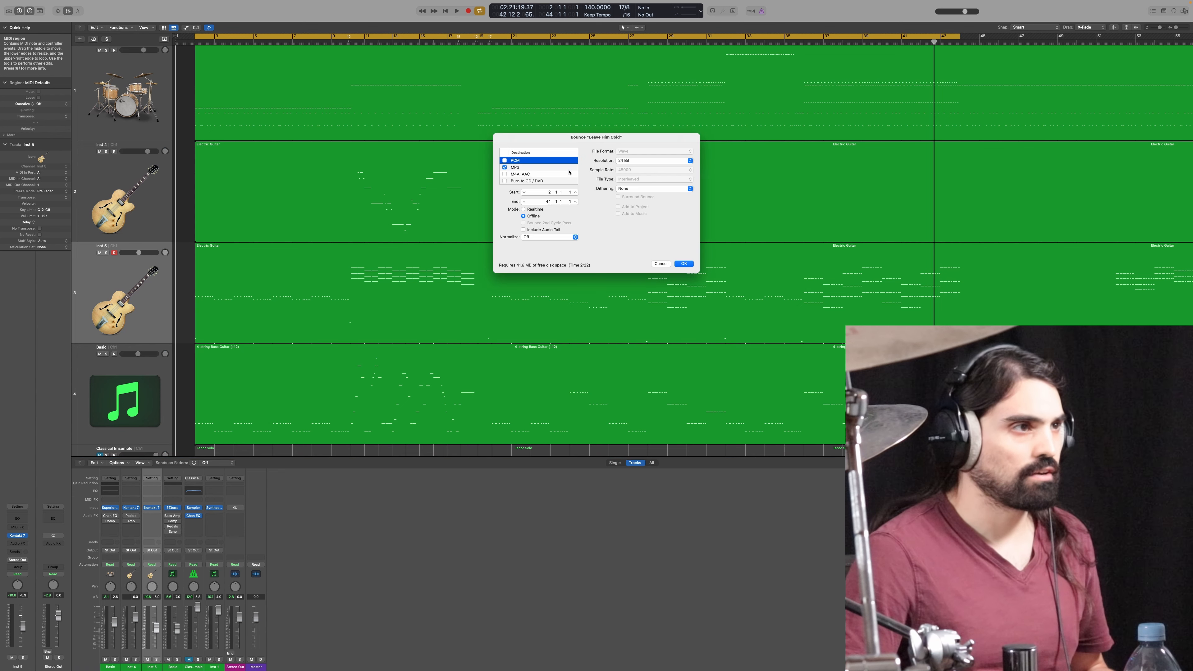
{"action": "left_click", "coordinate": [684, 264]}
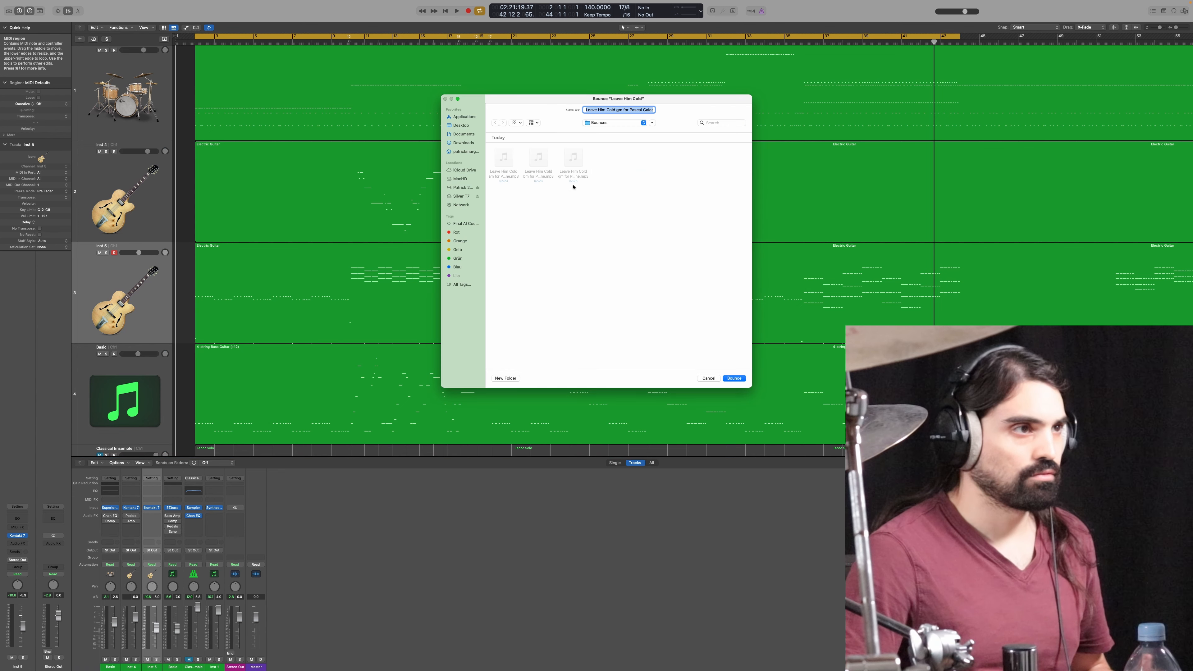
{"action": "double_click", "coordinate": [619, 110]}
{"action": "type", "text": "fm"}
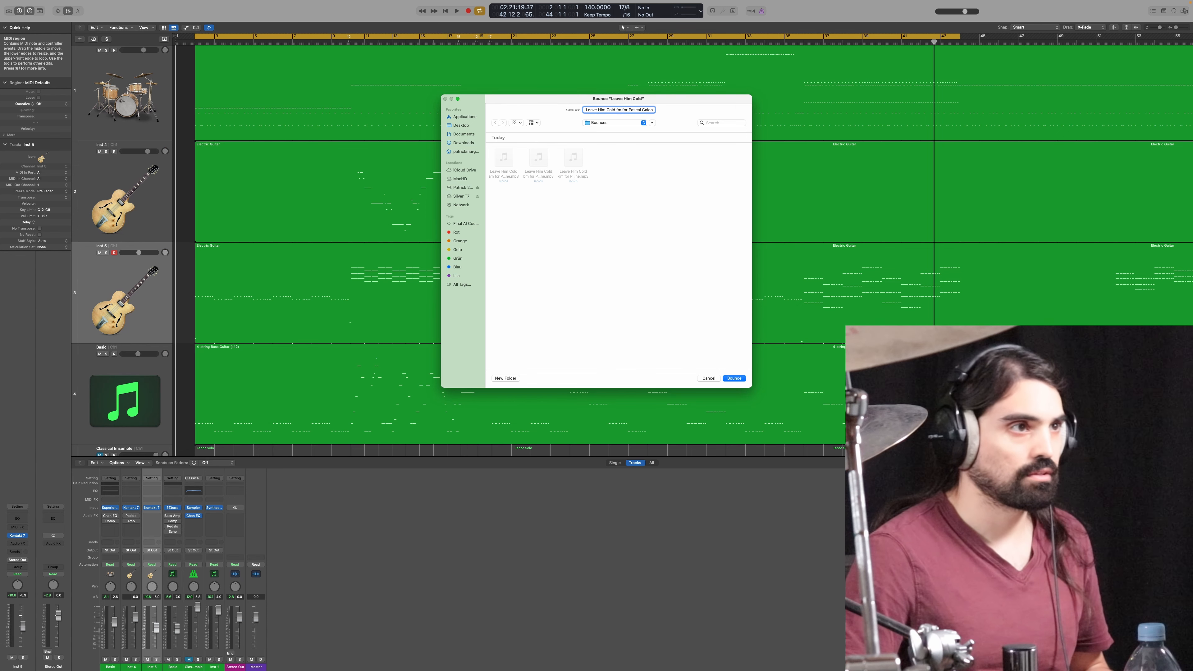
{"action": "left_click", "coordinate": [733, 378]}
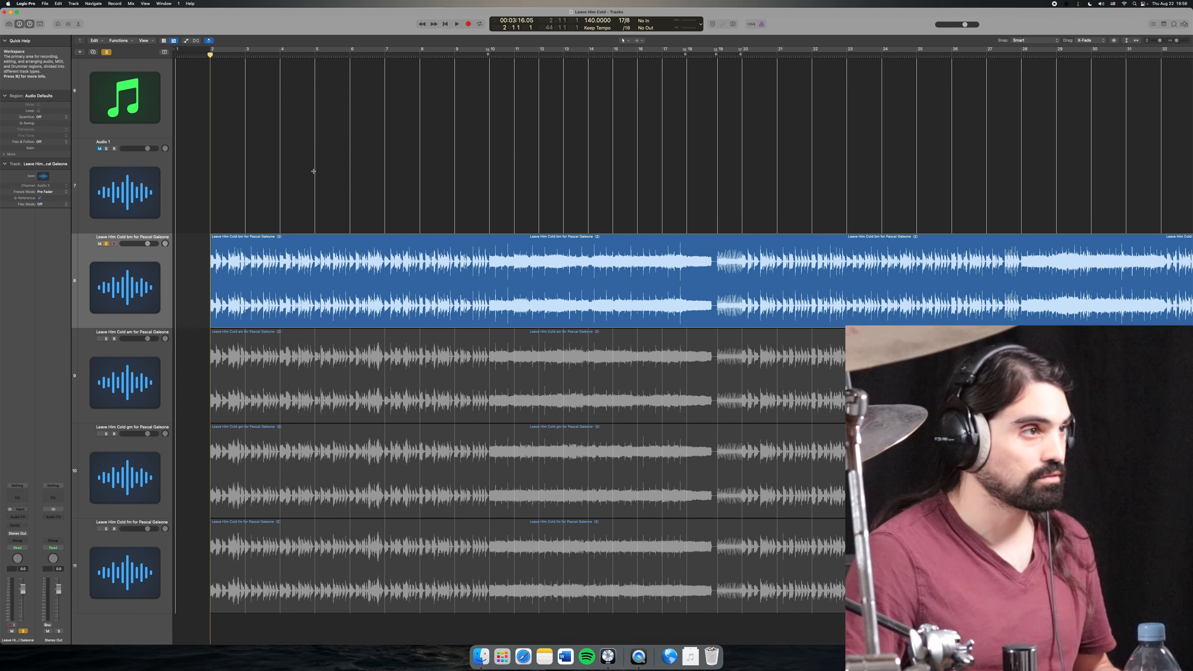
Step: Enlarge the project window to full screen with the four imported bounce tracks in view
{"action": "key", "text": "super+Down"}
{"action": "key", "text": "super+Right"}
{"action": "key", "text": "super+Right"}
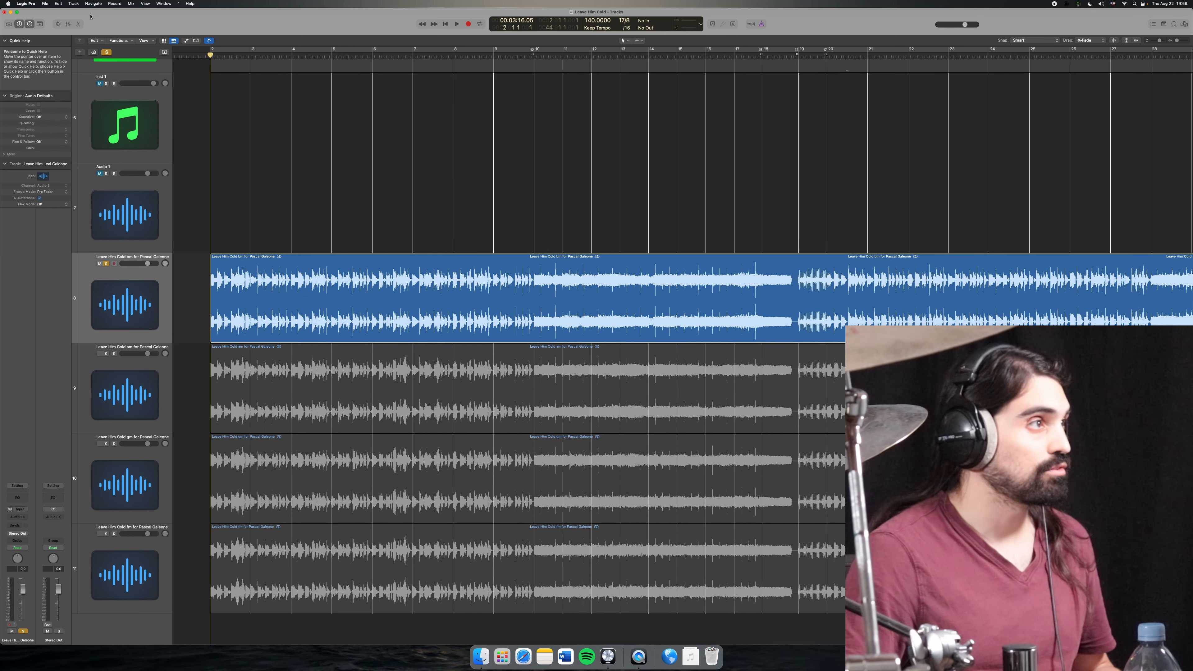
{"action": "left_click", "coordinate": [17, 12]}
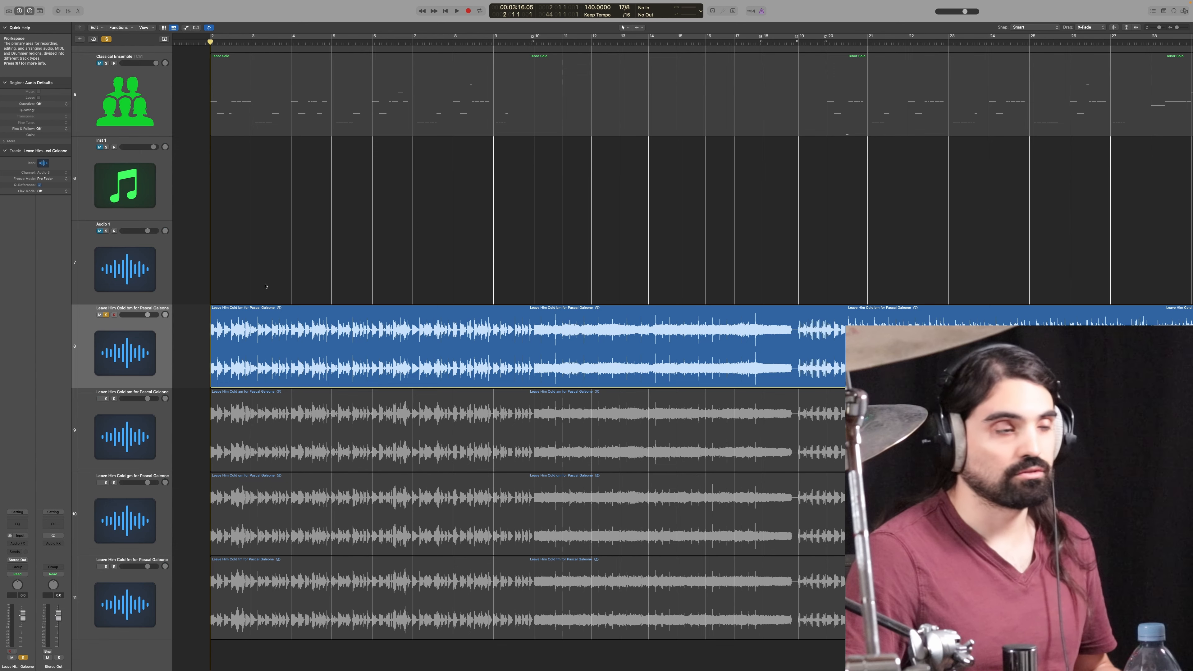
Step: Play the soloed bm bounce from its start at bar 2 to about bar 5
{"action": "scroll", "coordinate": [551, 287], "scroll_direction": "left", "scroll_amount": 3}
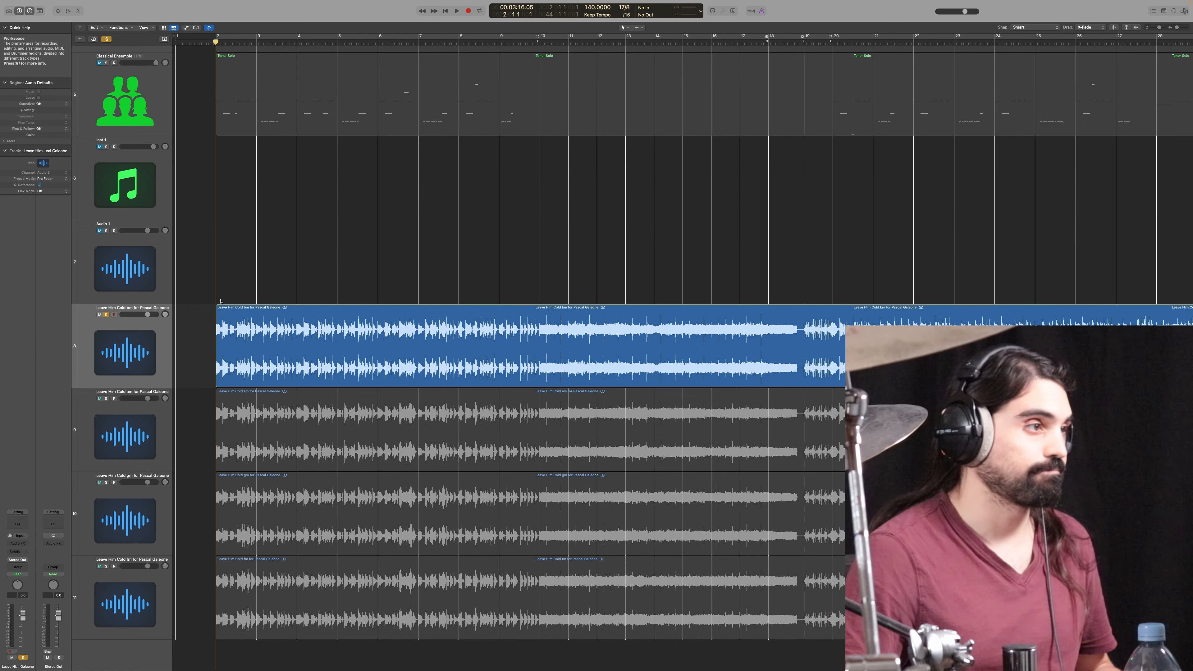
{"action": "scroll", "coordinate": [220, 288], "scroll_direction": "up", "scroll_amount": 1}
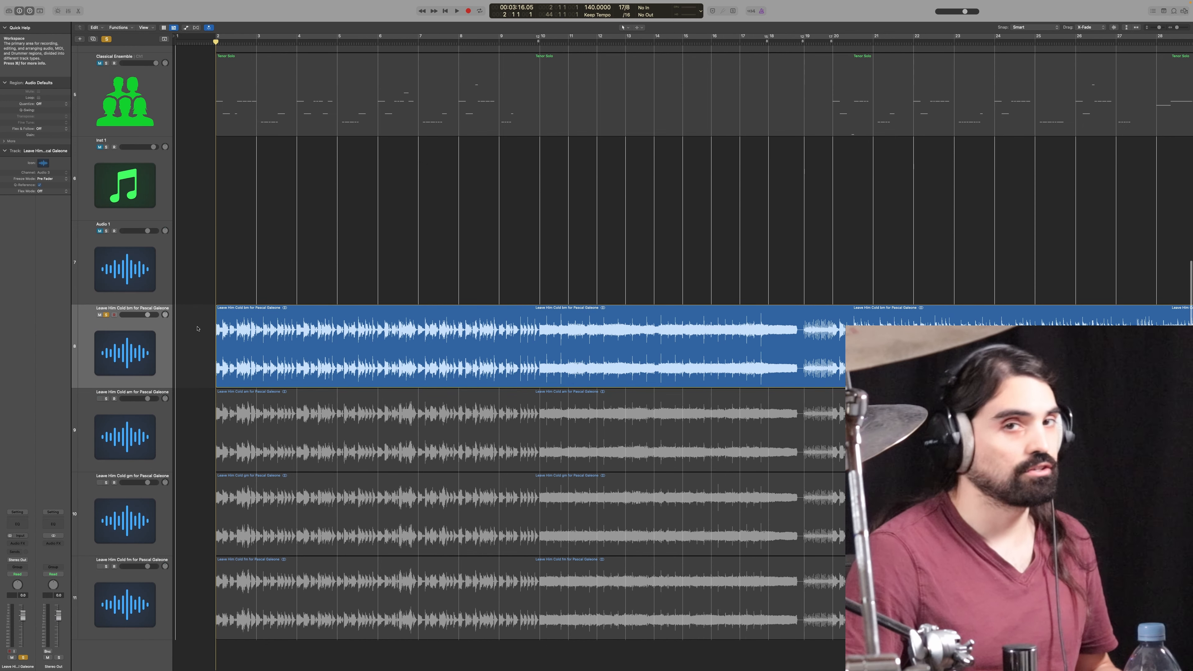
{"action": "key", "text": "space"}
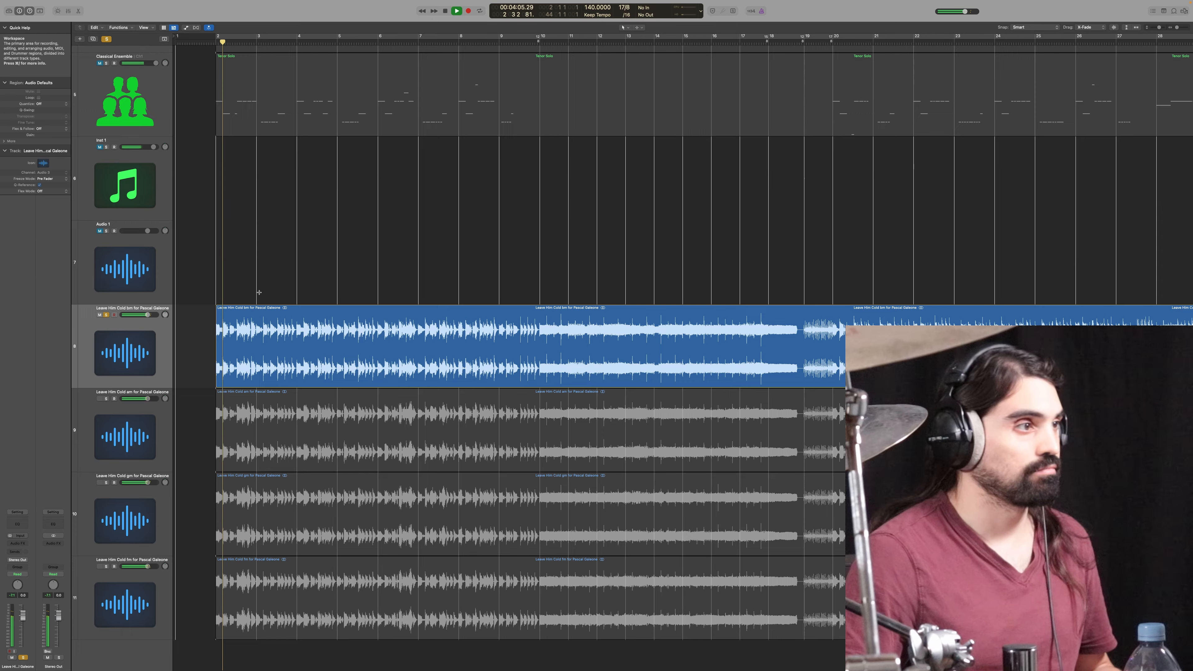
{"action": "scroll", "coordinate": [259, 293], "scroll_direction": "up", "scroll_amount": 3}
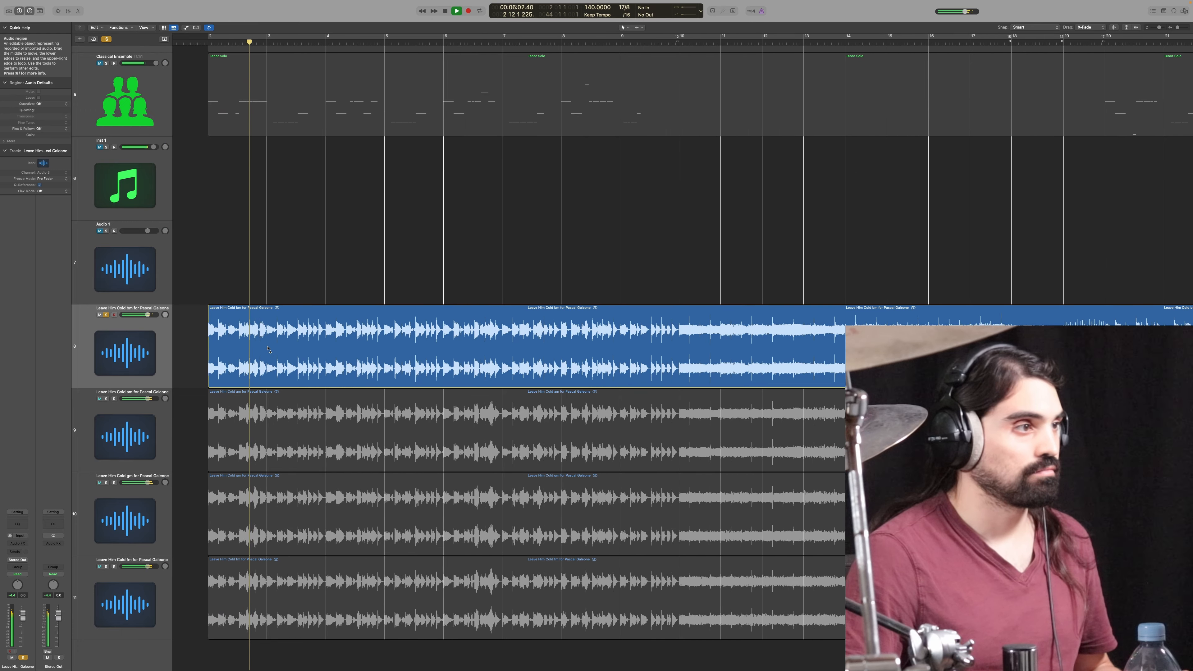
{"action": "scroll", "coordinate": [268, 348], "scroll_direction": "down", "scroll_amount": 3}
{"action": "scroll", "coordinate": [268, 349], "scroll_direction": "down", "scroll_amount": 3}
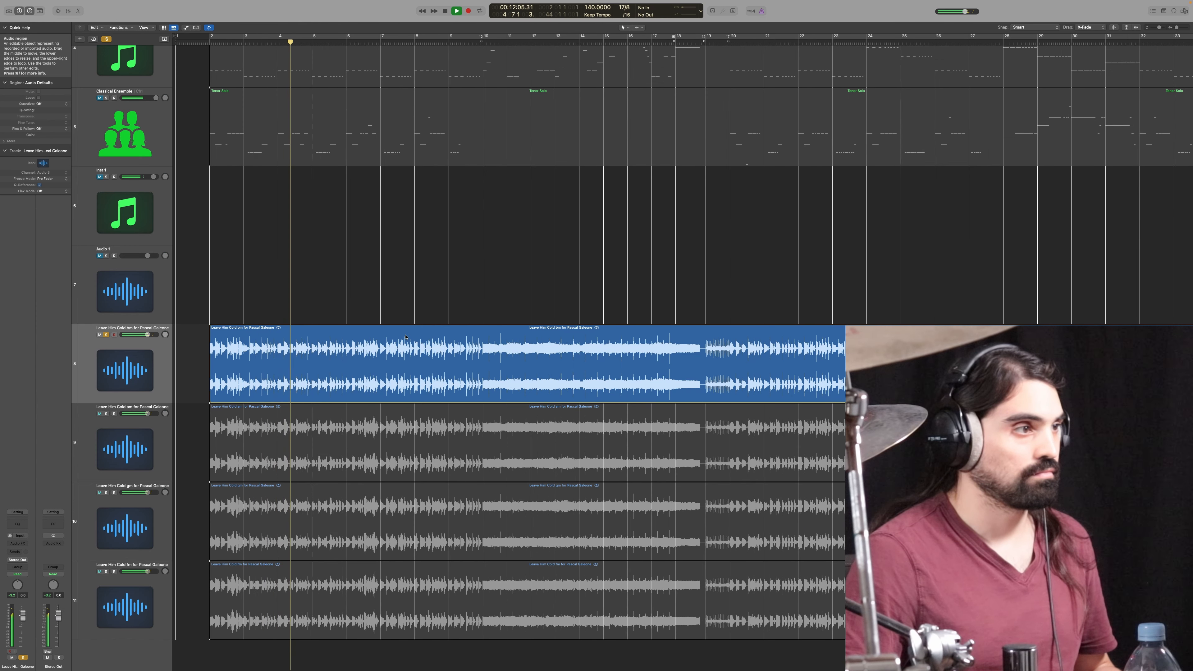
{"action": "scroll", "coordinate": [406, 336], "scroll_direction": "down", "scroll_amount": 2}
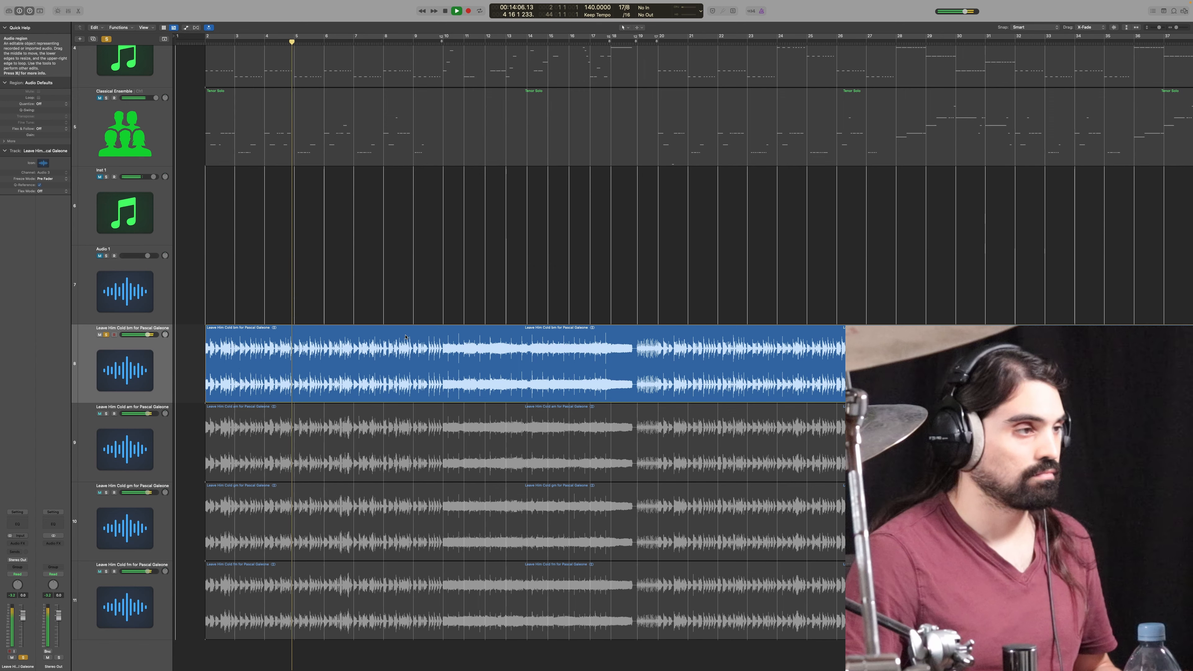
{"action": "key", "text": "space"}
Step: Play the soloed bm bounce from bar 27 to bar 32 to hear its later section
{"action": "scroll", "coordinate": [432, 318], "scroll_direction": "right", "scroll_amount": 10}
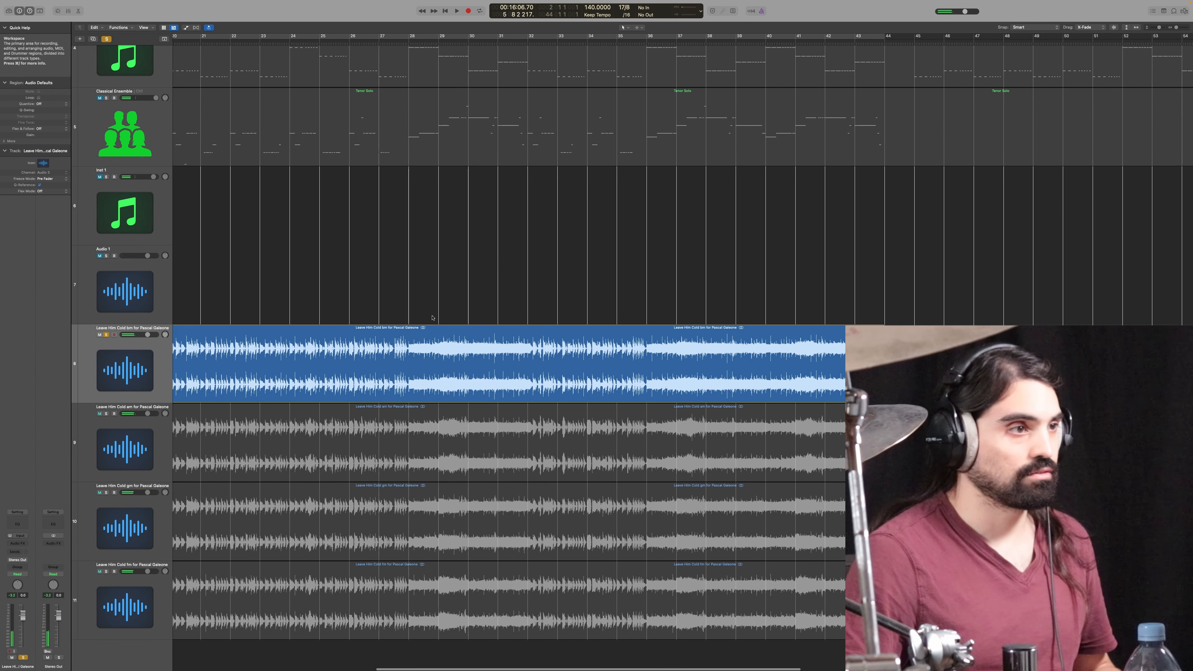
{"action": "scroll", "coordinate": [404, 316], "scroll_direction": "left", "scroll_amount": 1}
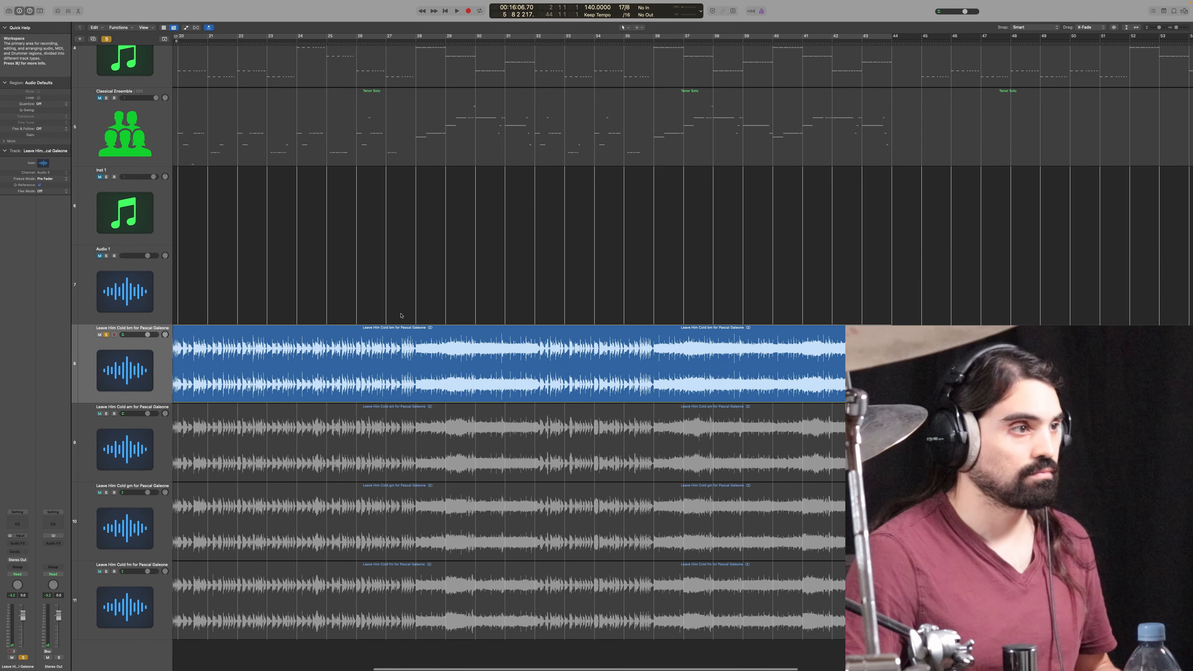
{"action": "key", "text": "space"}
{"action": "scroll", "coordinate": [370, 305], "scroll_direction": "up", "scroll_amount": 4}
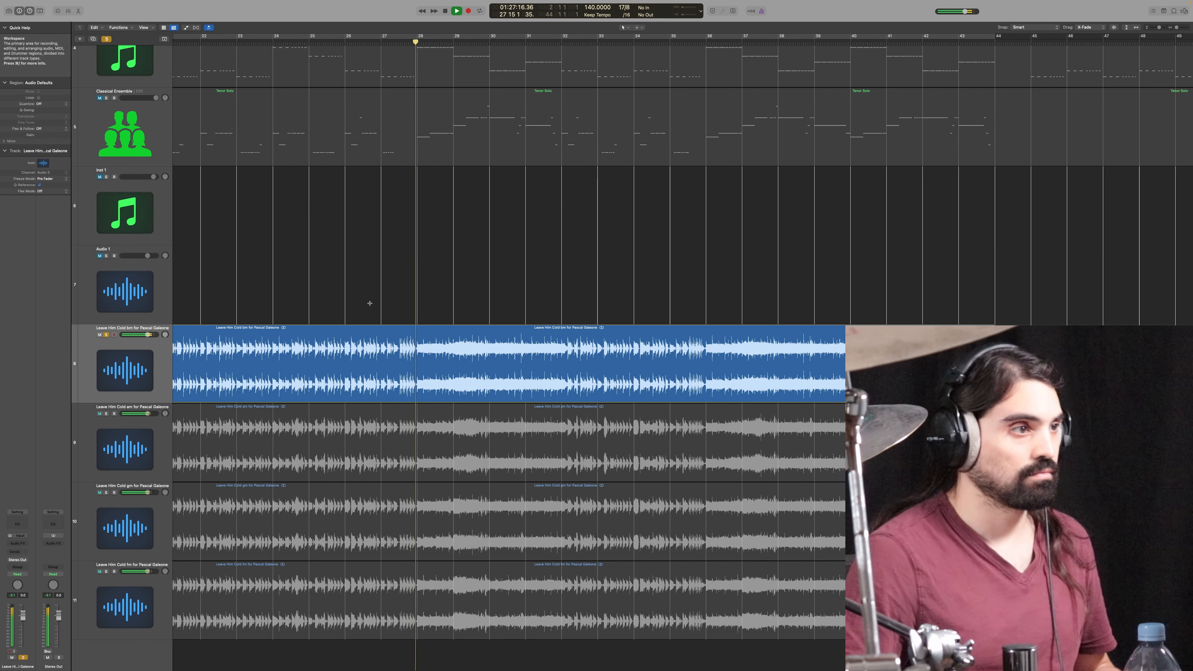
{"action": "scroll", "coordinate": [365, 277], "scroll_direction": "left", "scroll_amount": 10}
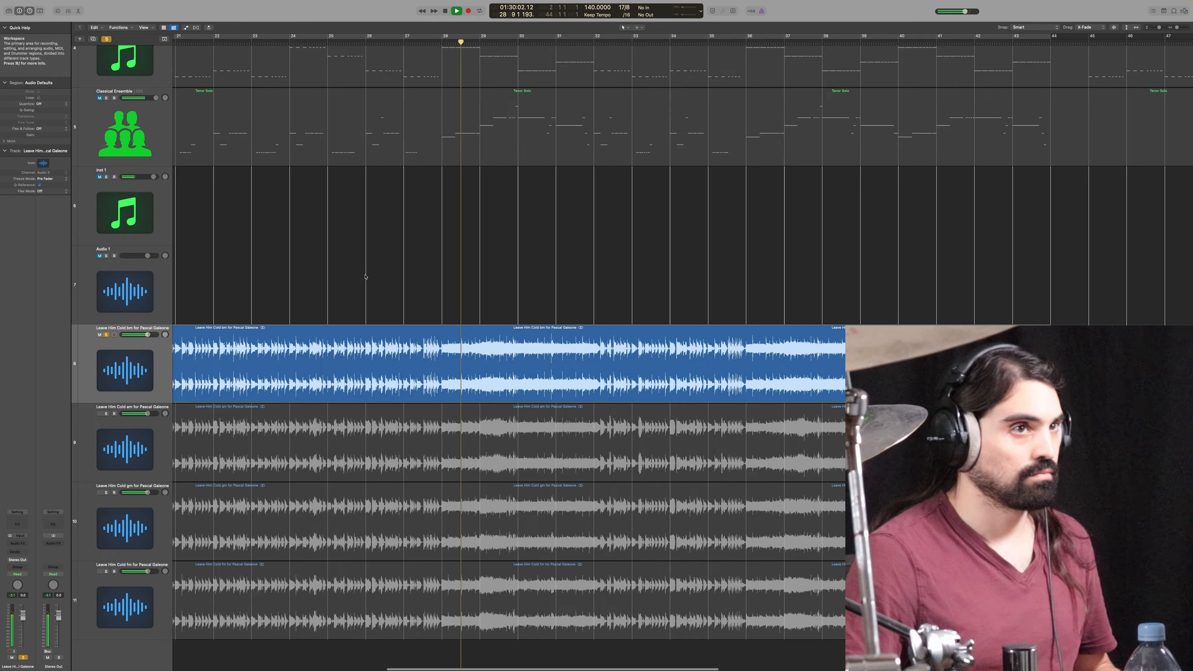
{"action": "scroll", "coordinate": [365, 277], "scroll_direction": "left", "scroll_amount": 8}
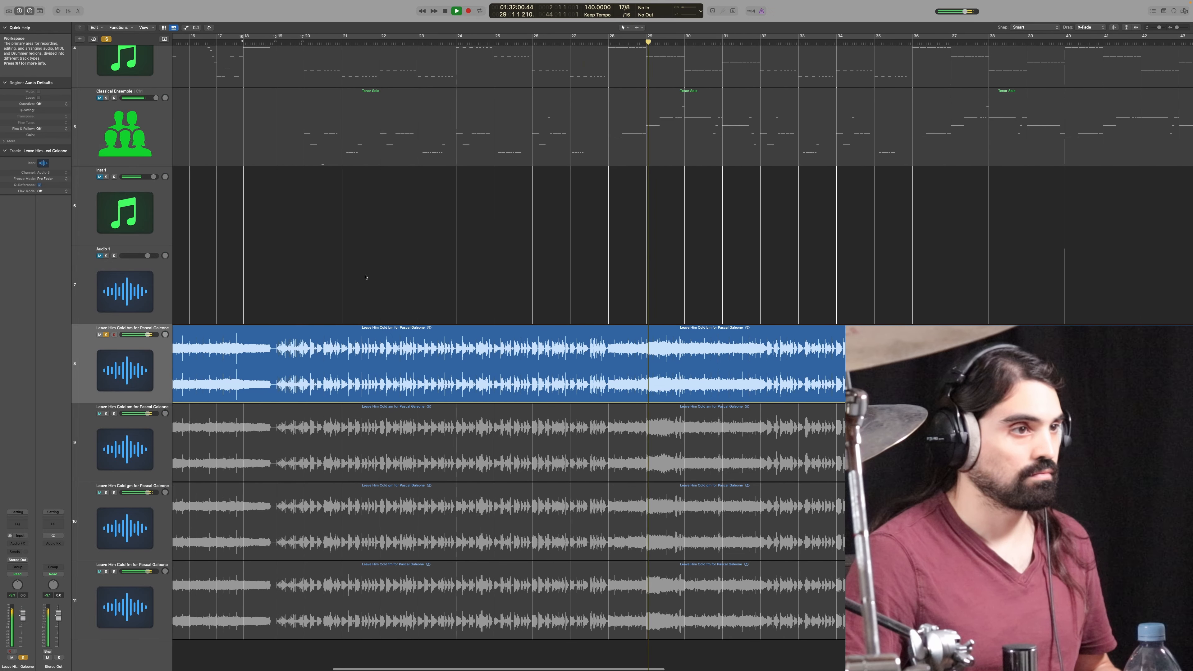
{"action": "scroll", "coordinate": [365, 276], "scroll_direction": "left", "scroll_amount": 8}
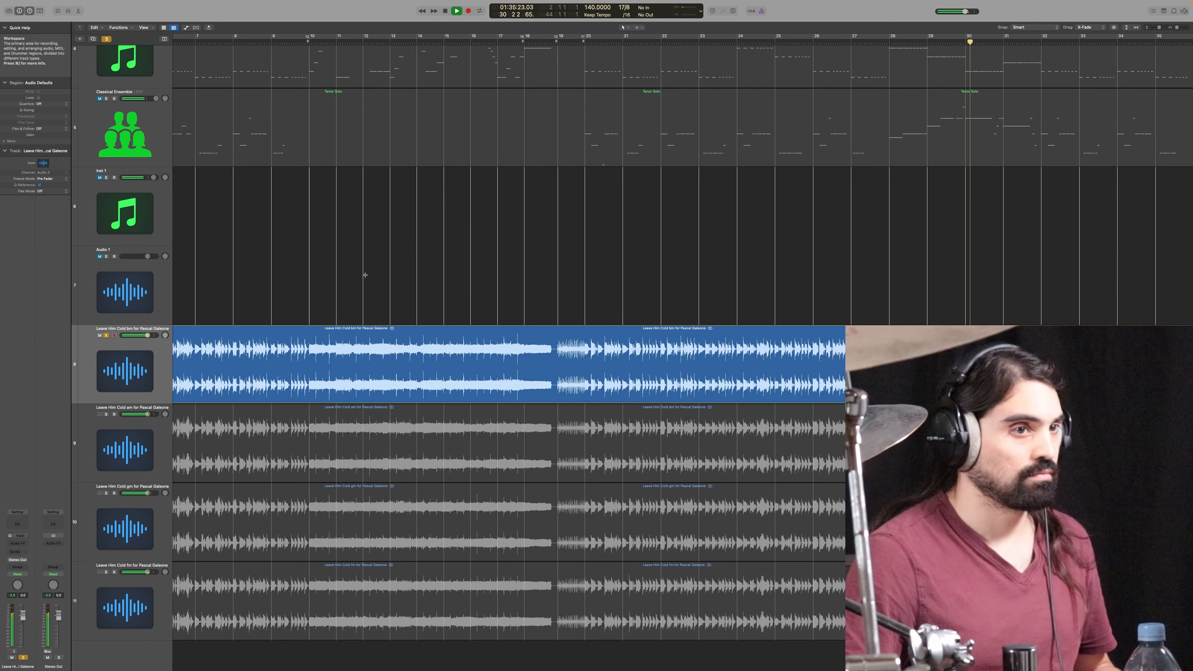
{"action": "scroll", "coordinate": [365, 277], "scroll_direction": "left", "scroll_amount": 5}
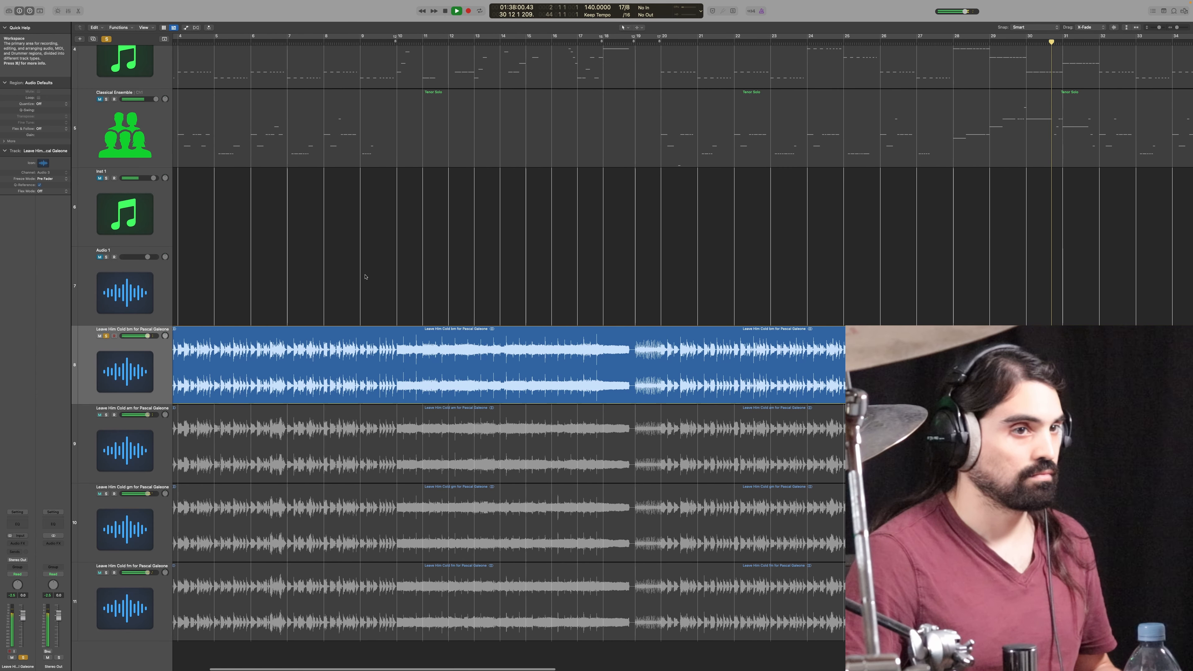
{"action": "scroll", "coordinate": [365, 277], "scroll_direction": "left", "scroll_amount": 3}
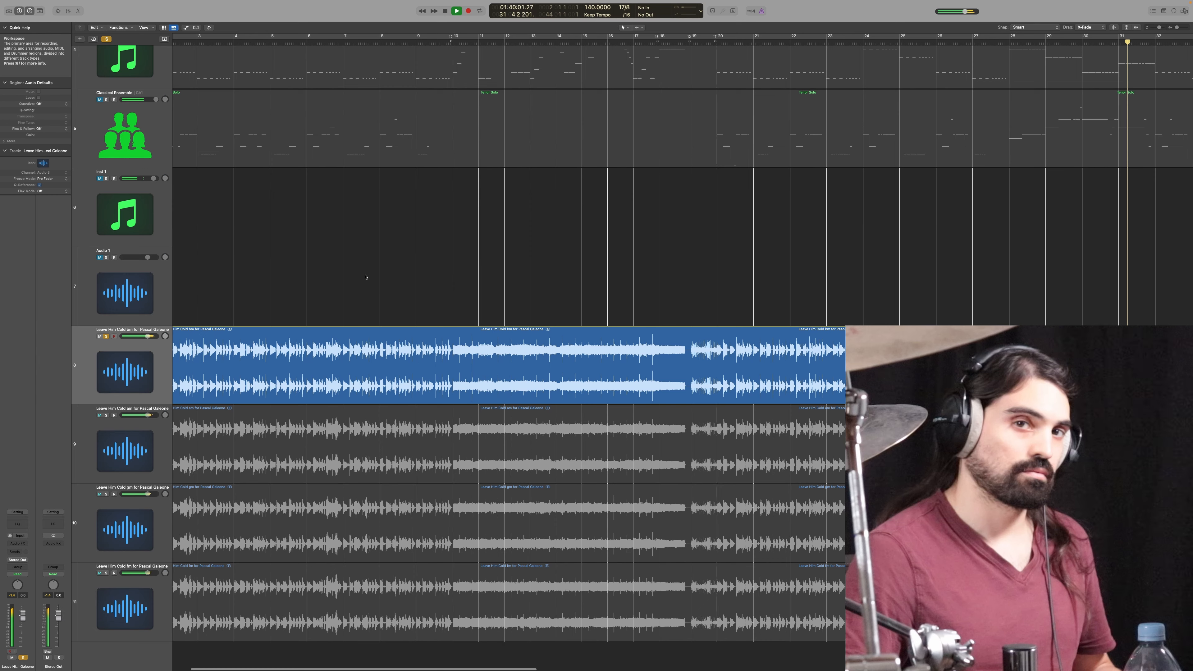
{"action": "scroll", "coordinate": [365, 277], "scroll_direction": "left", "scroll_amount": 3}
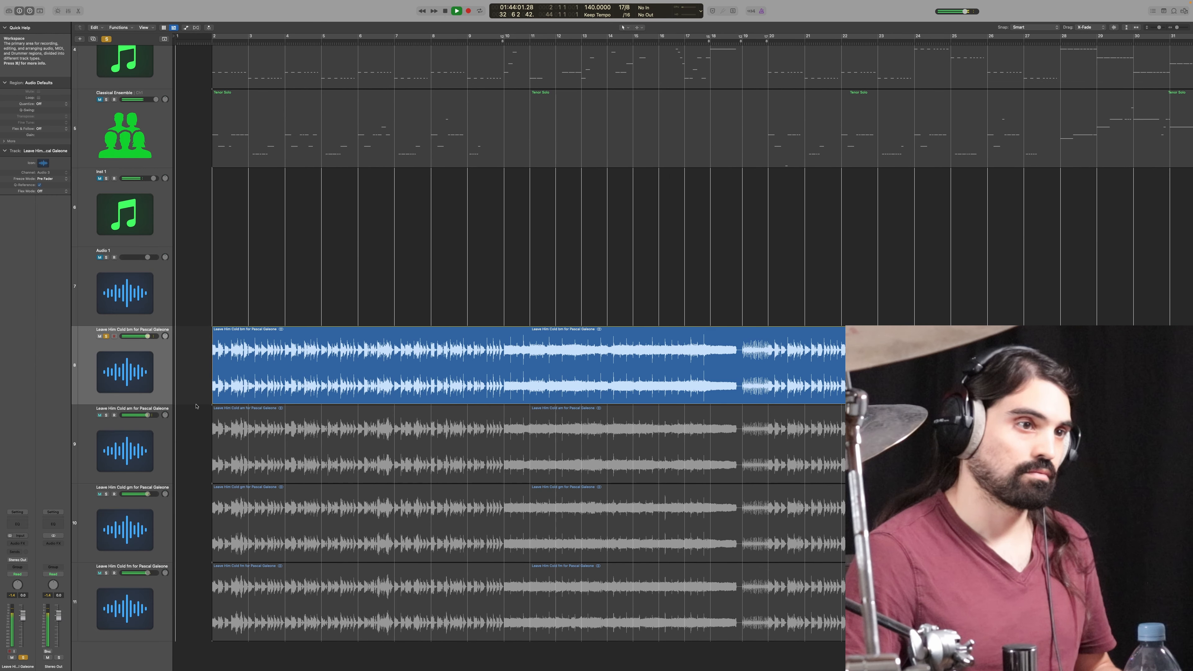
{"action": "key", "text": "space"}
Step: Return the playhead to bar 27, solo the am bounce instead, and play it for comparison
{"action": "scroll", "coordinate": [656, 348], "scroll_direction": "right", "scroll_amount": 10}
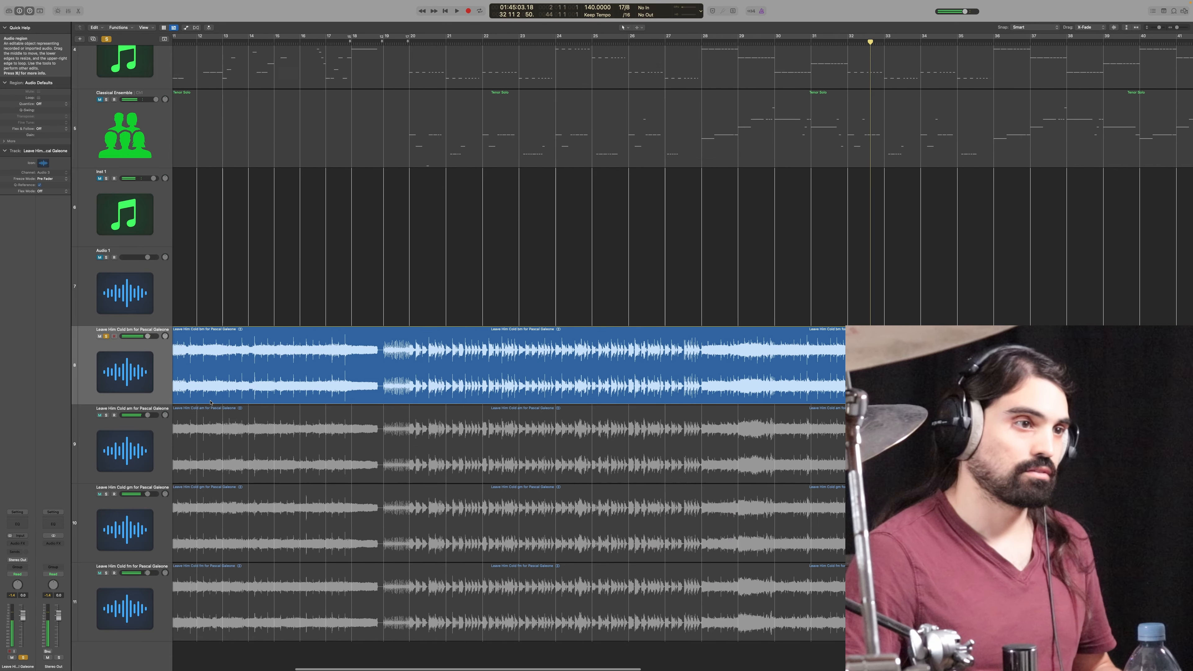
{"action": "left_click", "coordinate": [688, 316]}
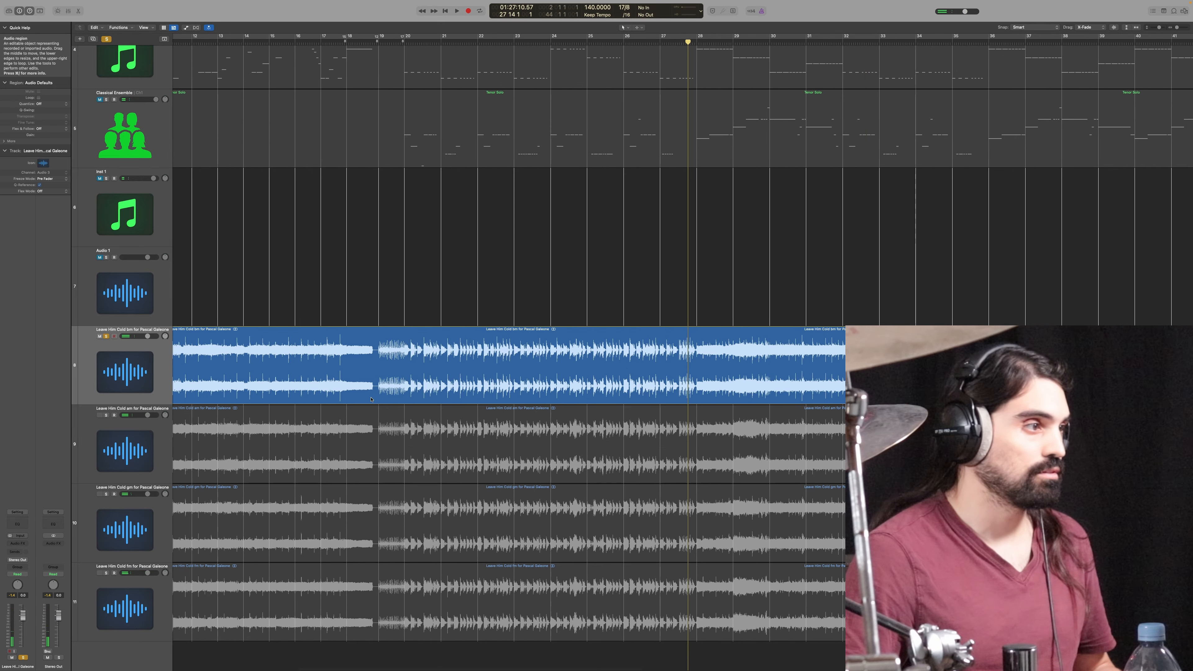
{"action": "left_click", "coordinate": [106, 415]}
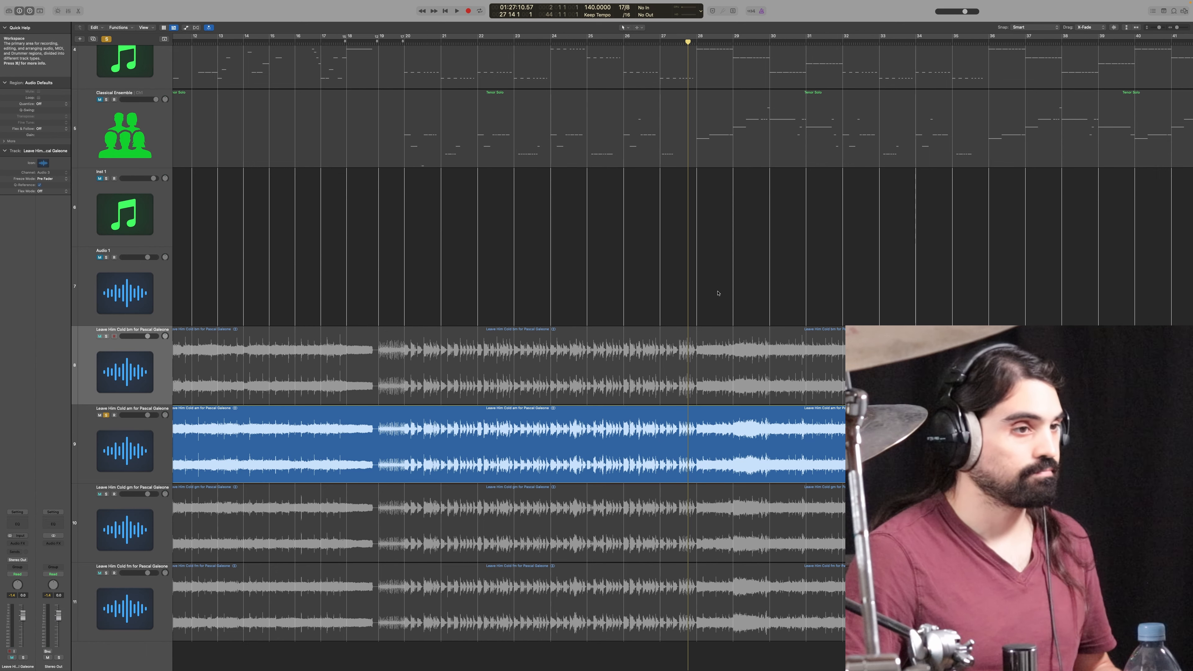
{"action": "key", "text": "space"}
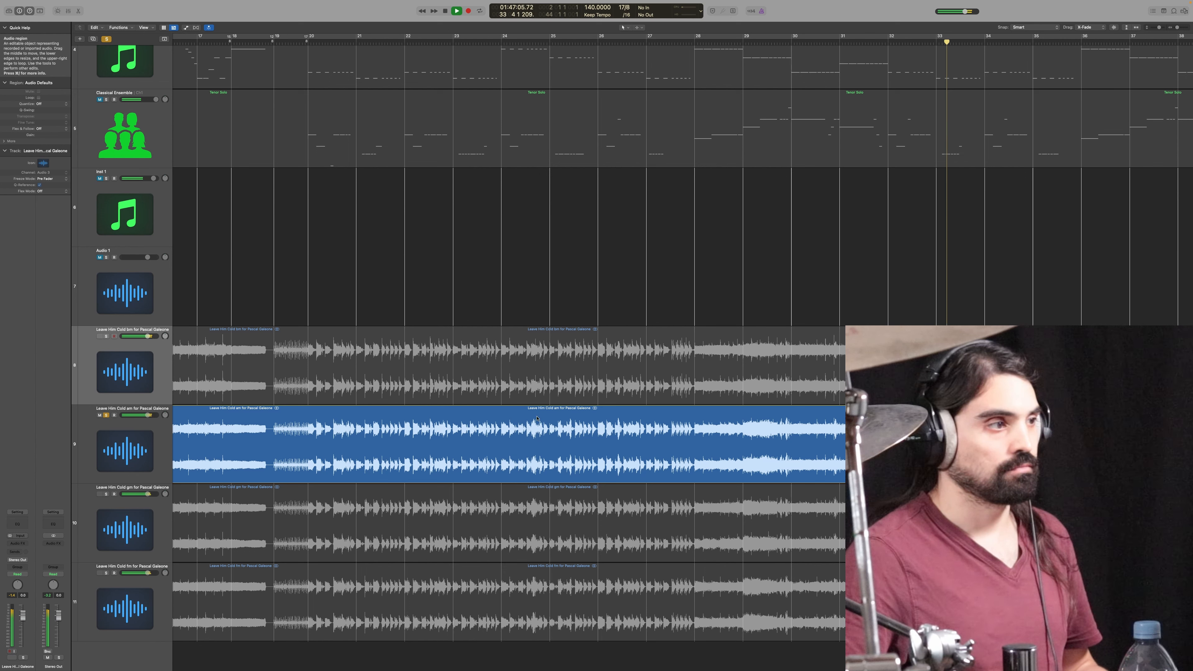
{"action": "key", "text": "space"}
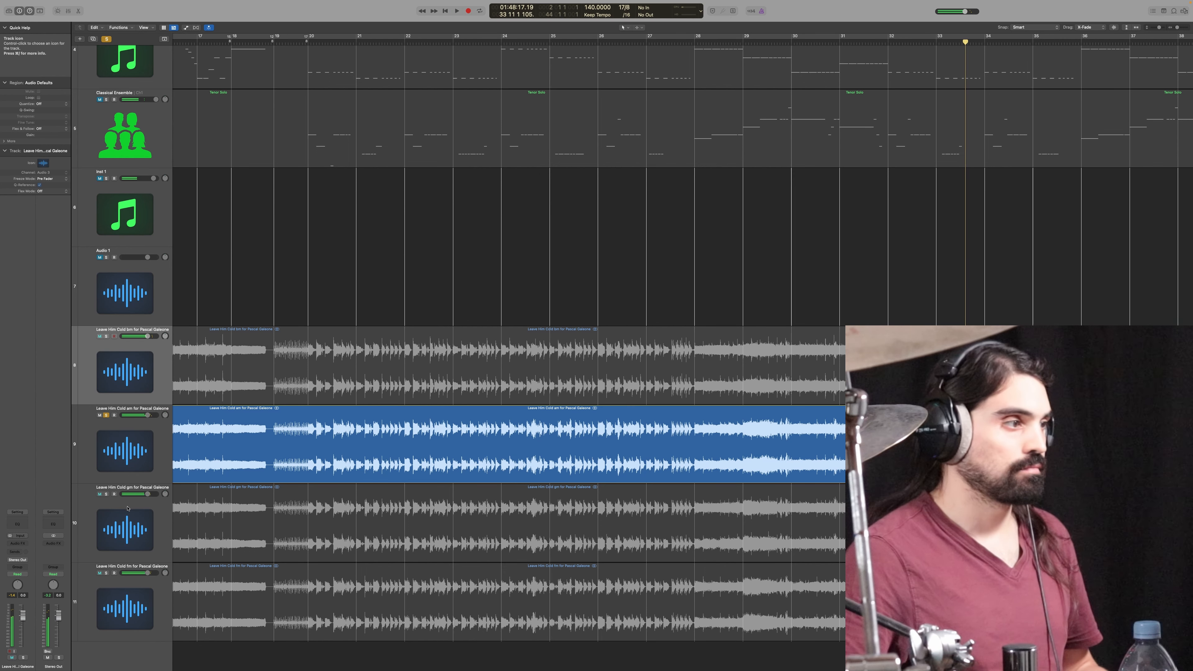
Step: Solo the gm bounce instead and play the same section through to bar 34
{"action": "left_click", "coordinate": [106, 494]}
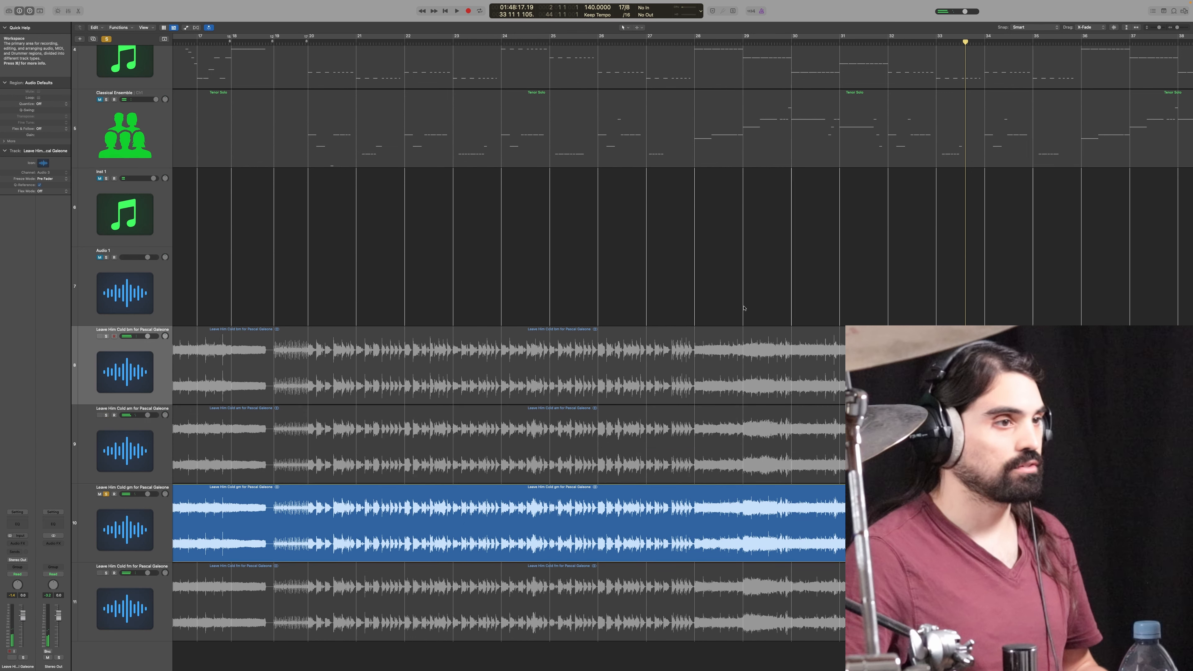
{"action": "key", "text": "space"}
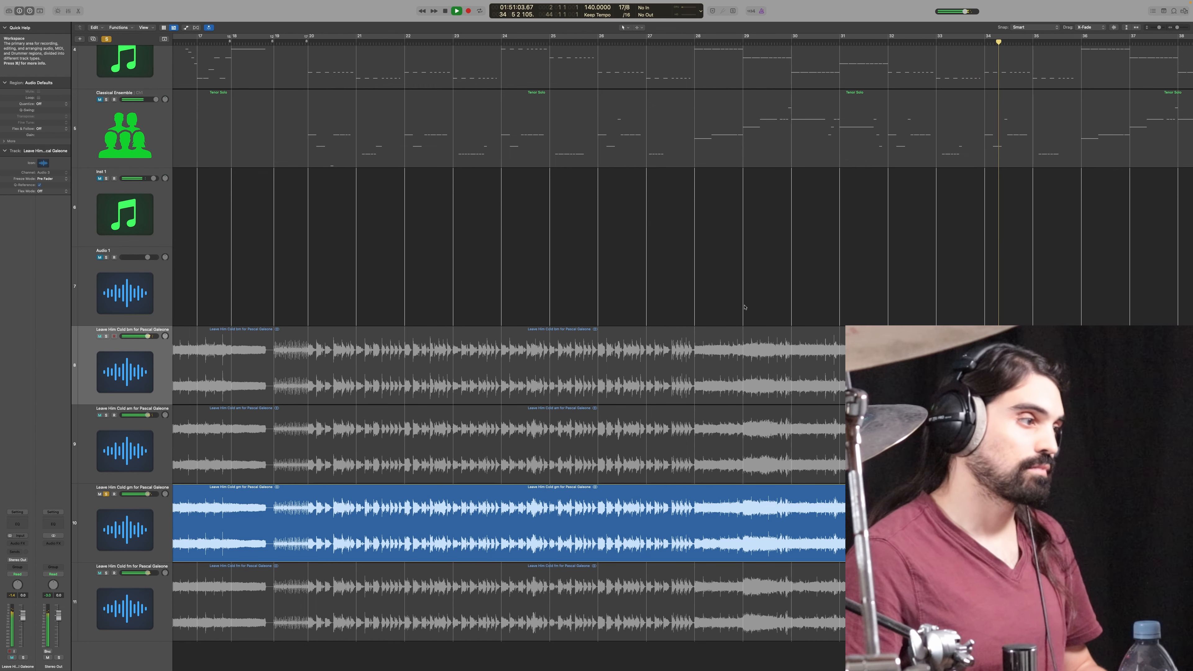
{"action": "key", "text": "space"}
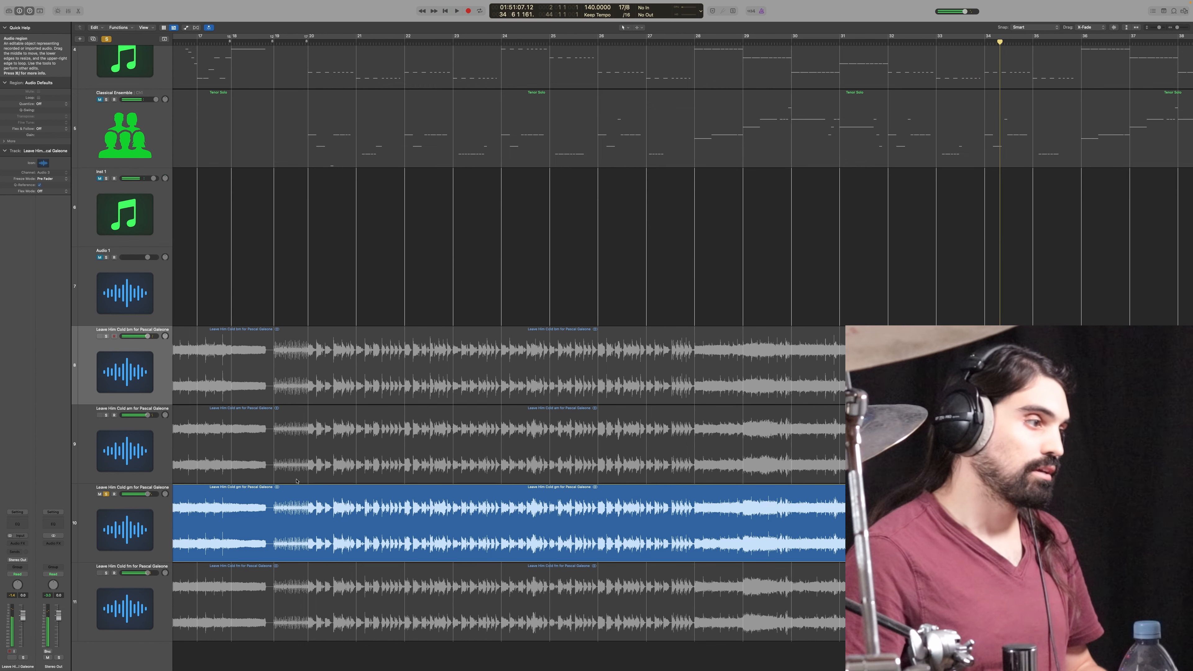
Step: Solo only the fm bounce and play the same section to hear the lowest key
{"action": "left_click", "coordinate": [106, 573], "text": "alt"}
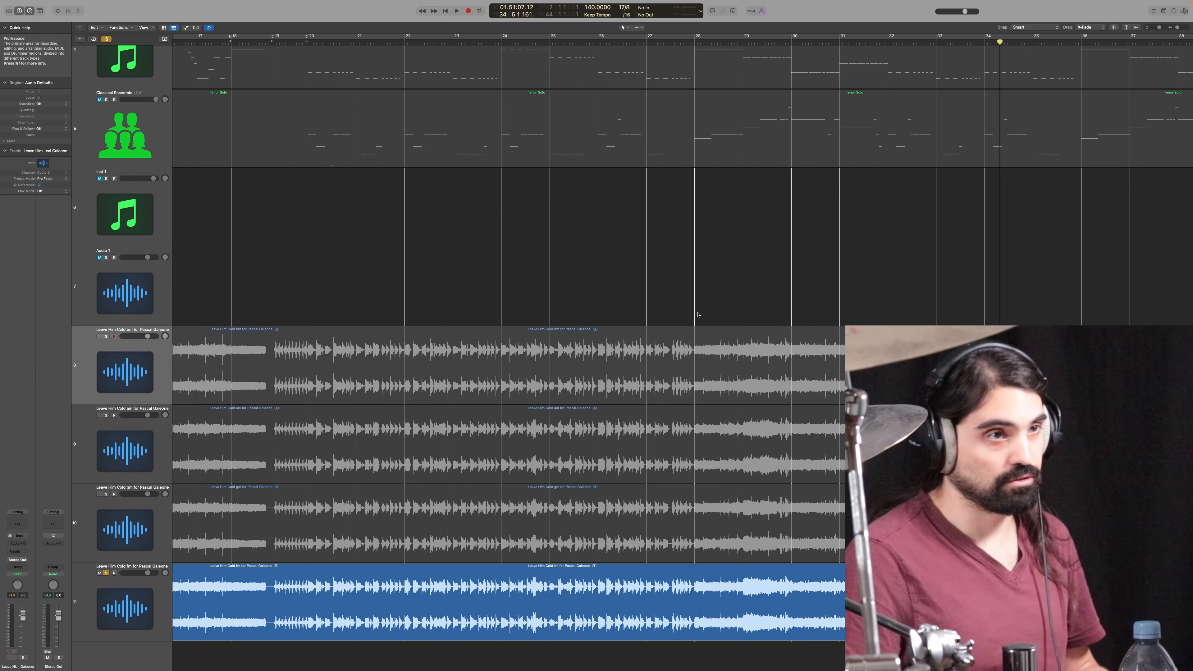
{"action": "key", "text": "space"}
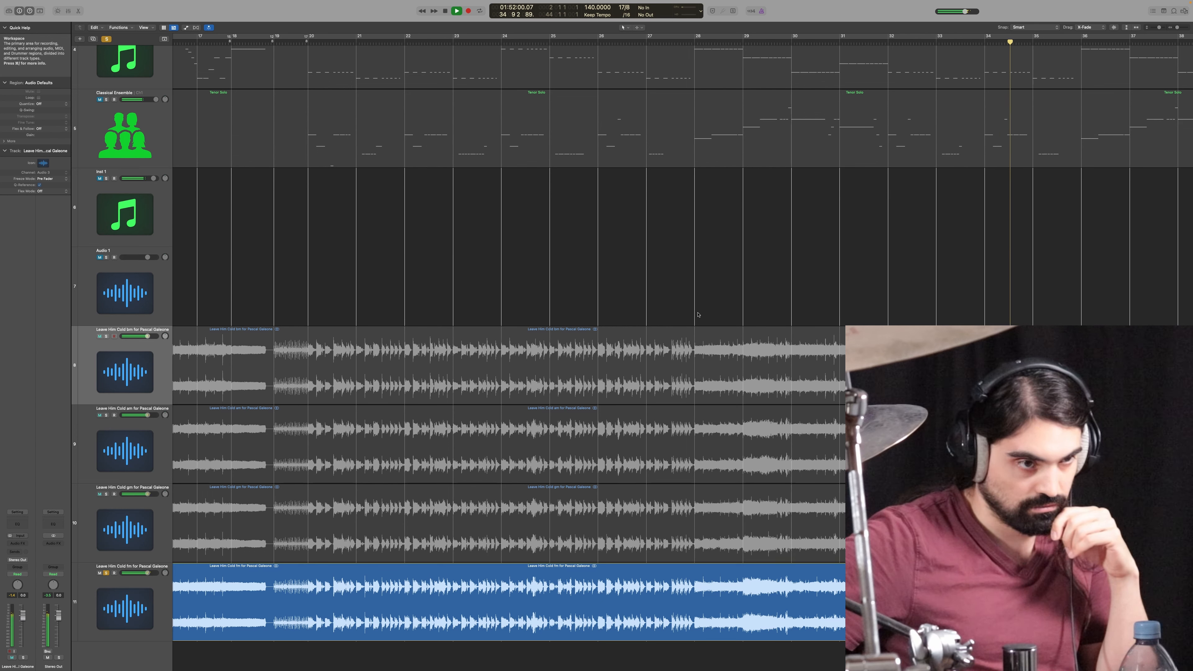
{"action": "key", "text": "space"}
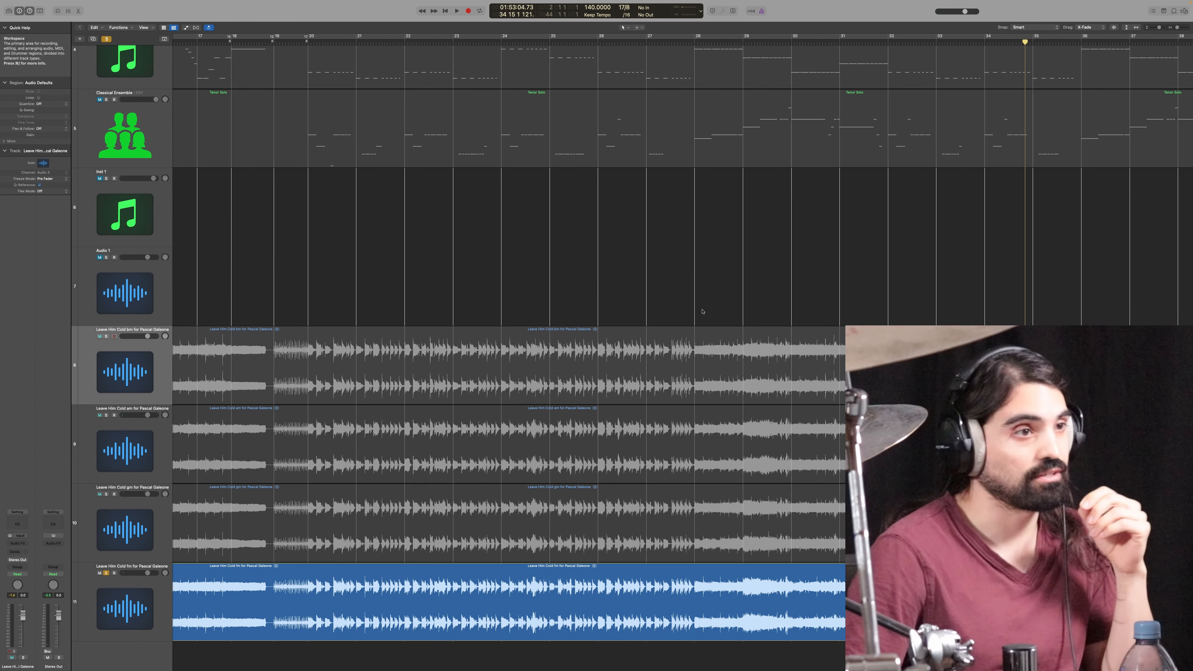
{"action": "scroll", "coordinate": [579, 296], "scroll_direction": "down", "scroll_amount": 5}
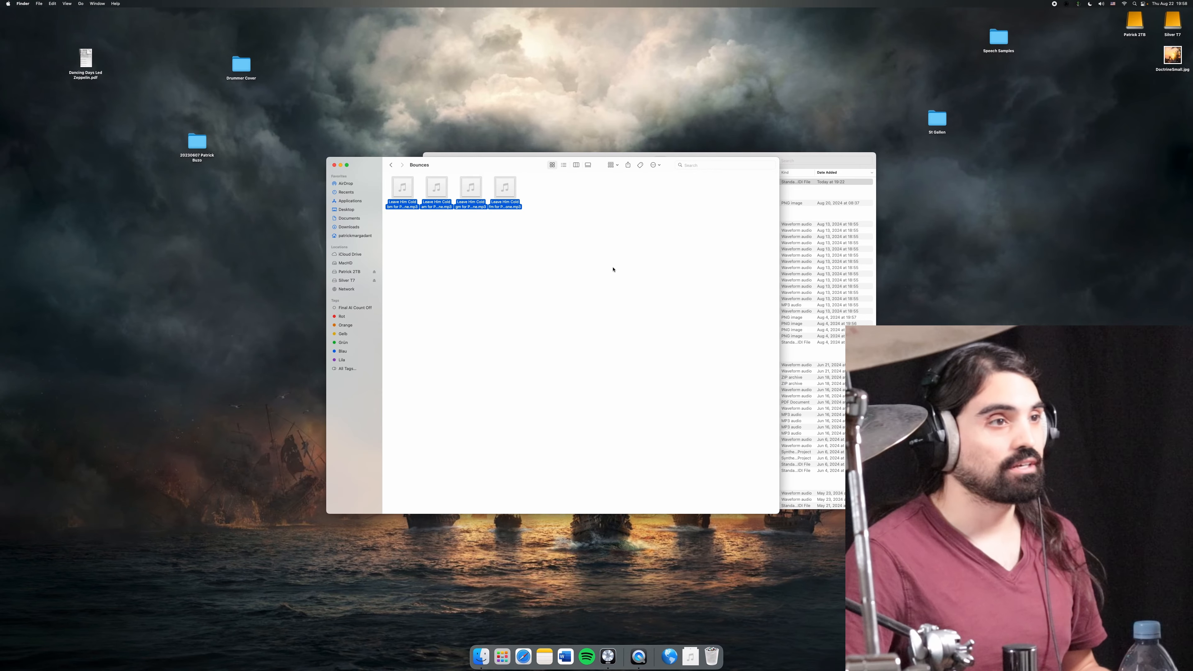